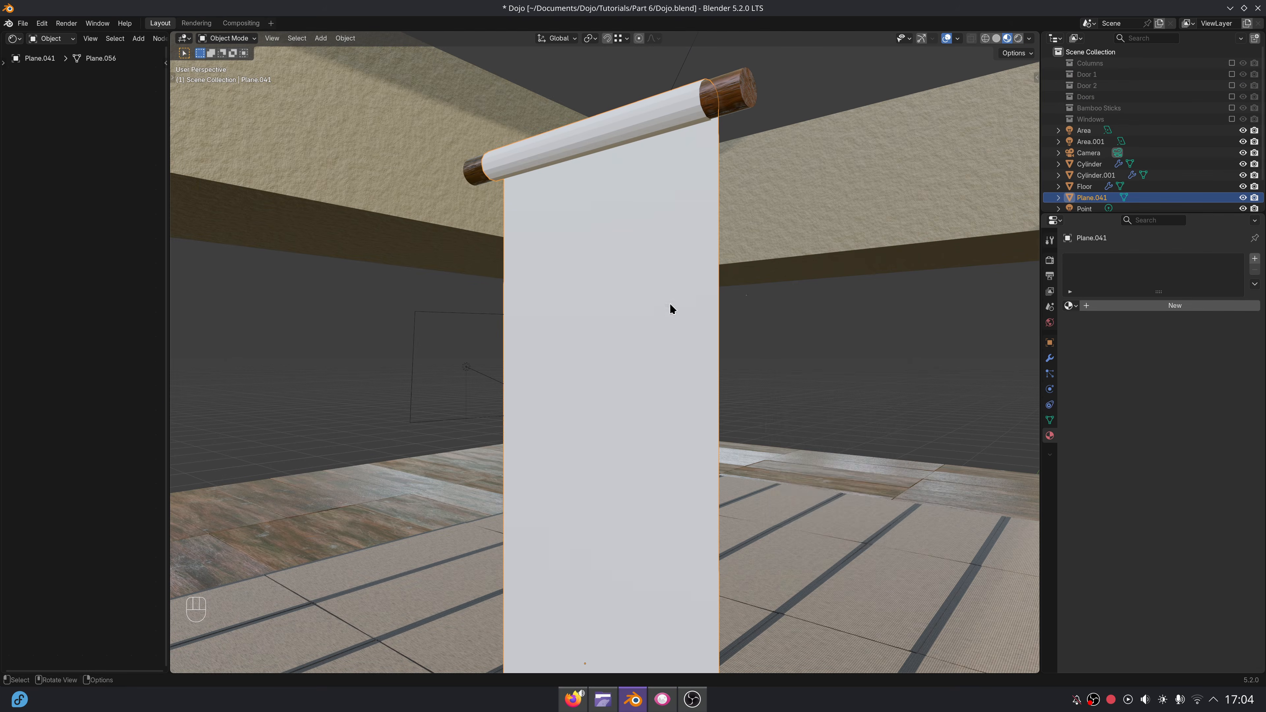
Assign the existing Paper material to the hanging scroll's plane.
click(1050, 358)
middle_drag(785, 473, 765, 519)
scroll(765, 519, down, 4)
click(1050, 436)
click(1071, 306)
click(1093, 346)
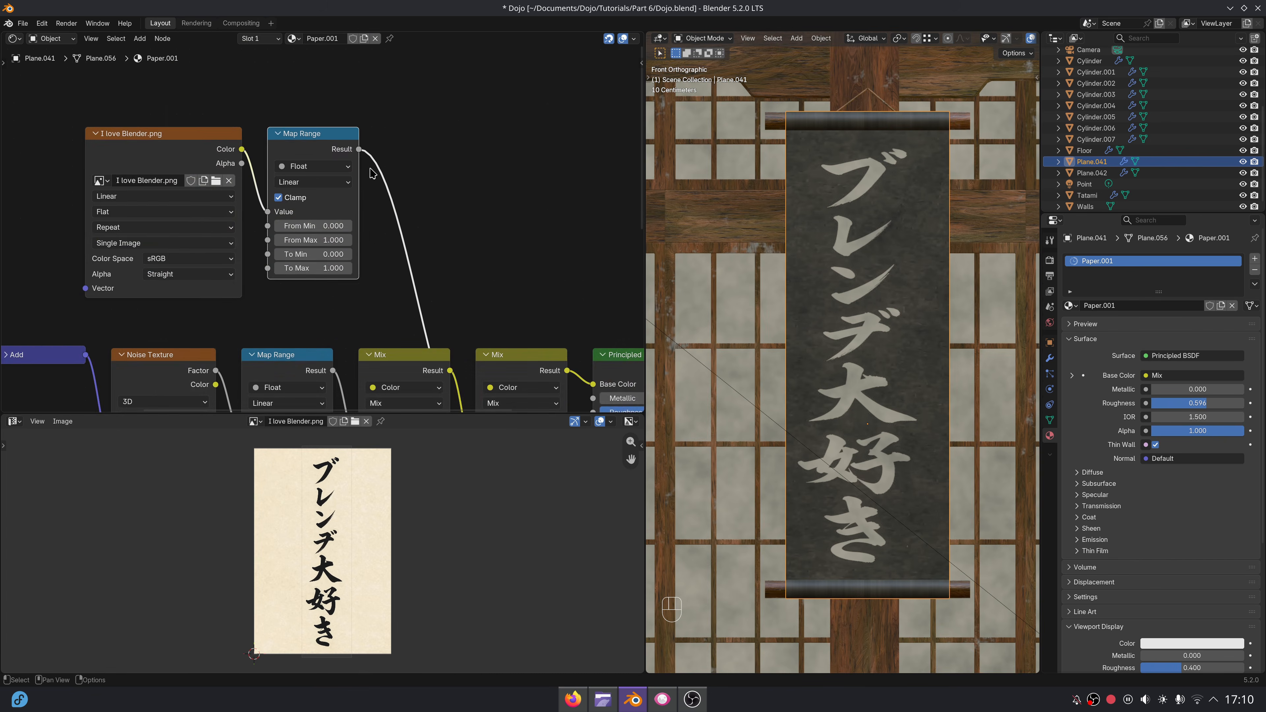
Invert the lettering image's values in the Map Range node, entering 0.7 for the input range and 1 to 0 for the output range.
scroll(372, 173, up, 2)
click(342, 254)
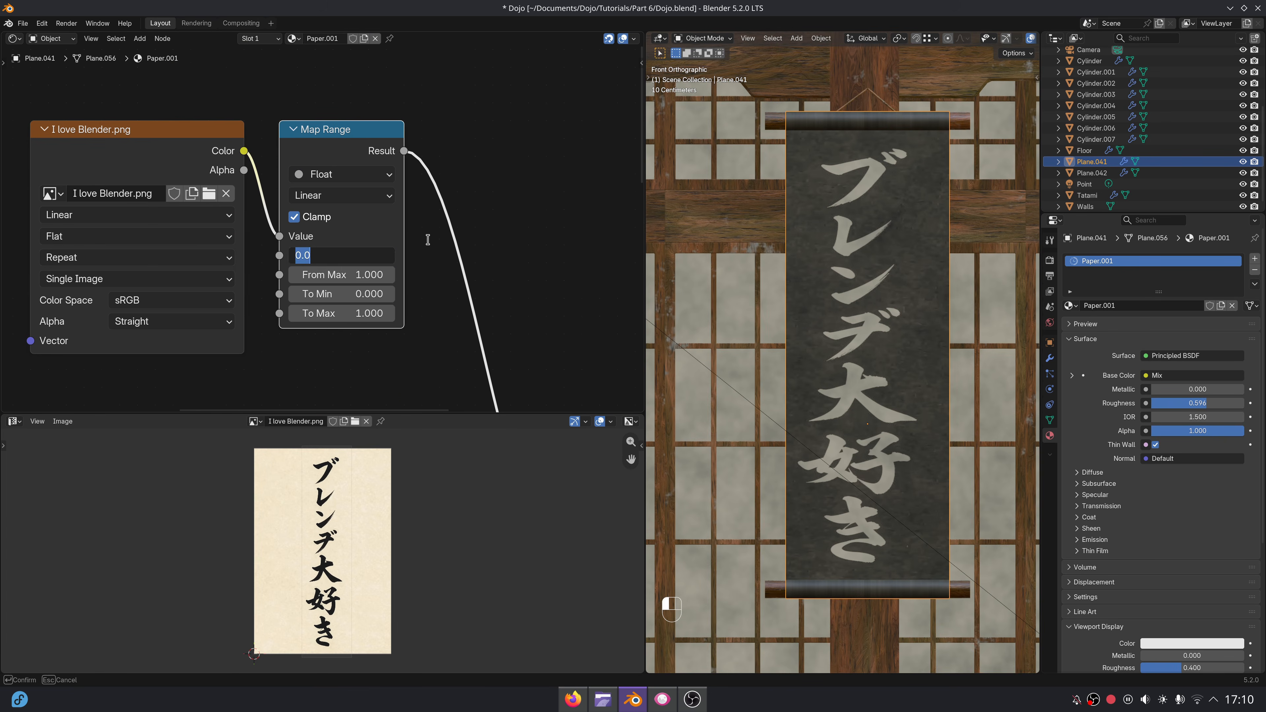
click(375, 270)
text(0.7)
key(Return)
text(1)
key(Tab)
text(0)
key(Return)
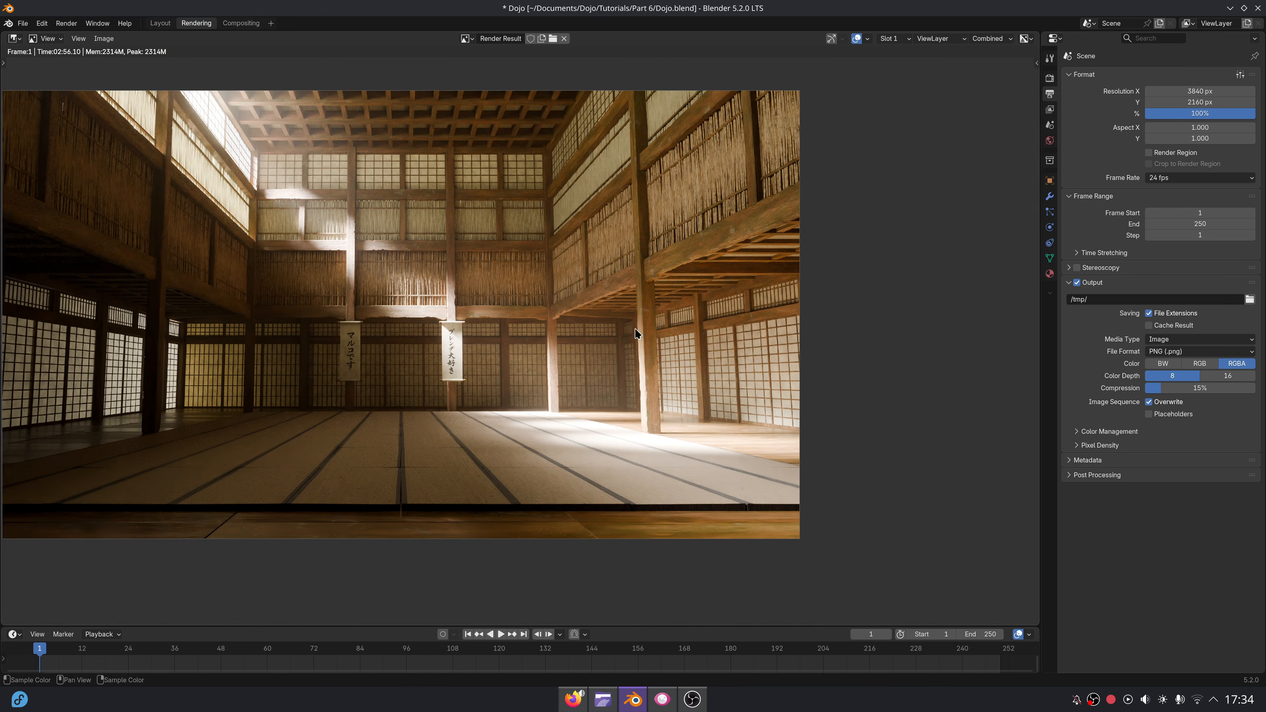
Adjust the Exposure of the dojo render in the scene's color management settings.
middle_drag(635, 329, 720, 344)
click(1051, 78)
drag(1201, 485, 1202, 484)
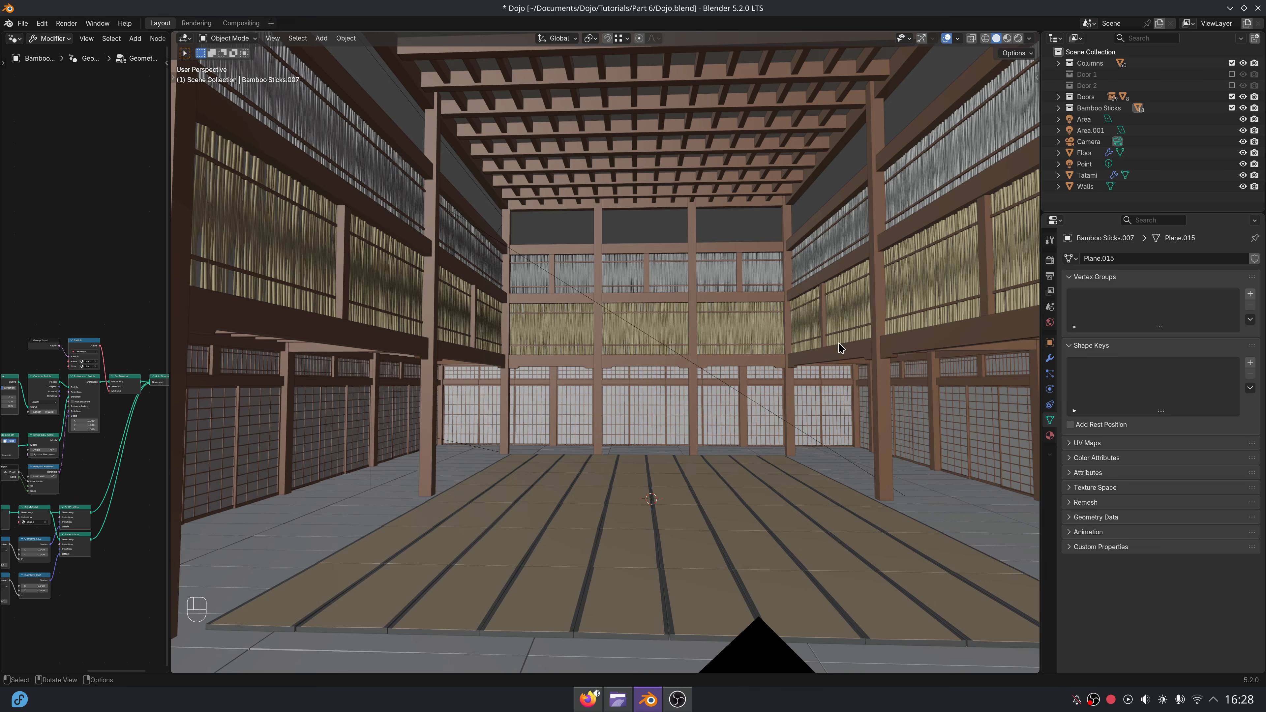
Enable the Door 1 collection and select its middle sliding door panel, showing the panel's modifiers.
middle_drag(839, 344, 829, 358)
click(1233, 74)
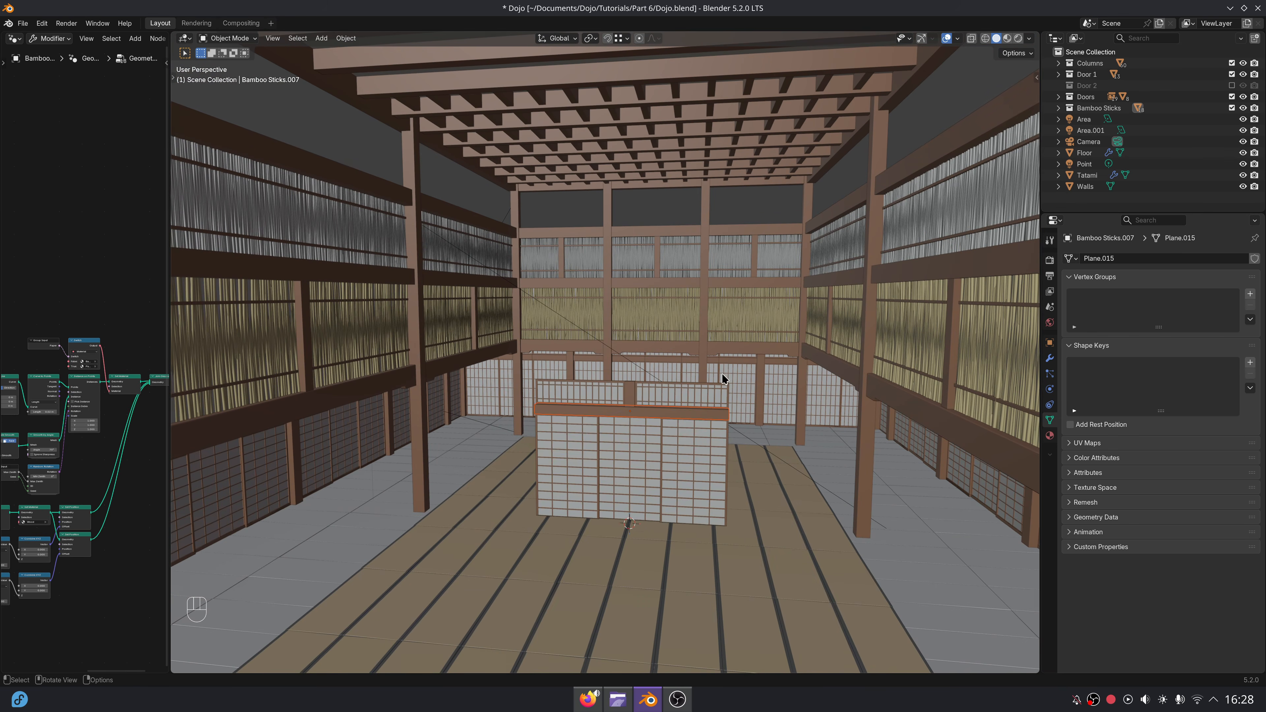
scroll(675, 475, up, 10)
click(656, 343)
key(KP_Decimal)
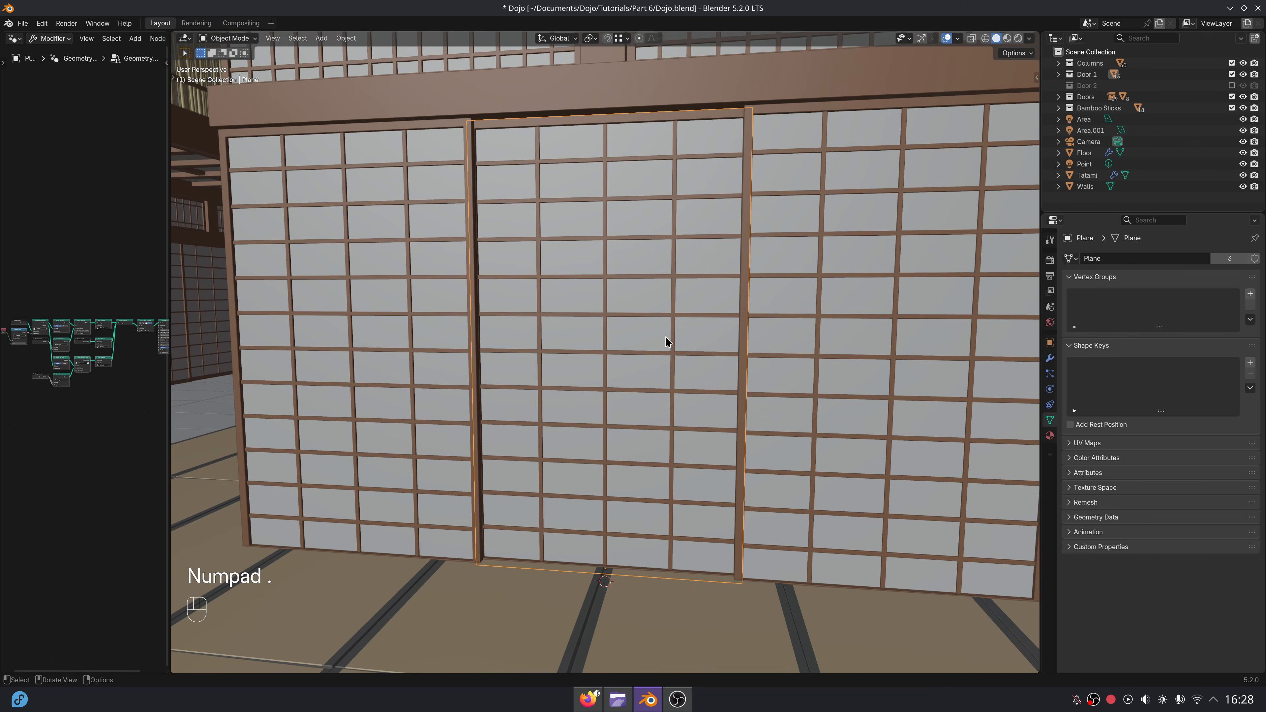
mouse_move(667, 342)
middle_down()
mouse_move(642, 362)
mouse_move(652, 341)
middle_up()
click(1050, 357)
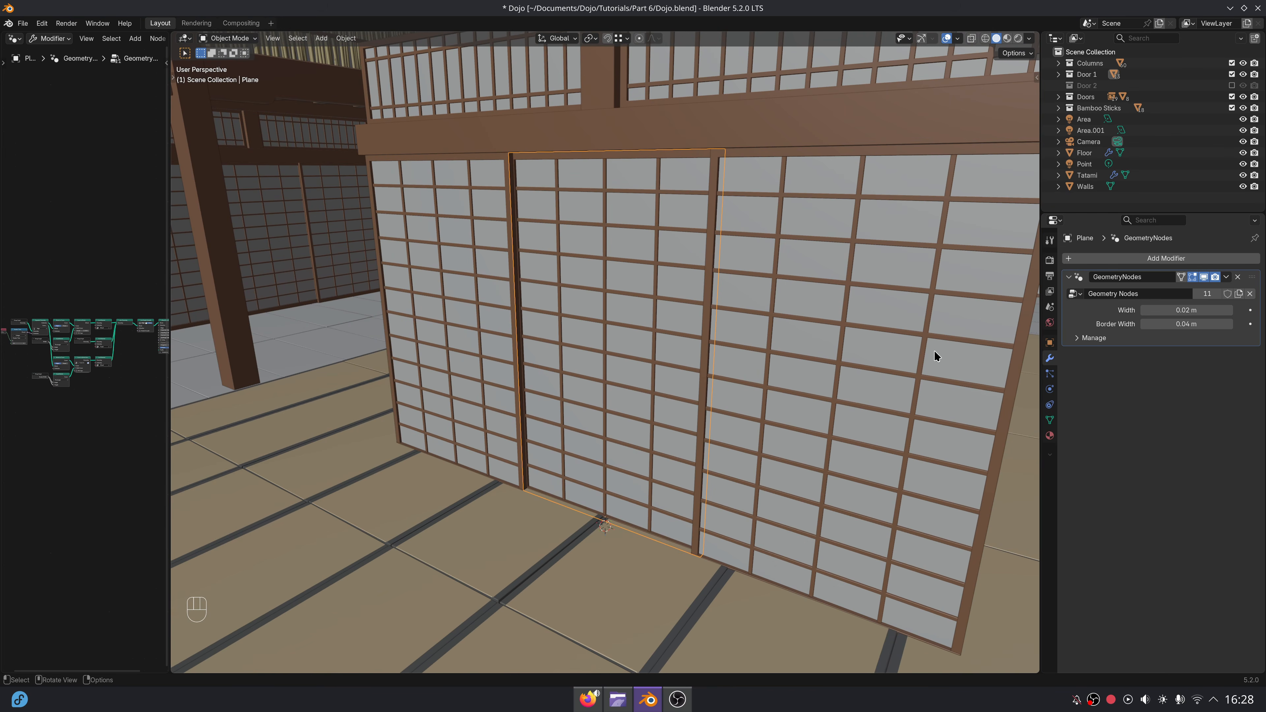
Duplicate the door panel in place into the Scene Collection and disable the Door 1 collection.
key(shift+d)
right_click(631, 319)
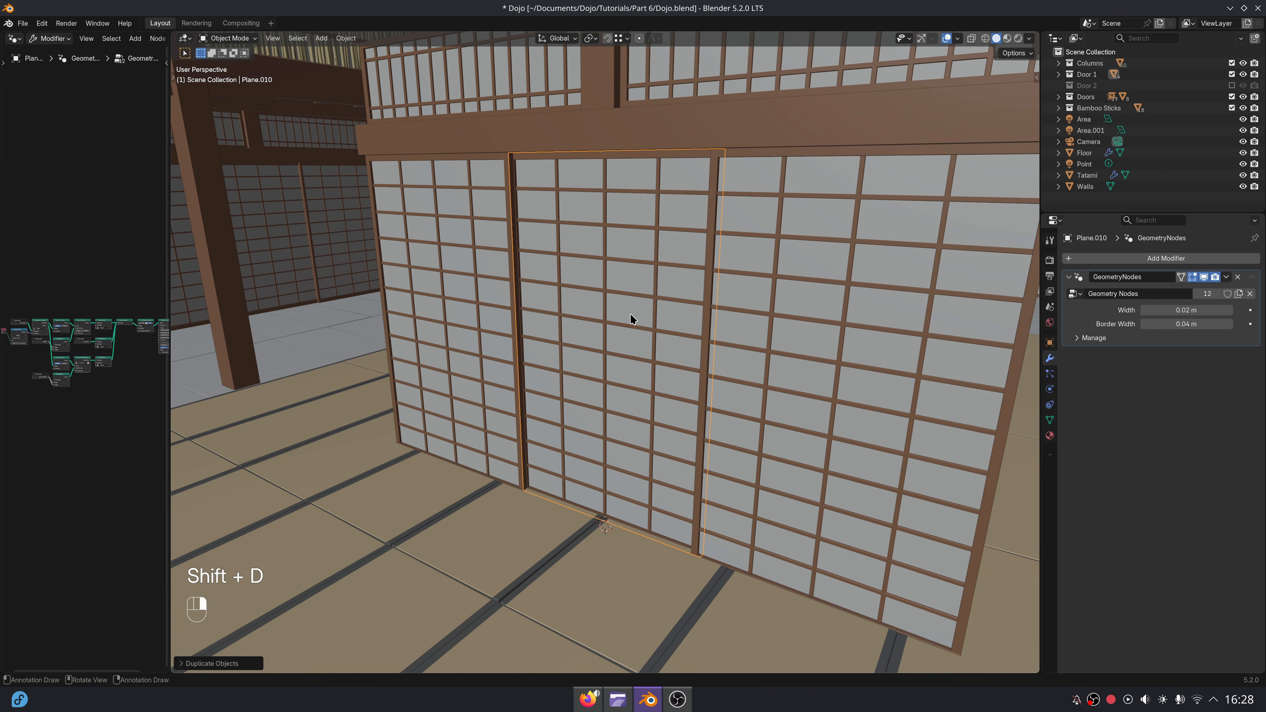
key(m)
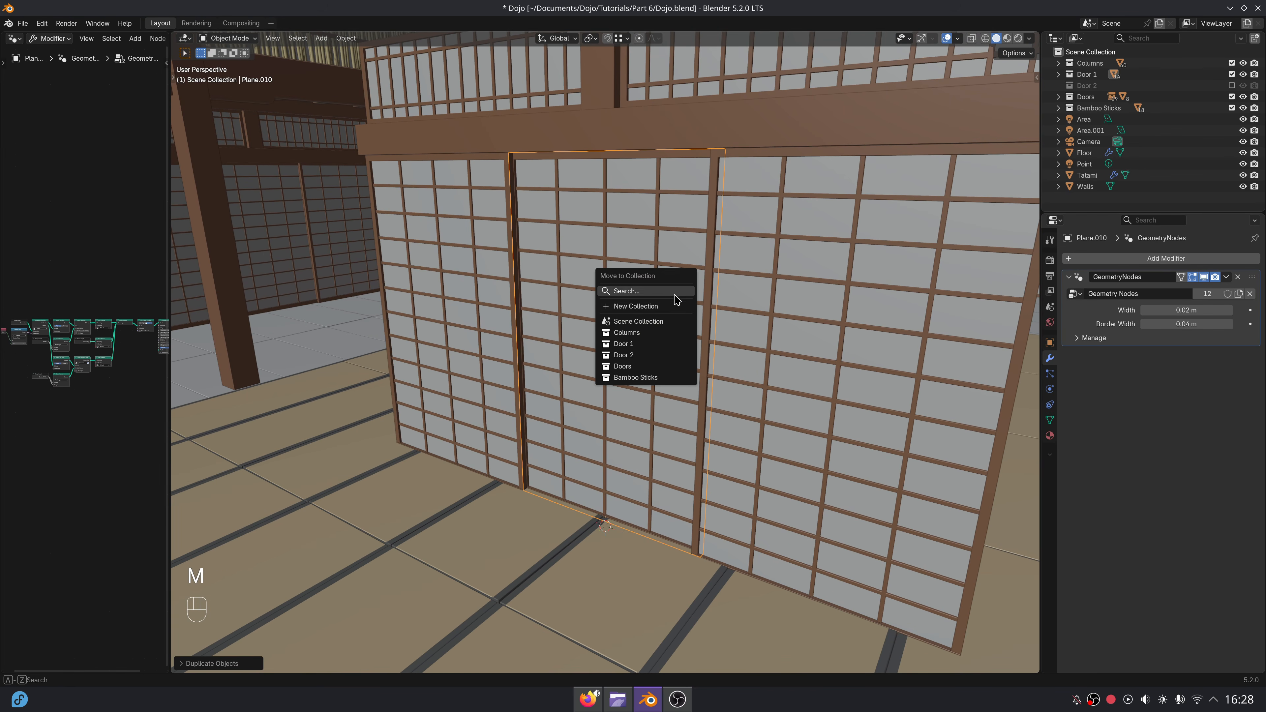
click(643, 321)
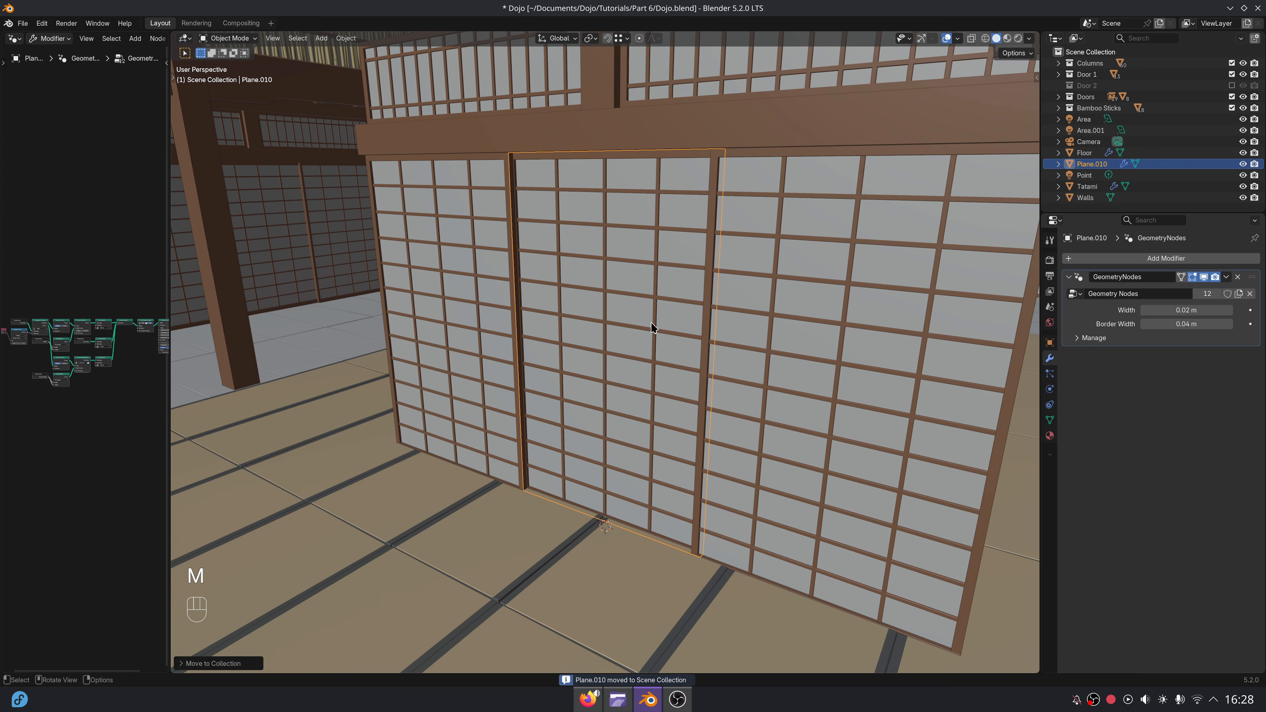
click(1232, 75)
middle_drag(557, 298, 669, 330)
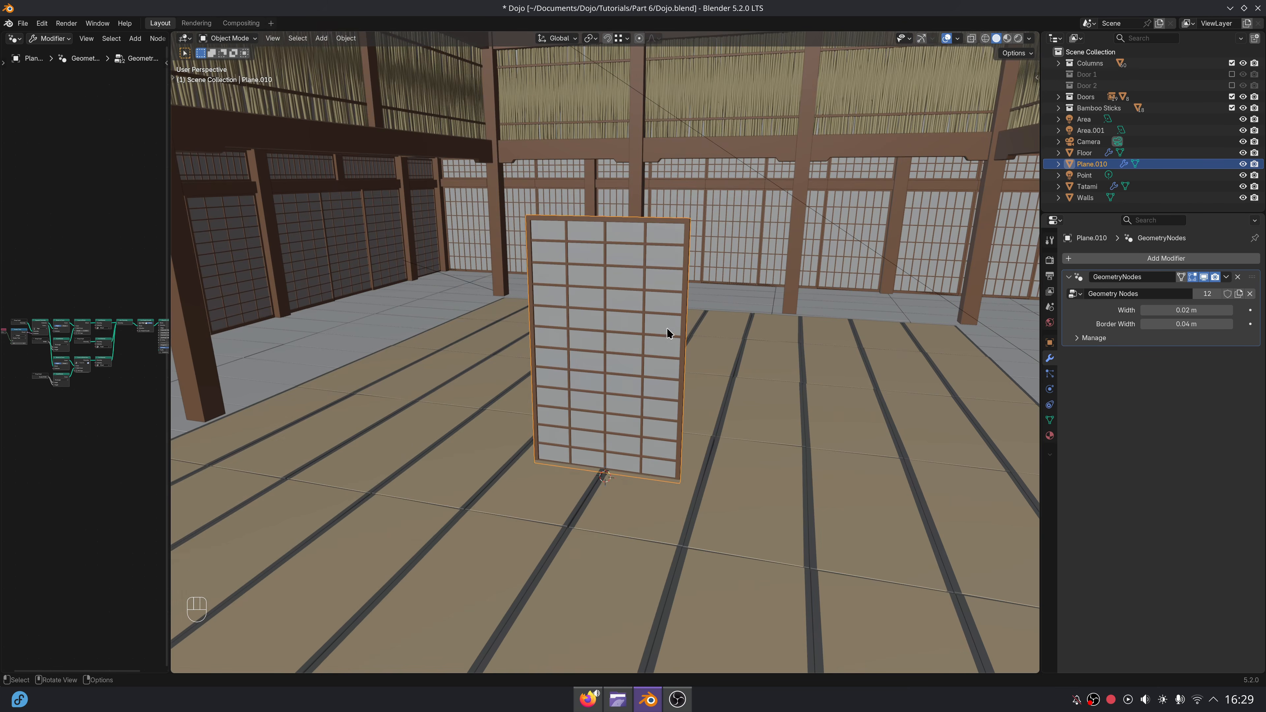
Delete all the mesh geometry of the duplicated panel and add a new plane inside the same object.
key(Delete)
click(691, 321)
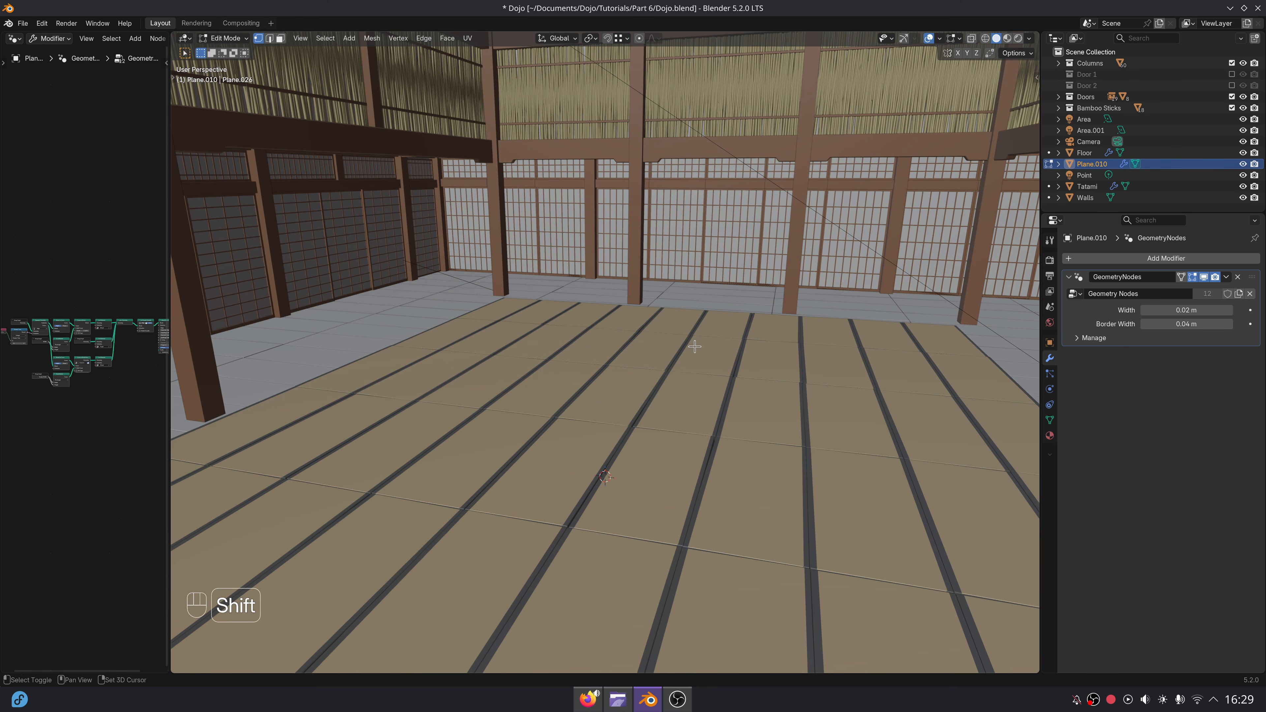
key(shift+a)
click(679, 344)
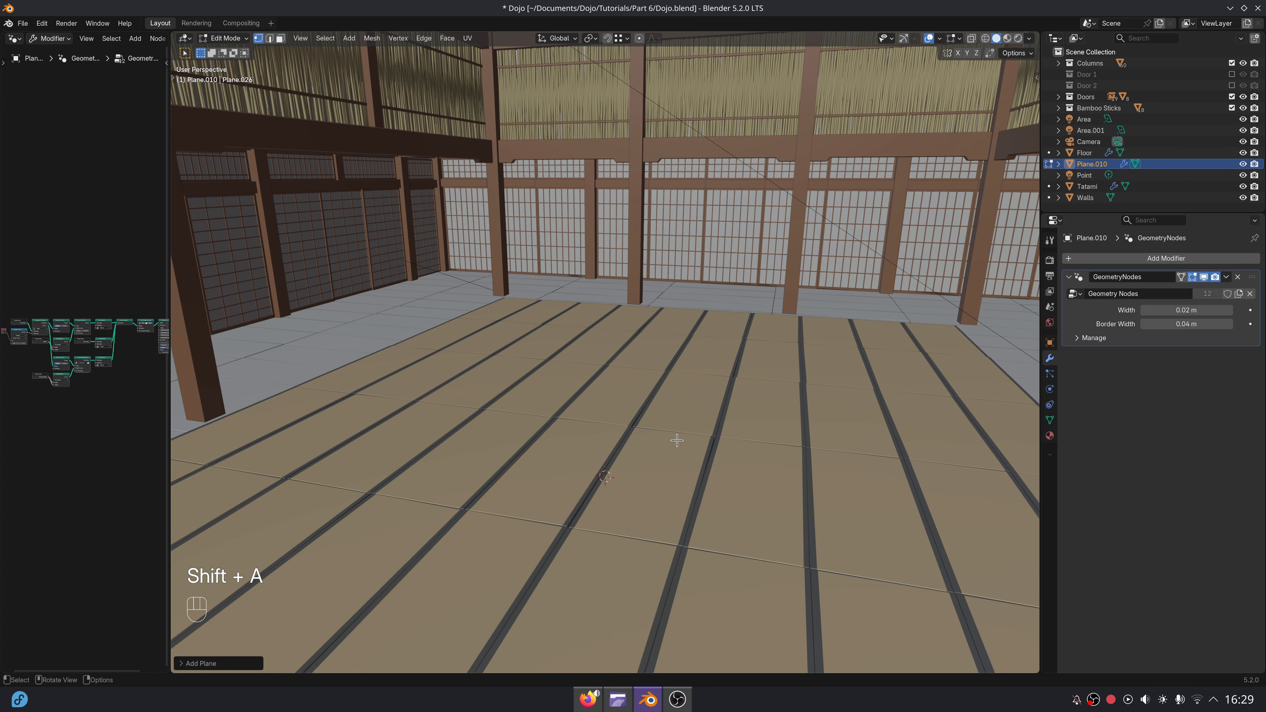
Raise the new plane above the tatami and rotate it 90 degrees about the X axis.
key(g)
key(z)
click(678, 363)
key(r)
key(x)
key(9)
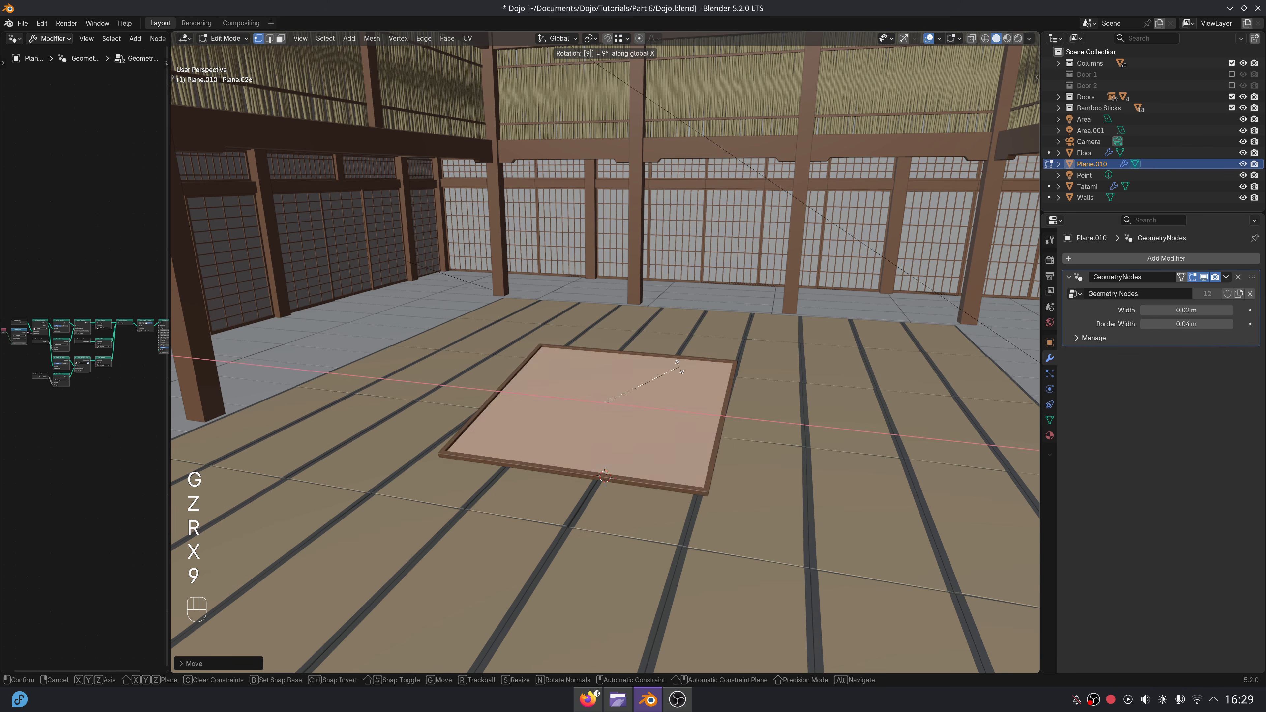
key(0)
click(678, 367)
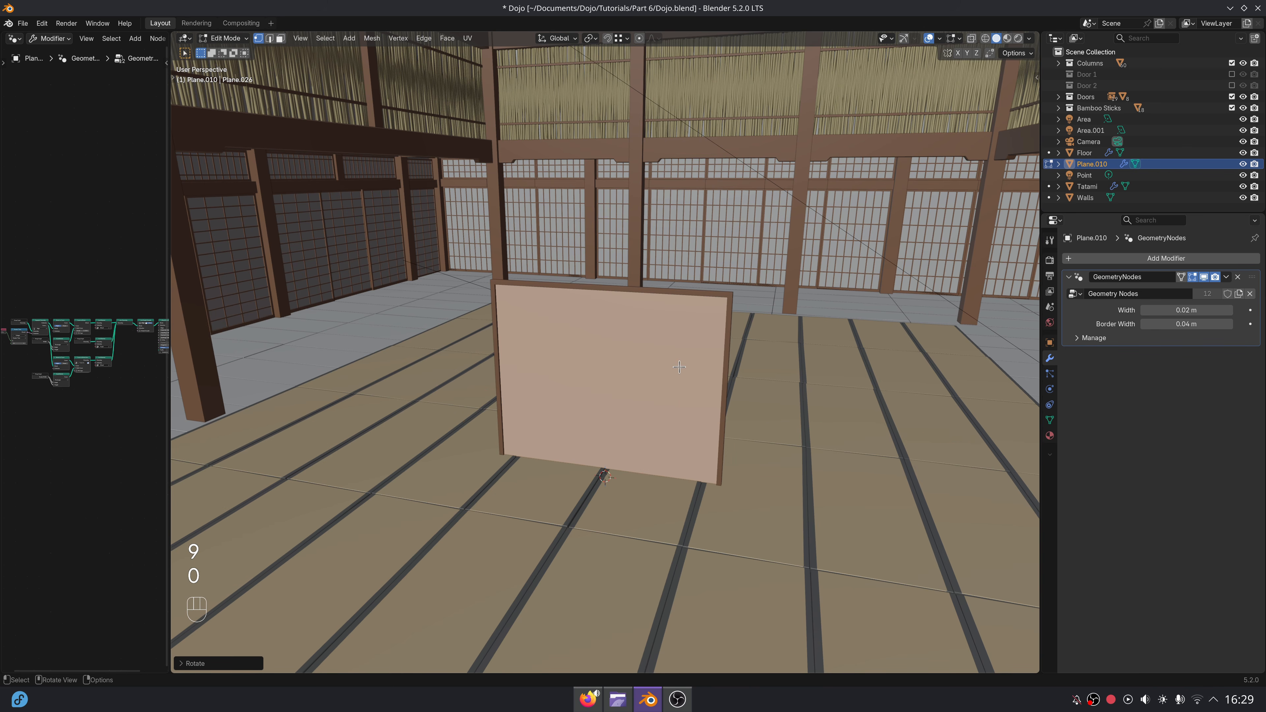
Scale the upright plane down and reduce its height along Z to form a low panel.
middle_drag(715, 433, 727, 419)
key(s)
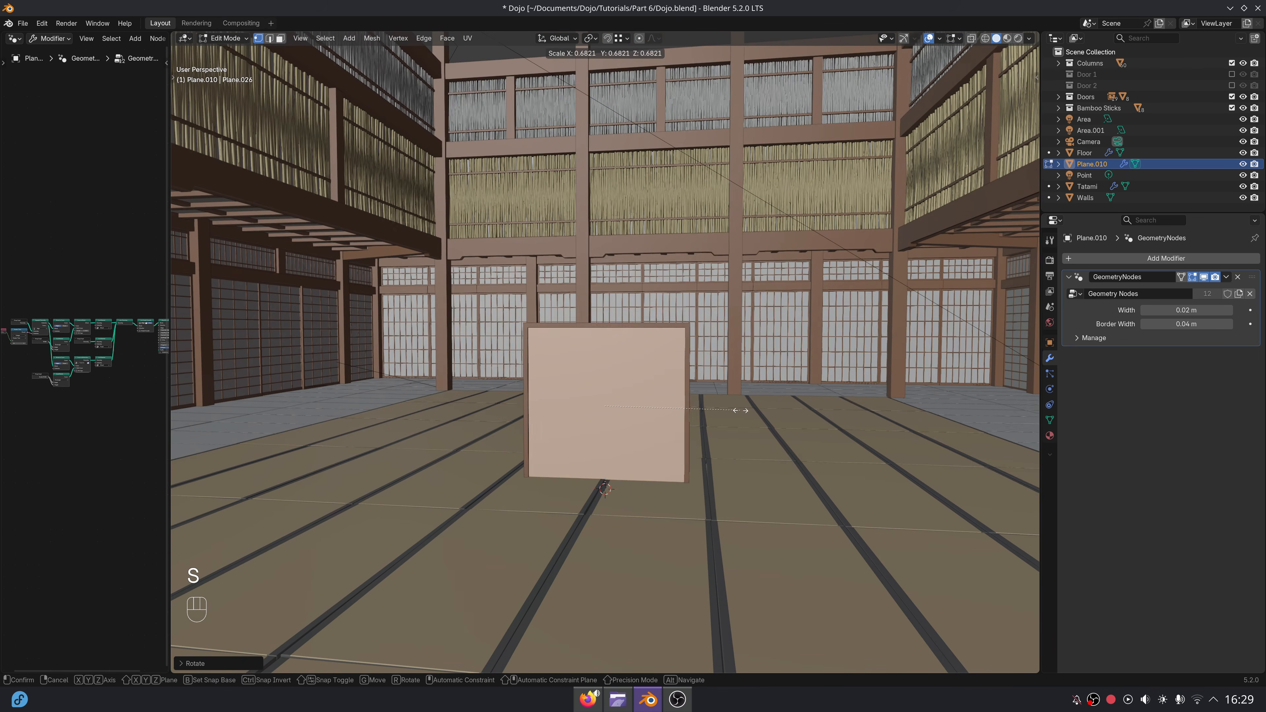
click(732, 414)
key(s)
key(g)
key(z)
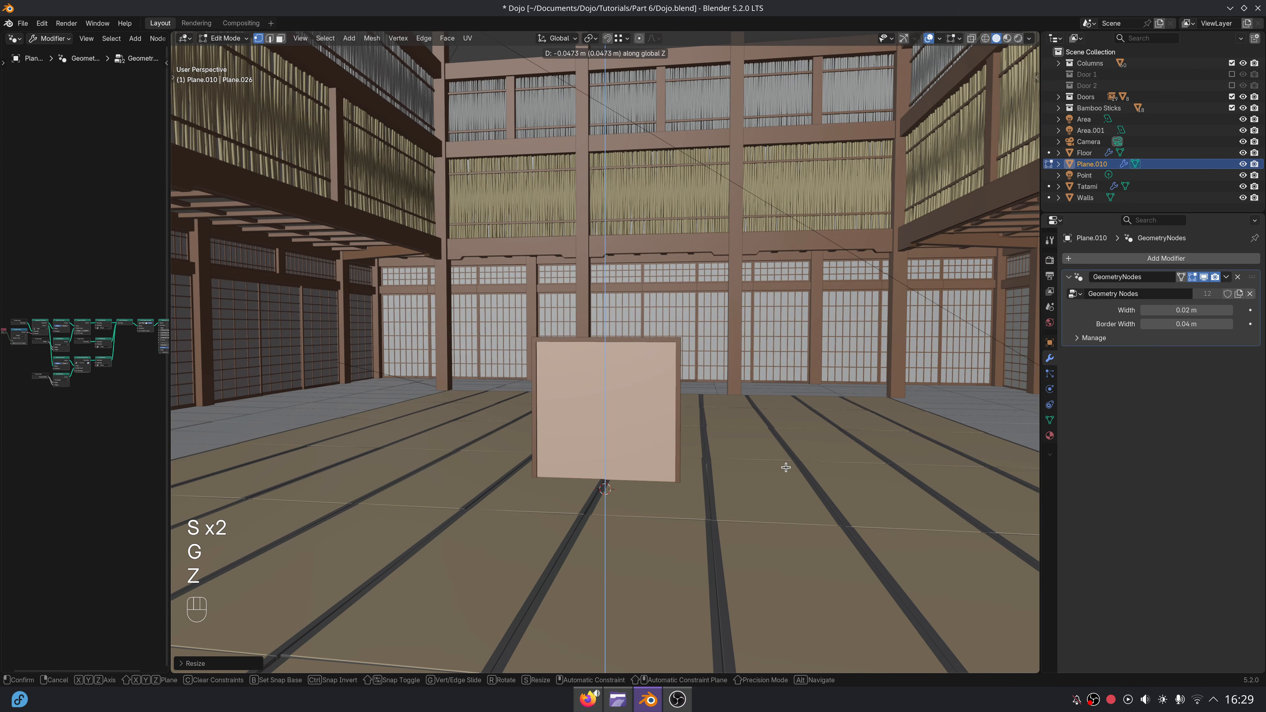
key(s)
key(z)
click(745, 462)
Widen the panel along X, then enlarge it slightly in all directions.
key(s)
key(x)
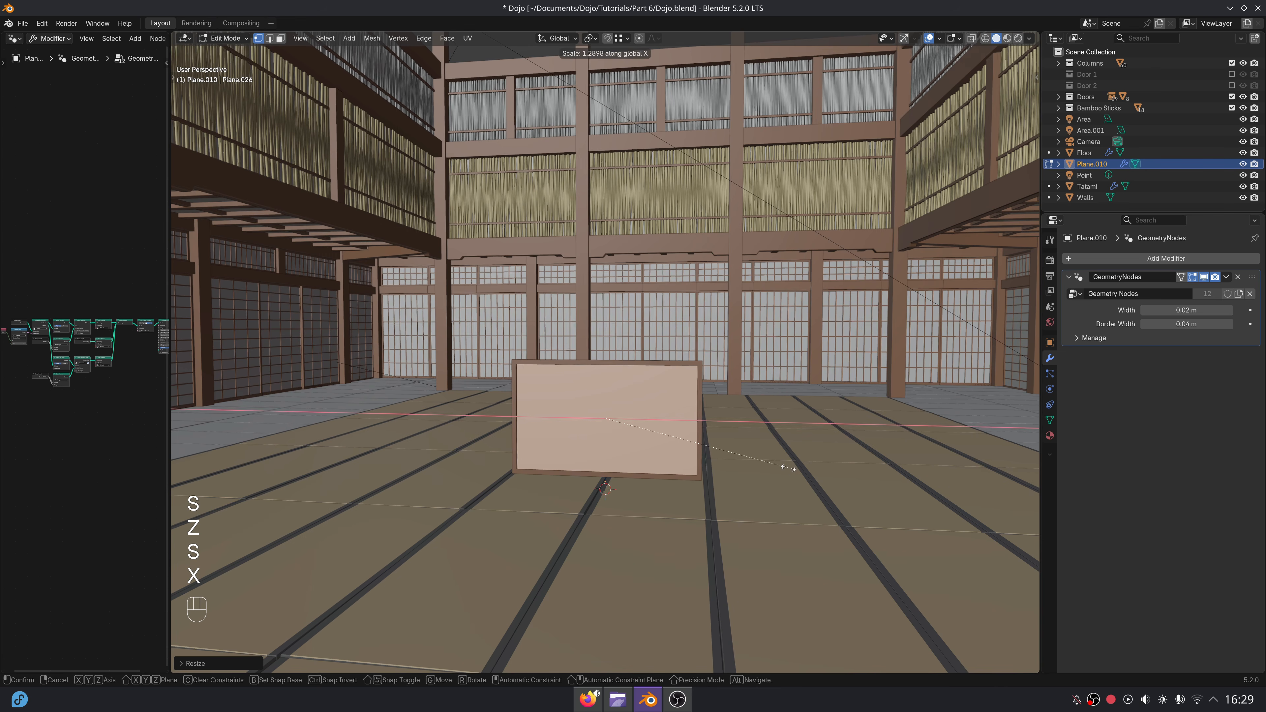
key(g)
click(788, 473)
key(s)
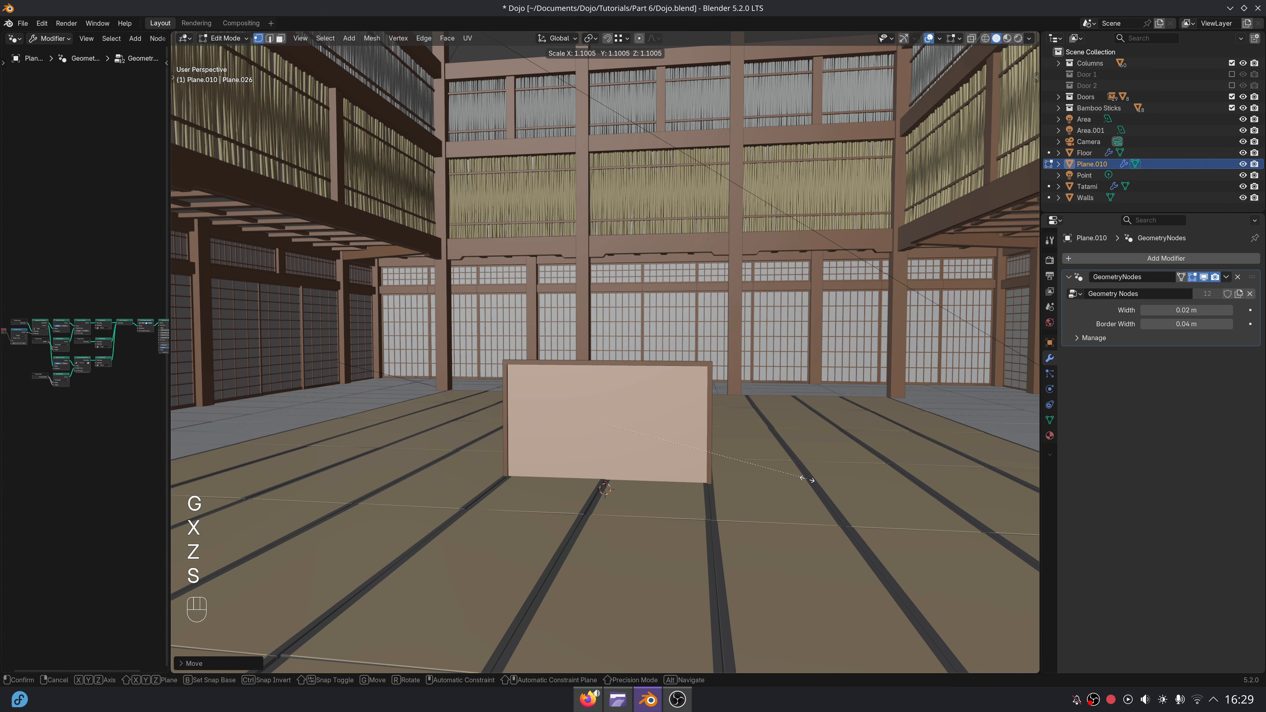
click(798, 478)
Raise the whole panel object along Z from the floor to the upper part of the dojo.
key(Tab)
key(g)
key(z)
click(769, 390)
middle_drag(769, 391, 685, 482)
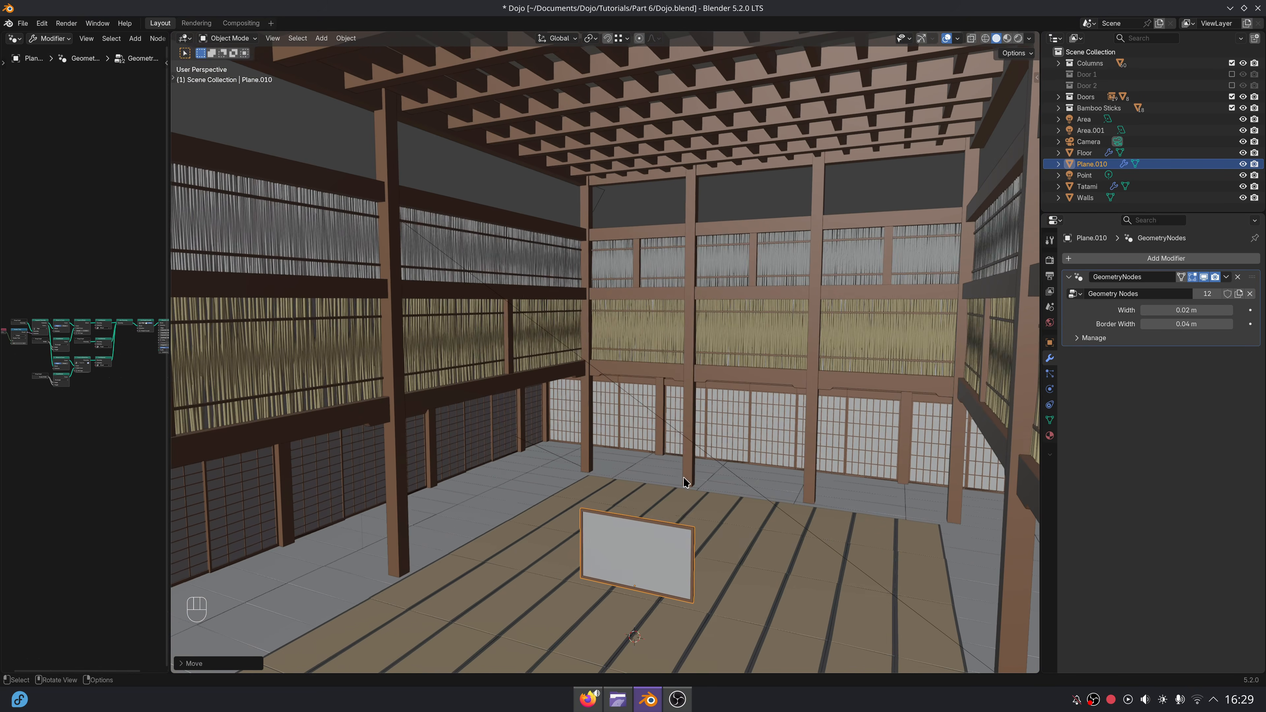
key(g)
key(z)
click(683, 188)
In front view, place the panel in the back wall's middle top opening, next to the left column.
key(KP_1)
shift+middle_drag(682, 185, 696, 464)
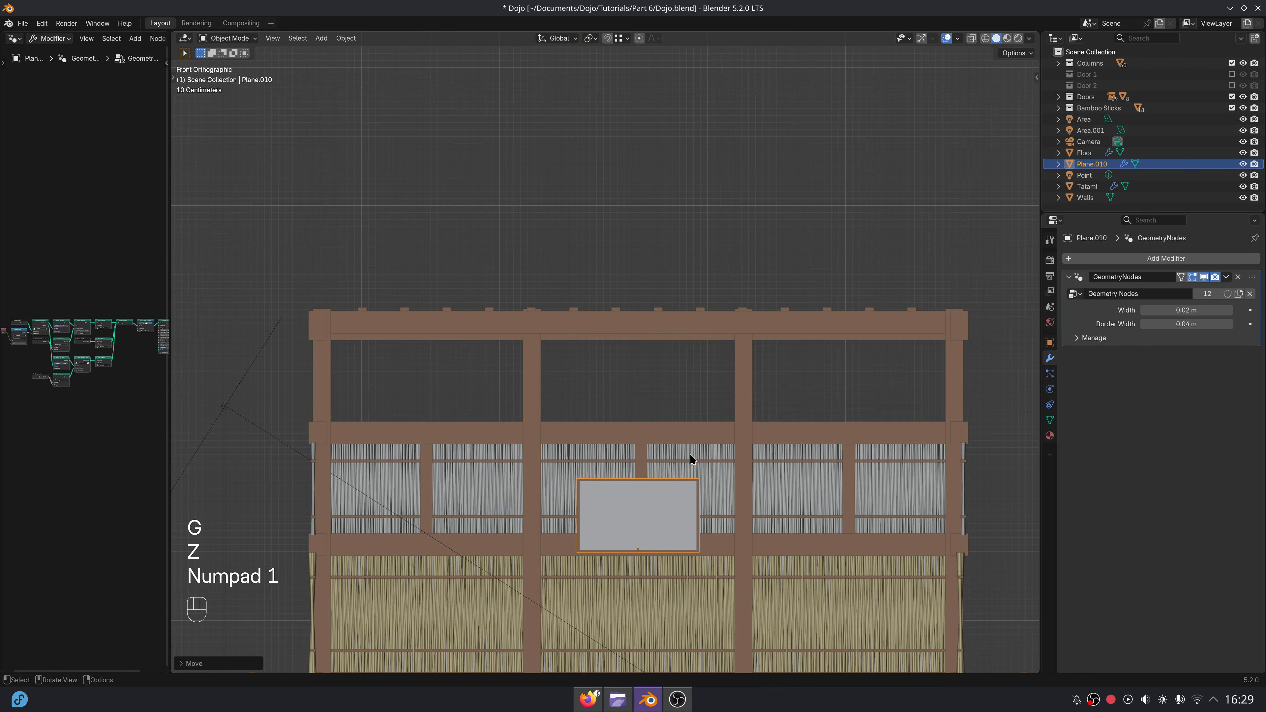
key(g)
key(z)
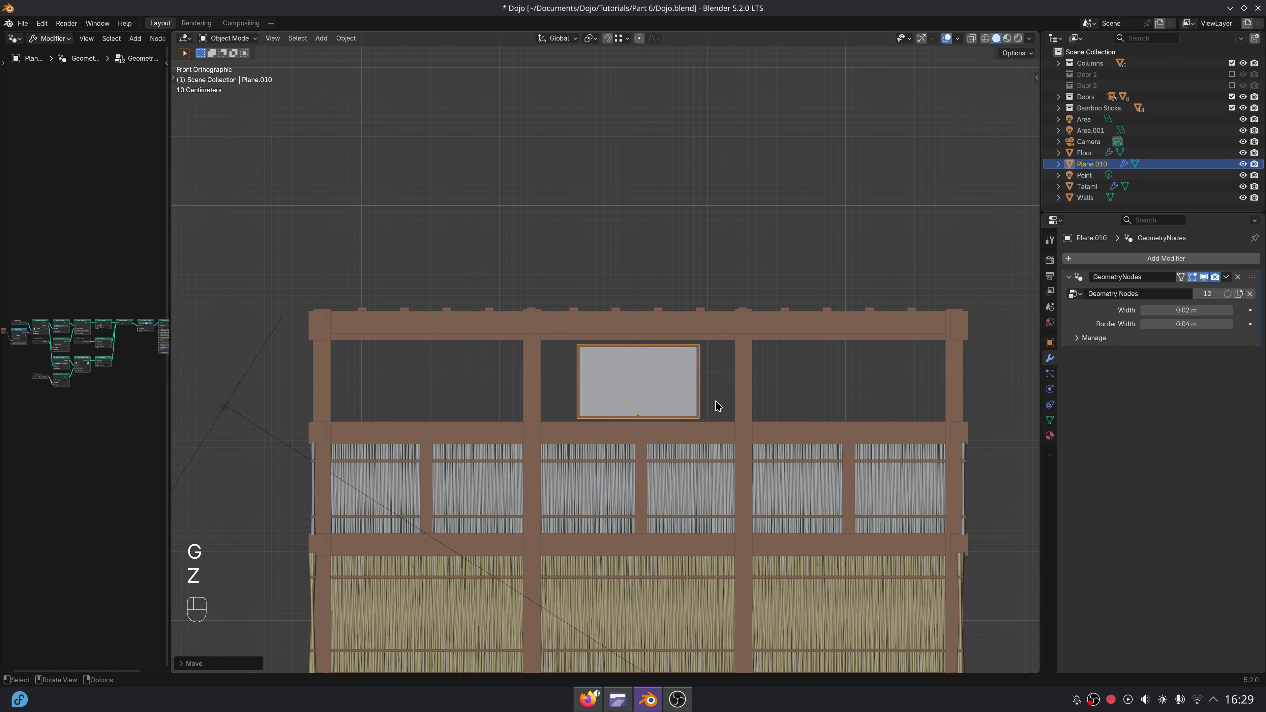
scroll(718, 419, up, 5)
key(g)
key(x)
click(689, 449)
Move the panel along Y until it sits between the beams of the back wall.
scroll(778, 462, down, 4)
middle_drag(783, 464, 499, 429)
key(g)
key(y)
click(264, 413)
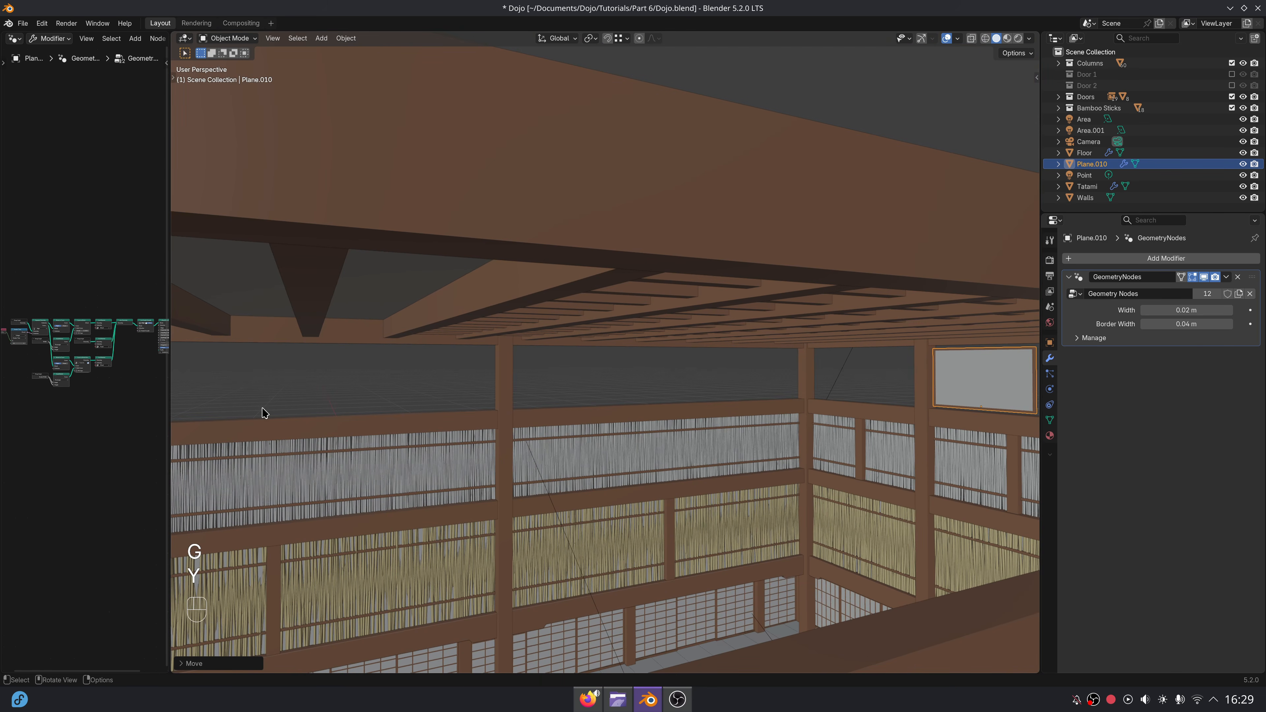
key(KP_Decimal)
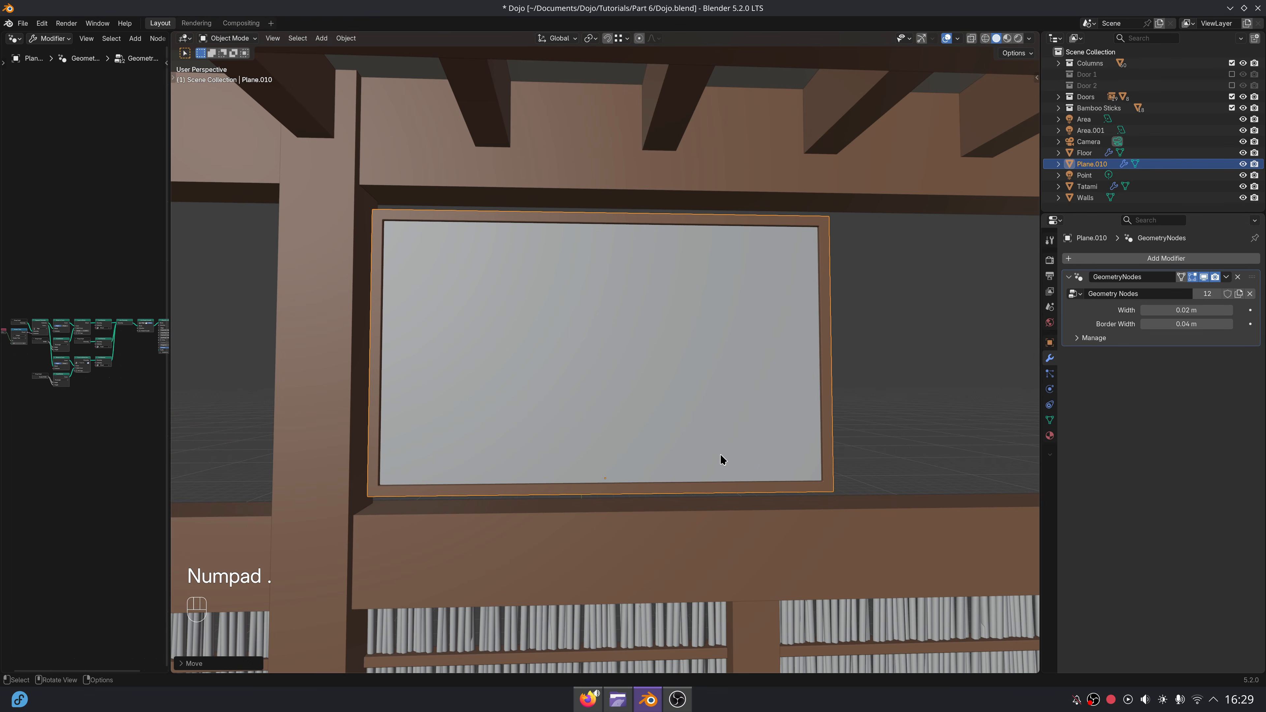
Stretch the panel's mesh along Z and shift the object vertically to fill the height between the two beams.
key(KP_1)
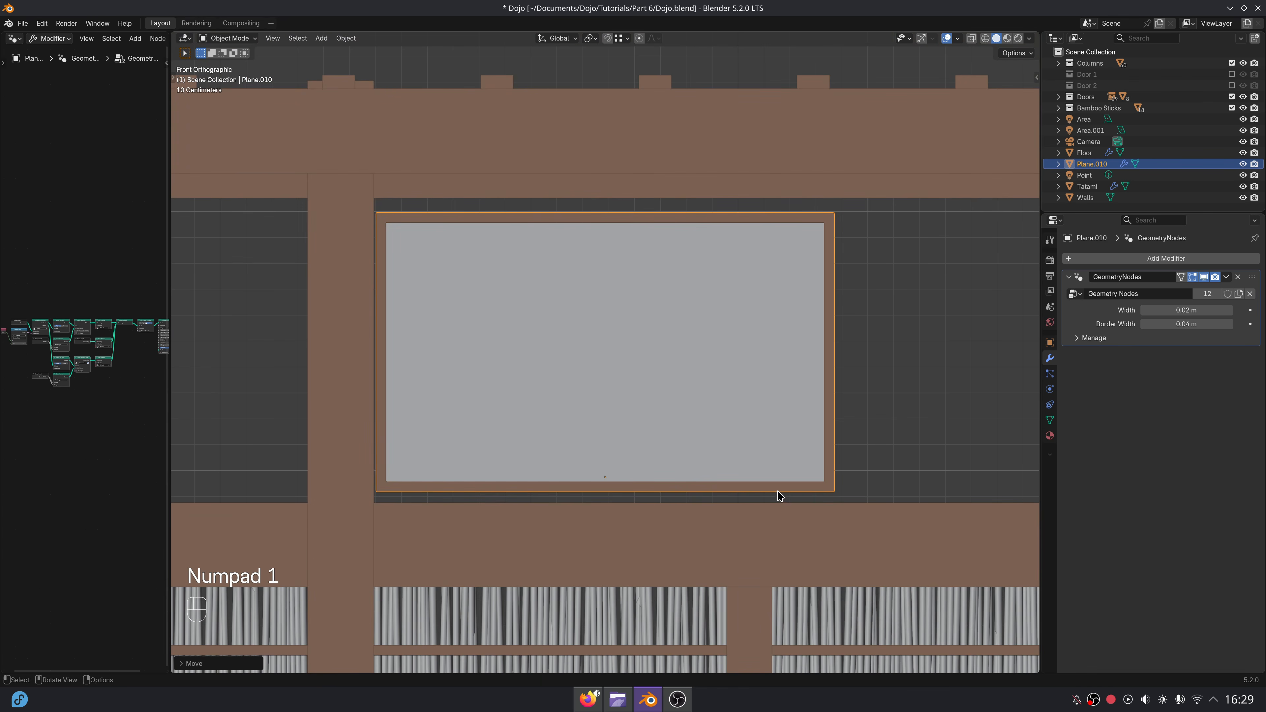
key(Tab)
key(s)
key(z)
click(775, 521)
key(Tab)
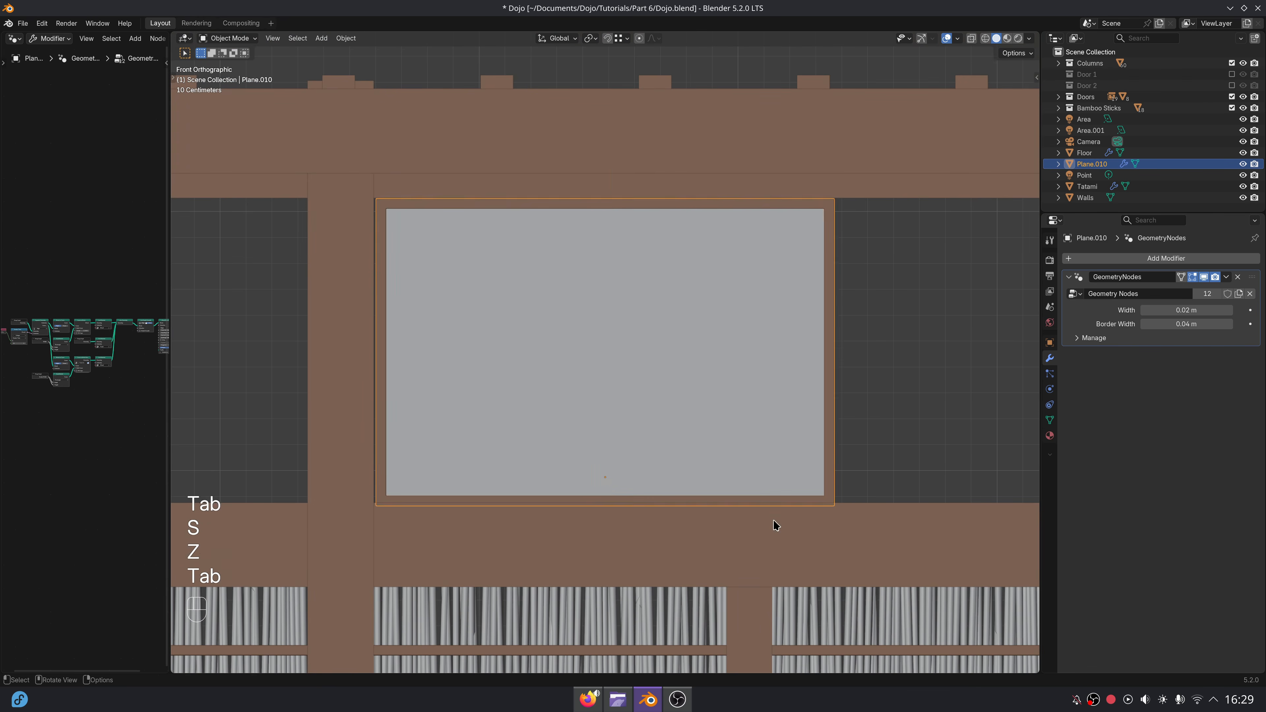
key(g)
key(z)
click(772, 519)
key(Tab)
scroll(793, 500, down, 3)
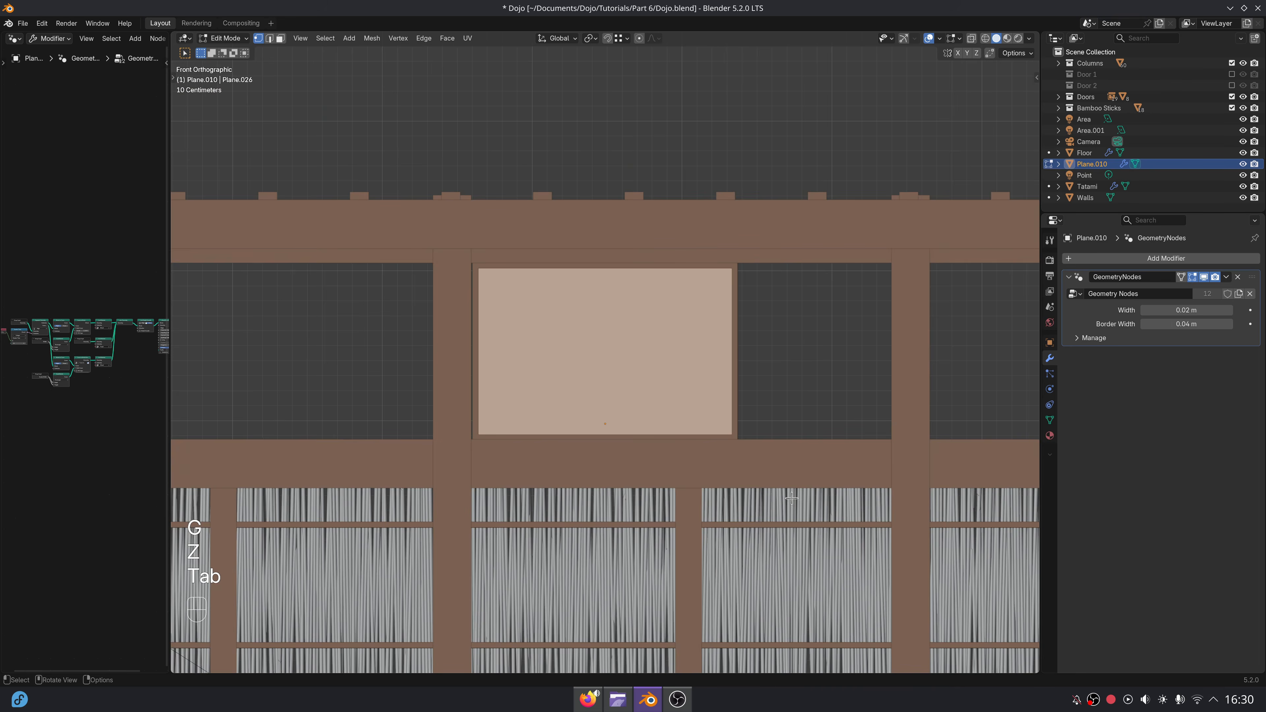
Scale the panel's mesh along X and move the object along X so its left frame overlaps the column.
scroll(792, 498, up, 2)
key(s)
key(x)
click(764, 485)
key(Tab)
key(g)
key(x)
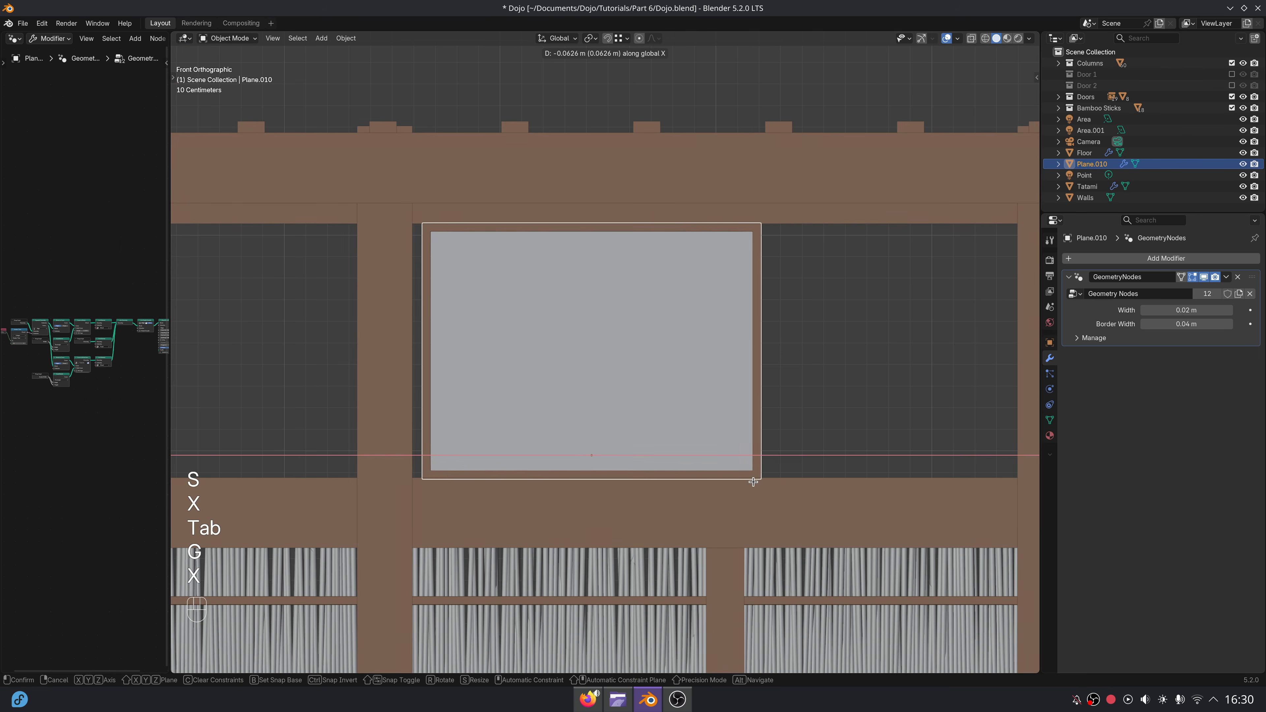
click(732, 480)
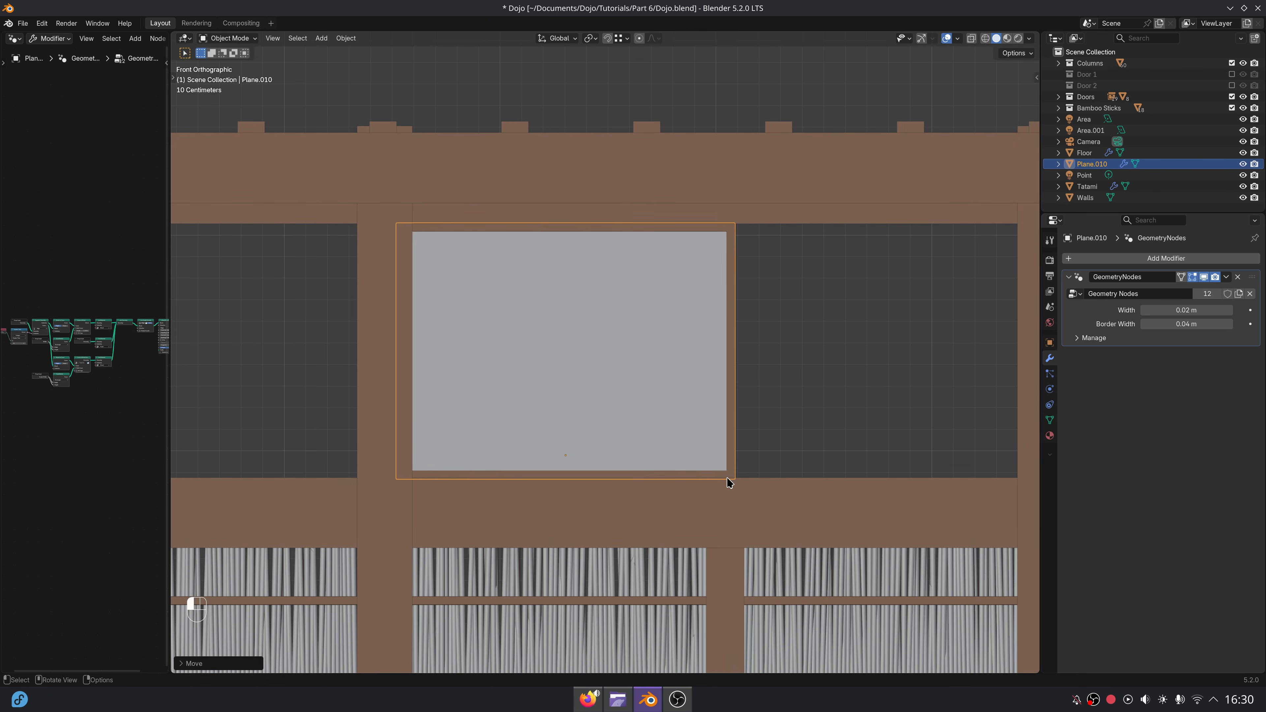
Narrow the panel's mesh to about half the opening and align its left edge with the column.
key(Tab)
key(s)
key(x)
click(771, 503)
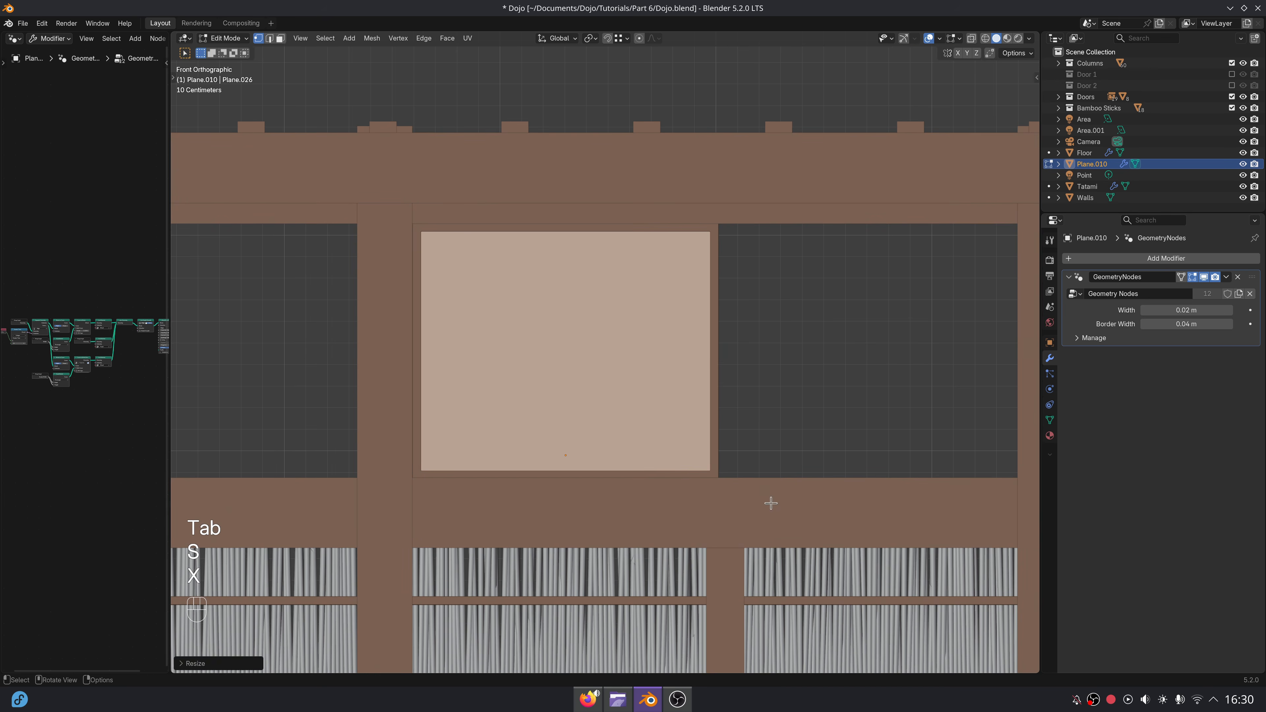
key(Tab)
key(g)
key(x)
click(768, 503)
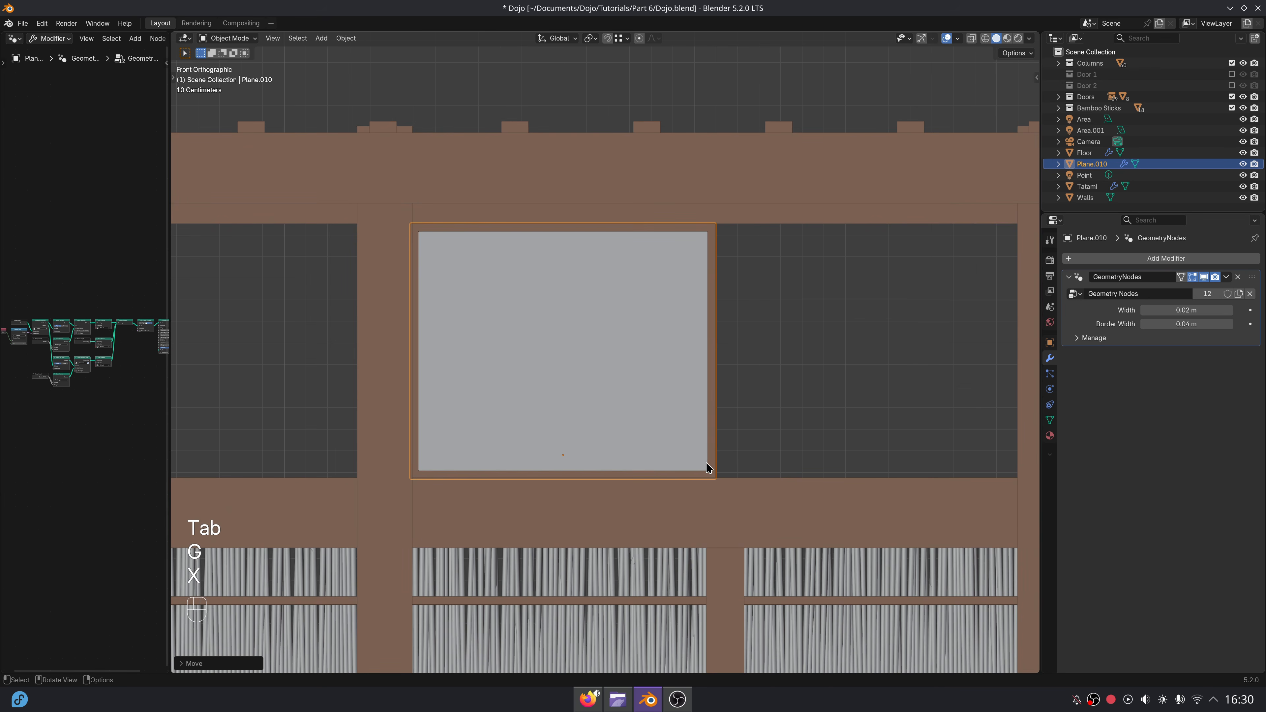
Add four vertical and four horizontal centred loop cuts to the panel's mesh, dividing it into a five-by-five grid.
key(Tab)
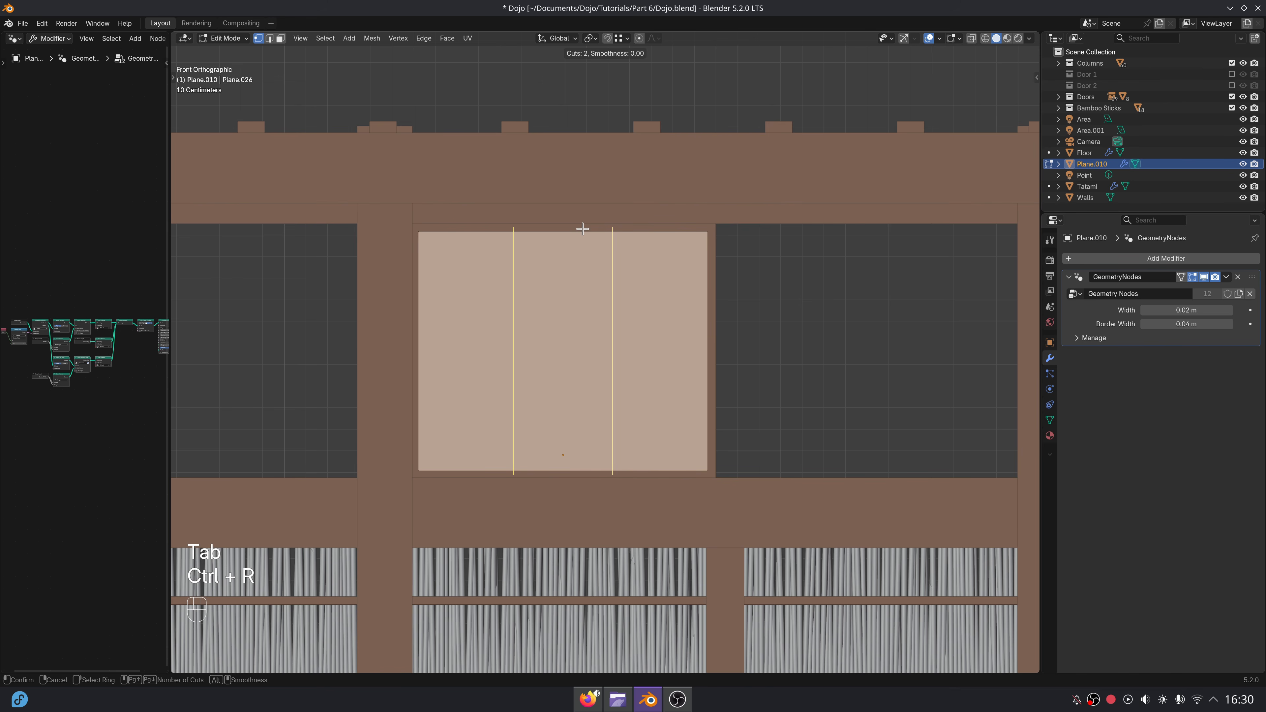
click(583, 229)
right_click(583, 229)
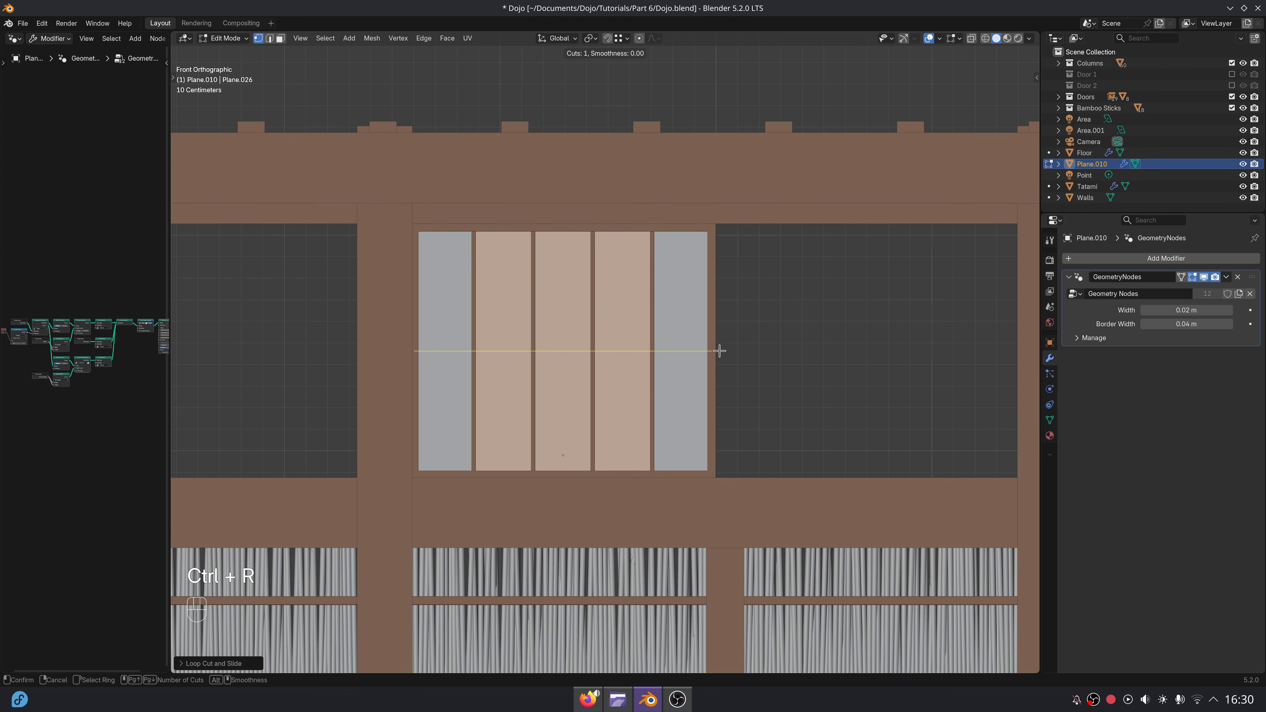
scroll(719, 350, up, 1)
scroll(720, 351, up, 1)
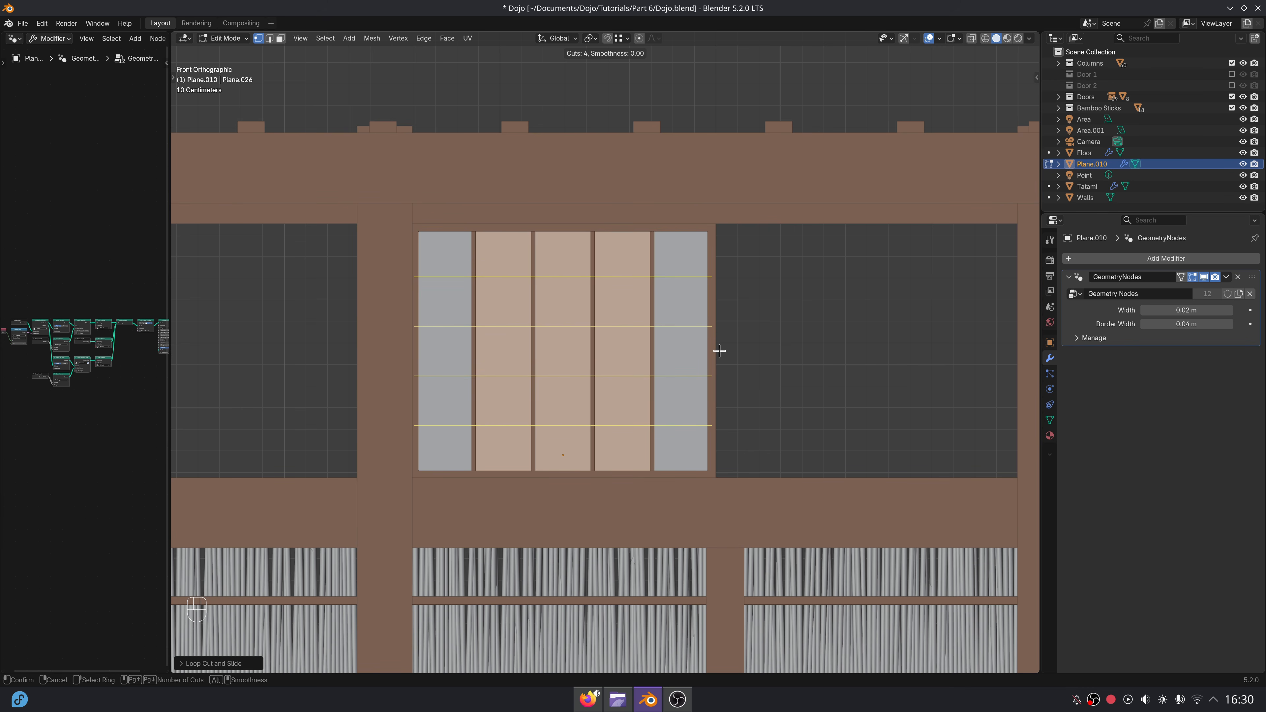
click(720, 351)
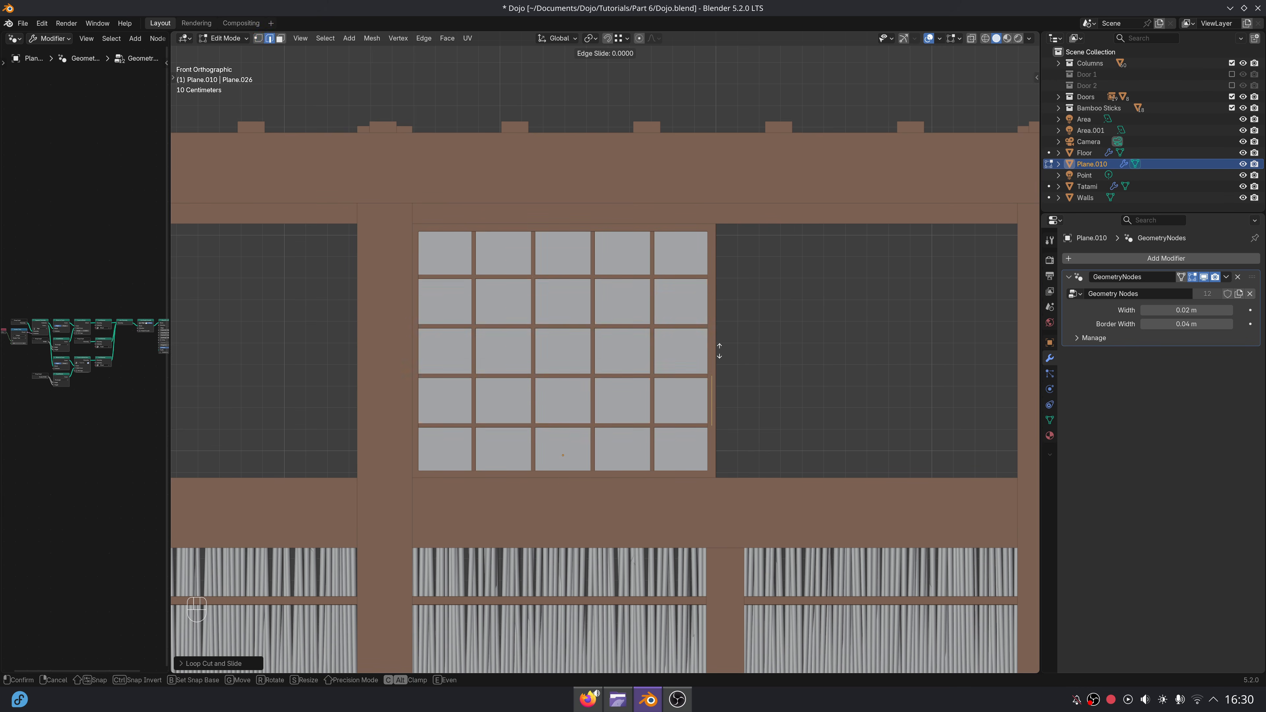
key(Tab)
shift+middle_drag(777, 414, 668, 425)
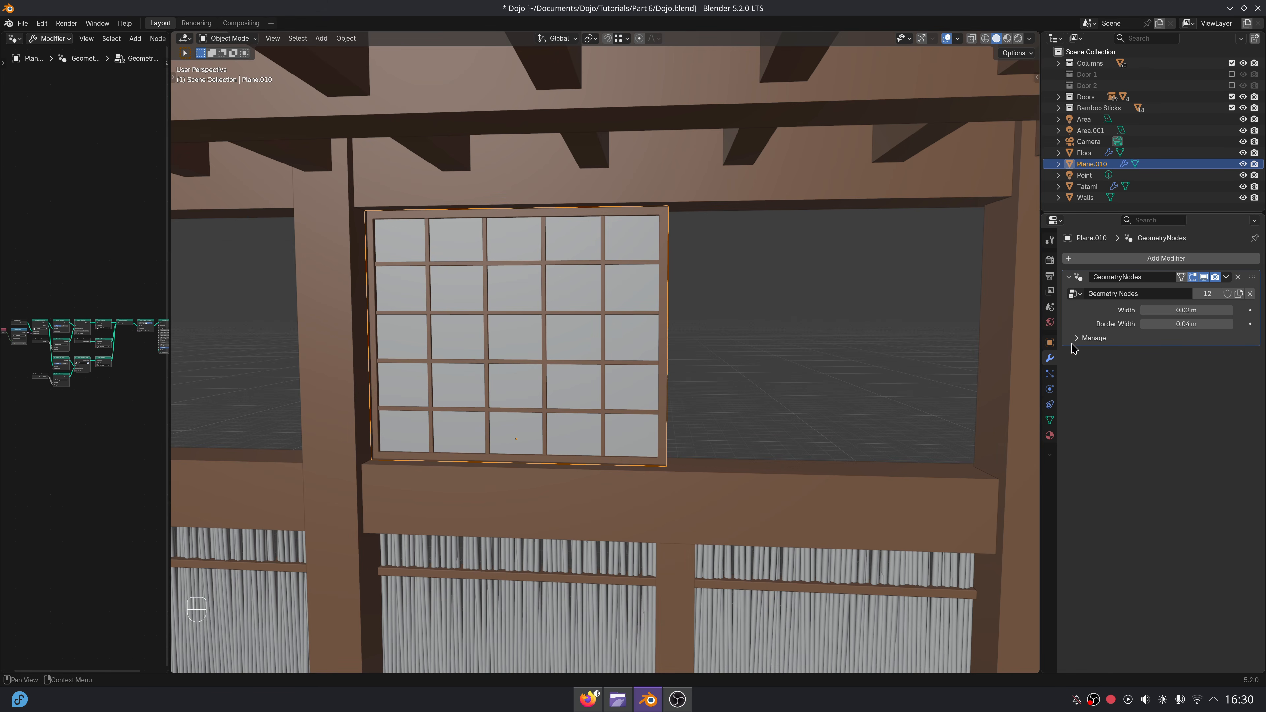
Set the Border Width of the panel's geometry nodes modifier to 0.03 m.
drag(1187, 325, 1220, 324)
middle_drag(874, 418, 815, 428)
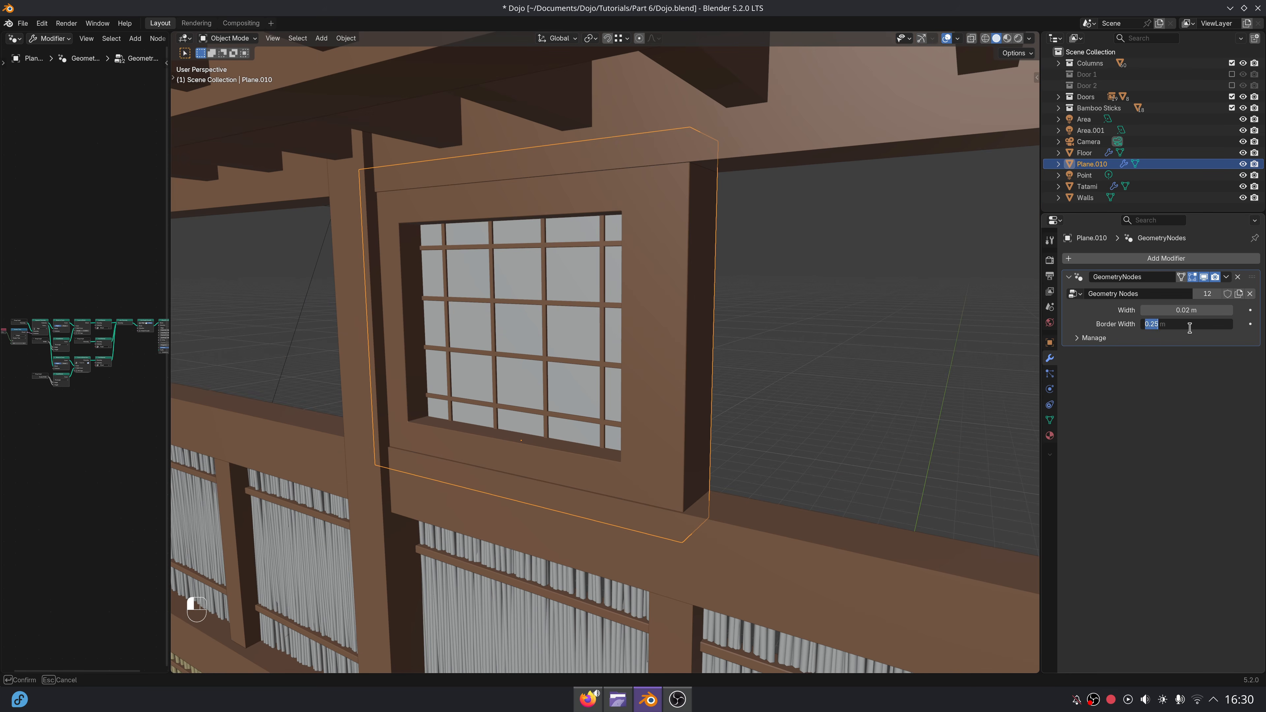
key(Return)
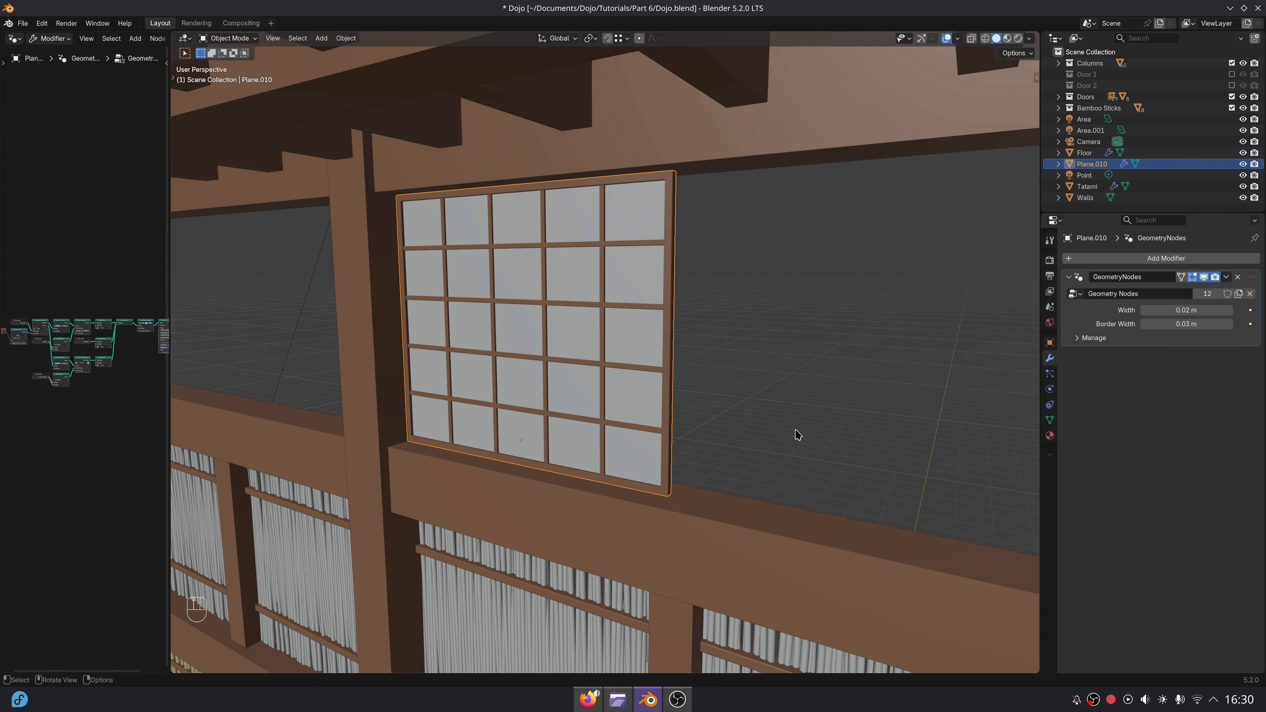
Duplicate the window panel along X to fill the other half of the opening.
key(KP_1)
key(shift+d)
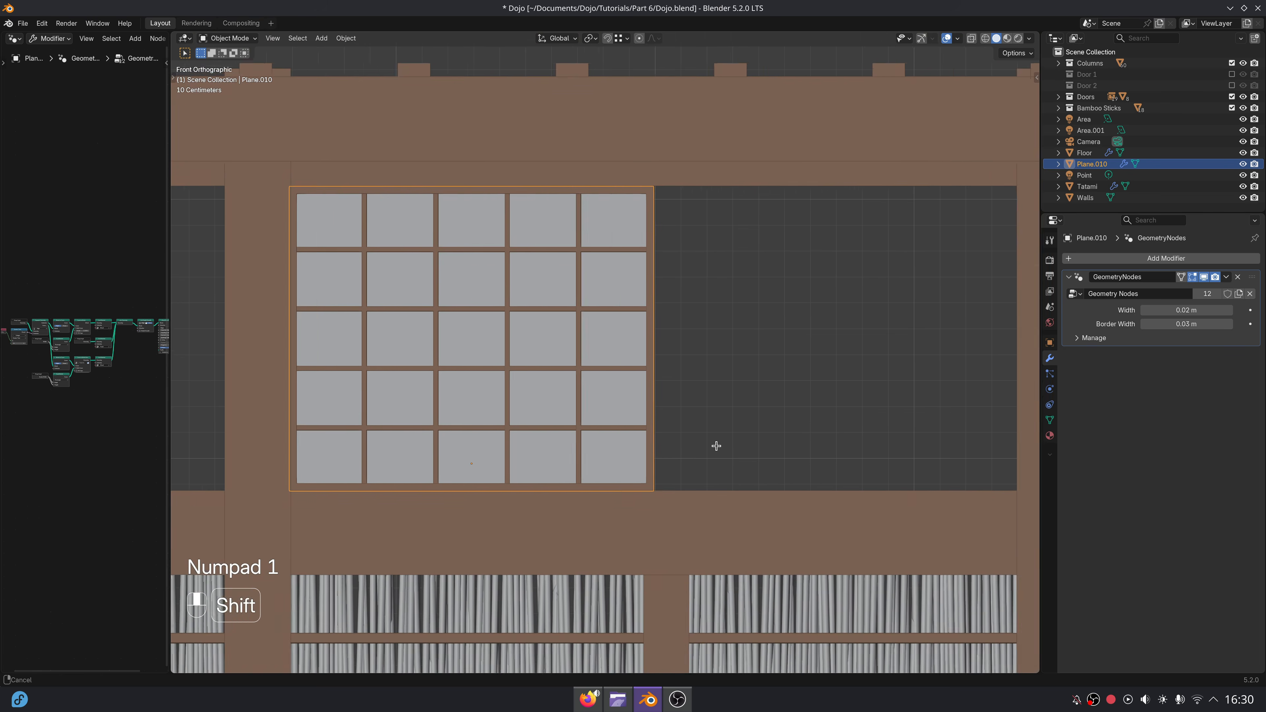
key(x)
click(945, 438)
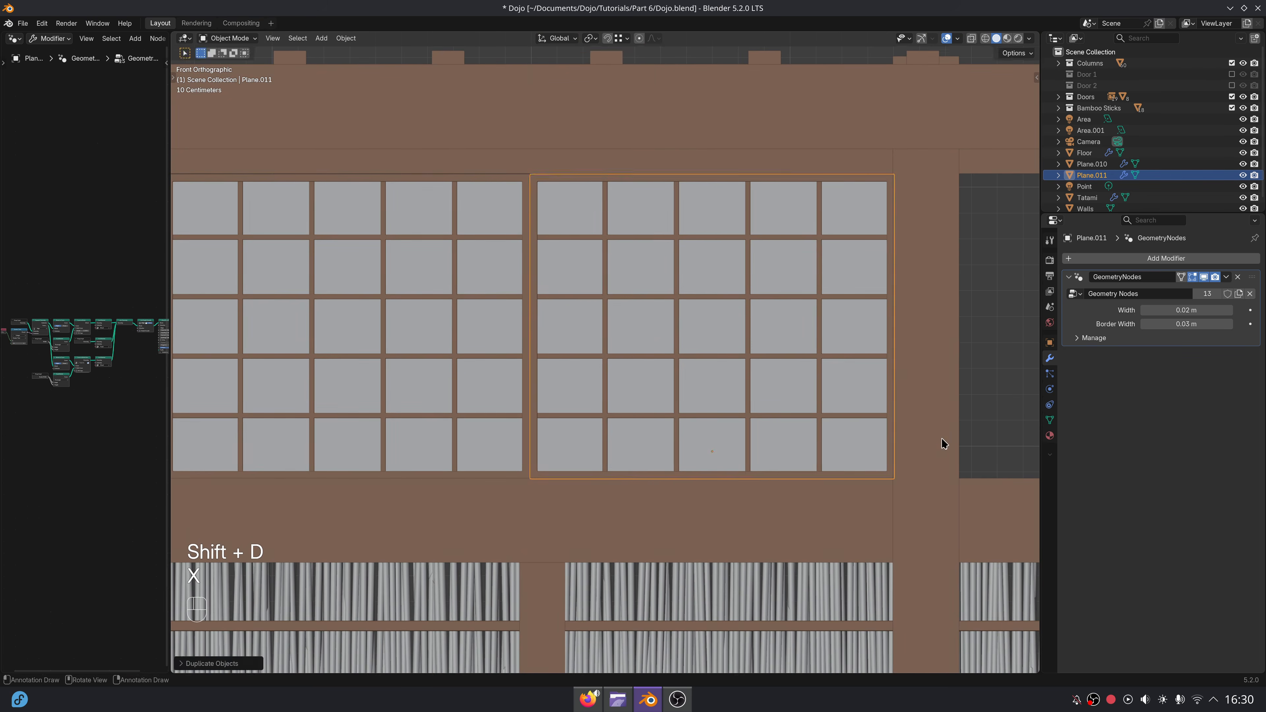
Duplicate the short post between the bamboo sections about 1.5 m upward along Z to cover the joint between the two window panels.
scroll(607, 533, down, 2)
scroll(619, 517, down, 2)
shift+middle_drag(627, 503, 660, 462)
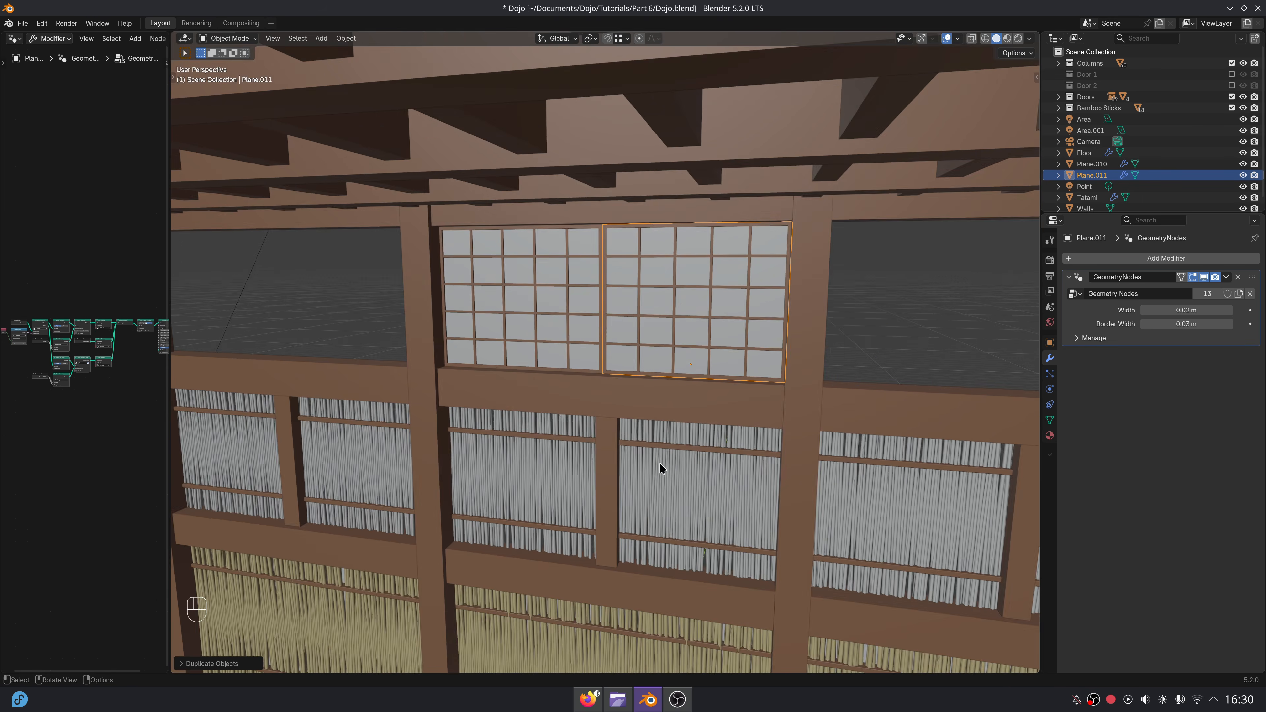
scroll(660, 467, up, 2)
click(614, 500)
scroll(658, 517, down, 2)
key(shift+d)
key(z)
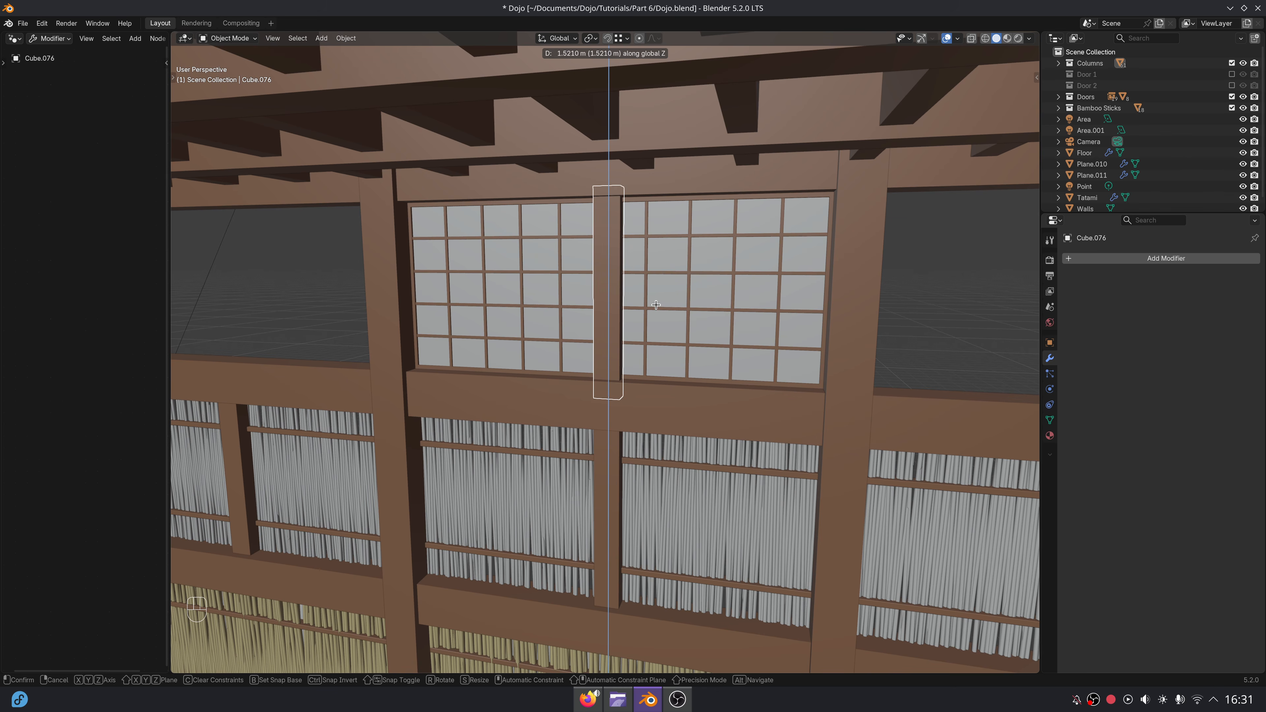
click(658, 298)
mouse_move(658, 380)
middle_down()
mouse_move(705, 382)
mouse_move(682, 383)
middle_up()
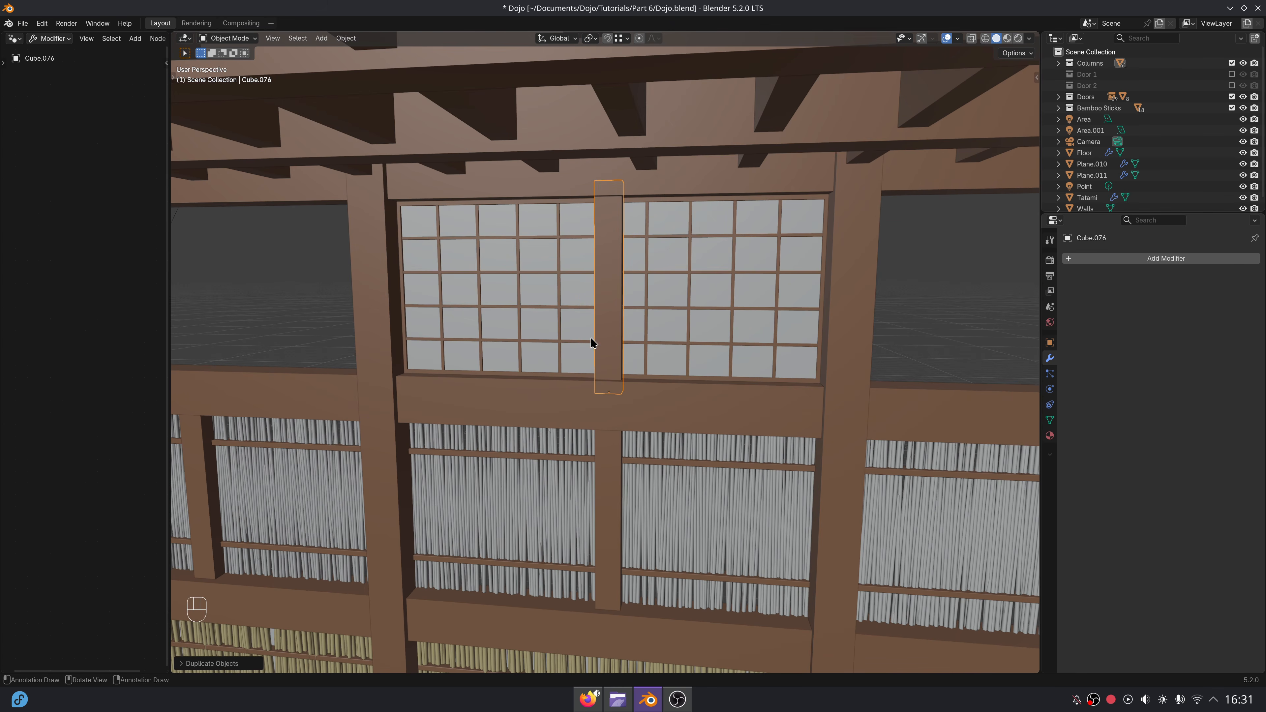
Select the upper post with both window panels and duplicate them about 3.06 m along X into the neighbouring opening.
middle_drag(591, 343, 579, 329)
scroll(574, 326, down, 2)
click(574, 326)
shift+click(658, 346)
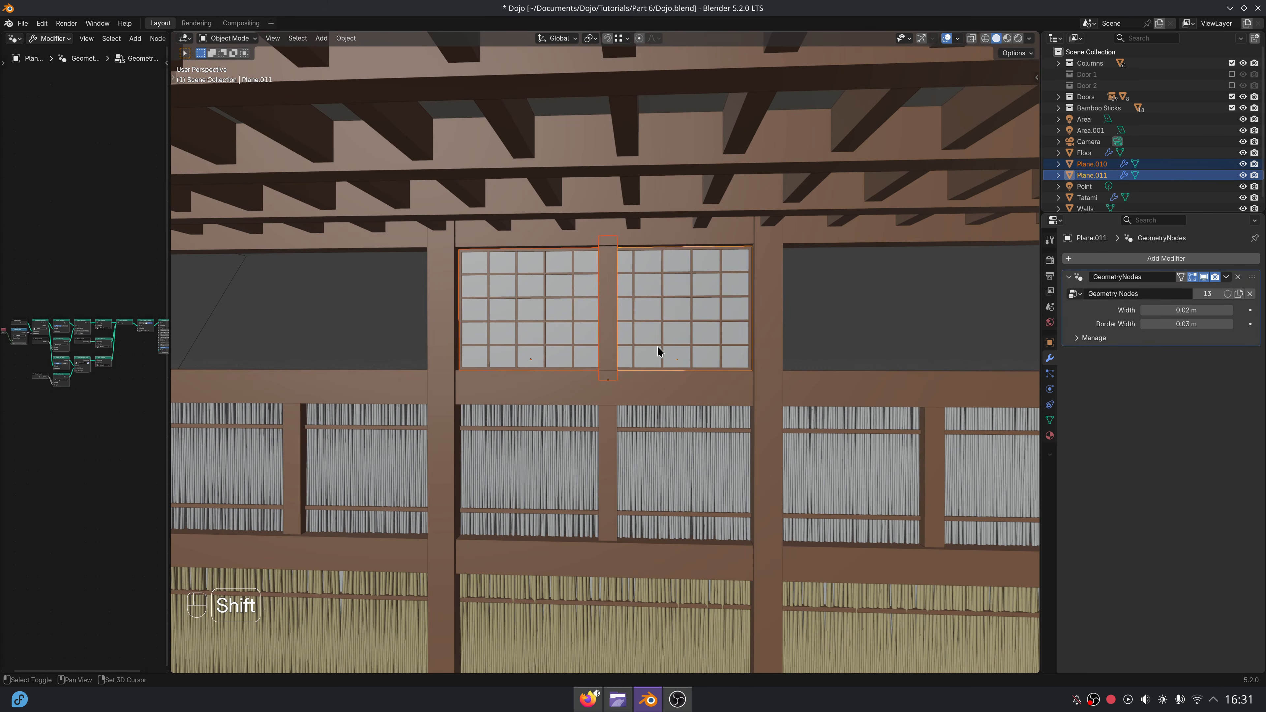
scroll(703, 431, down, 2)
key(shift+d)
key(x)
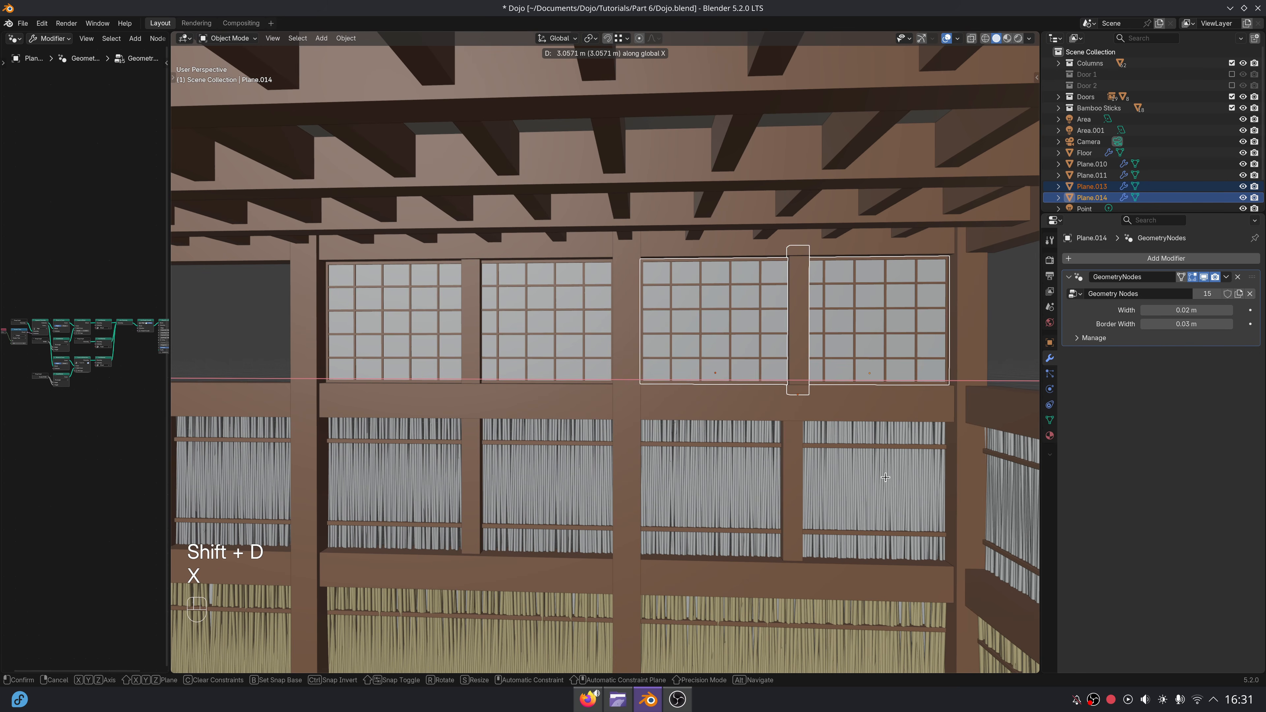
click(886, 478)
Nudge the duplicated post and panels slightly along X so they fit between the columns.
scroll(684, 503, down, 2)
scroll(692, 498, up, 4)
key(g)
key(x)
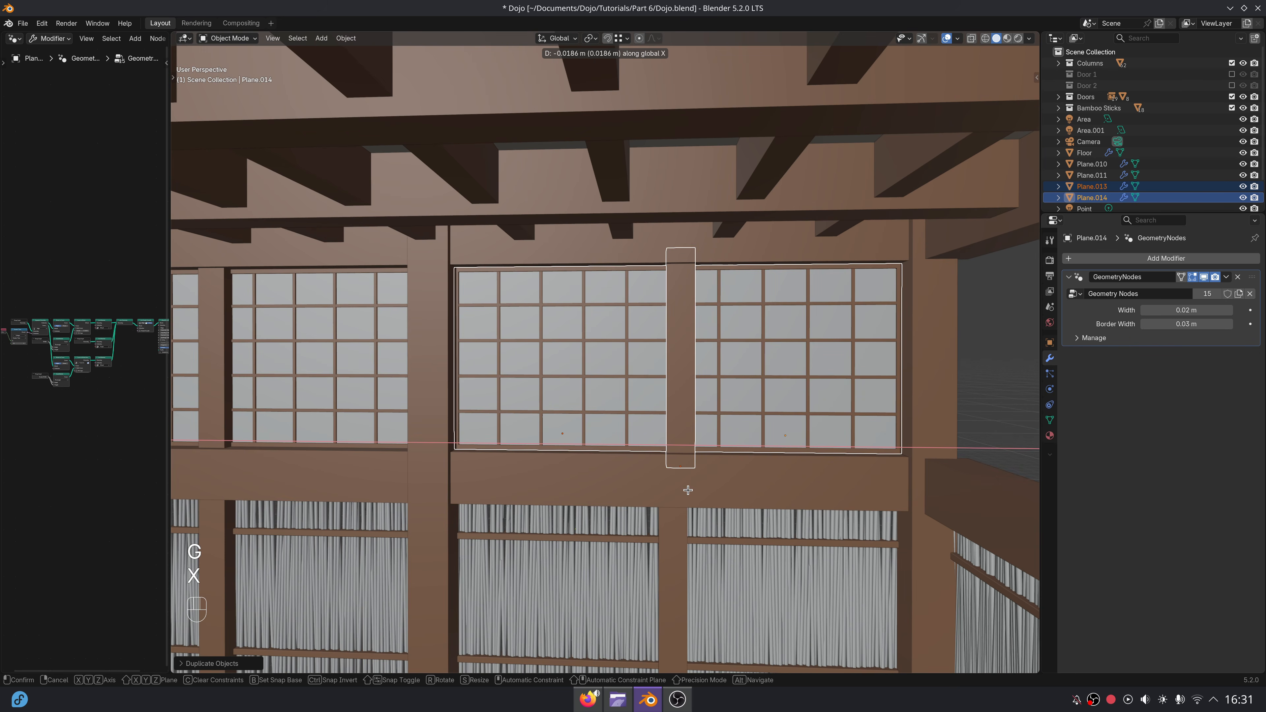
click(679, 481)
Select the middle opening's panels and post and duplicate them about 3.02 m along negative X into the remaining back-wall opening.
scroll(673, 479, down, 3)
shift+middle_drag(499, 461, 621, 455)
scroll(623, 449, up, 3)
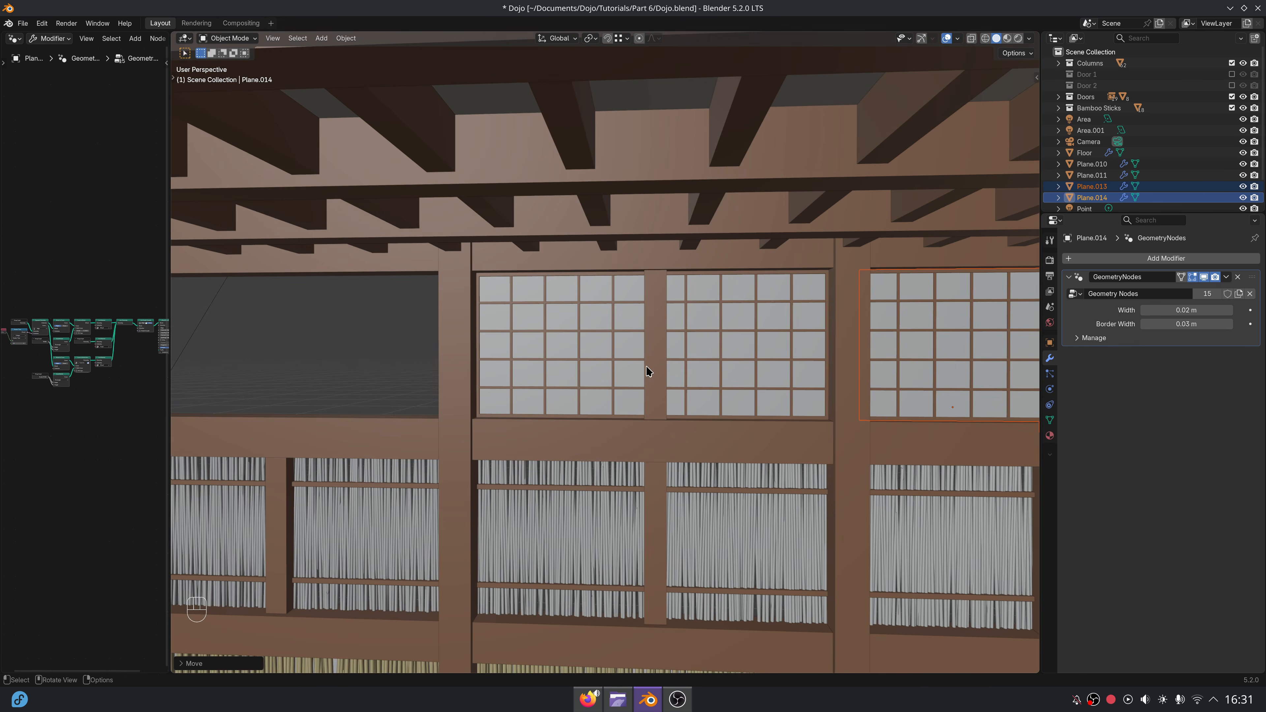
click(652, 368)
shift+click(618, 355)
scroll(561, 443, down, 2)
key(shift+d)
key(x)
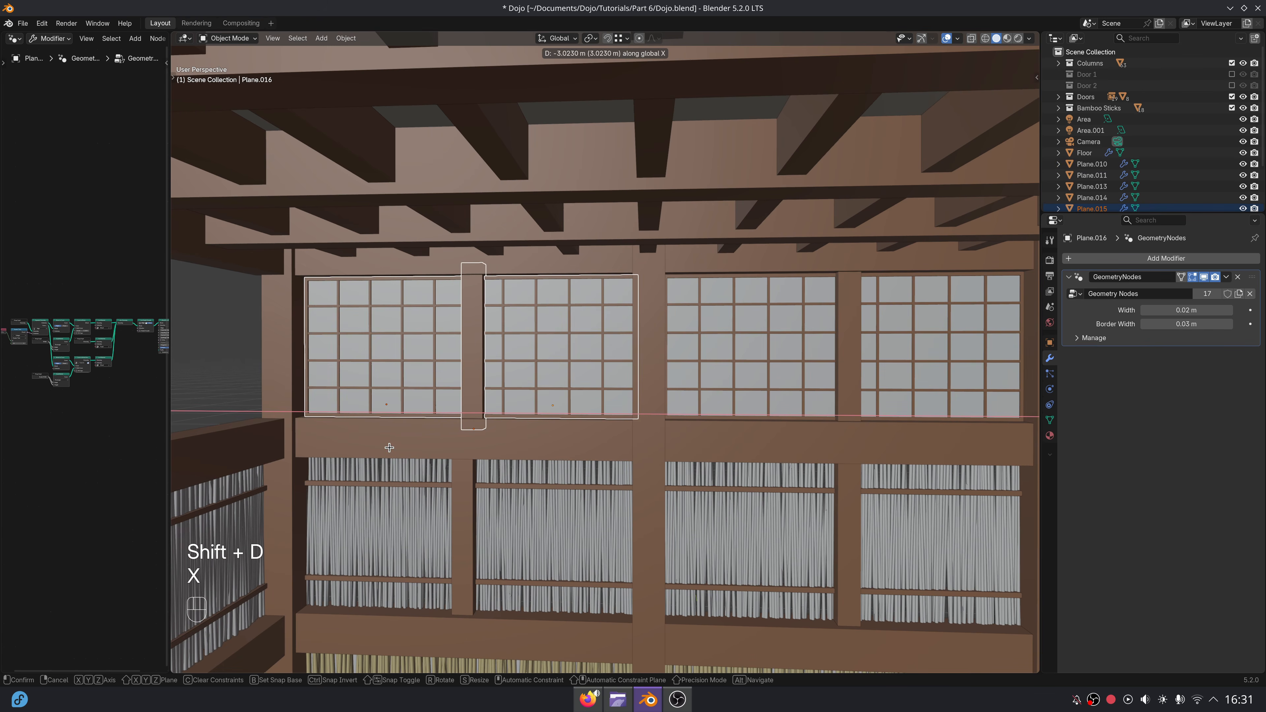
click(388, 448)
Duplicate the window panel at the building's corner and rotate the copy 90° about Z to face the side wall.
middle_drag(388, 448, 646, 423)
click(709, 353)
middle_drag(708, 354, 574, 419)
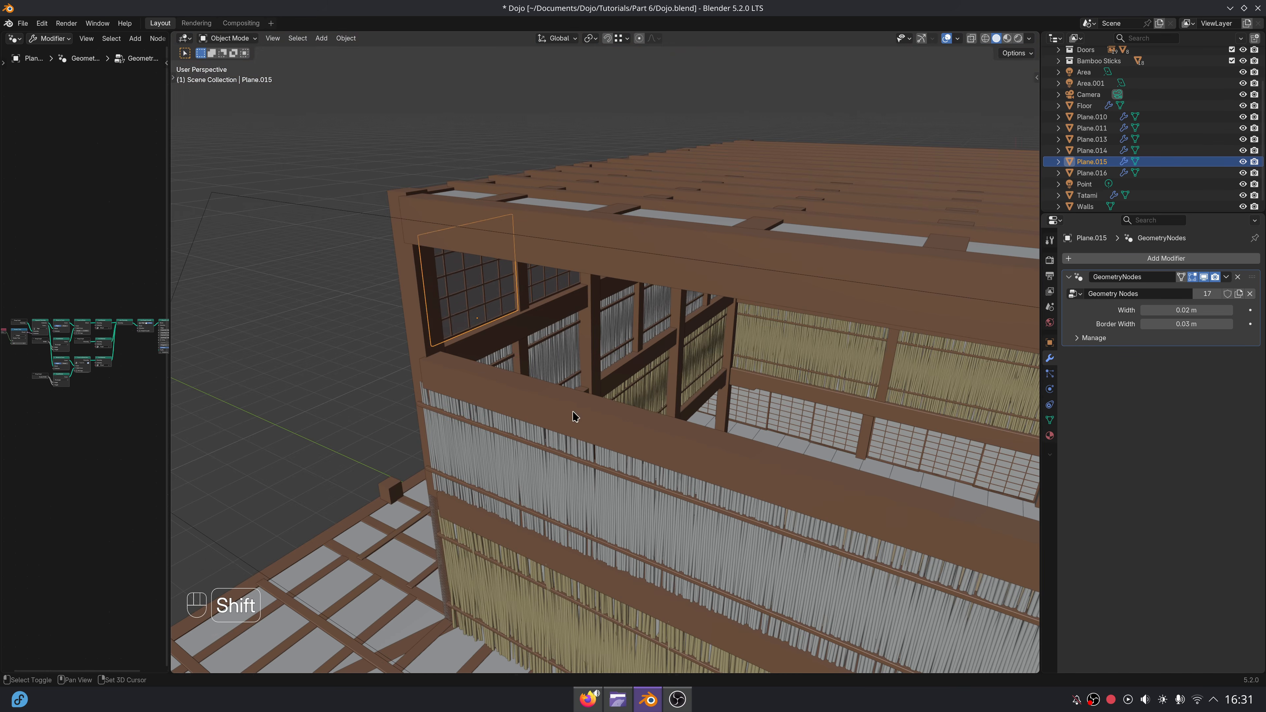
key(shift+d)
key(shift+z)
key(r)
key(0)
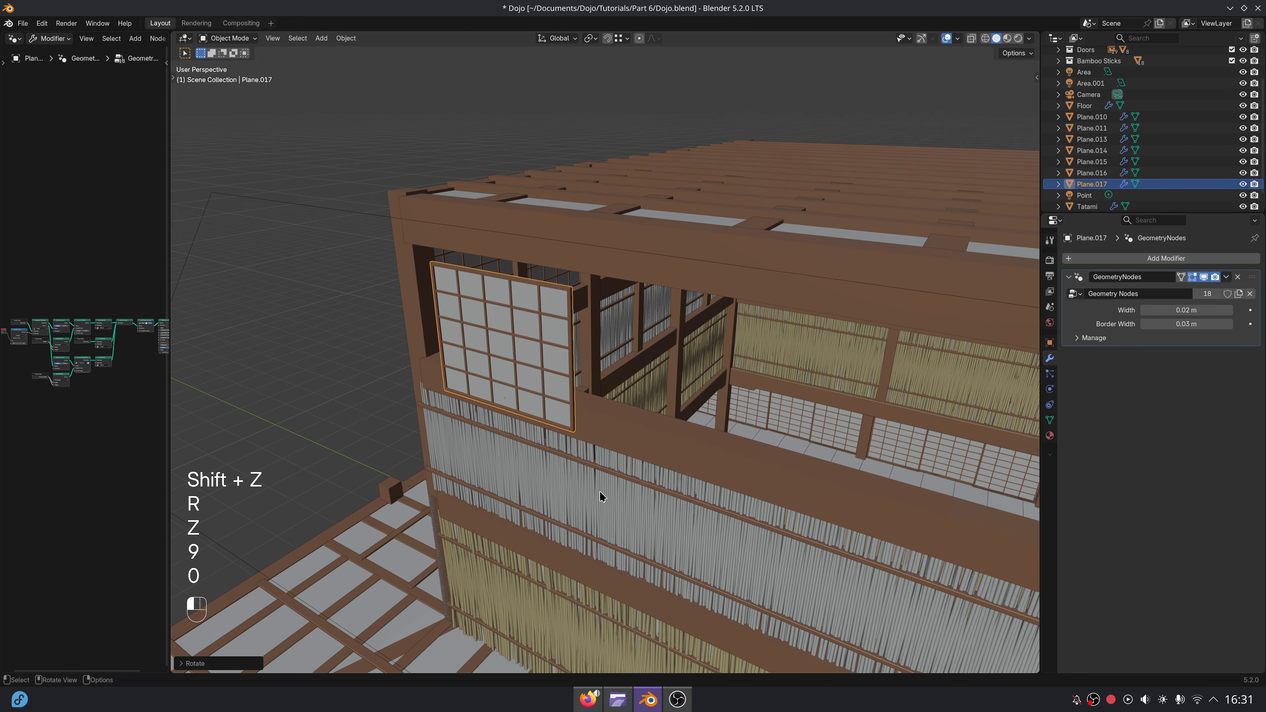
Move the rotated panel horizontally into the side wall's top opening, against the corner column.
key(g)
key(shift+z)
middle_drag(626, 447, 658, 404)
key(g)
key(y)
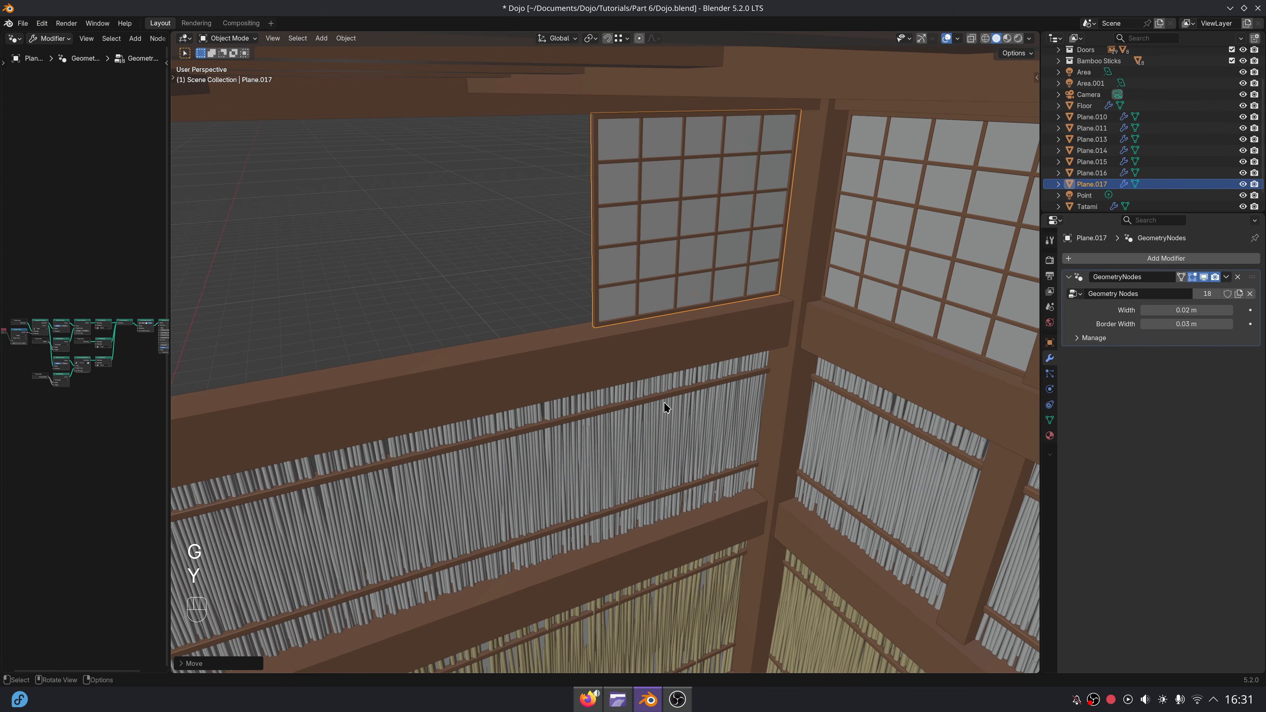
Duplicate the side-wall panel along negative Y and move the copy farther along, leaving a panel-wide gap.
key(shift+d)
key(y)
key(x)
key(y)
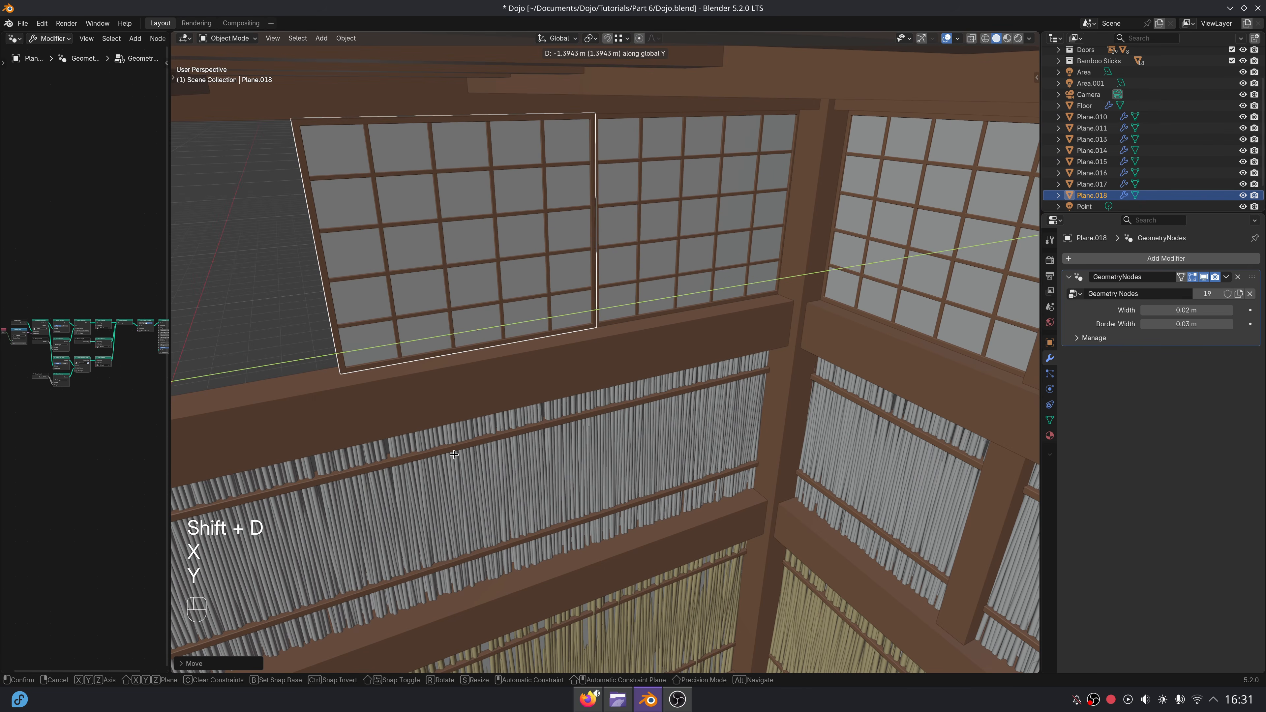
key(y)
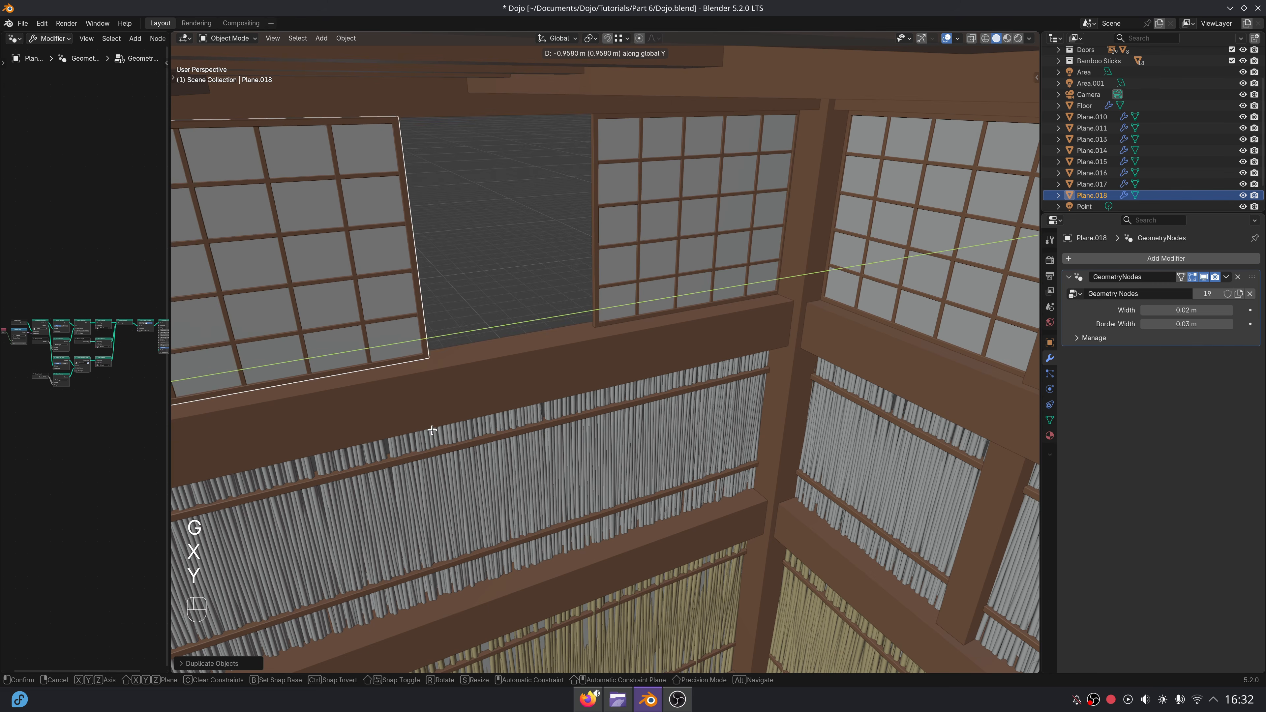
click(351, 444)
Duplicate the outer side-wall panel about 1.43 m along Y into the gap beside the corner panel.
middle_drag(503, 384, 646, 364)
scroll(783, 351, down, 2)
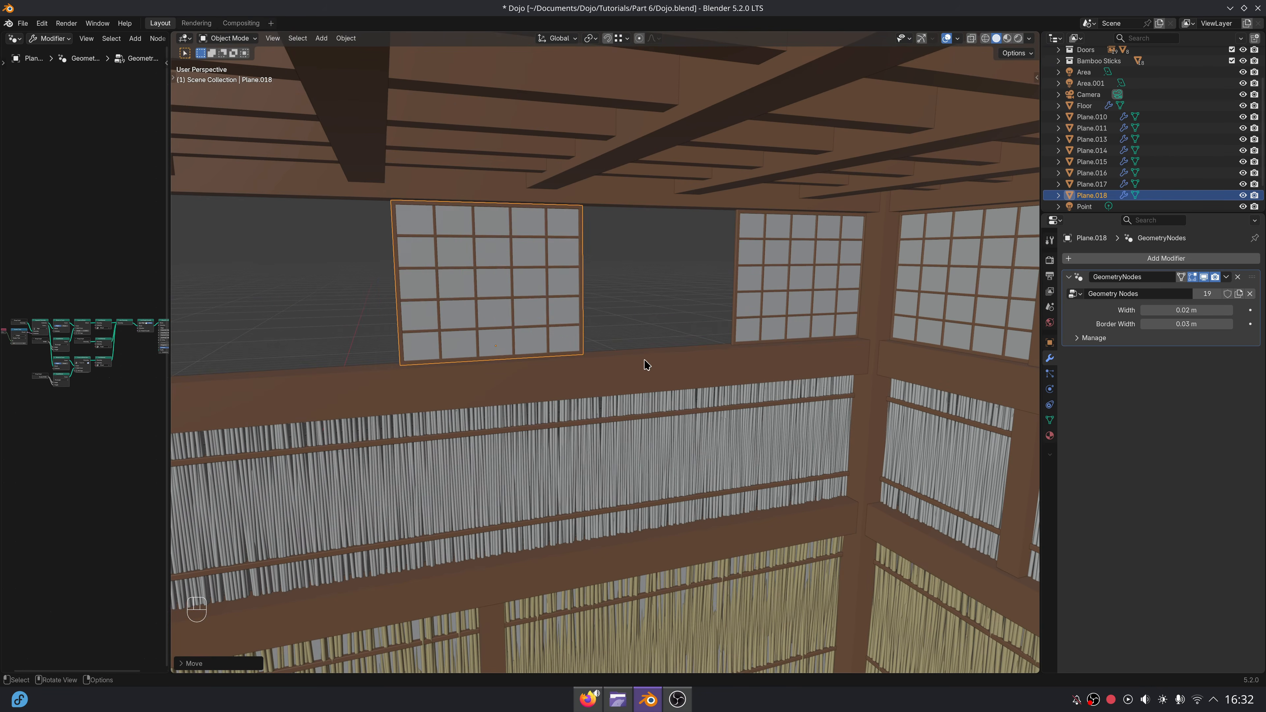
scroll(628, 362, up, 2)
key(shift+d)
key(y)
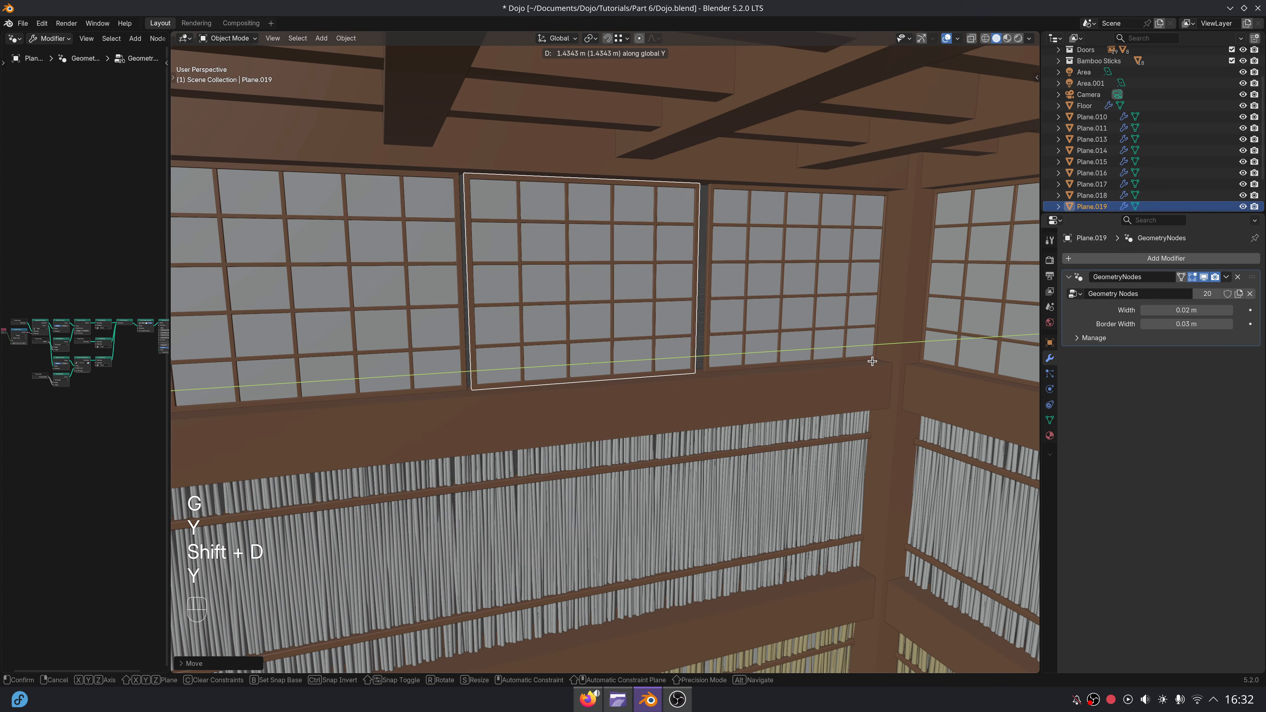
click(883, 365)
Adjust the middle side-wall panel along Y and X so it lines up edge to edge with the corner panel.
middle_drag(883, 365, 568, 402)
scroll(647, 373, up, 3)
key(g)
key(y)
key(x)
click(678, 380)
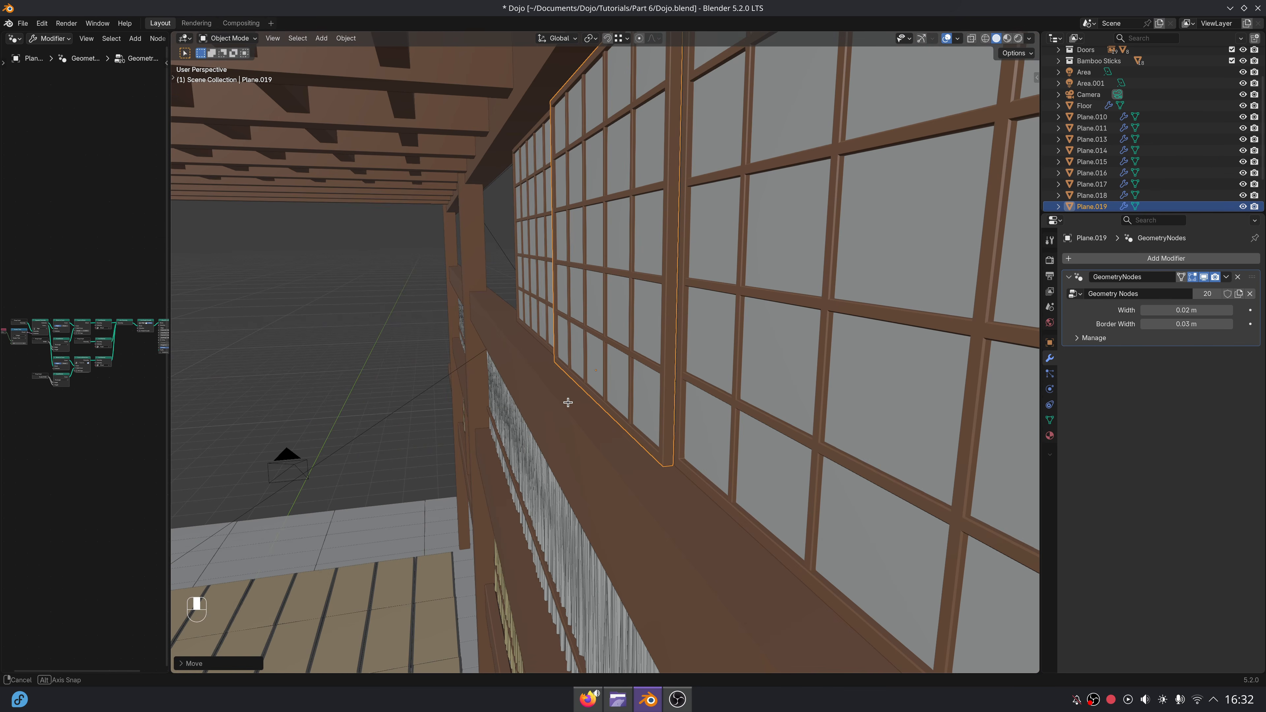
click(627, 454)
Move the outer side-wall panel along Y until its frame meets the middle panel's frame.
middle_drag(628, 456, 751, 480)
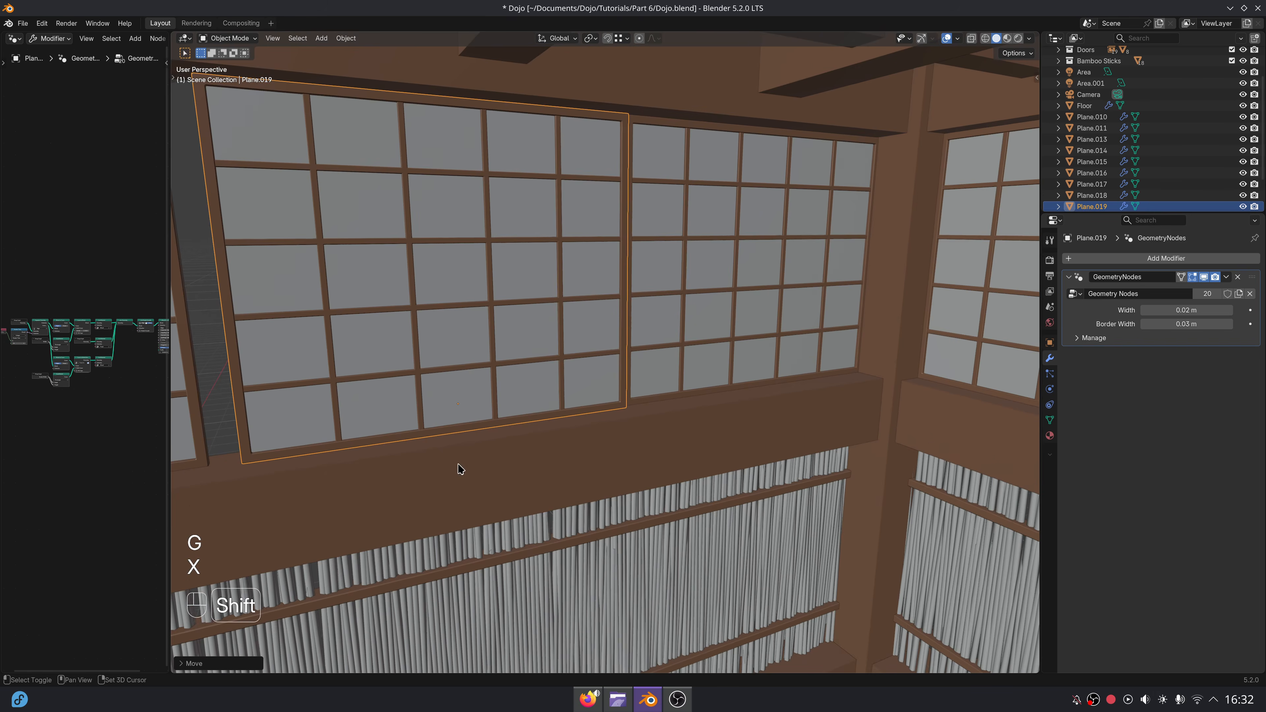
shift+middle_drag(461, 470, 643, 452)
middle_drag(643, 451, 681, 442)
click(673, 421)
key(g)
key(y)
right_click(676, 419)
click(669, 407)
key(g)
key(y)
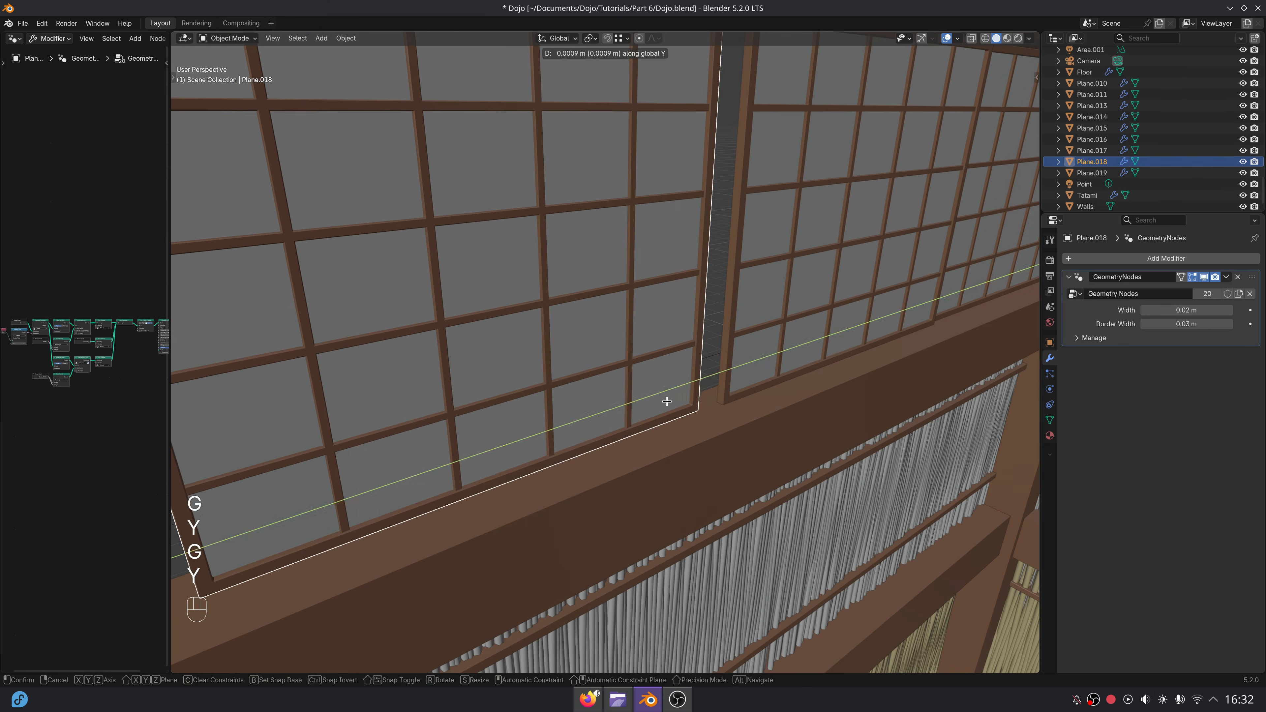
click(697, 381)
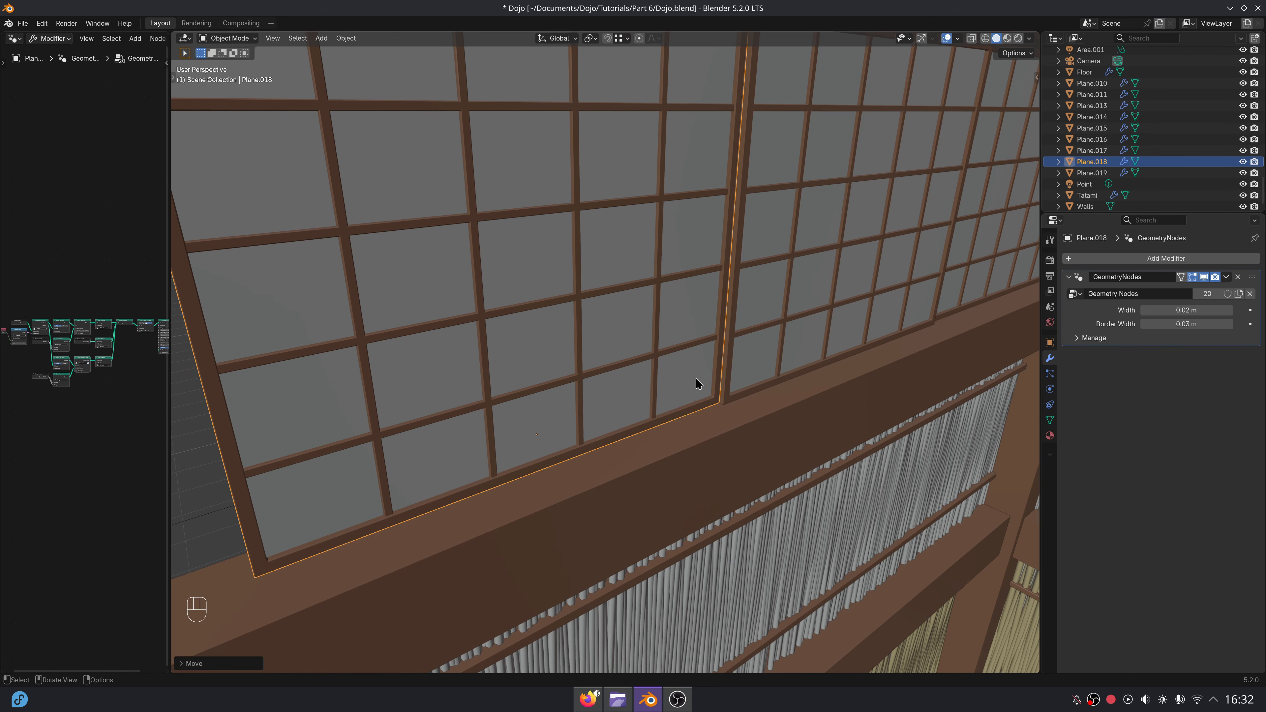
Duplicate the three side-wall panels about 4.24 m along negative Y and delete the copy that crosses the column.
scroll(738, 460, down, 5)
middle_drag(742, 463, 710, 401)
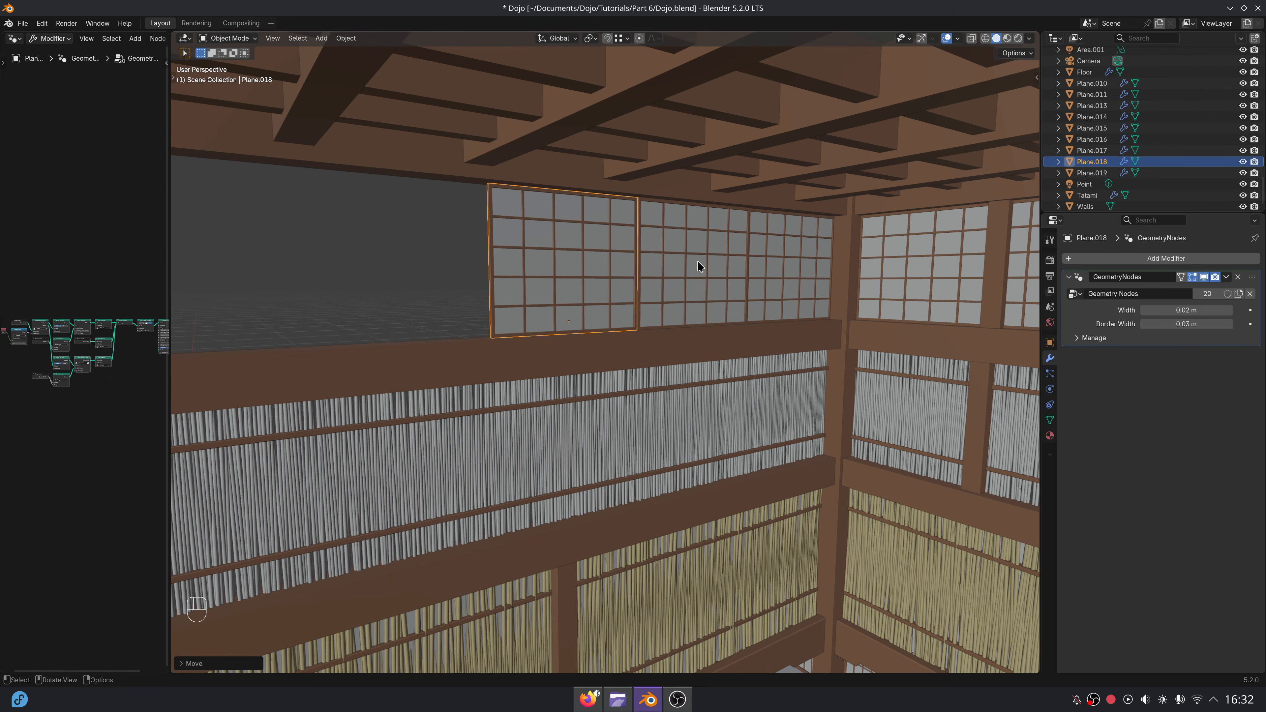
scroll(564, 289, down, 3)
shift+middle_drag(564, 290, 660, 390)
middle_drag(659, 390, 641, 383)
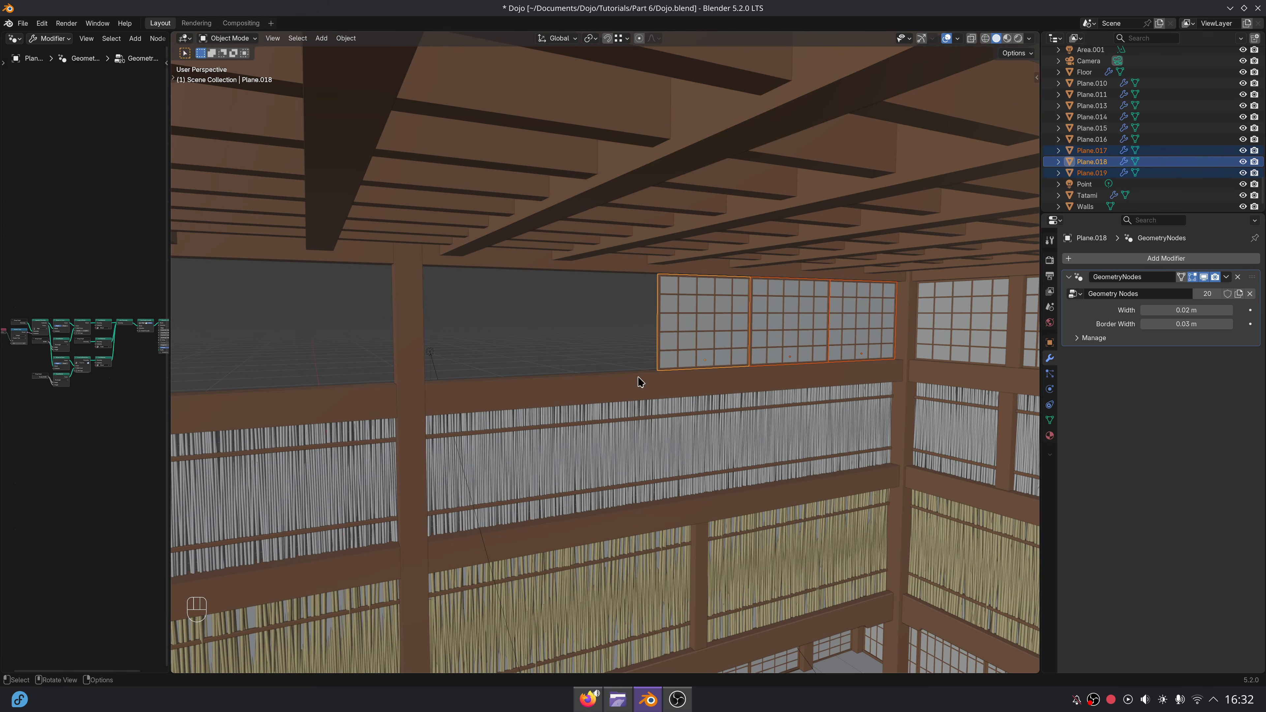
key(shift+d)
key(x)
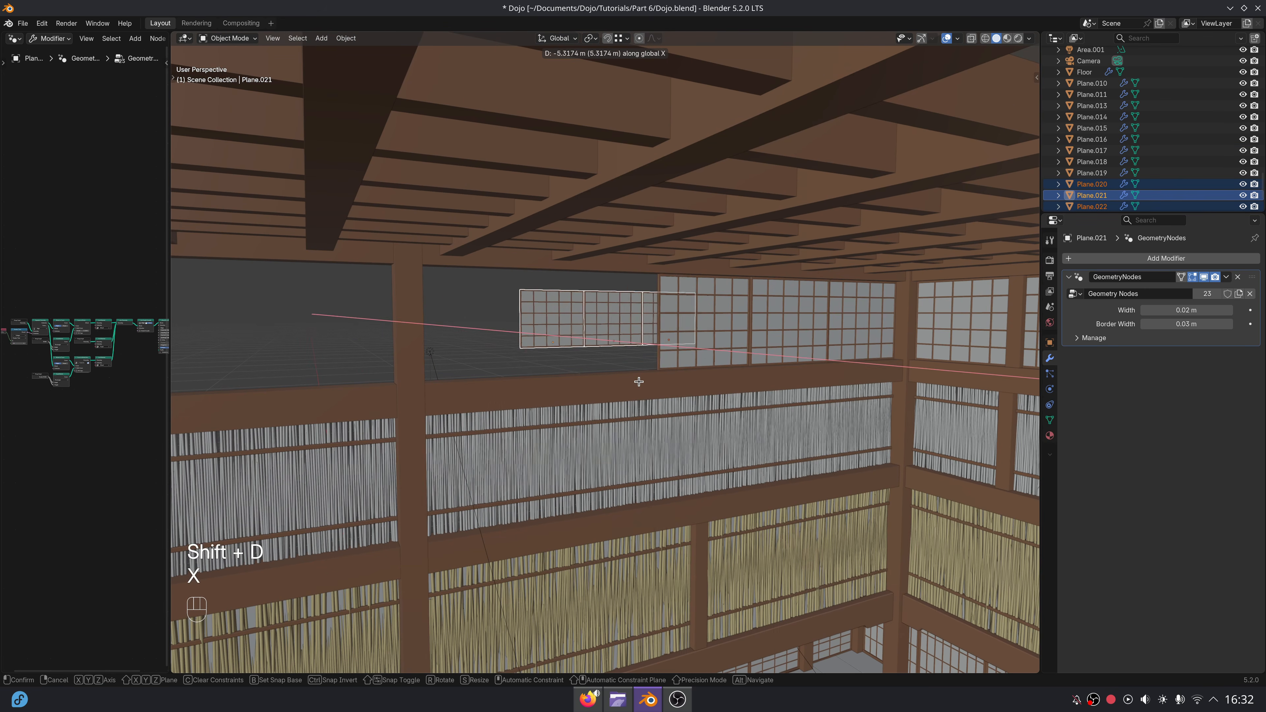
key(t)
key(y)
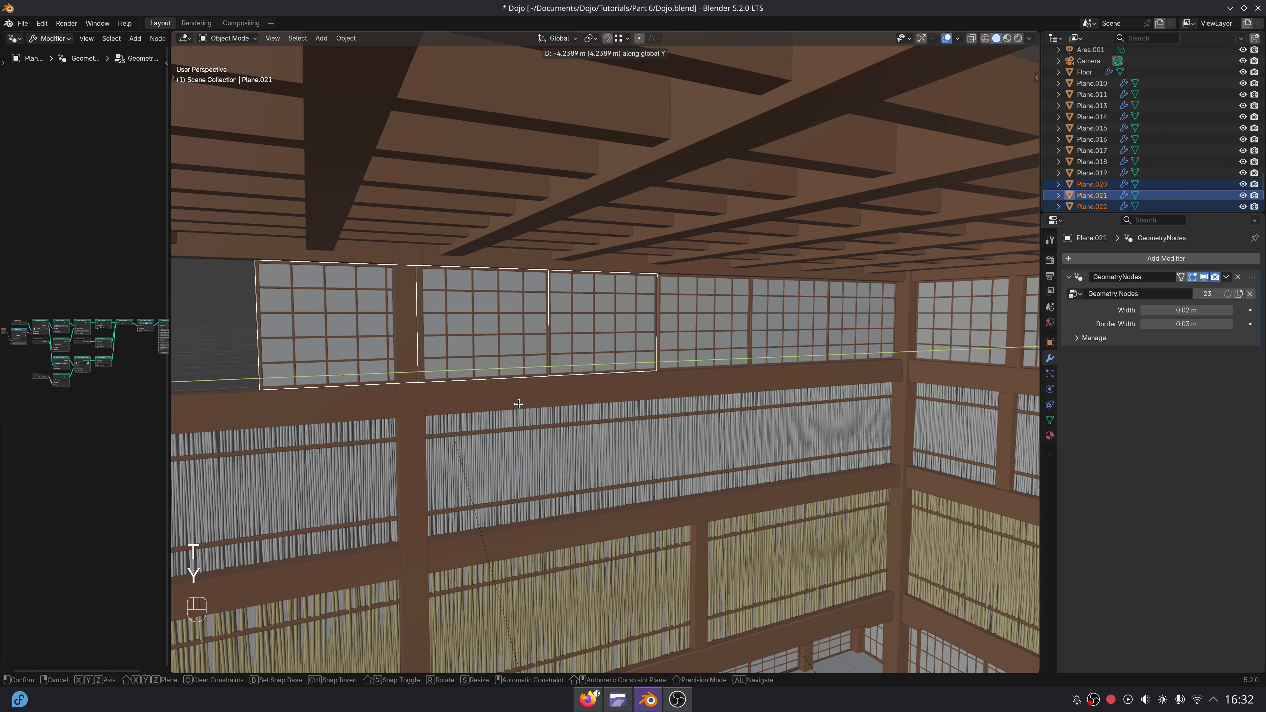
click(517, 404)
click(368, 343)
key(Delete)
Select the two remaining copies and shift them along Y to fit between the existing panels and the column.
scroll(548, 395, up, 3)
scroll(547, 397, up, 2)
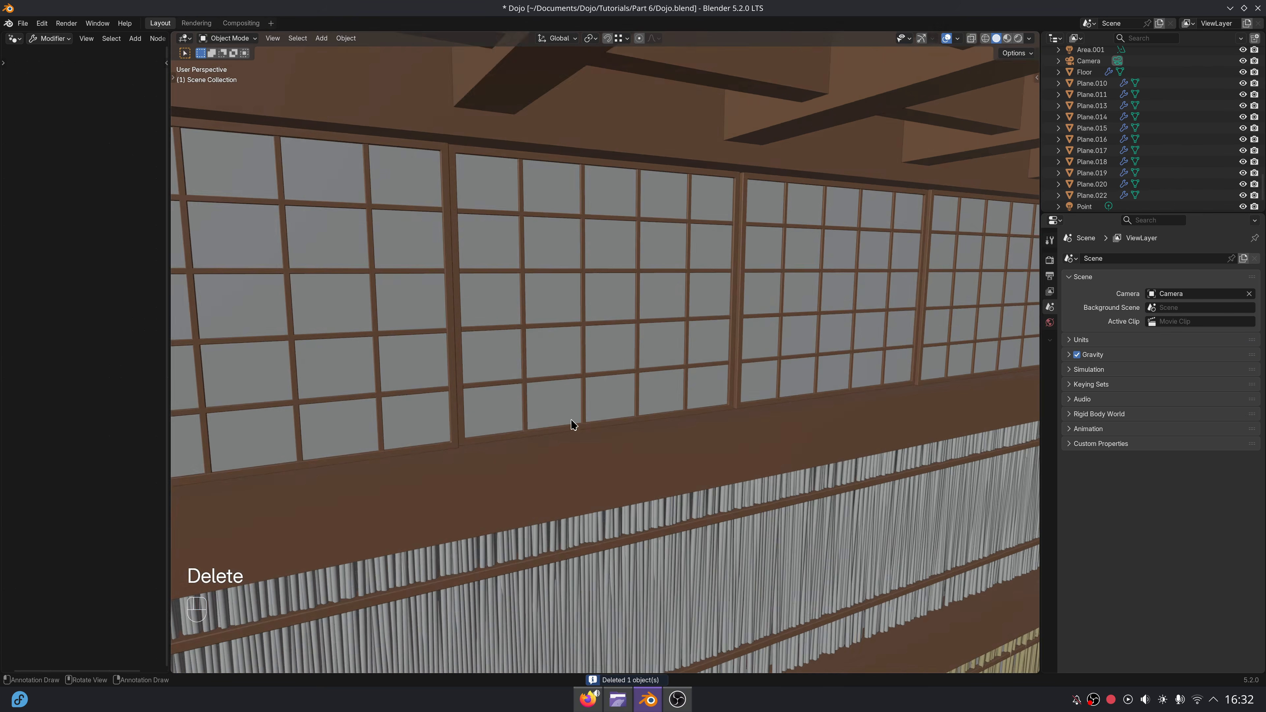
middle_drag(573, 424, 617, 430)
click(524, 438)
middle_drag(523, 438, 647, 387)
shift+click(760, 441)
key(g)
key(y)
click(768, 443)
Select the five panels in the side wall's first bay and duplicate them along negative Y into the second bay.
scroll(706, 424, down, 8)
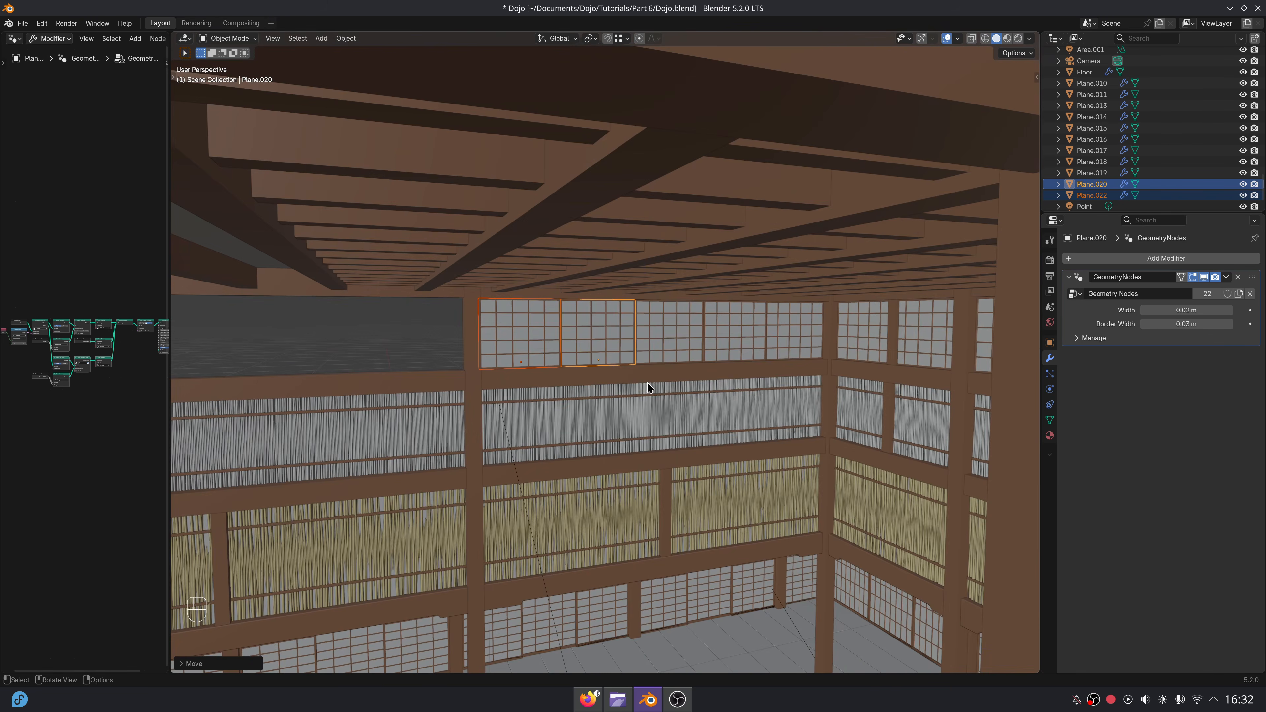
scroll(647, 387, down, 5)
shift+click(553, 325)
shift+click(473, 333)
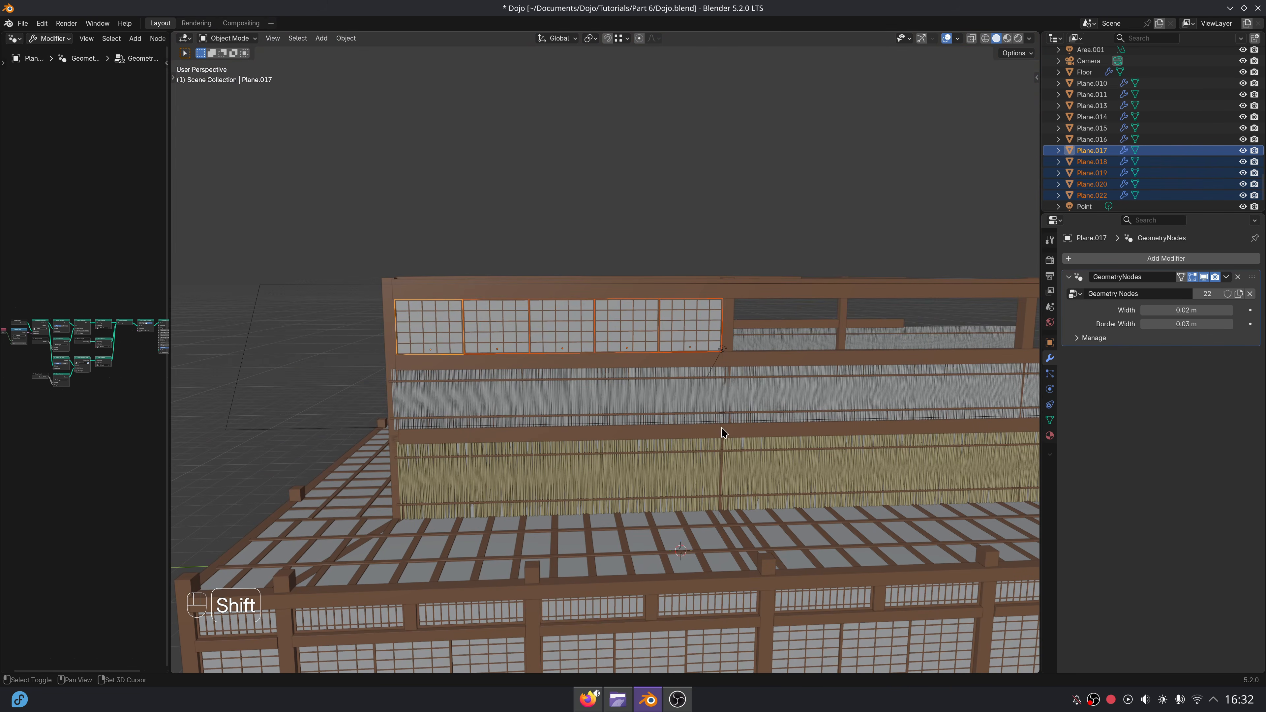
middle_drag(472, 334, 524, 349)
key(shift+d)
key(x)
key(y)
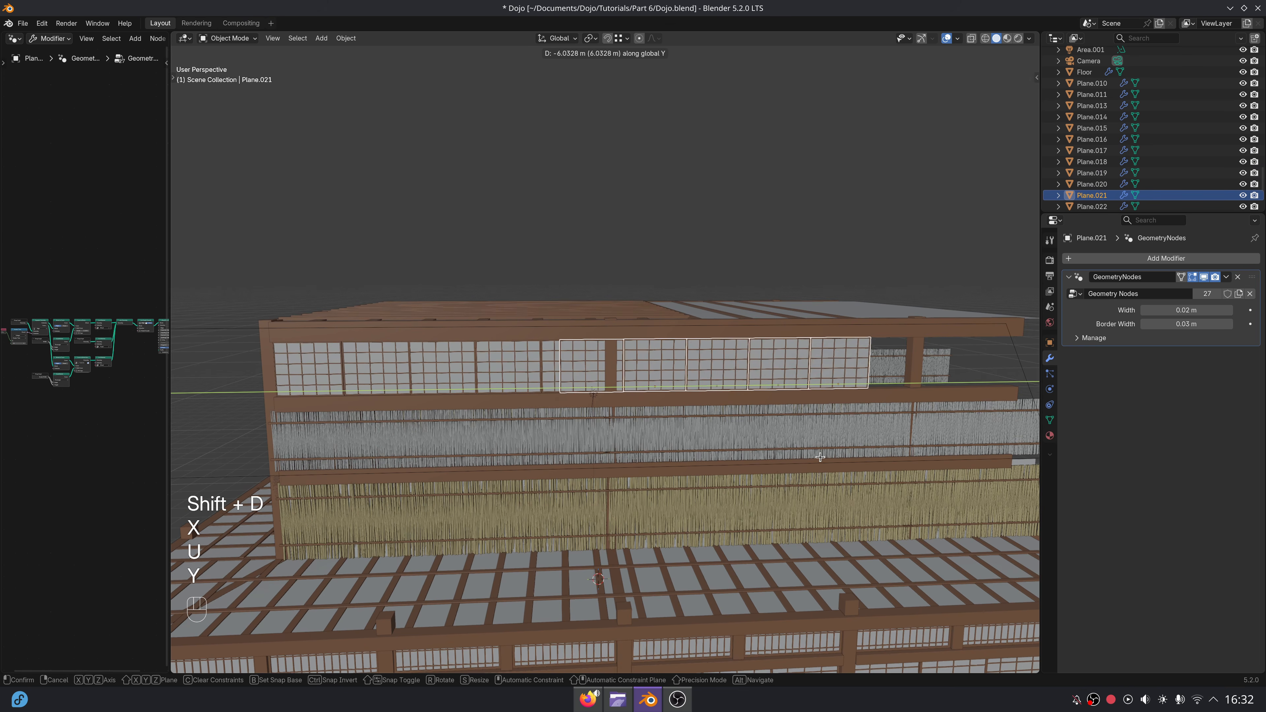
click(870, 462)
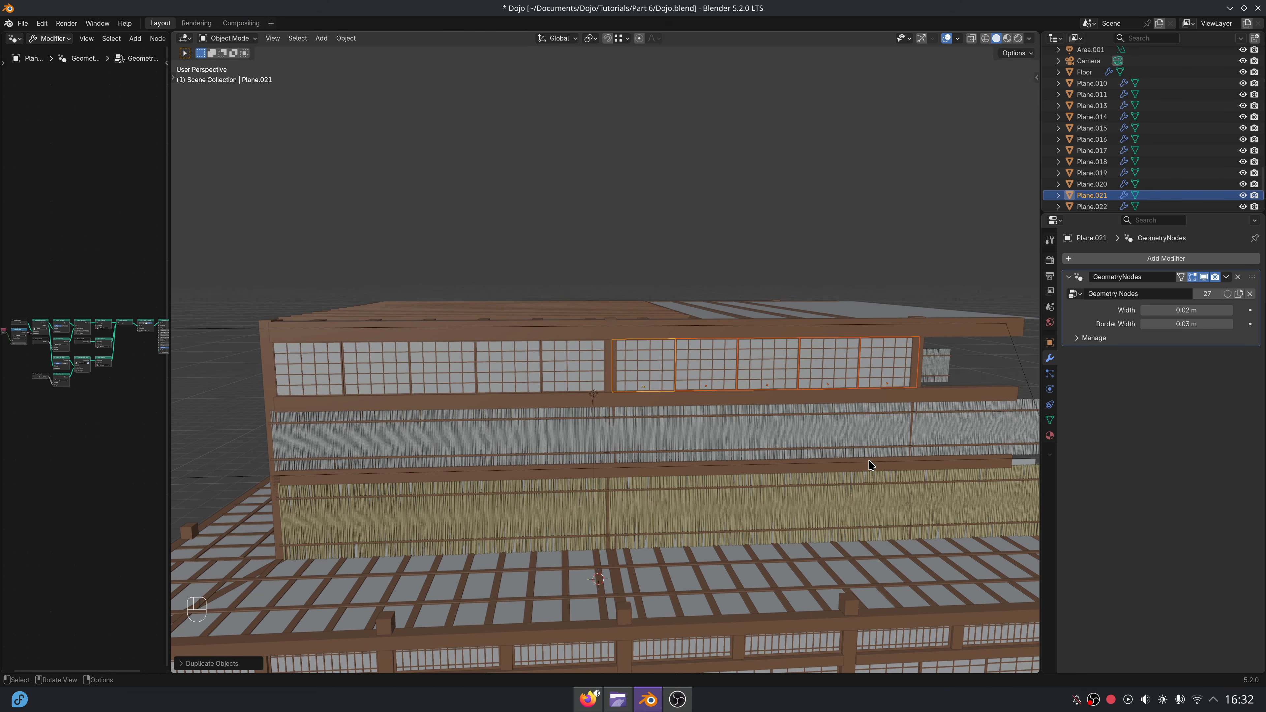
Shift the five duplicated panels along Y to fit between the second bay's columns.
shift+middle_drag(870, 464, 591, 469)
key(g)
key(y)
click(565, 454)
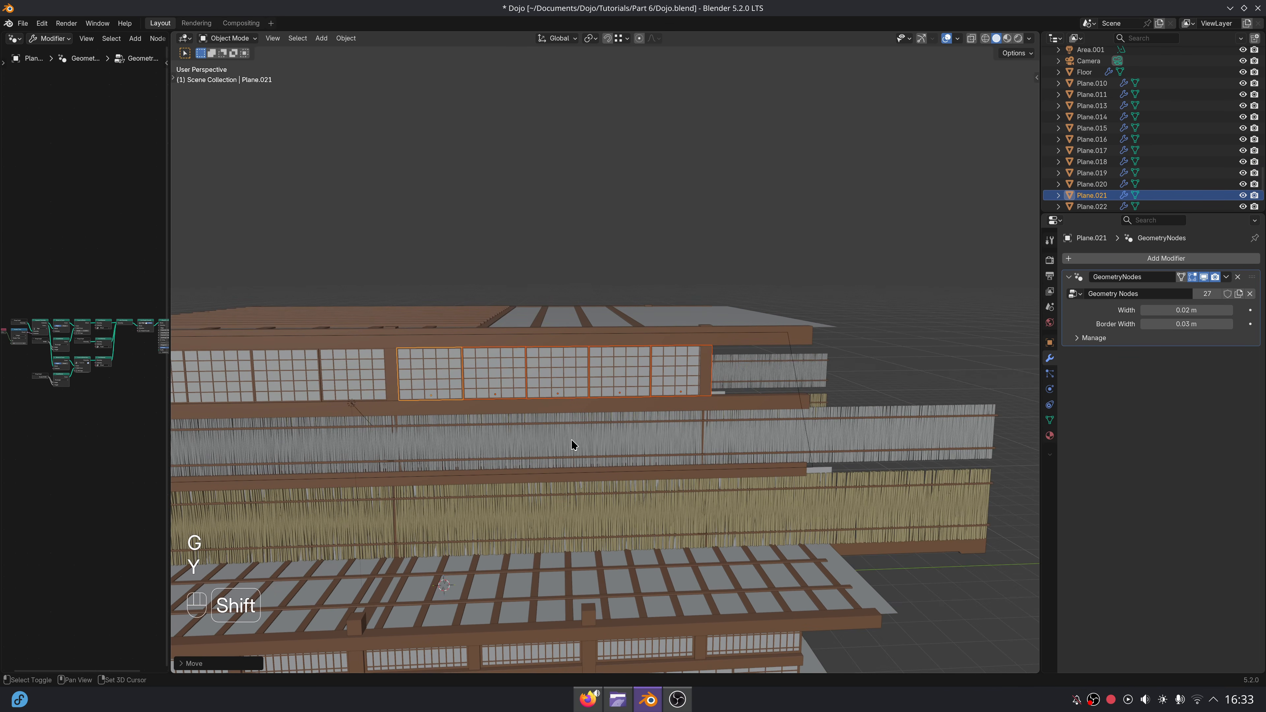
Select two panels of the second bay and duplicate them along negative Y past the next column into the end bay.
click(441, 378)
shift+click(494, 373)
key(shift+d)
key(y)
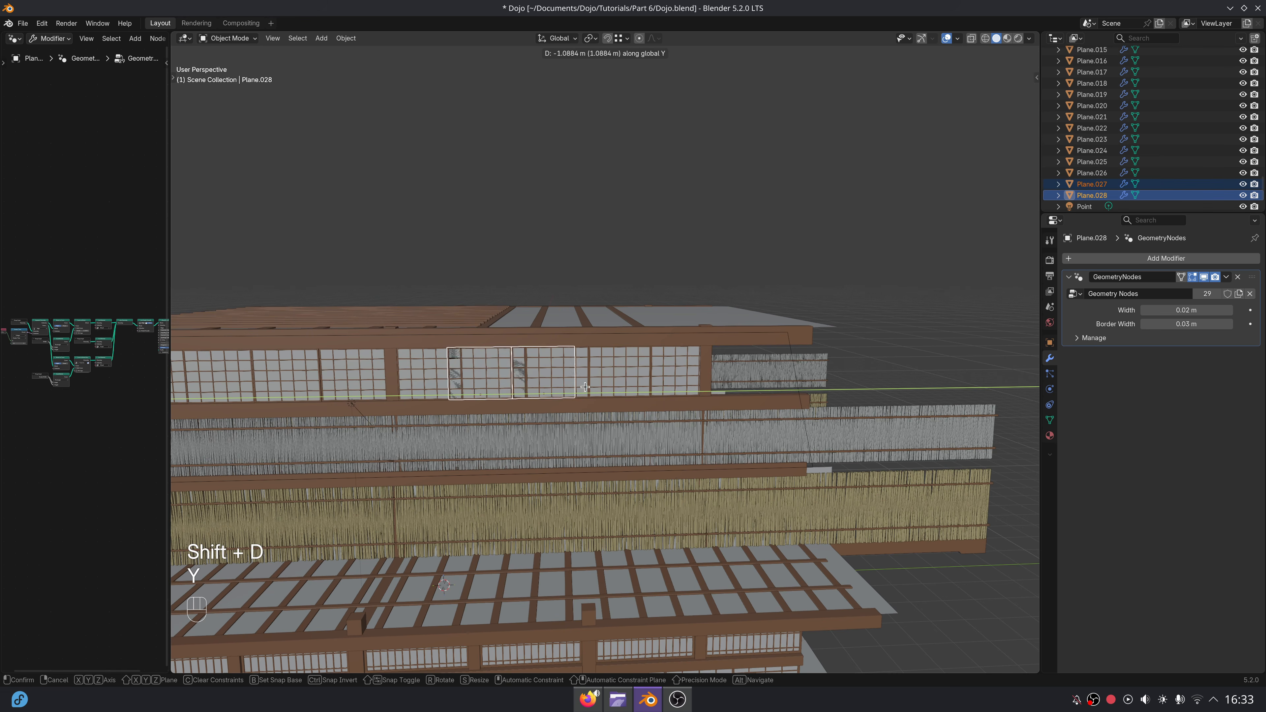
middle_drag(495, 455, 277, 444)
Move the two end-bay panels along Y until they sit against the column.
scroll(690, 424, up, 4)
middle_drag(689, 424, 669, 421)
key(g)
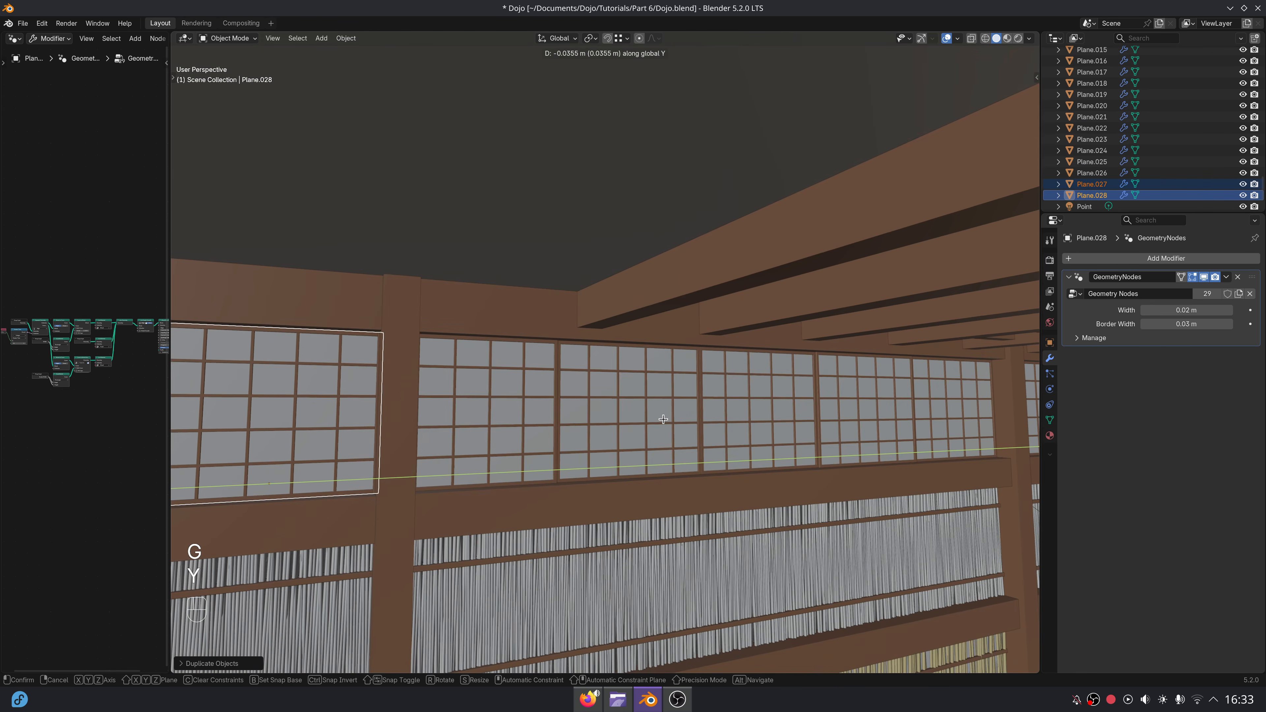
click(660, 417)
Select adjoining panels in the second bay and move them along Y to close the gaps in the row.
middle_drag(870, 464, 840, 466)
click(900, 440)
middle_drag(928, 441, 880, 430)
shift+middle_drag(880, 430, 775, 454)
scroll(775, 453, up, 4)
shift+click(590, 432)
scroll(472, 448, down, 2)
shift+middle_drag(472, 448, 639, 414)
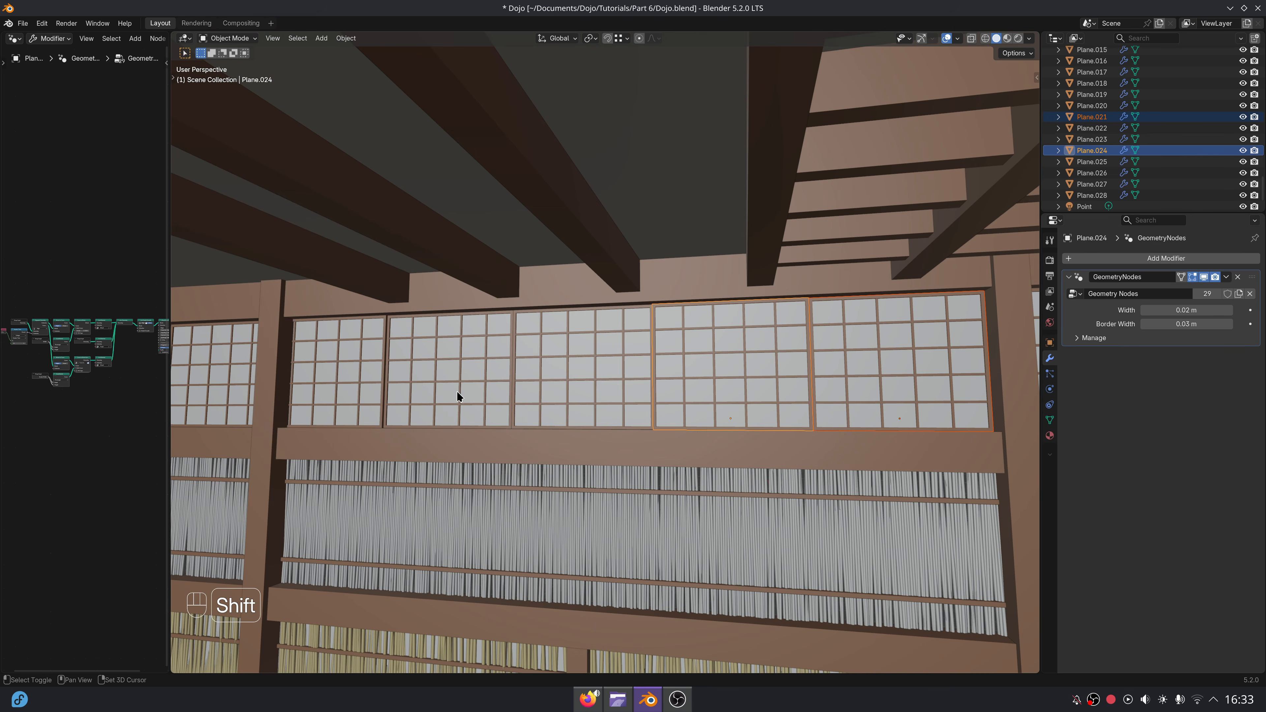
shift+click(584, 370)
shift+middle_drag(954, 477, 735, 429)
scroll(730, 459, up, 2)
key(g)
key(y)
click(742, 455)
Duplicate the back wall's end panel in the horizontal plane and place the copy at the corner with the opposite side wall.
scroll(729, 459, down, 3)
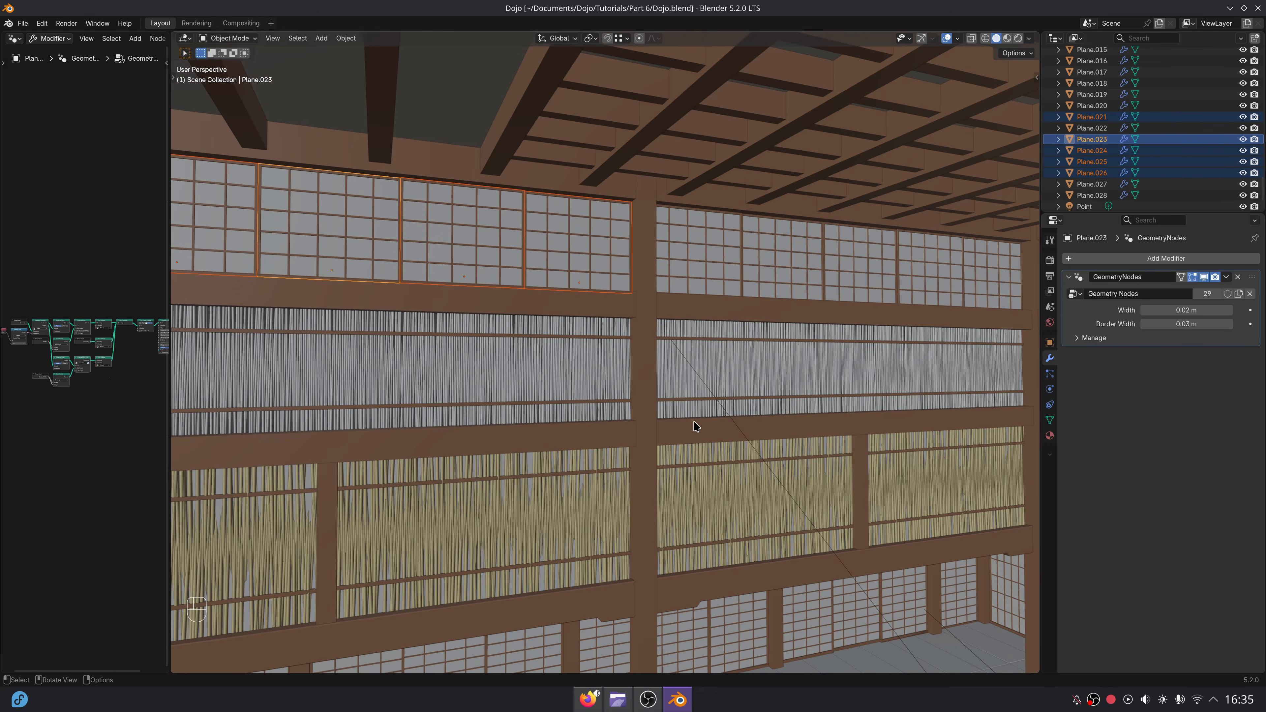
shift+middle_drag(693, 424, 723, 267)
key(KP_Decimal)
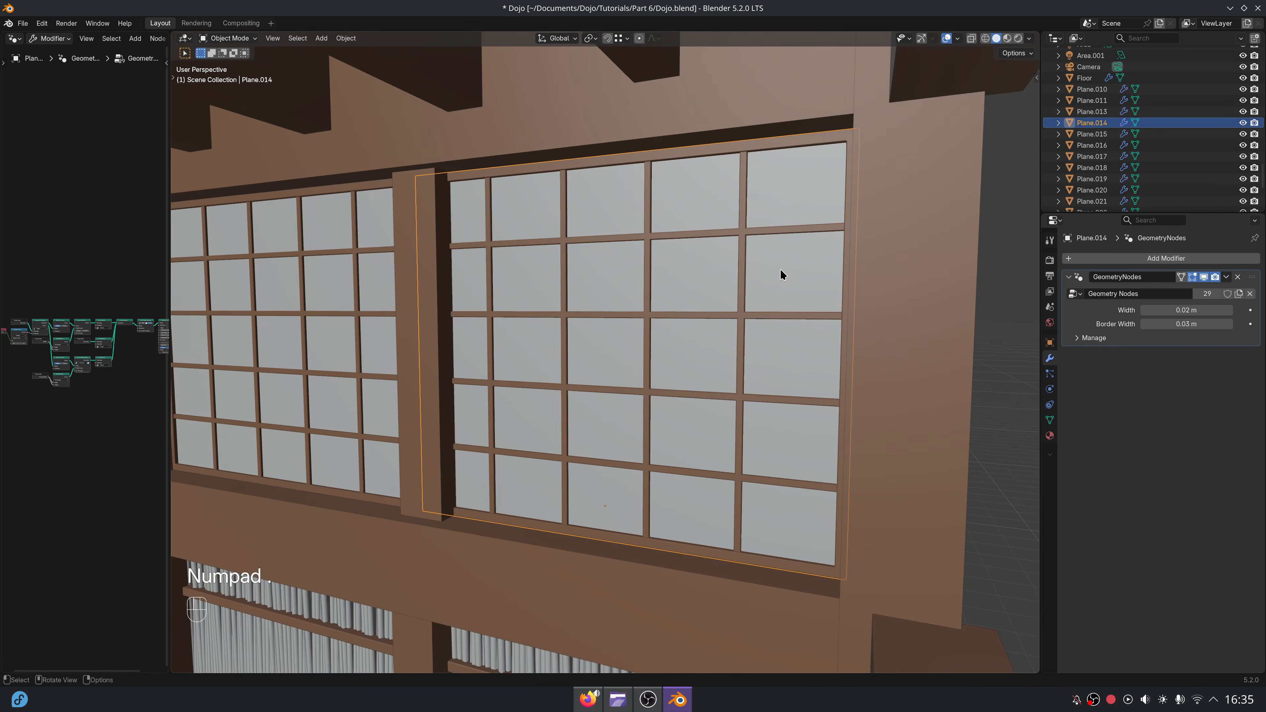
scroll(640, 335, down, 5)
middle_drag(640, 334, 723, 340)
key(shift+d)
key(shift+z)
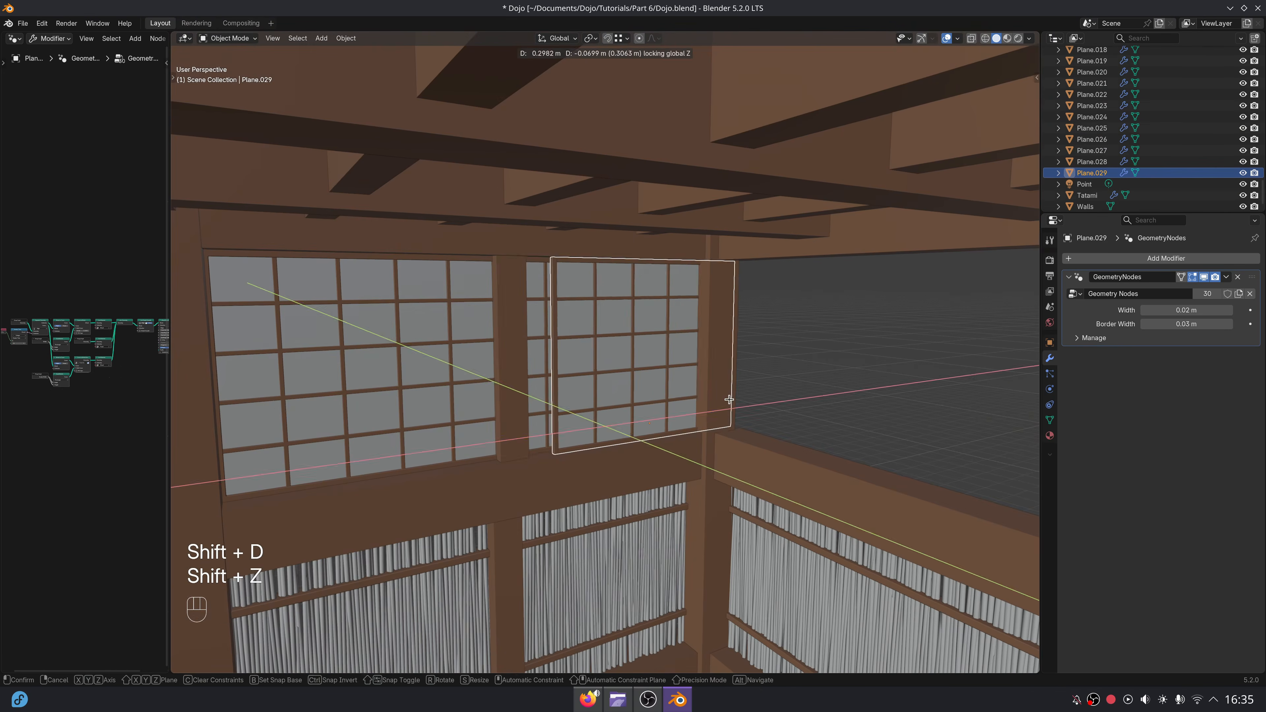
click(866, 416)
Rotate the duplicated corner panel 90 degrees about Z to align it with the opposite side wall.
key(9)
key(0)
right_click(868, 414)
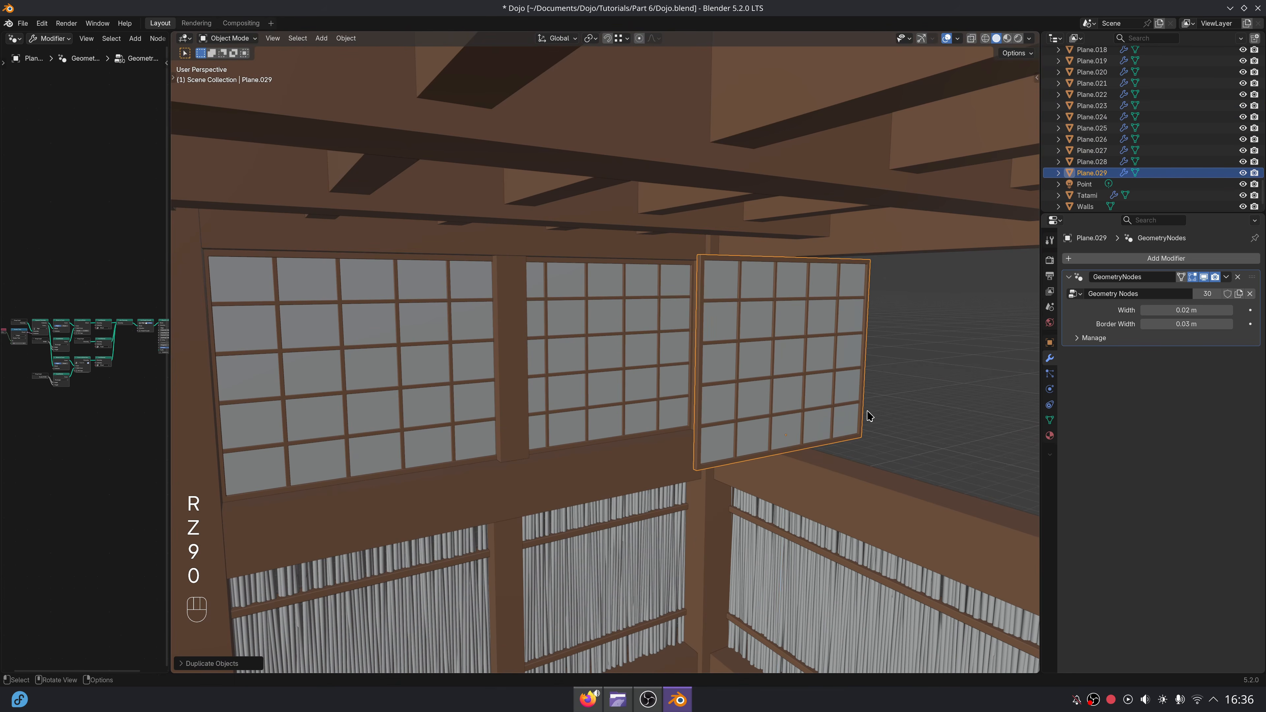
key(9)
key(0)
key(Return)
Move the rotated panel horizontally into the side wall's top opening and adjust it along Y against the corner column.
key(g)
key(shift+z)
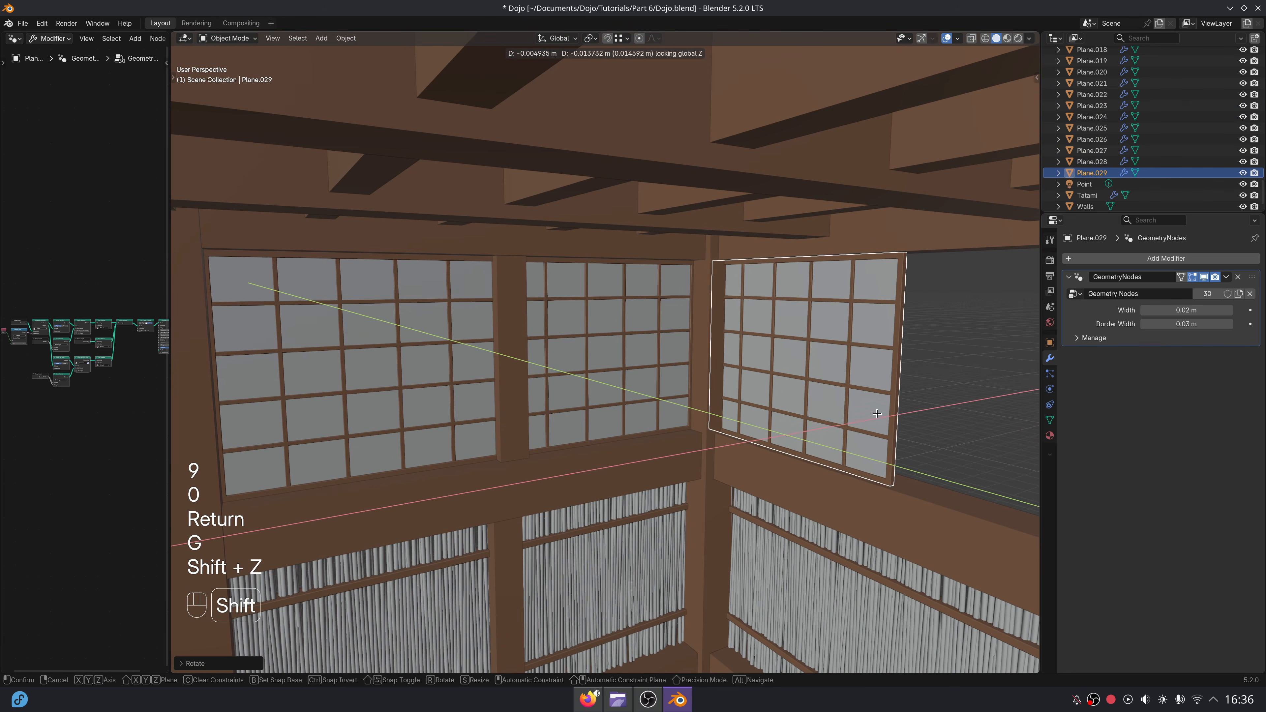
click(901, 413)
shift+middle_drag(901, 414, 691, 415)
scroll(773, 384, up, 3)
key(g)
key(x)
key(y)
click(765, 409)
Duplicate the corner panel along Y and place the copy beside it in the side-wall opening.
scroll(765, 409, down, 3)
key(shift+d)
key(u)
key(x)
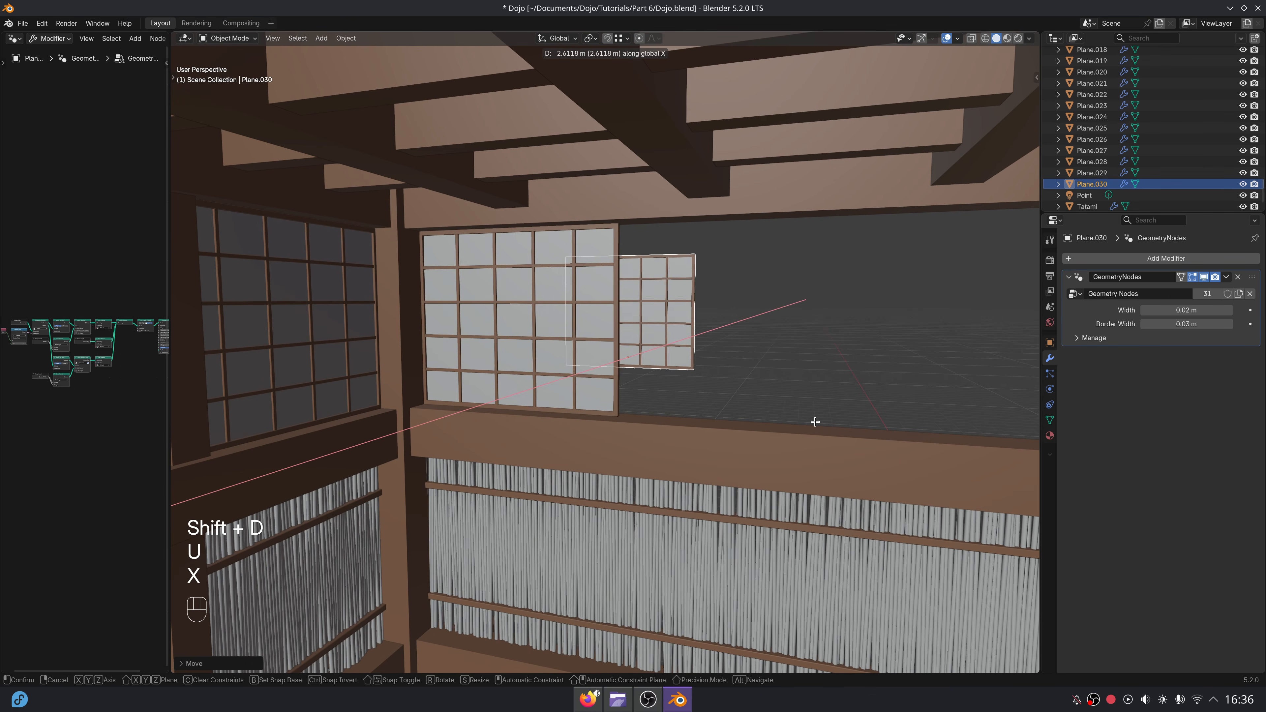
key(y)
click(895, 424)
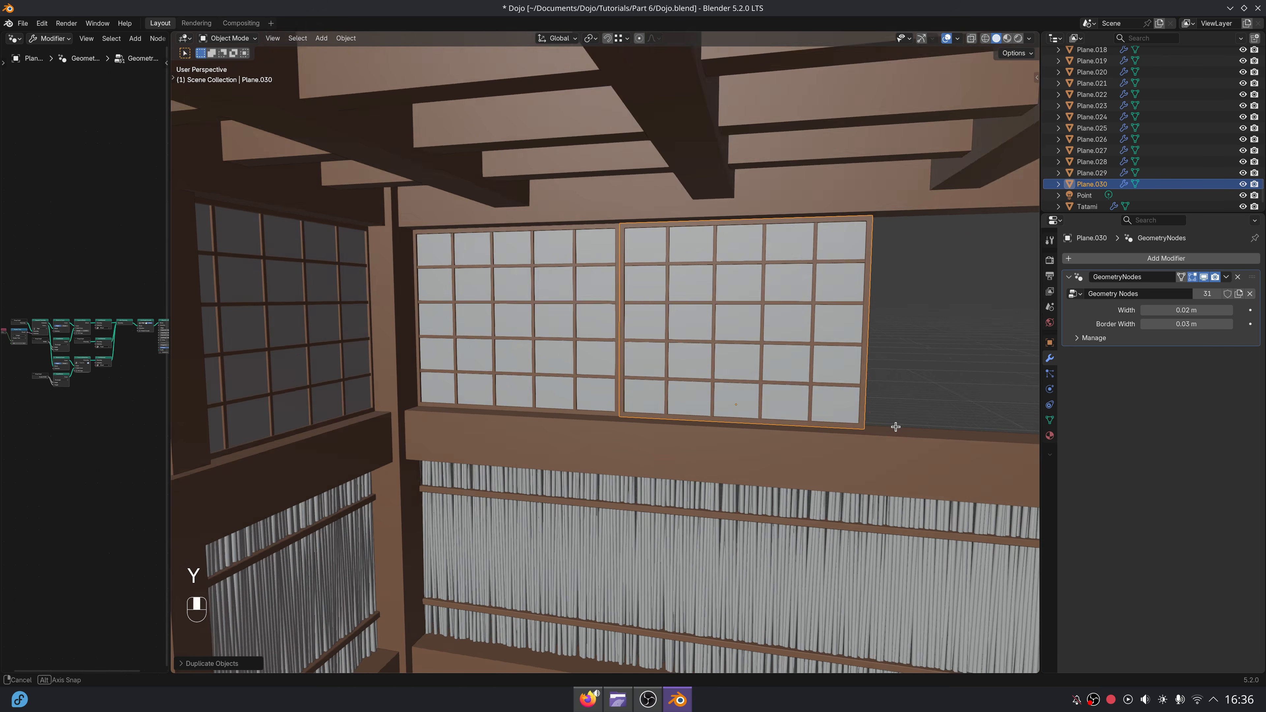
Fine-tune the second panel's position so its frame lines up with the corner panel's frame.
scroll(892, 422, up, 4)
middle_drag(885, 413, 784, 411)
scroll(830, 445, up, 1)
key(g)
key(x)
click(828, 452)
key(g)
key(x)
click(828, 443)
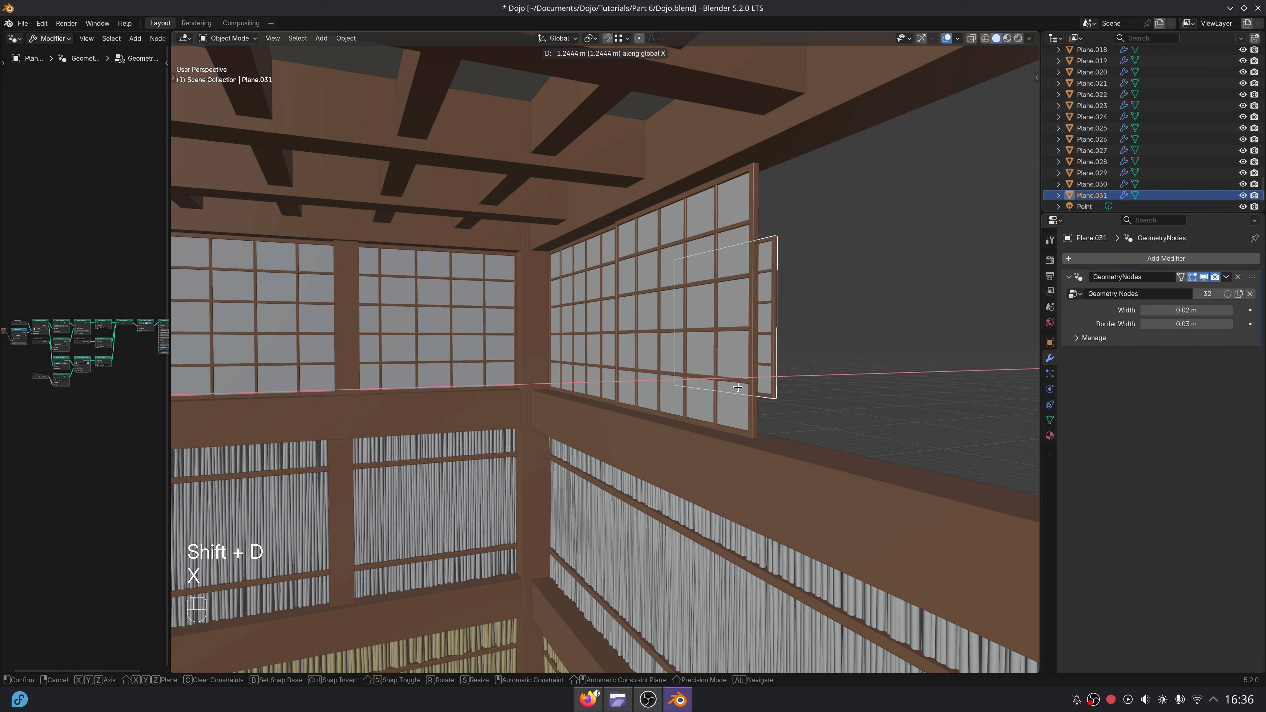
Duplicate the second panel along Y as the third in the row and adjust it to meet its neighbour's frame.
key(y)
click(906, 431)
middle_drag(906, 431, 520, 328)
scroll(770, 435, up, 1)
scroll(770, 437, up, 1)
key(g)
click(773, 438)
Duplicate two of the side-wall panels along Y to fill the rest of the first bay.
scroll(774, 438, down, 2)
scroll(521, 328, down, 2)
middle_drag(603, 337, 461, 328)
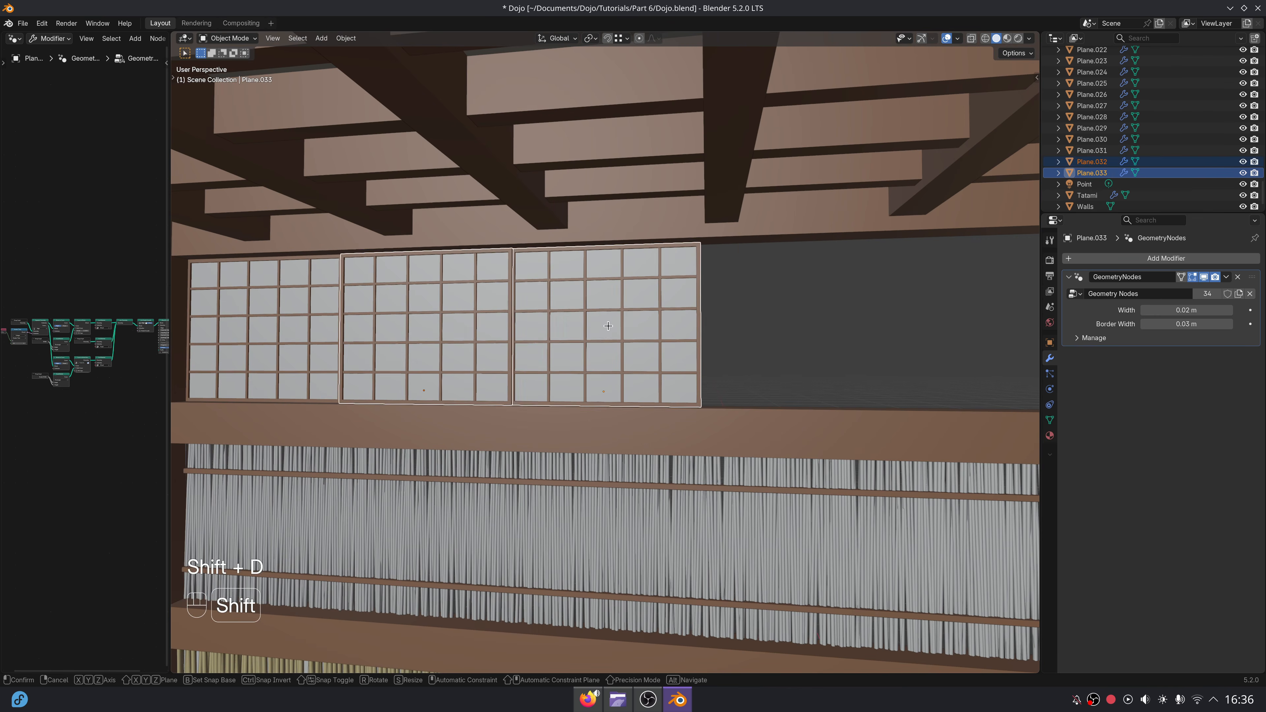
key(y)
click(947, 357)
Adjust the two new panels along Y so they fit between the third panel and the column.
middle_drag(574, 349, 611, 409)
scroll(654, 413, up, 3)
key(g)
key(y)
click(690, 407)
scroll(800, 410, down, 3)
mouse_move(780, 408)
middle_down()
mouse_move(736, 411)
mouse_move(767, 407)
middle_up()
key(g)
key(y)
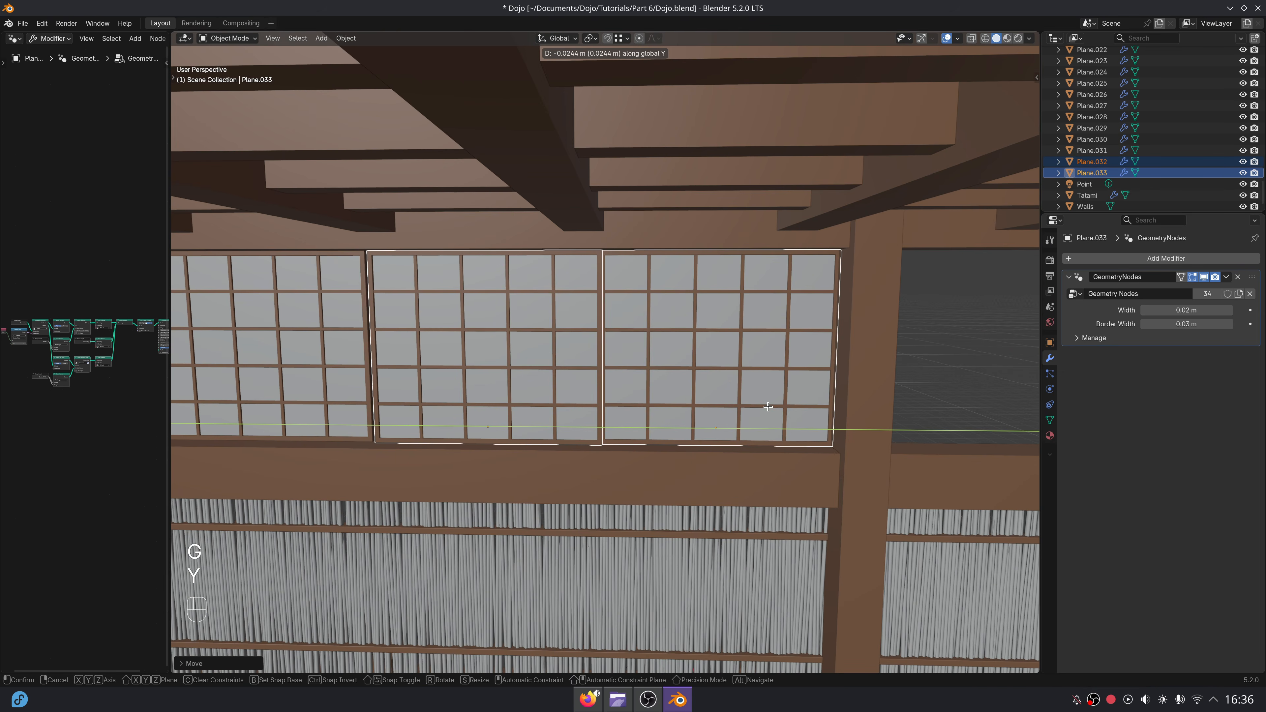
click(763, 407)
Select all five panels of this bay and duplicate them along negative Y into the bay beyond the column.
scroll(761, 407, down, 3)
middle_drag(758, 407, 588, 359)
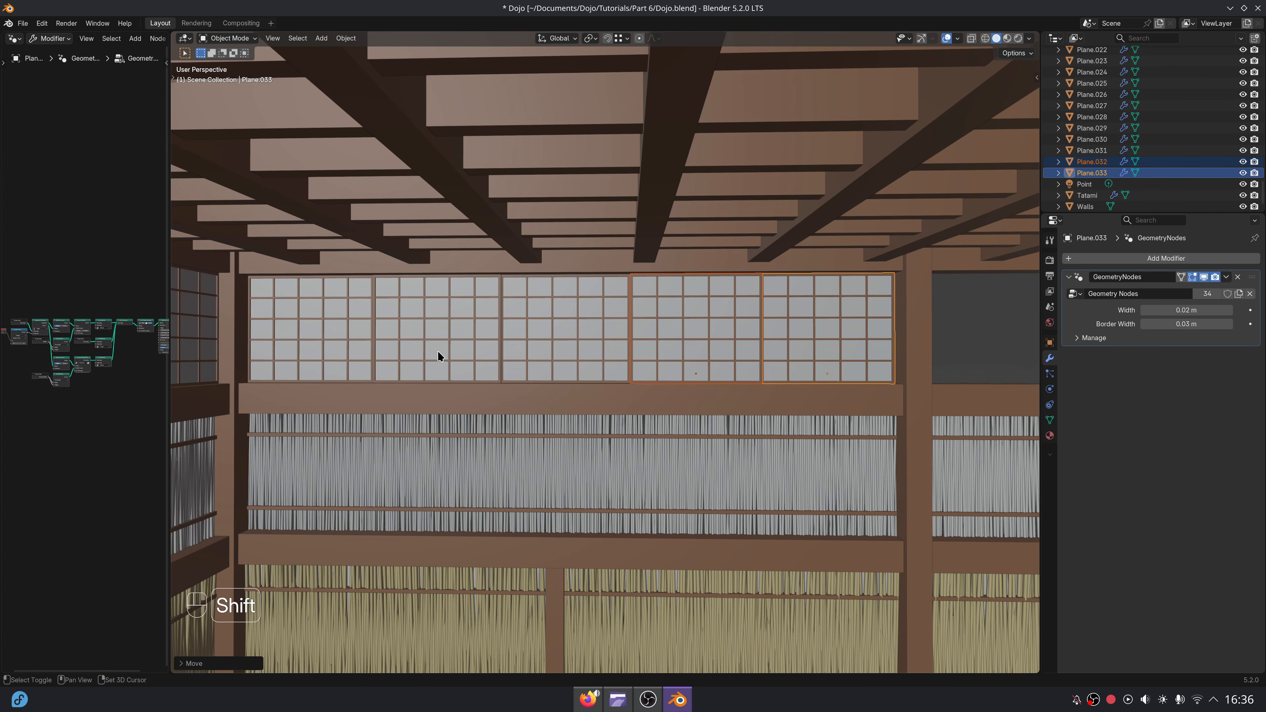
shift+middle_drag(667, 363, 491, 367)
key(shift+d)
key(shift+x)
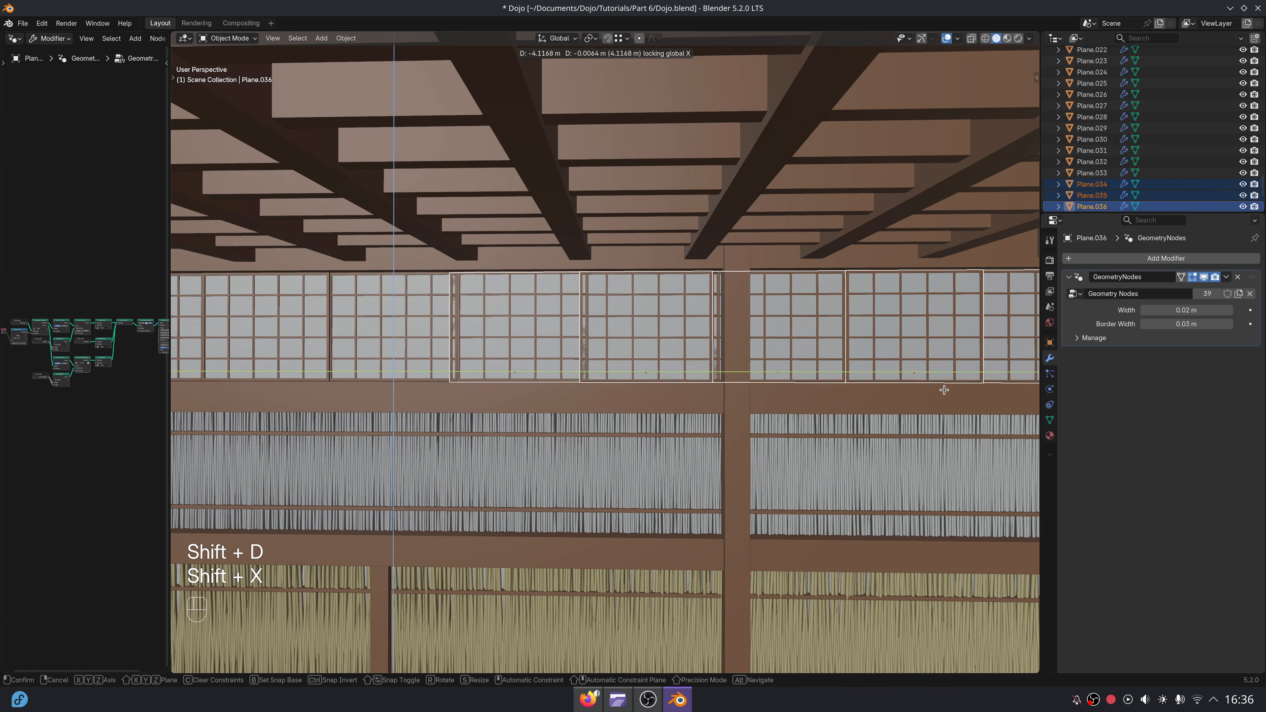
key(y)
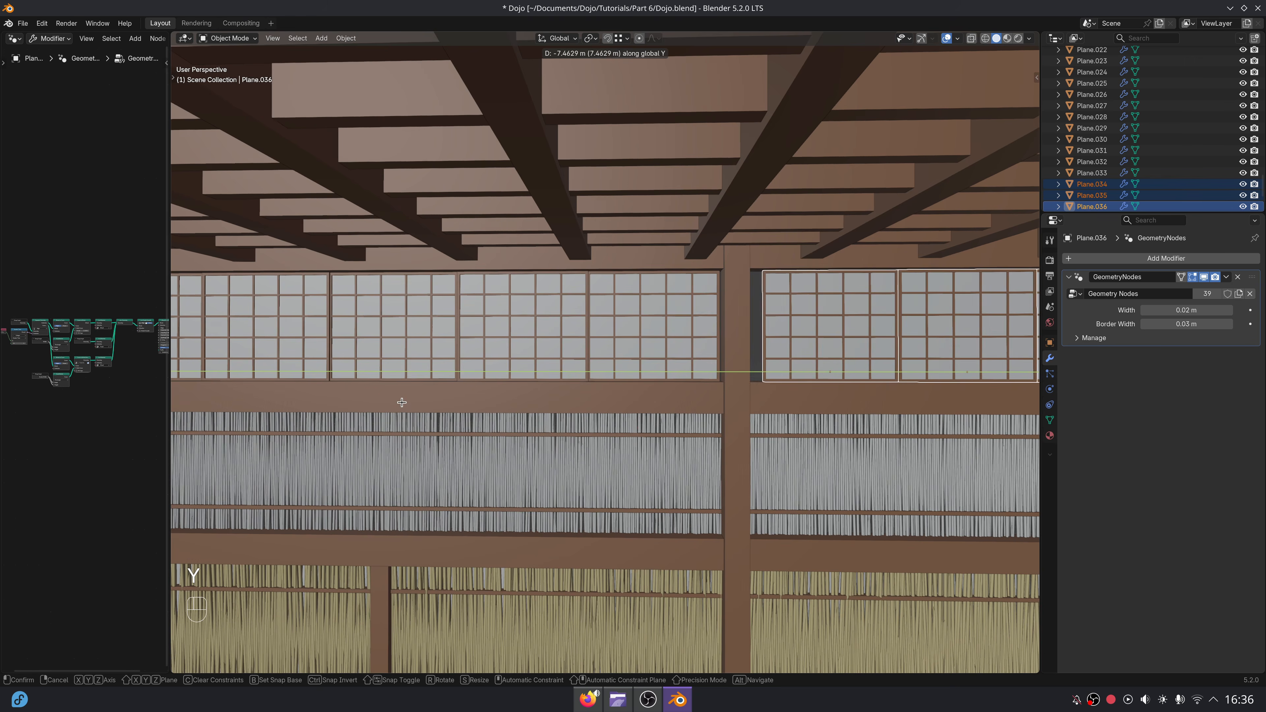
click(389, 400)
Shift the five copied panels along Y so the first frame sits against the column.
scroll(692, 342, up, 4)
shift+middle_drag(802, 349, 698, 384)
scroll(692, 344, up, 3)
key(g)
key(y)
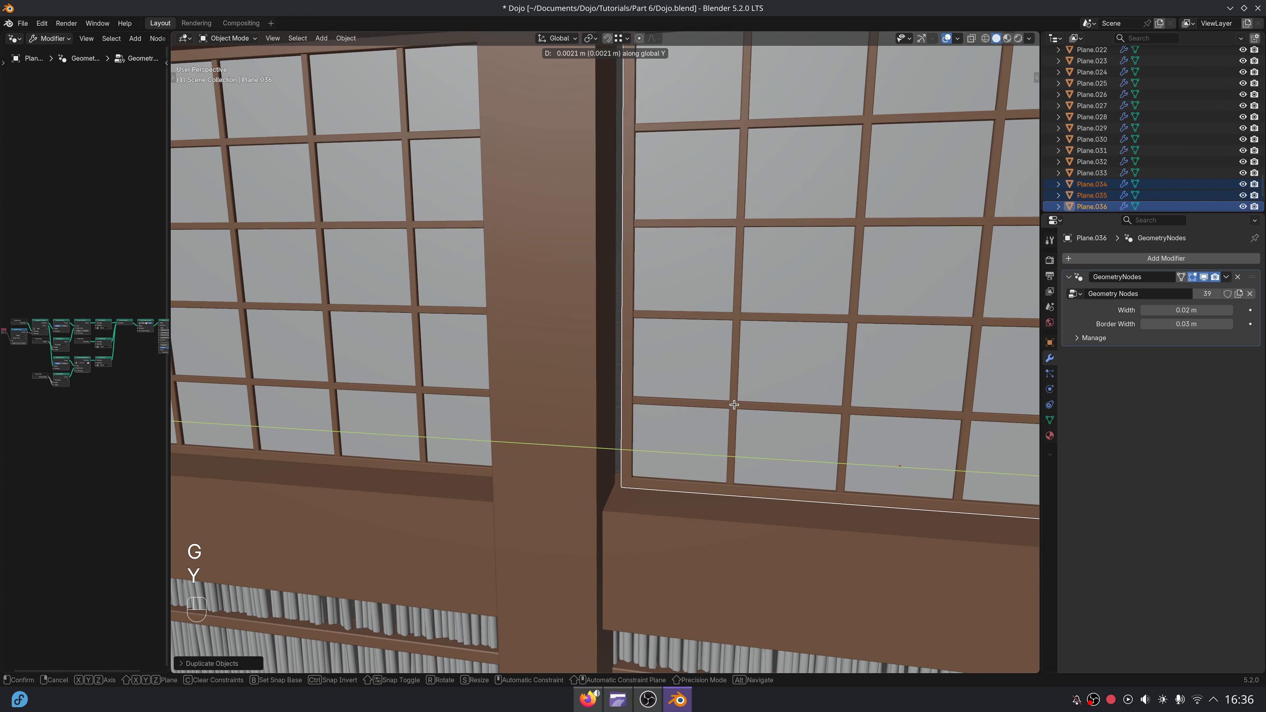
click(702, 390)
Duplicate two of the second-bay panels along negative Y into the end bay and deselect everything.
scroll(702, 402, down, 8)
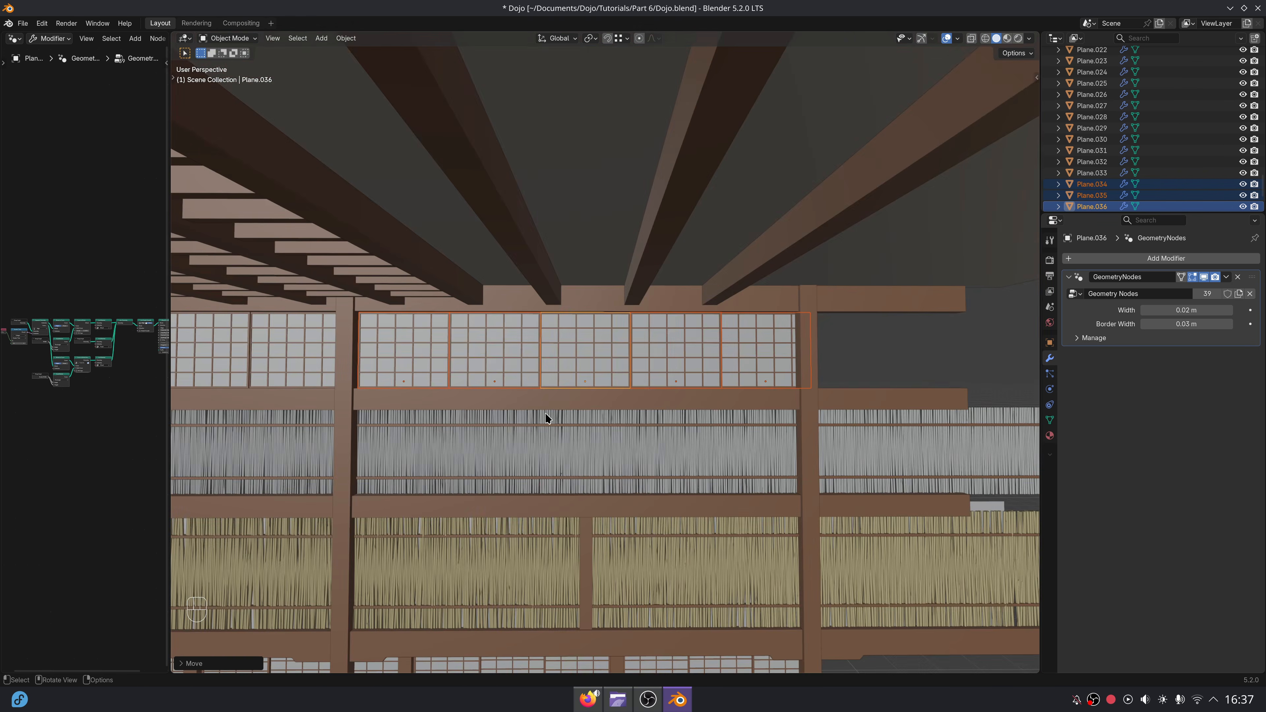
click(669, 371)
key(shift+d)
key(x)
key(y)
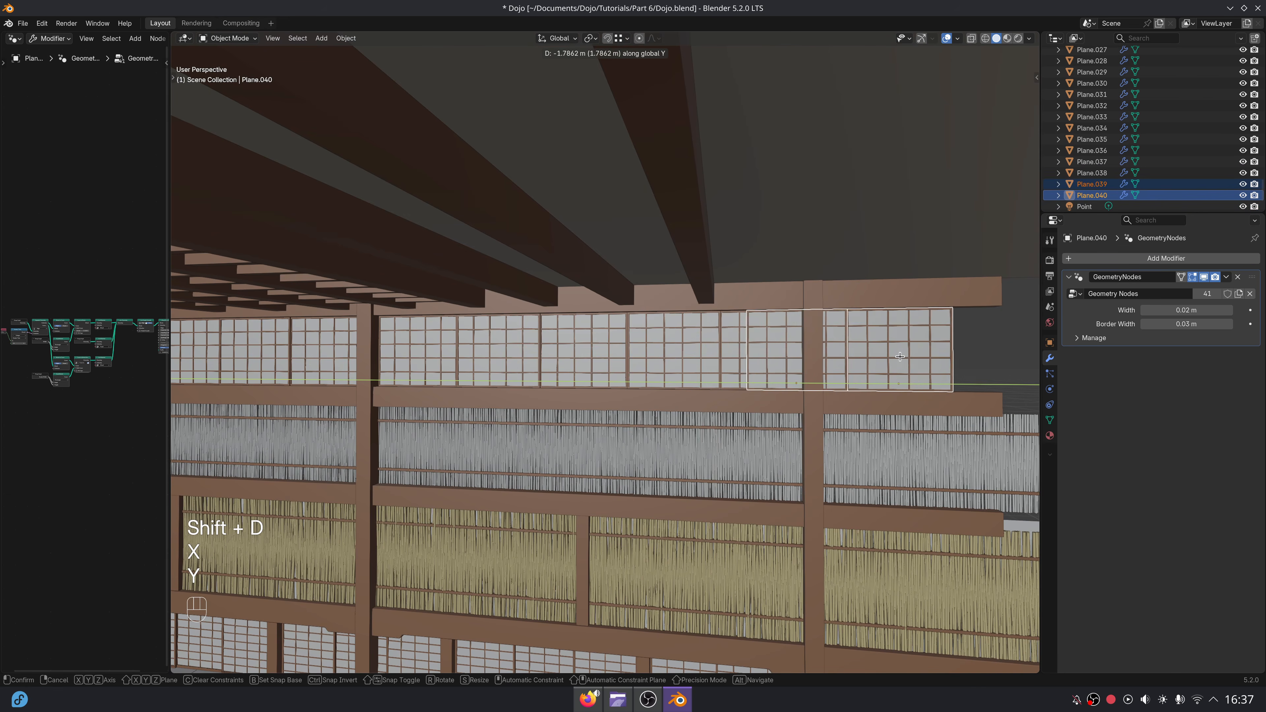
click(782, 421)
key(alt+a)
middle_drag(782, 421, 547, 389)
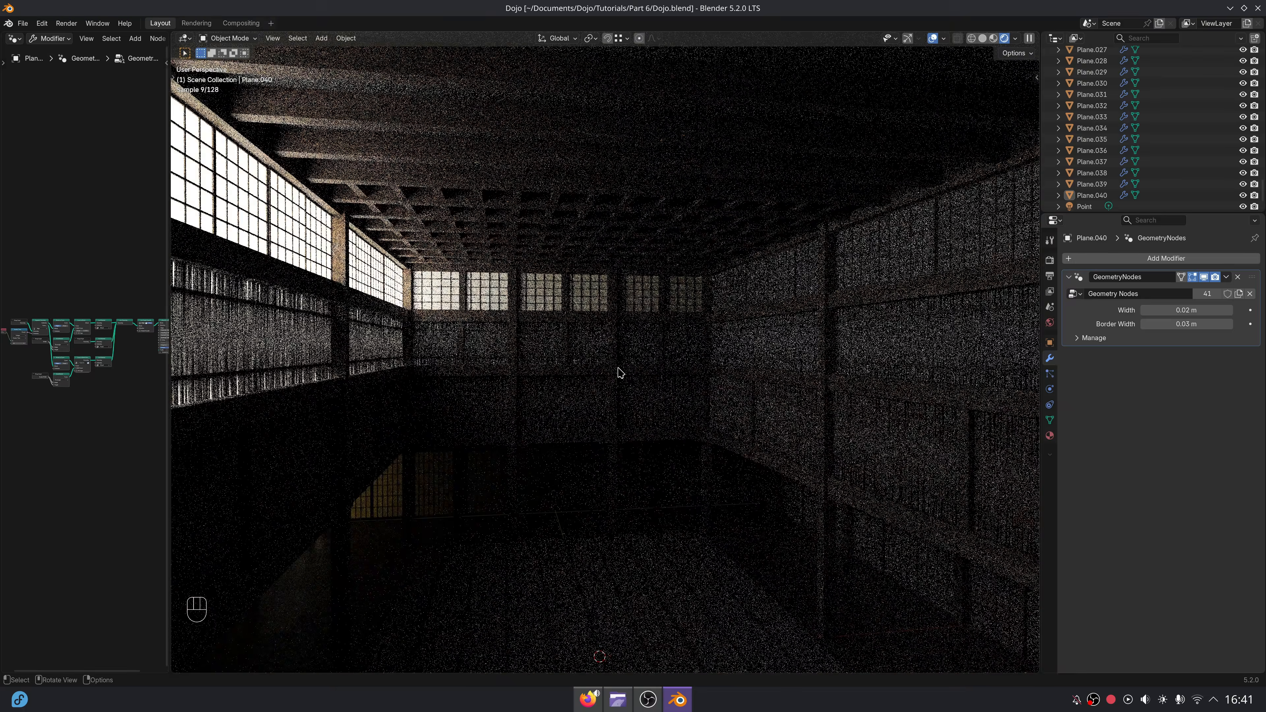
Preview the dojo interior in rendered shading, then select and frame an upper panel on the brightly lit side wall.
mouse_move(617, 368)
middle_down()
mouse_move(558, 373)
mouse_move(702, 410)
middle_up()
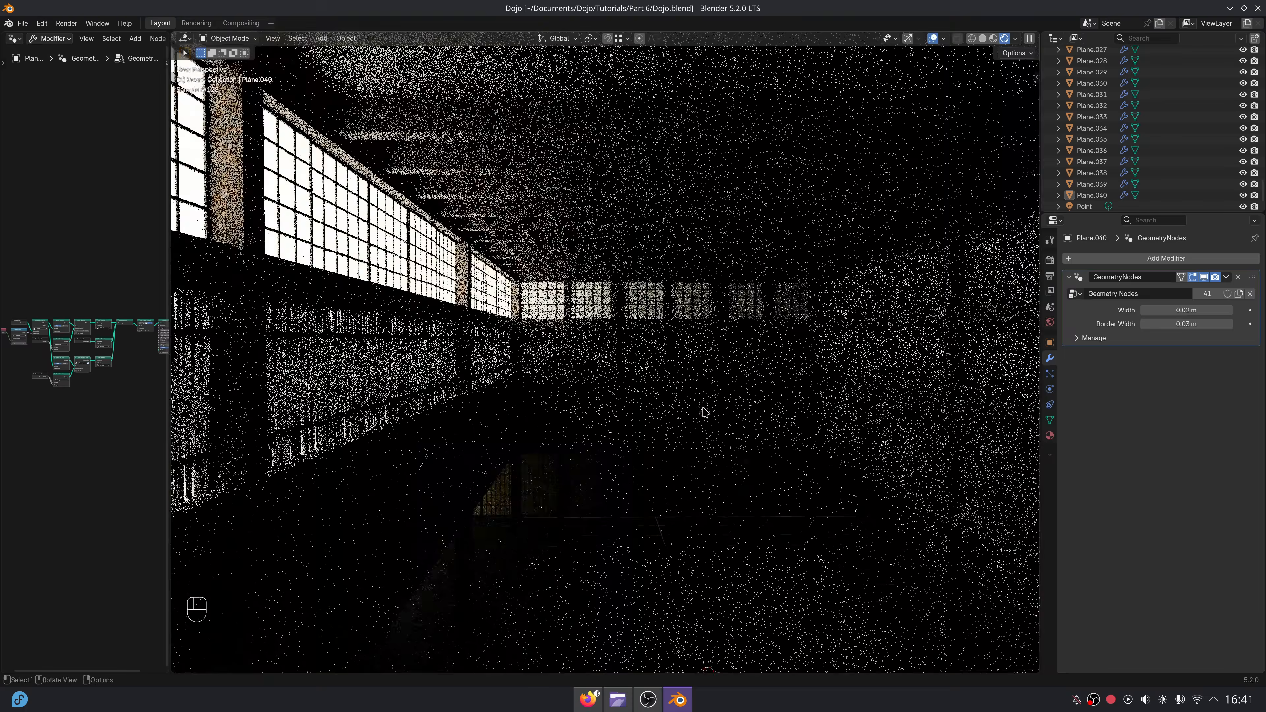
click(487, 289)
key(KP_Decimal)
middle_drag(771, 364, 706, 366)
scroll(706, 367, down, 5)
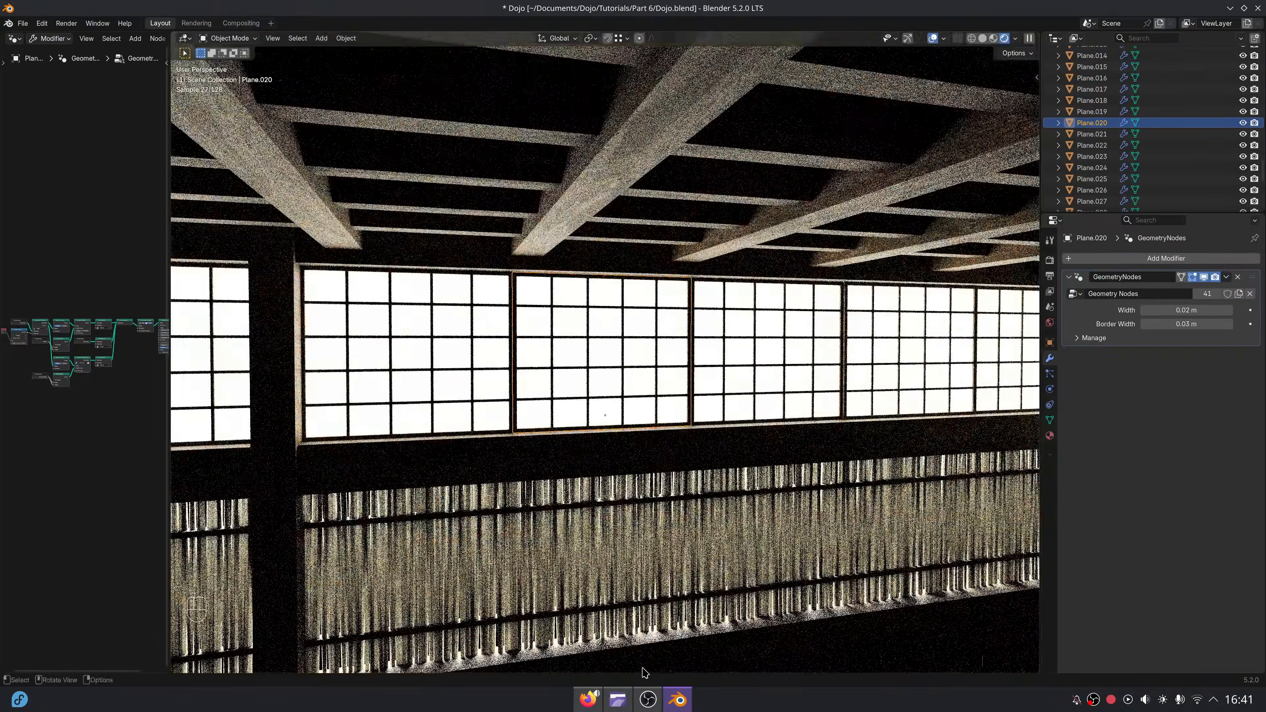
Open the reference image Scene 1.webp in Gwenview and examine its upper windows and lighting up close.
click(617, 700)
double_click(499, 260)
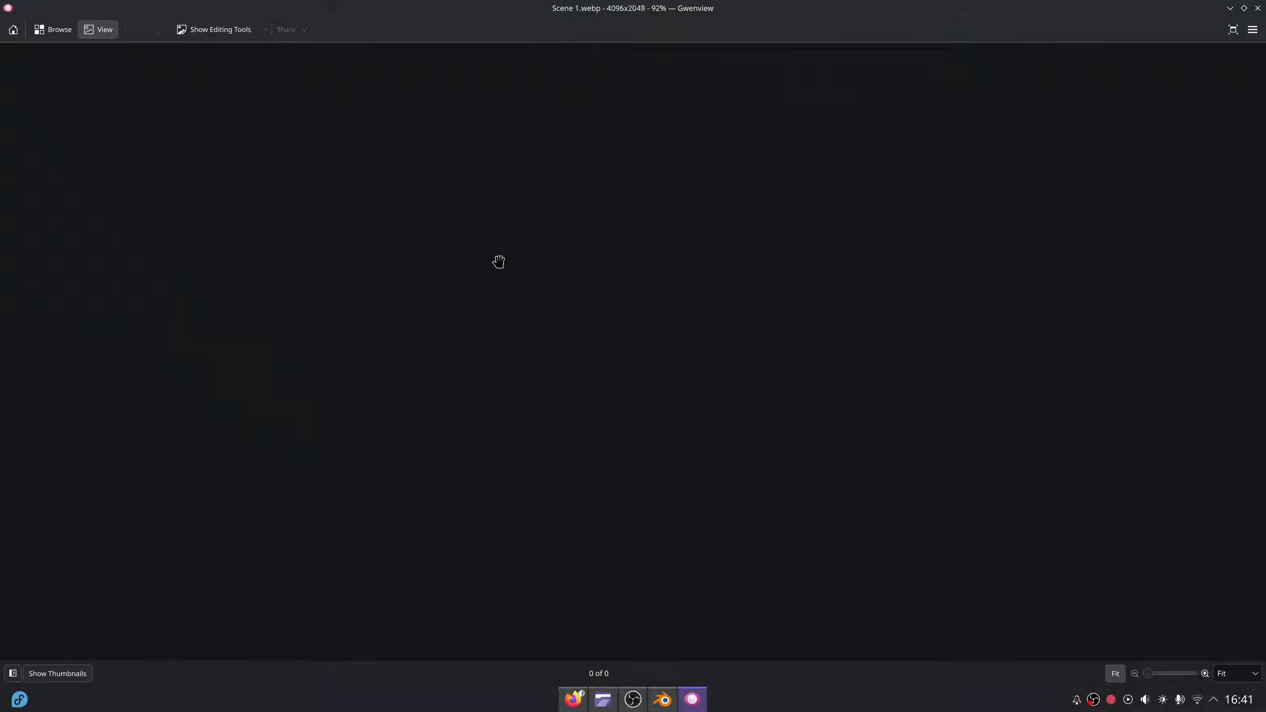
scroll(363, 131, up, 4)
scroll(427, 215, down, 3)
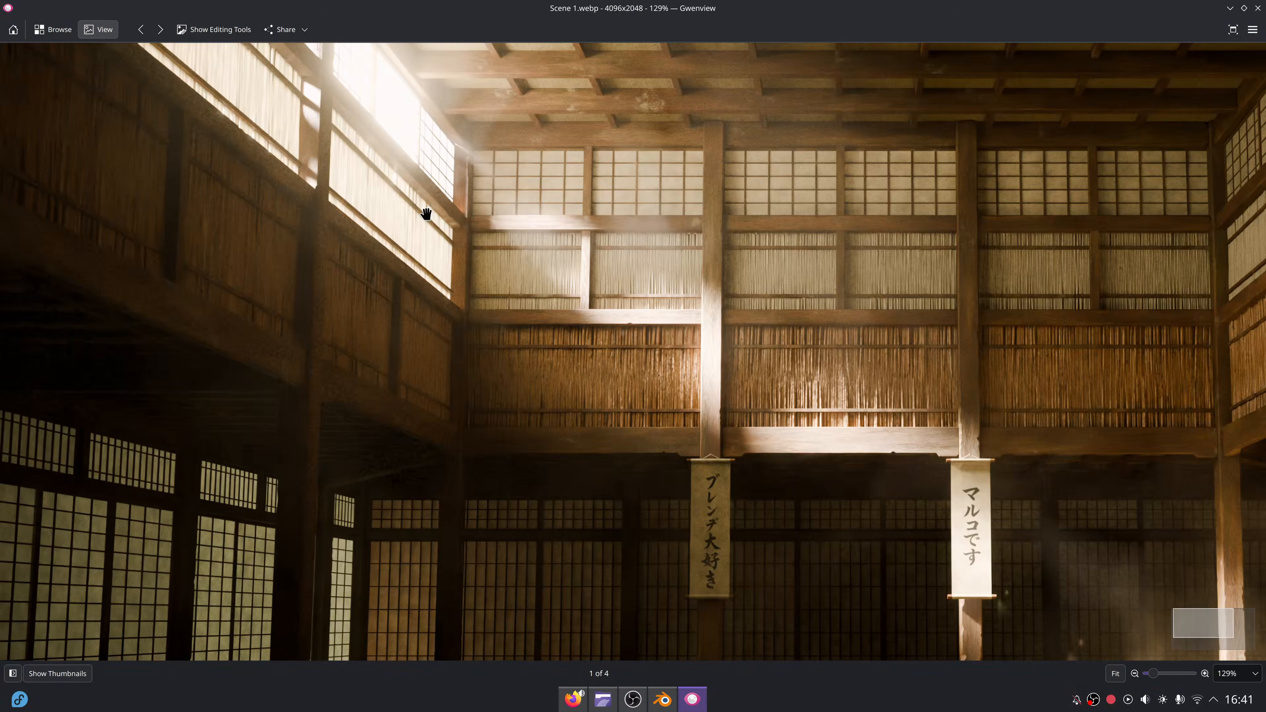
scroll(783, 429, down, 2)
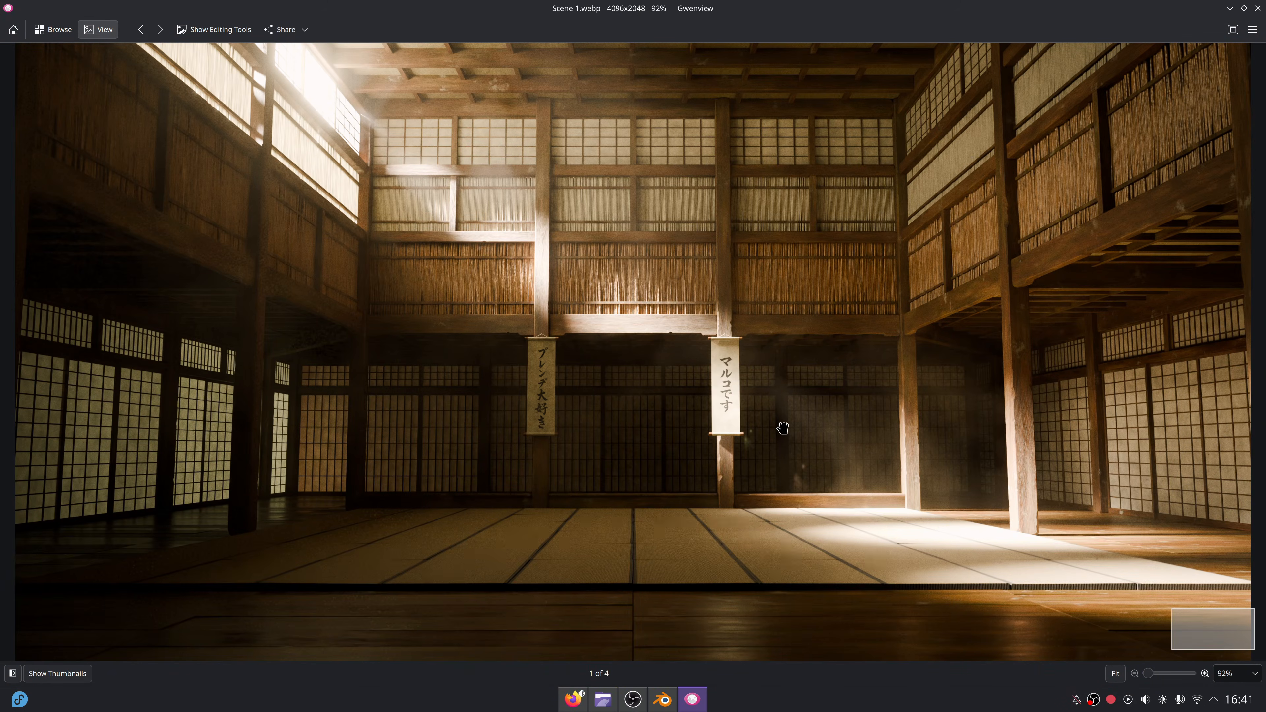
scroll(1012, 578, up, 2)
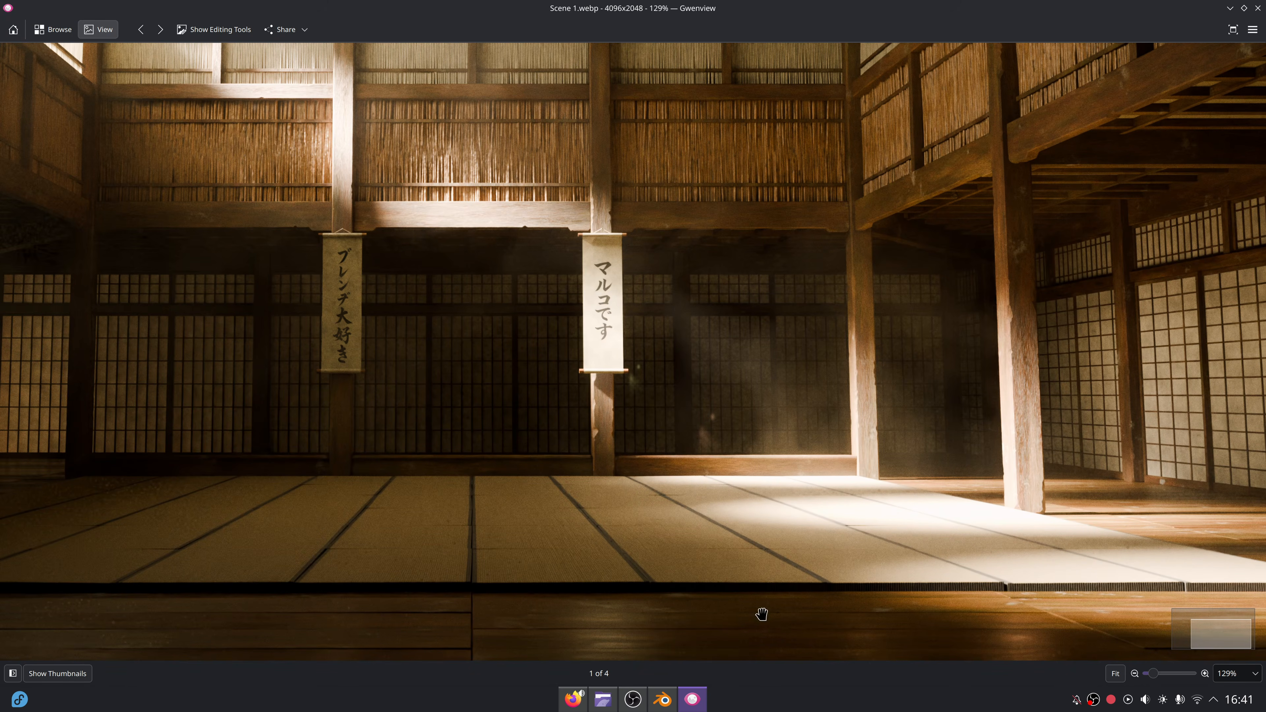
Switch back to Blender, return the viewport to solid shading and widen the geometry node editor.
click(668, 704)
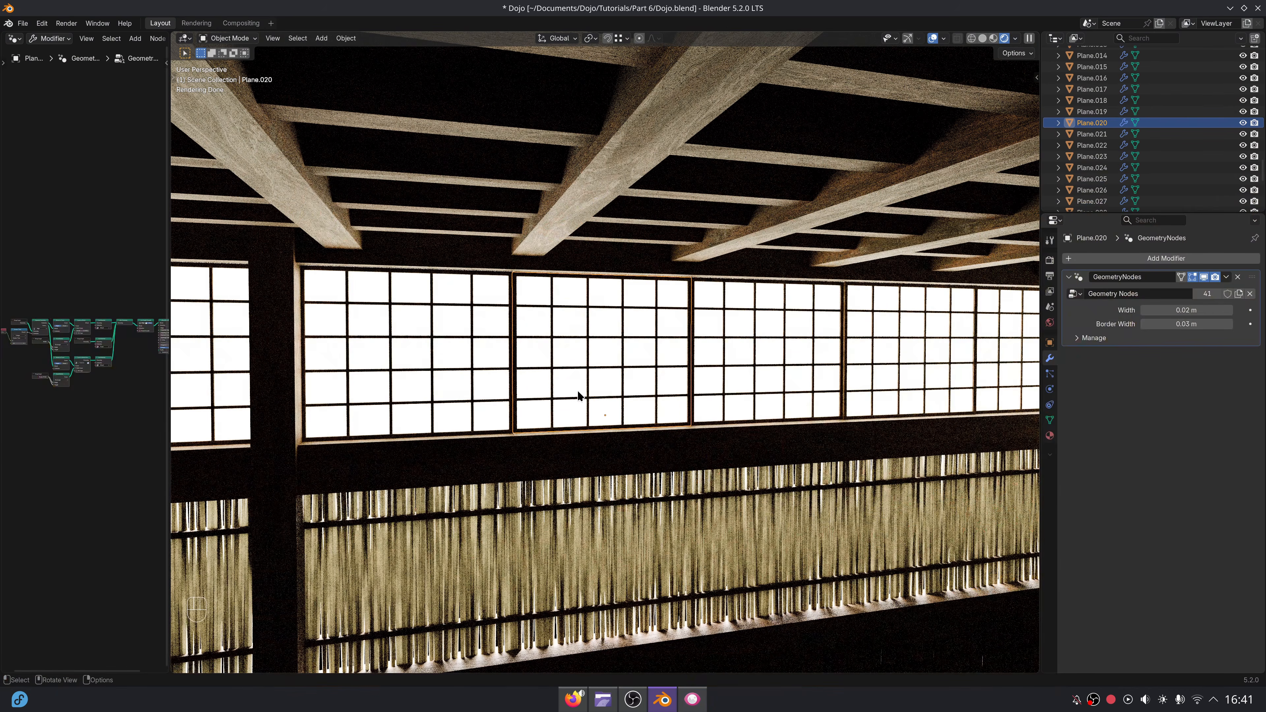
click(983, 39)
middle_drag(749, 373, 776, 392)
drag(168, 306, 596, 305)
scroll(492, 346, up, 8)
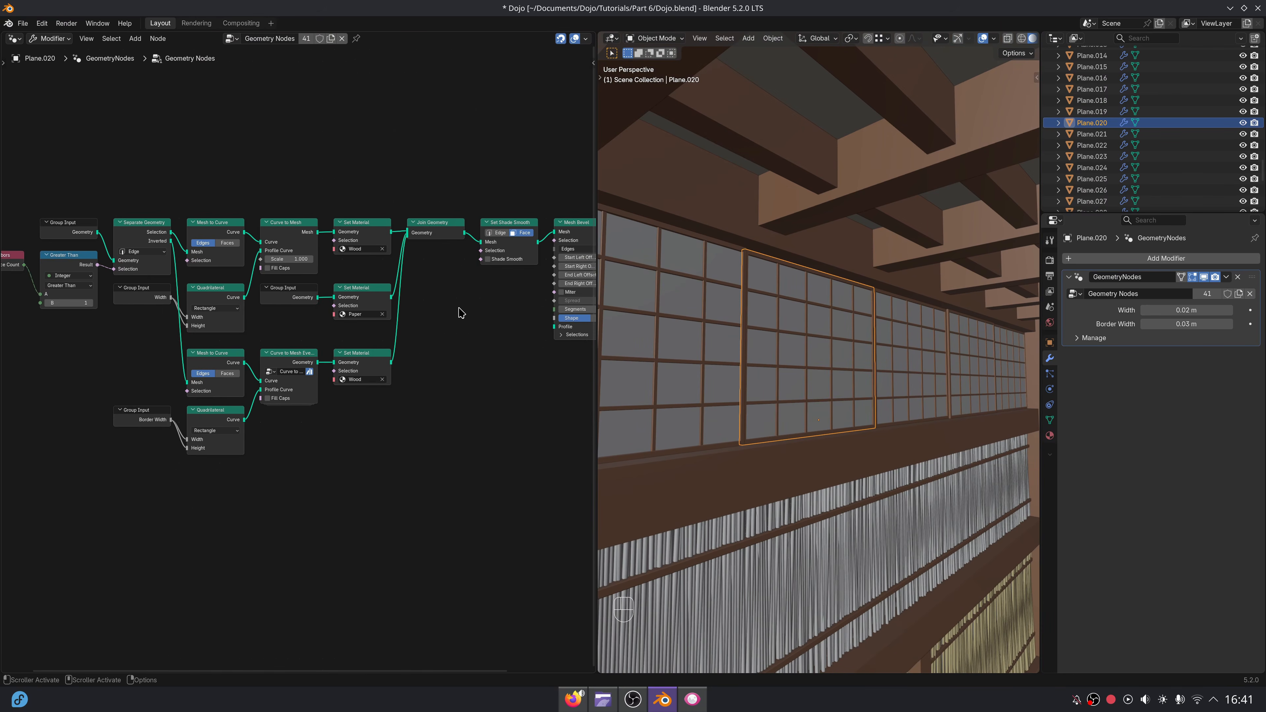
Move the border branch's nodes straight down to make room below the Paper material branch.
middle_drag(434, 366, 486, 296)
drag(78, 333, 435, 410)
key(g)
key(y)
click(437, 469)
Add a Switch node below the Group Input of the Paper branch and set its type to Material.
scroll(334, 342, up, 4)
middle_drag(353, 320, 338, 366)
key(shift+a)
text(sw)
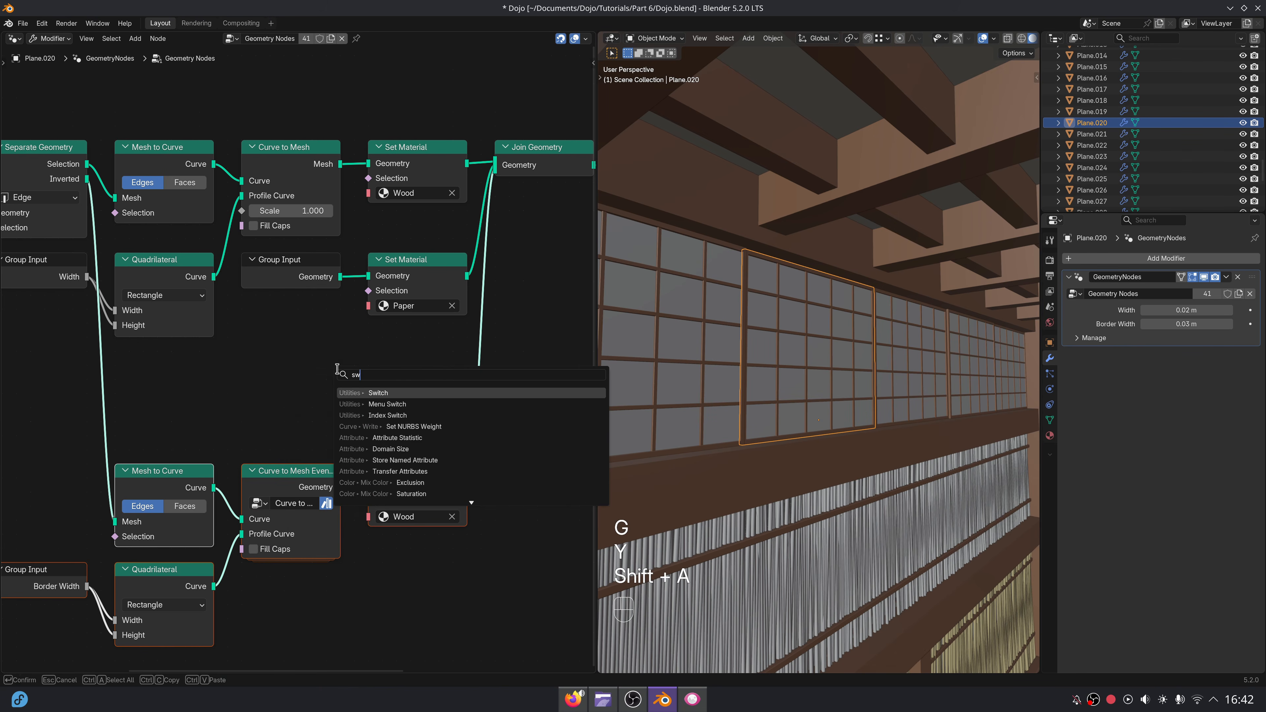
key(Return)
click(239, 296)
click(274, 335)
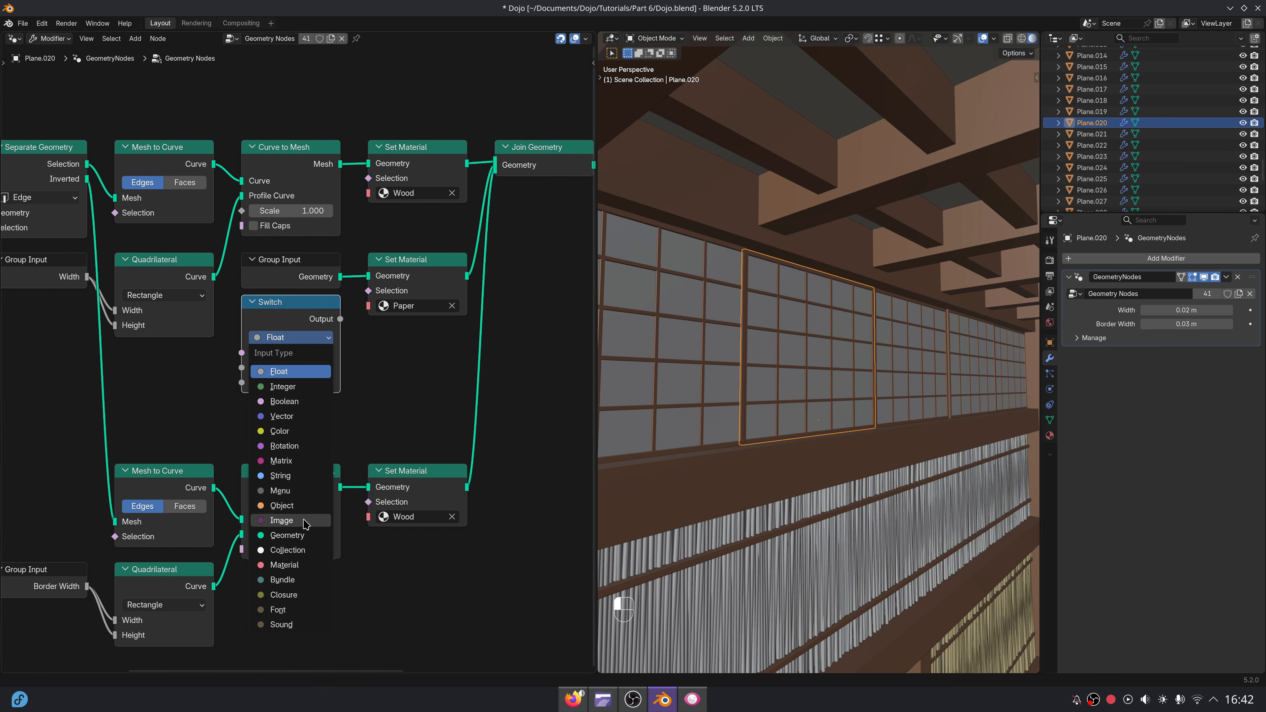
click(285, 566)
scroll(388, 409, up, 2)
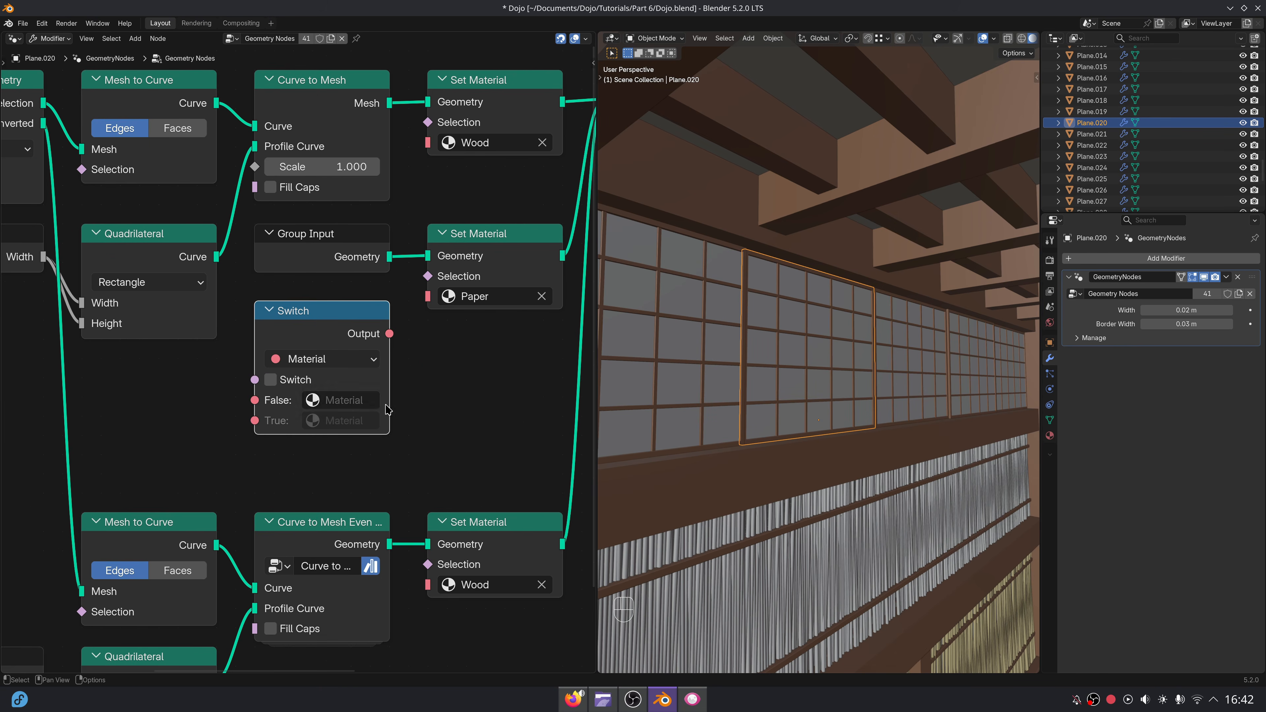
Set the Switch's False material to Paper and create a material named Glass in a second slot of the selected window panel.
click(352, 400)
click(358, 450)
click(349, 421)
click(1049, 436)
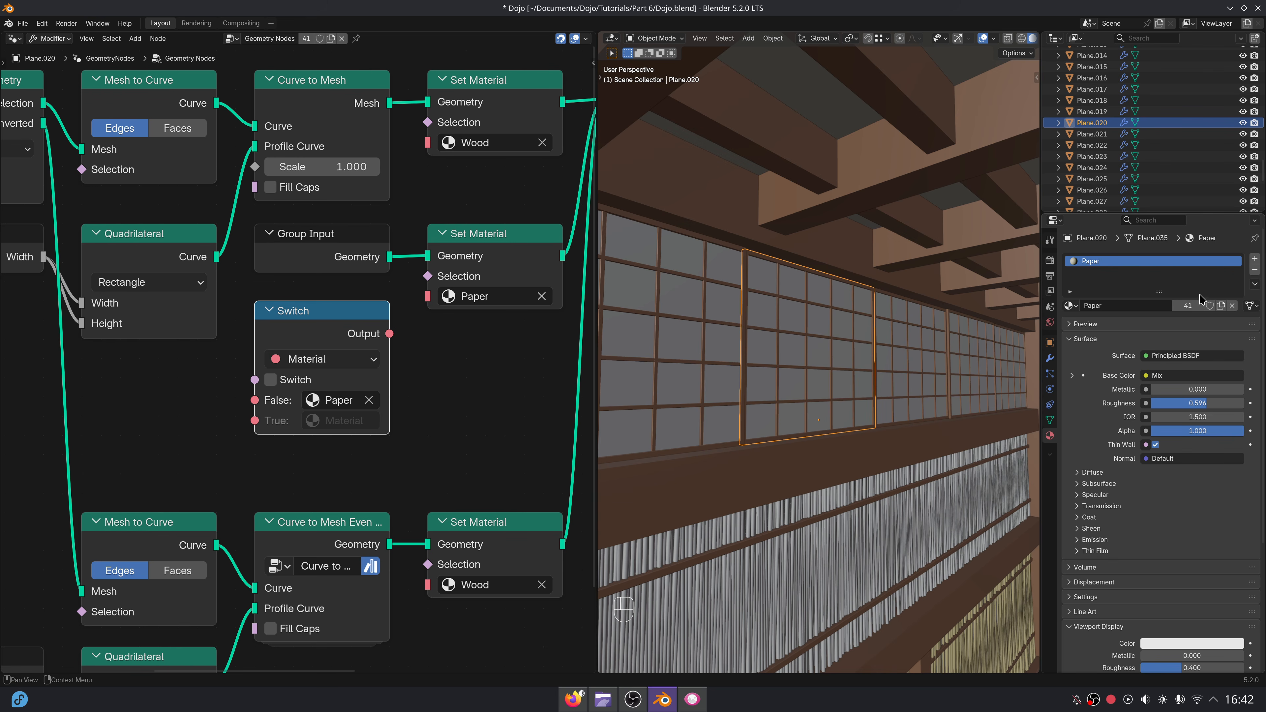
click(1255, 258)
double_click(1115, 326)
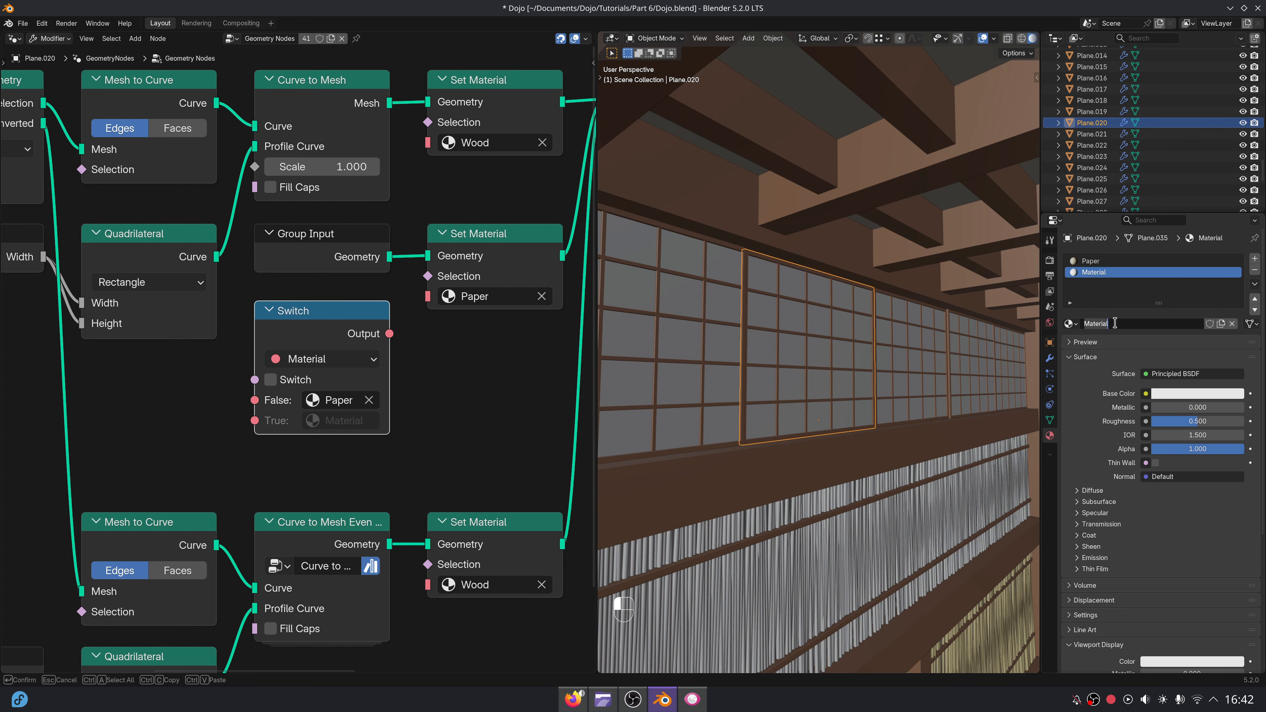
Set the Switch's True material to Glass and connect its output to the Material input of the paper branch's Set Material node.
click(355, 422)
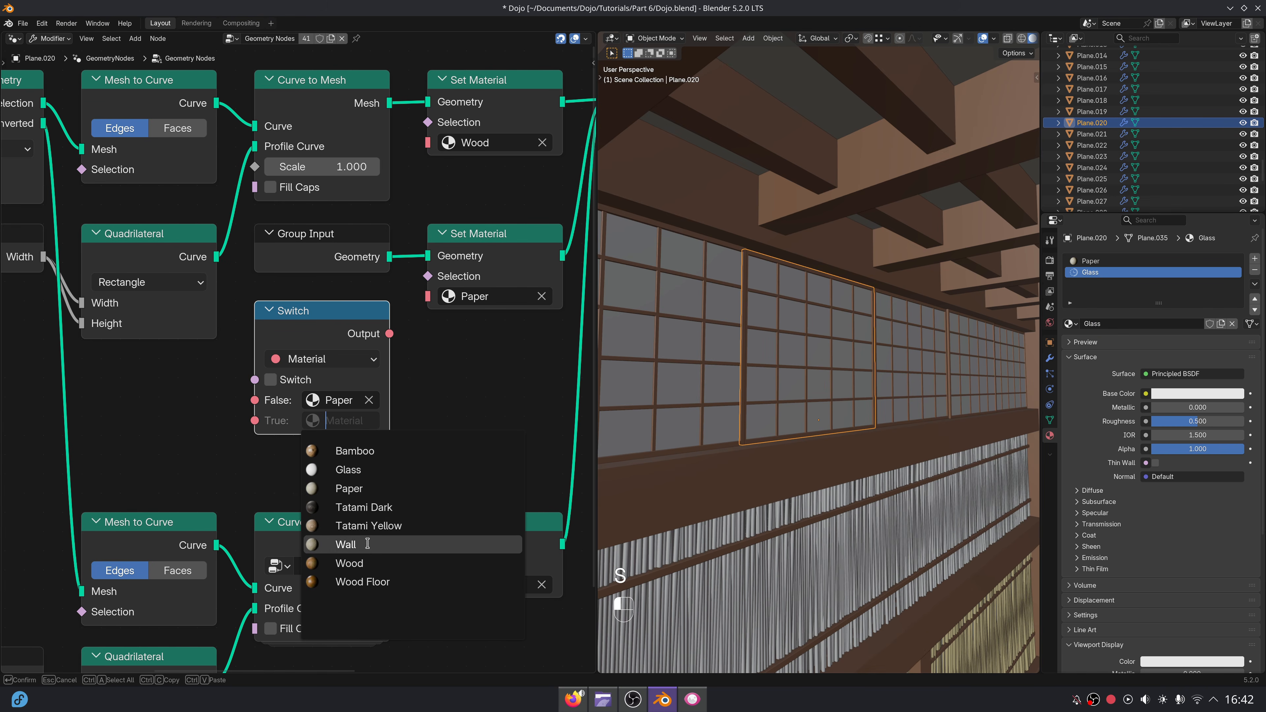
click(348, 469)
middle_drag(395, 335, 482, 338)
Add a Group Input node beside the Switch, expose the Switch socket through it and hide its unused sockets.
key(shift+a)
click(528, 439)
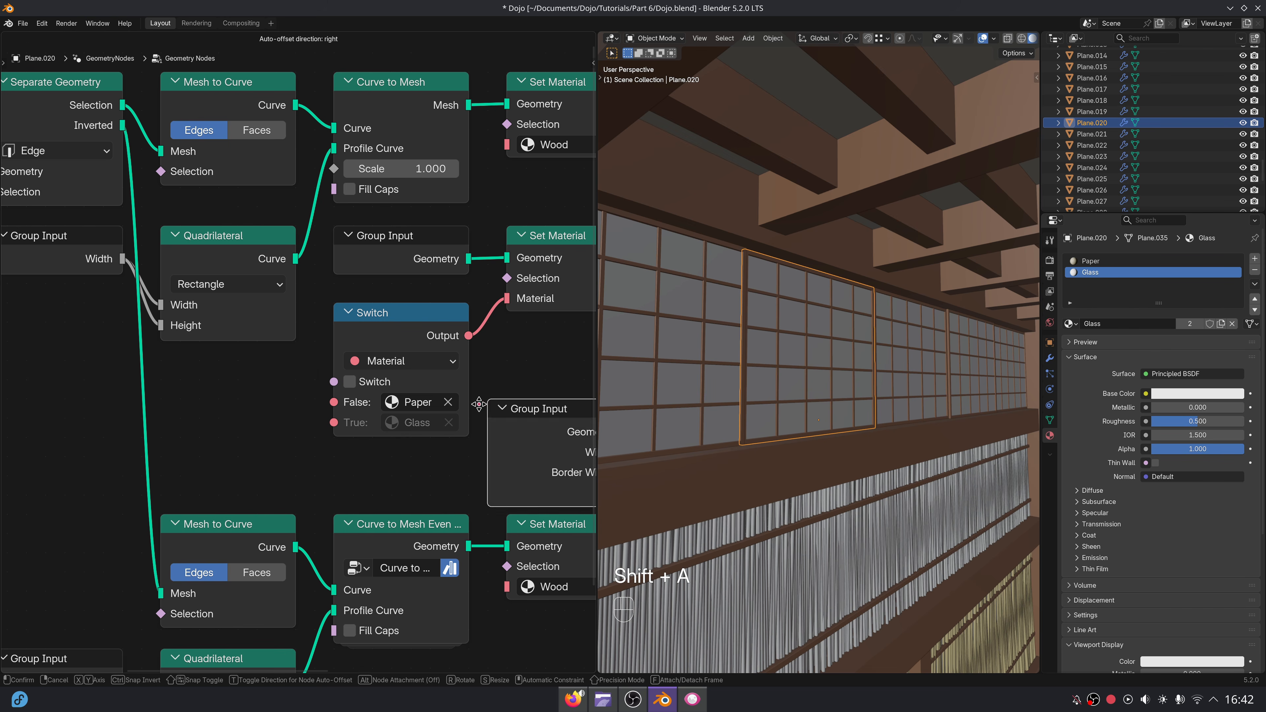
click(244, 421)
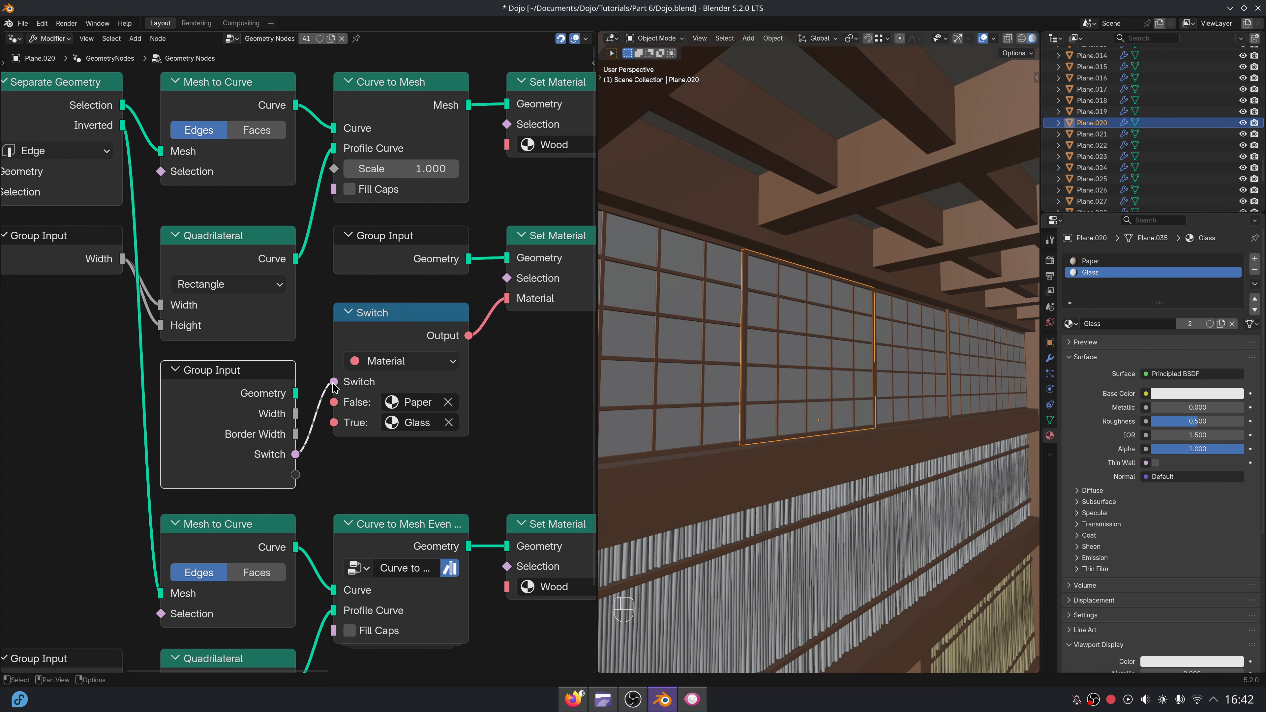
key(ctrl+h)
middle_drag(255, 413, 174, 410)
Rename the group's Switch input socket to Glass.
key(n)
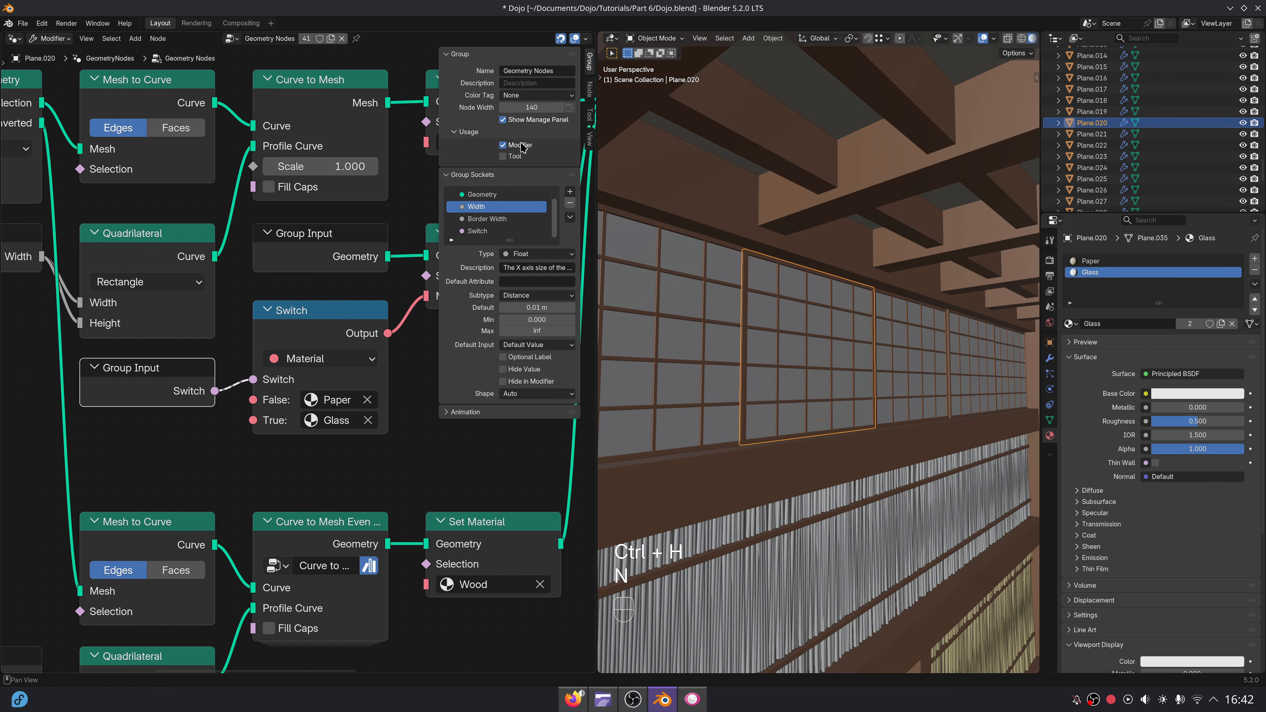
double_click(502, 231)
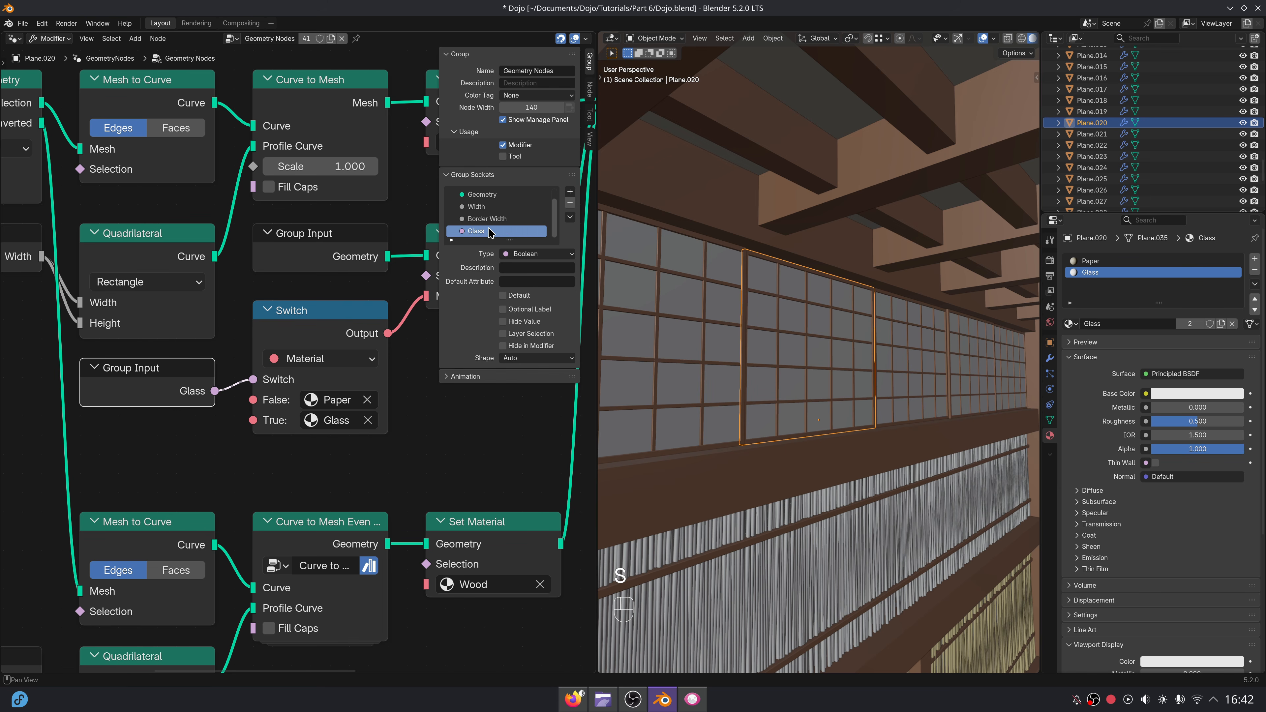
key(n)
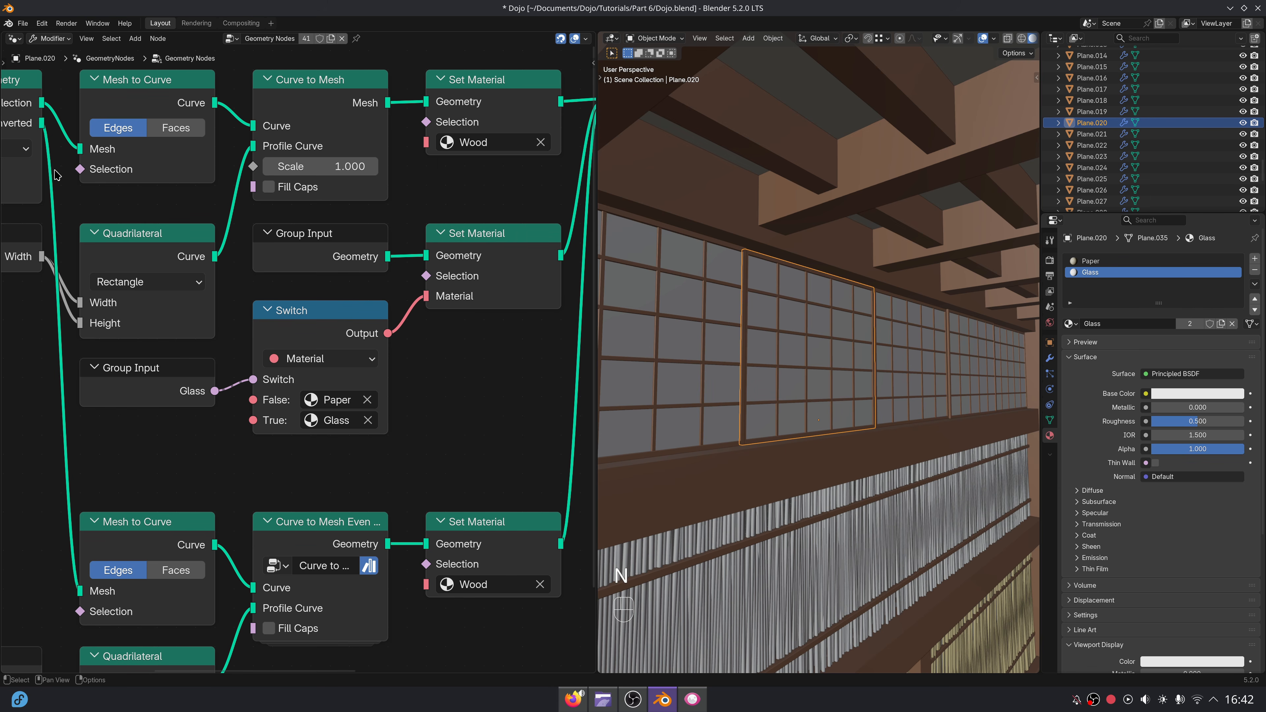
Show the Glass material in the Shader Editor and insert a Mix Shader between the Principled BSDF and Material Output.
click(13, 40)
click(45, 128)
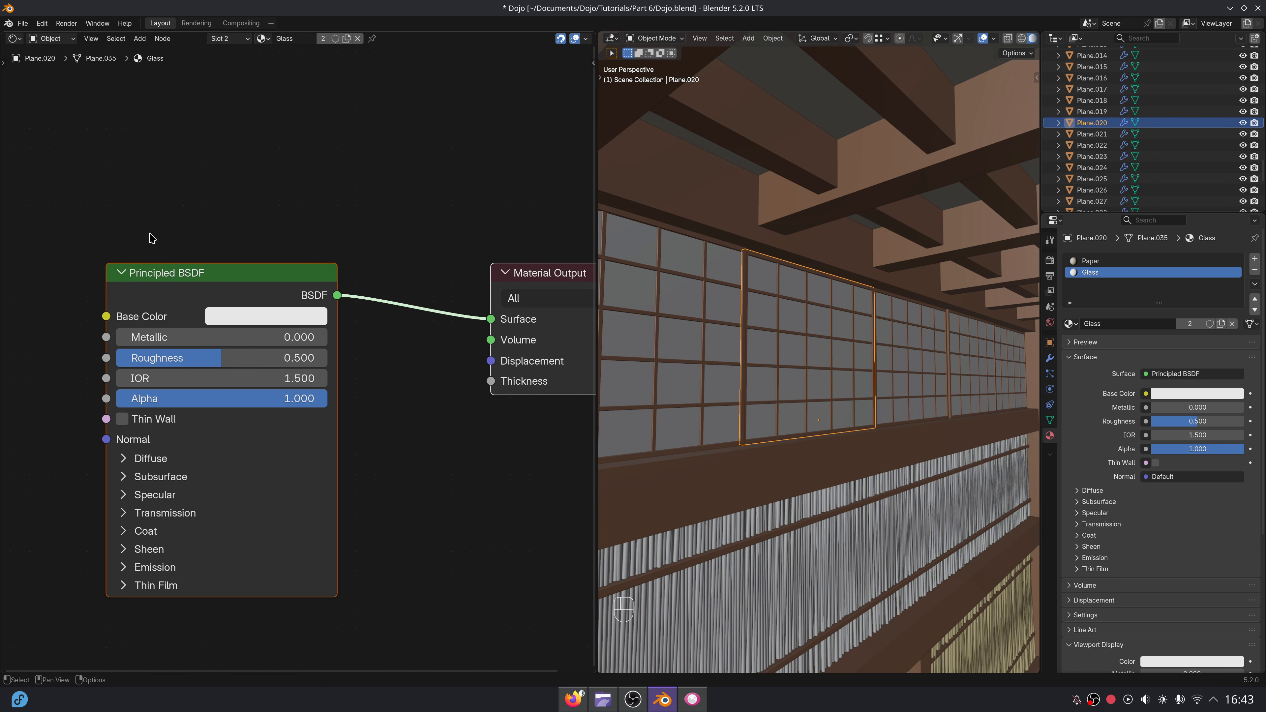
drag(231, 282, 325, 275)
key(Home)
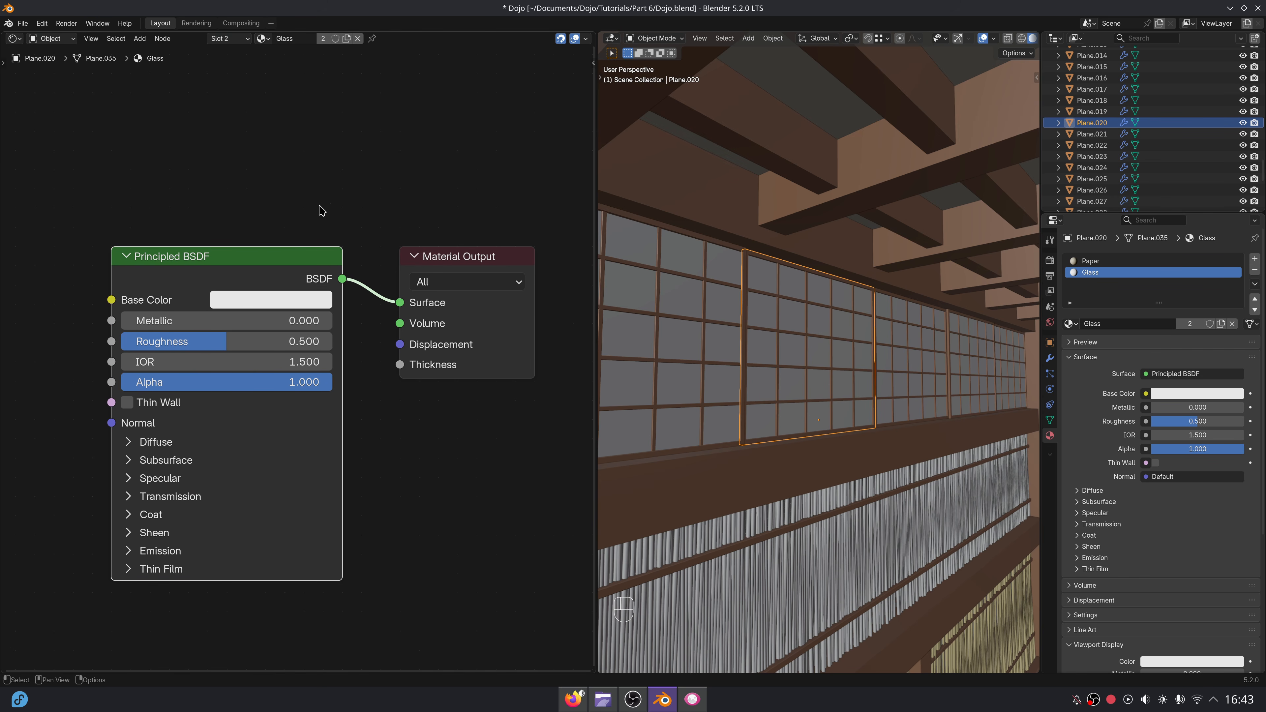
key(shift+a)
text(mix sha)
key(Return)
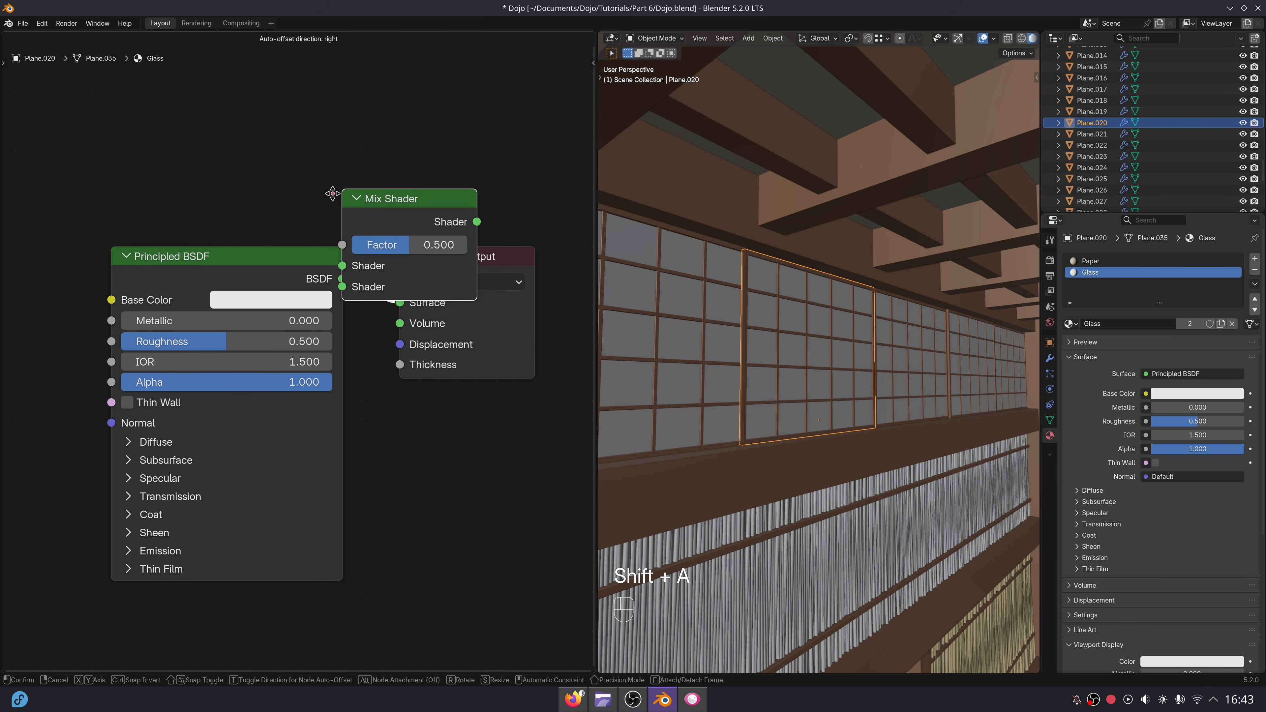
click(332, 253)
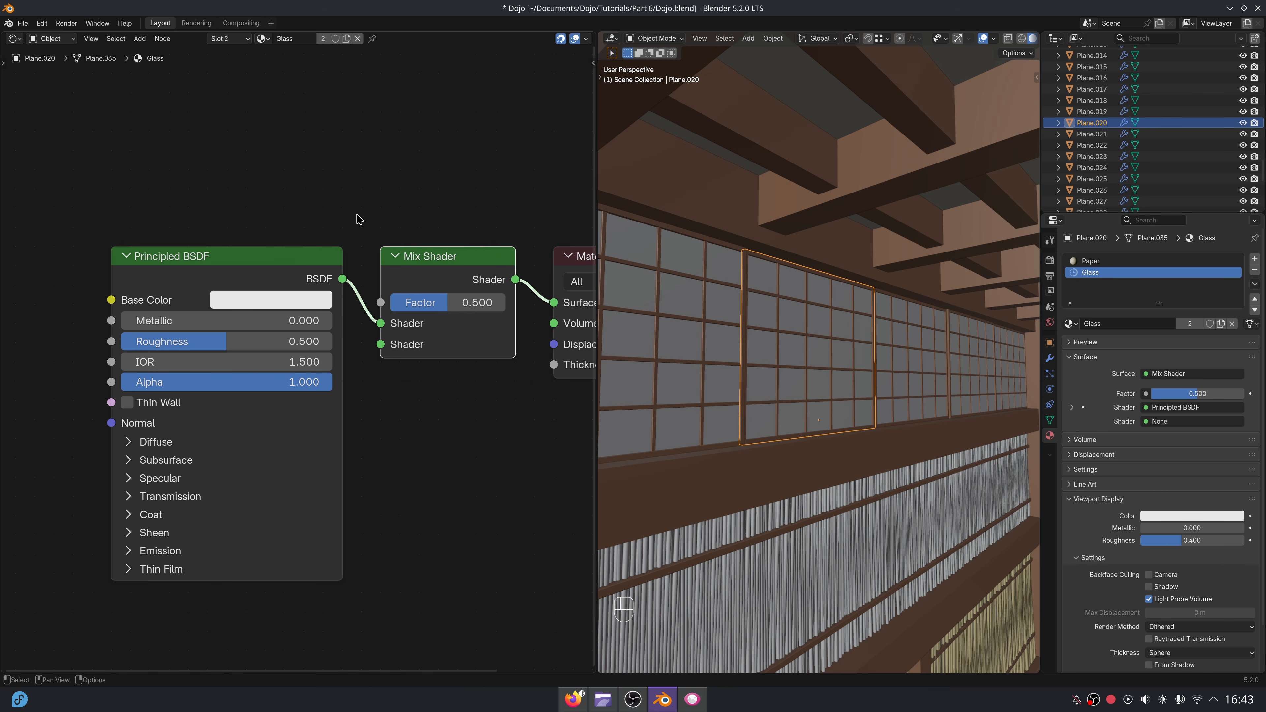
Add an Emission shader below the Mix Shader and connect it to the Mix Shader's second Shader input.
text(emis)
key(Return)
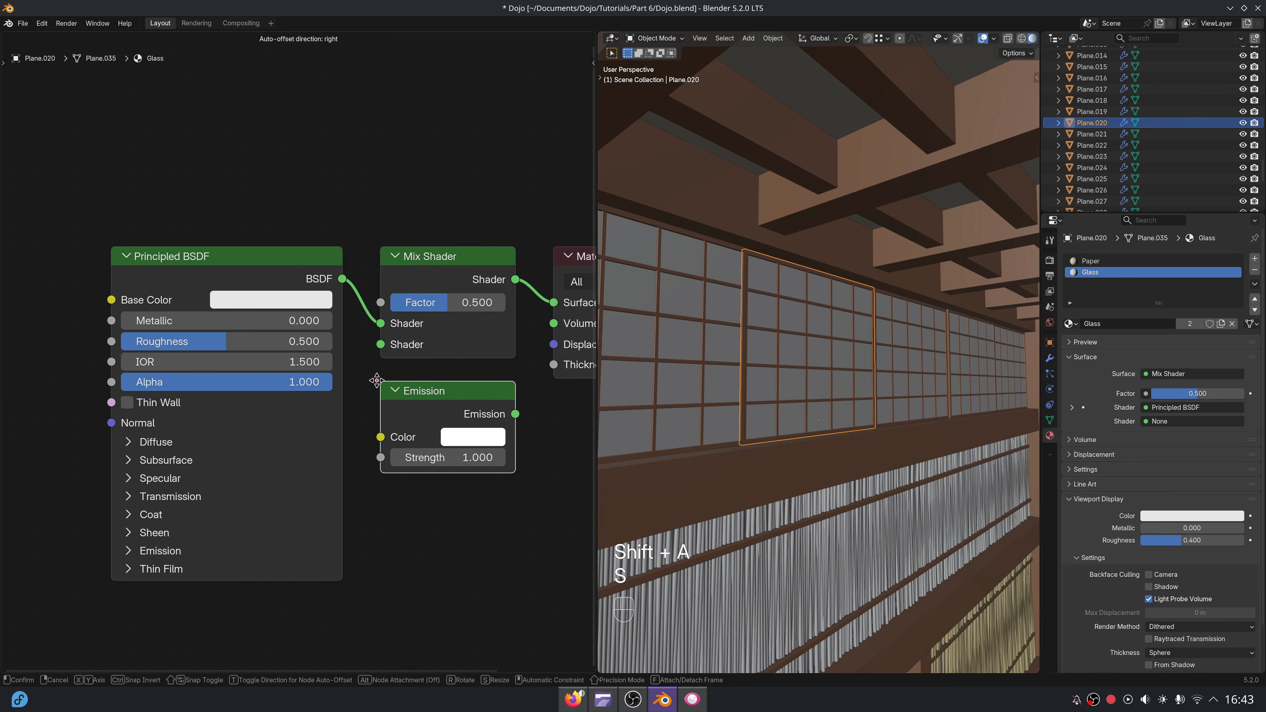
click(376, 382)
scroll(510, 409, down, 1)
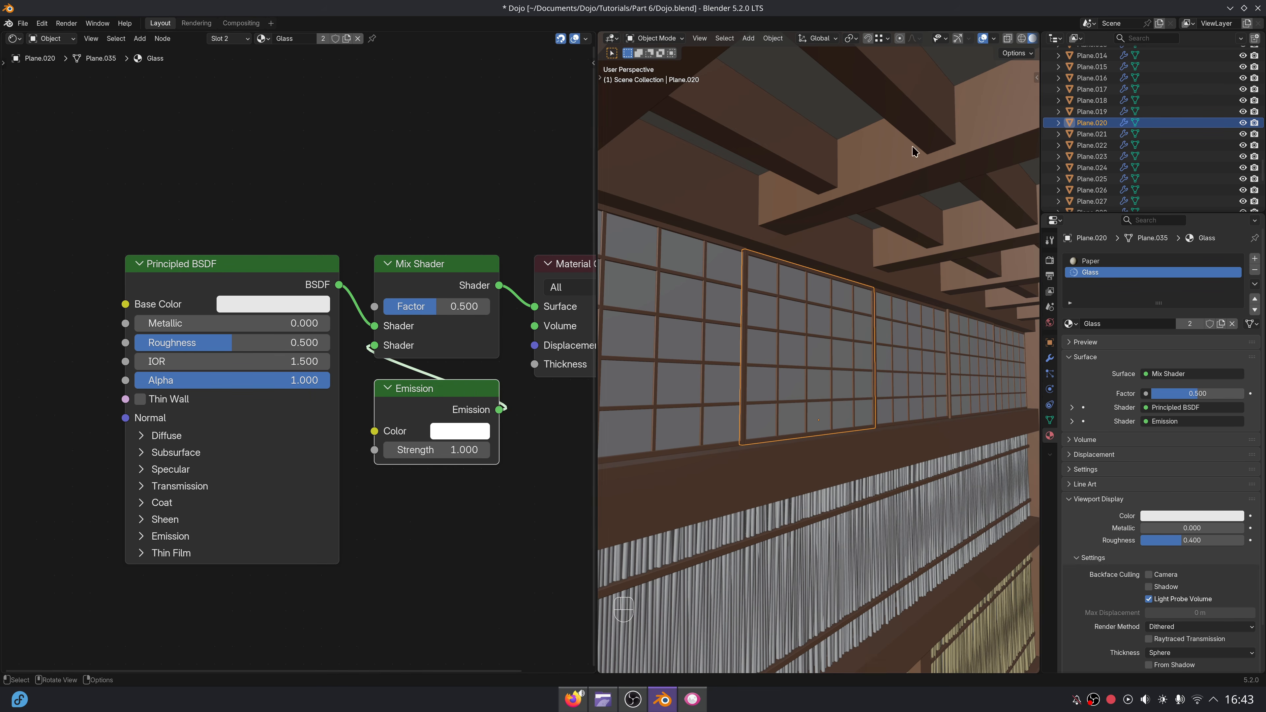
Preview the room in rendered shading and enable the Glass option on the upper window panel beside the corner.
click(1018, 39)
mouse_move(762, 382)
middle_down()
mouse_move(786, 390)
mouse_move(987, 365)
mouse_move(718, 371)
middle_up()
click(1052, 359)
click(901, 312)
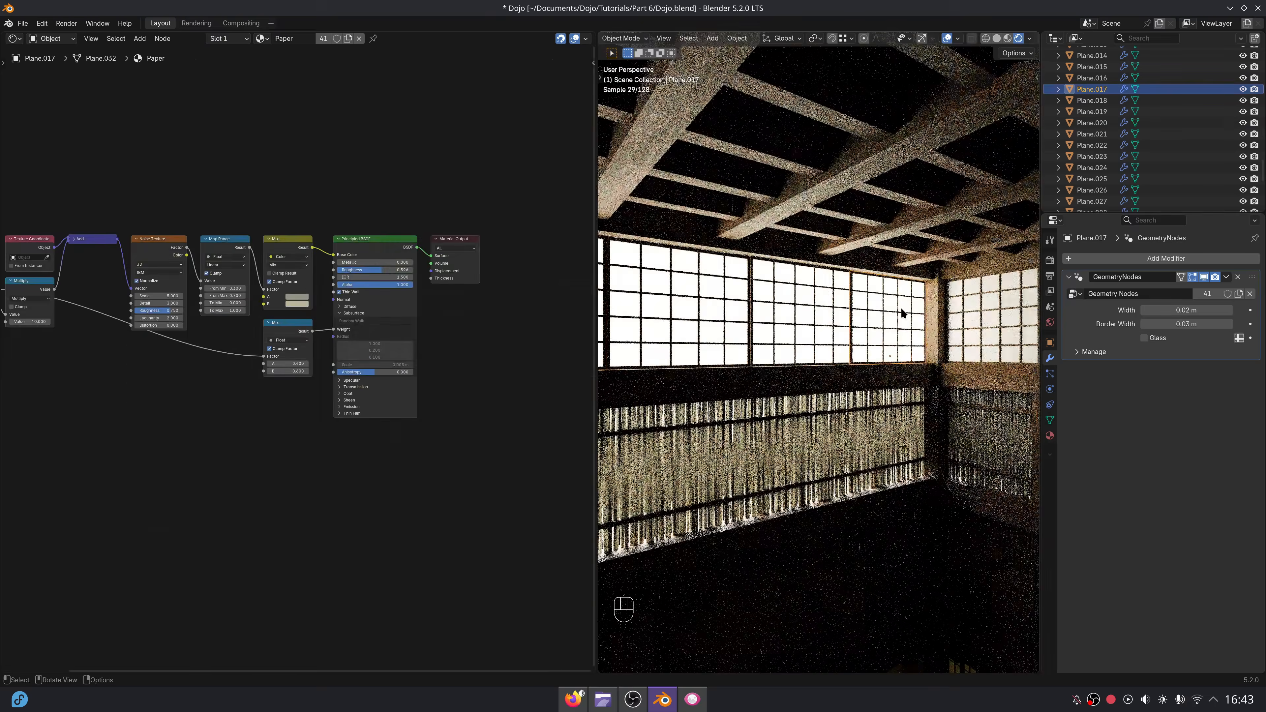
middle_drag(903, 313, 928, 362)
scroll(791, 362, up, 2)
scroll(803, 353, up, 2)
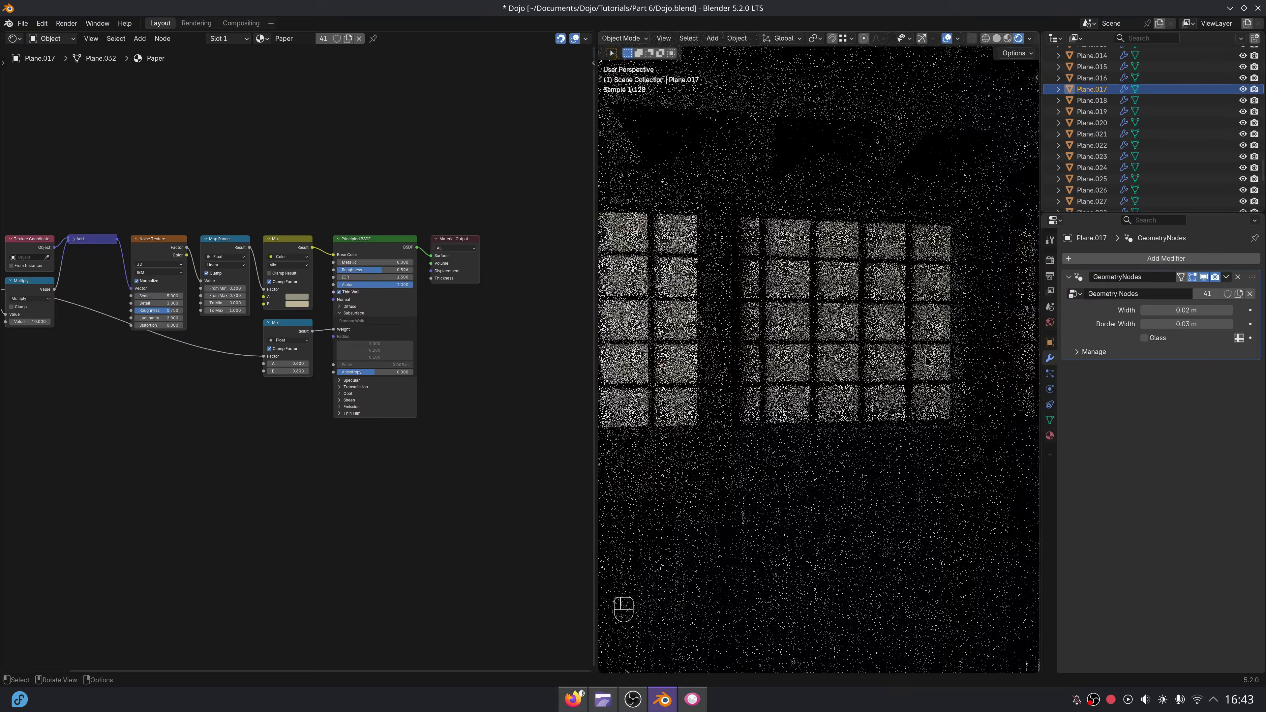
scroll(929, 362, down, 3)
shift+middle_drag(698, 336, 847, 340)
scroll(847, 341, up, 3)
mouse_move(847, 340)
middle_down()
mouse_move(1012, 342)
mouse_move(832, 340)
middle_up()
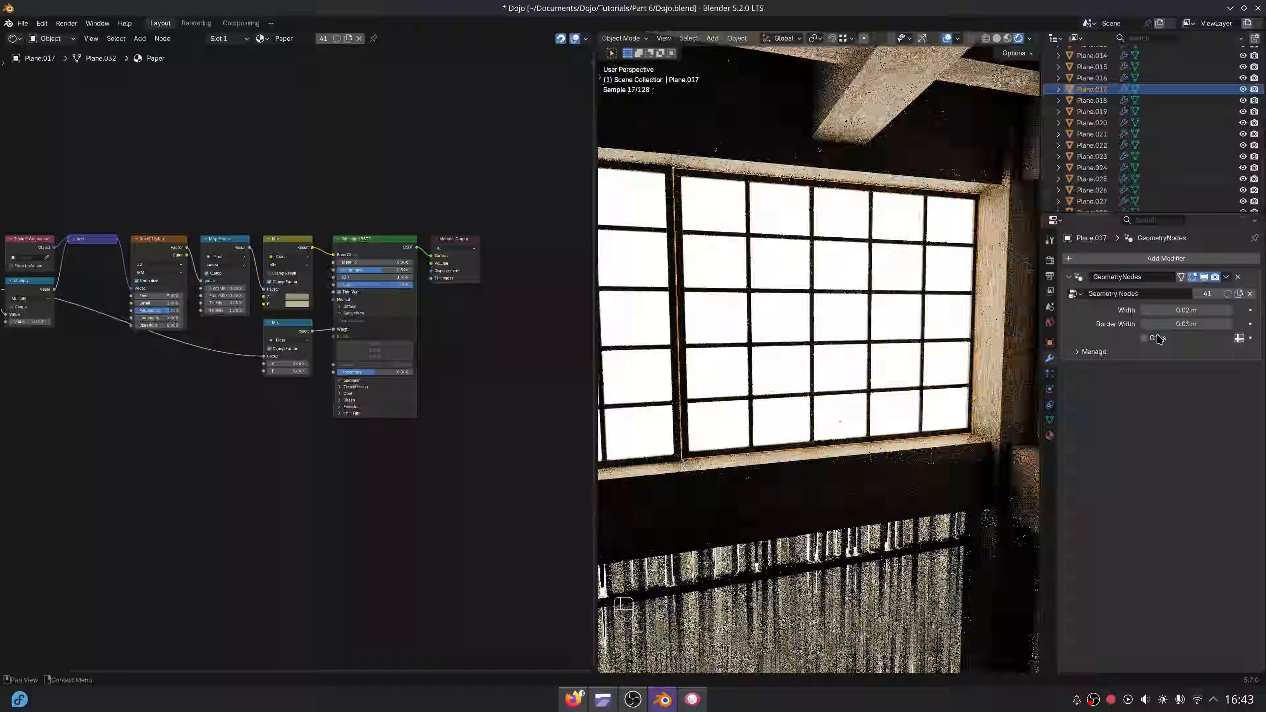
click(1145, 339)
scroll(885, 399, down, 3)
middle_drag(885, 399, 968, 412)
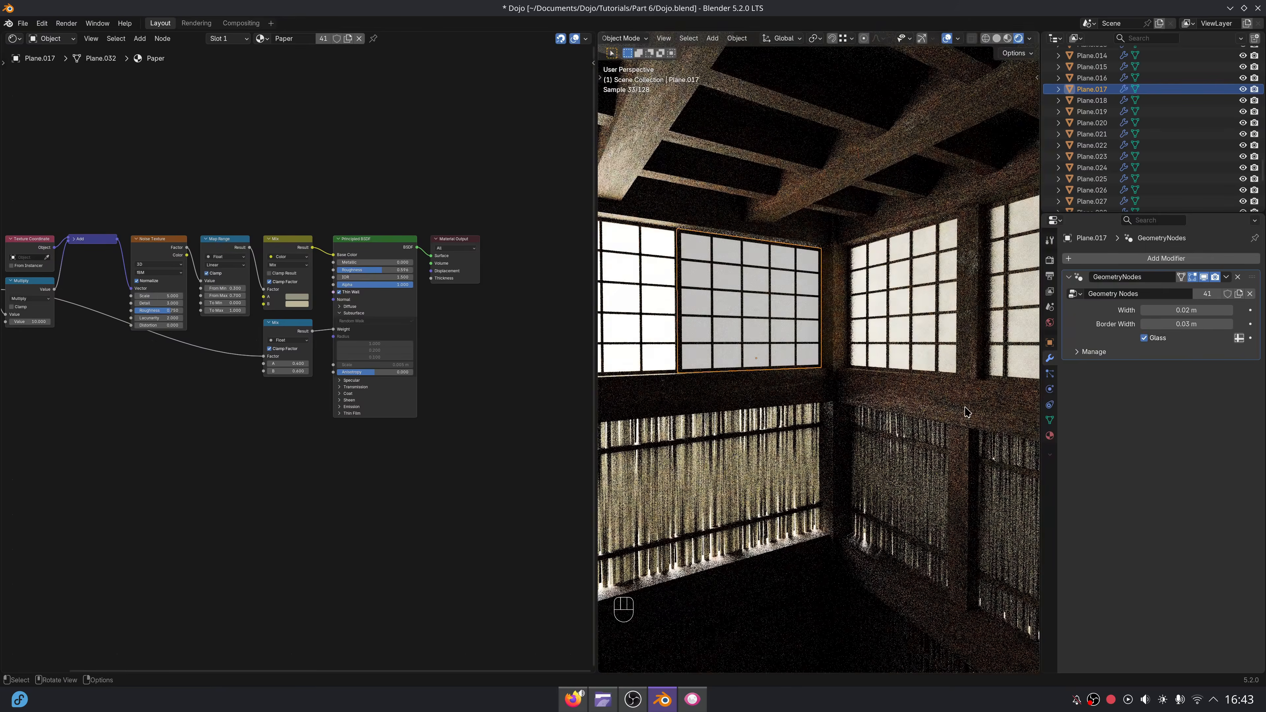
Add a second material slot to the corner window panel and assign the Glass material to it.
click(1050, 436)
click(1255, 258)
click(1068, 323)
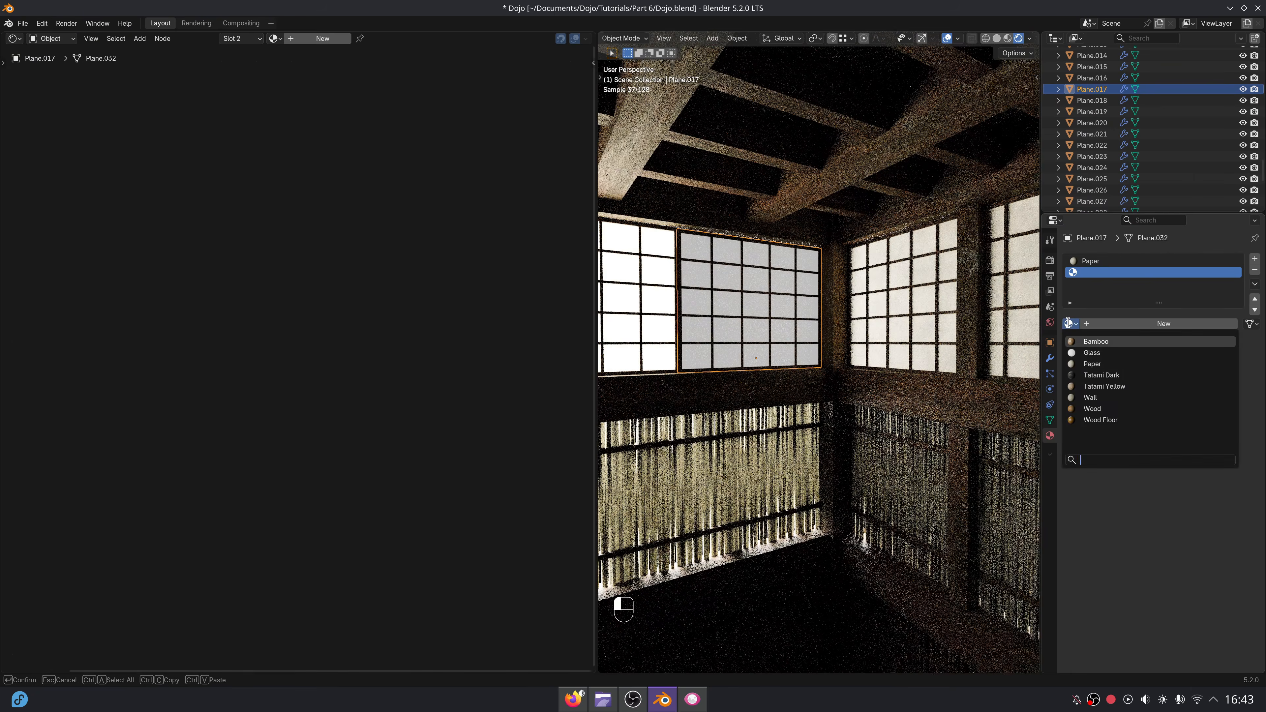
click(1089, 351)
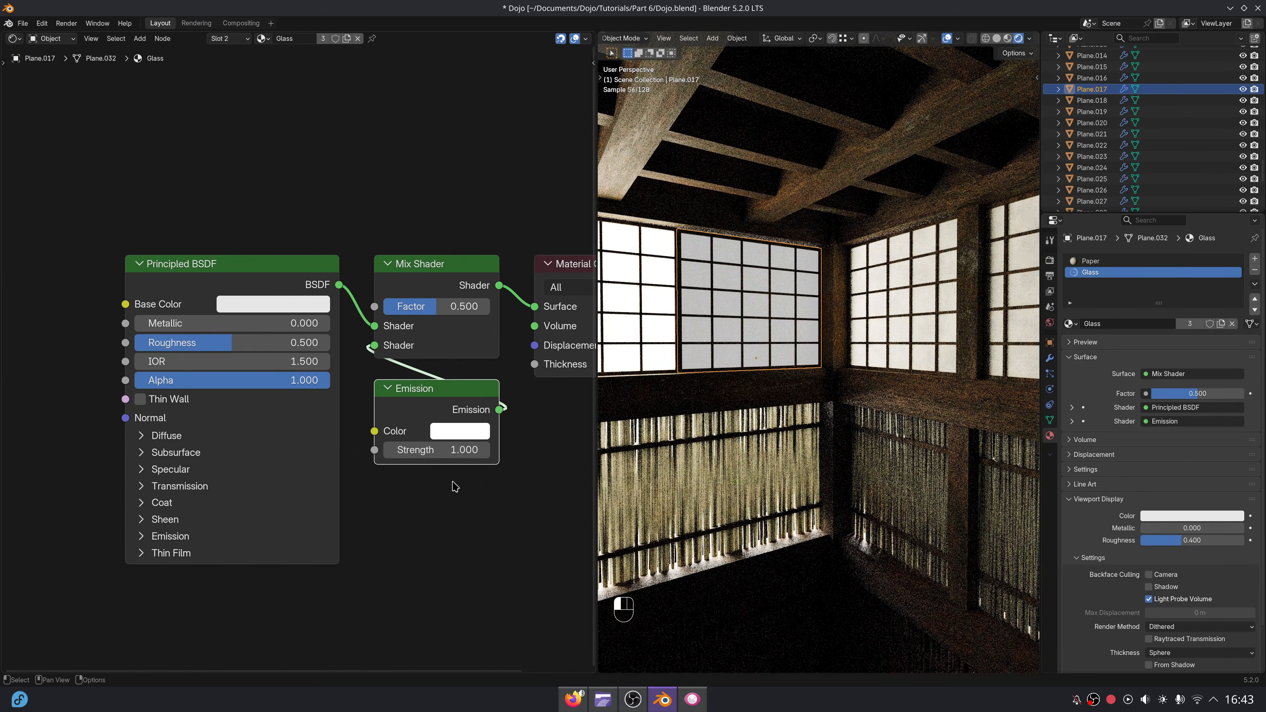
Enable Thin Wall on the Principled BSDF and drive the Mix Shader's Factor with a Light Path node's Is Camera Ray output.
click(190, 407)
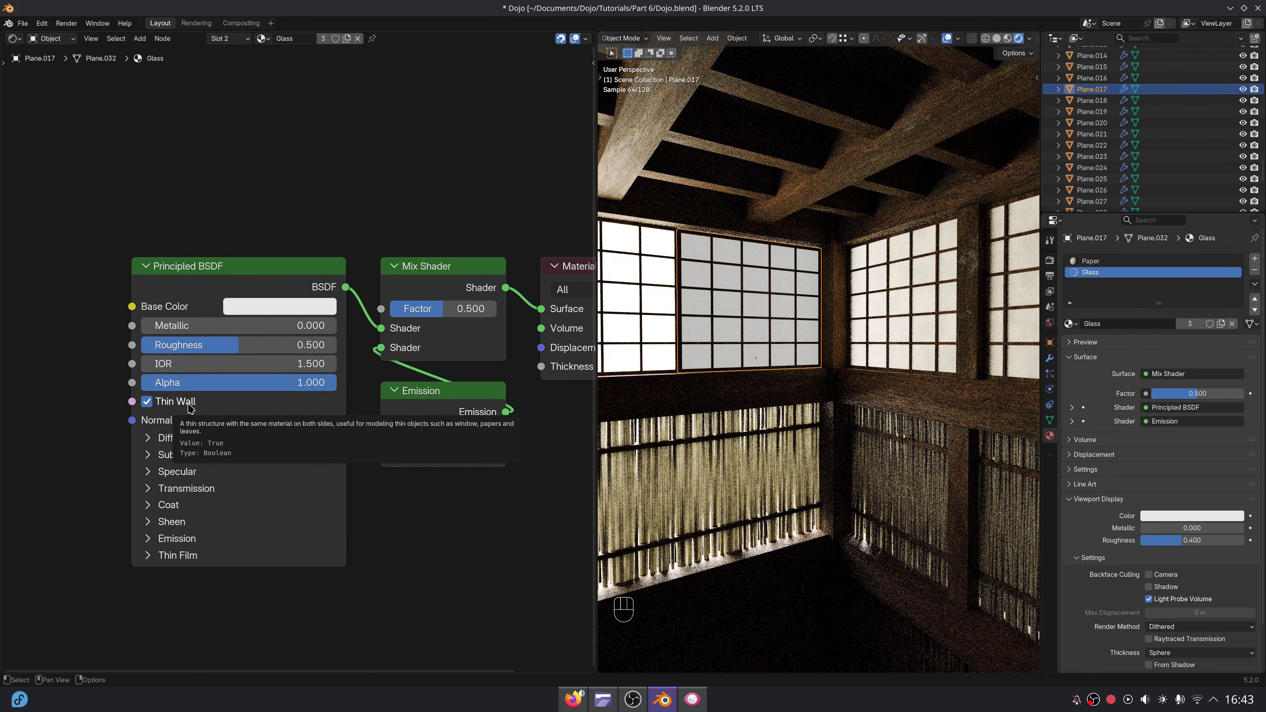
middle_drag(213, 293, 217, 464)
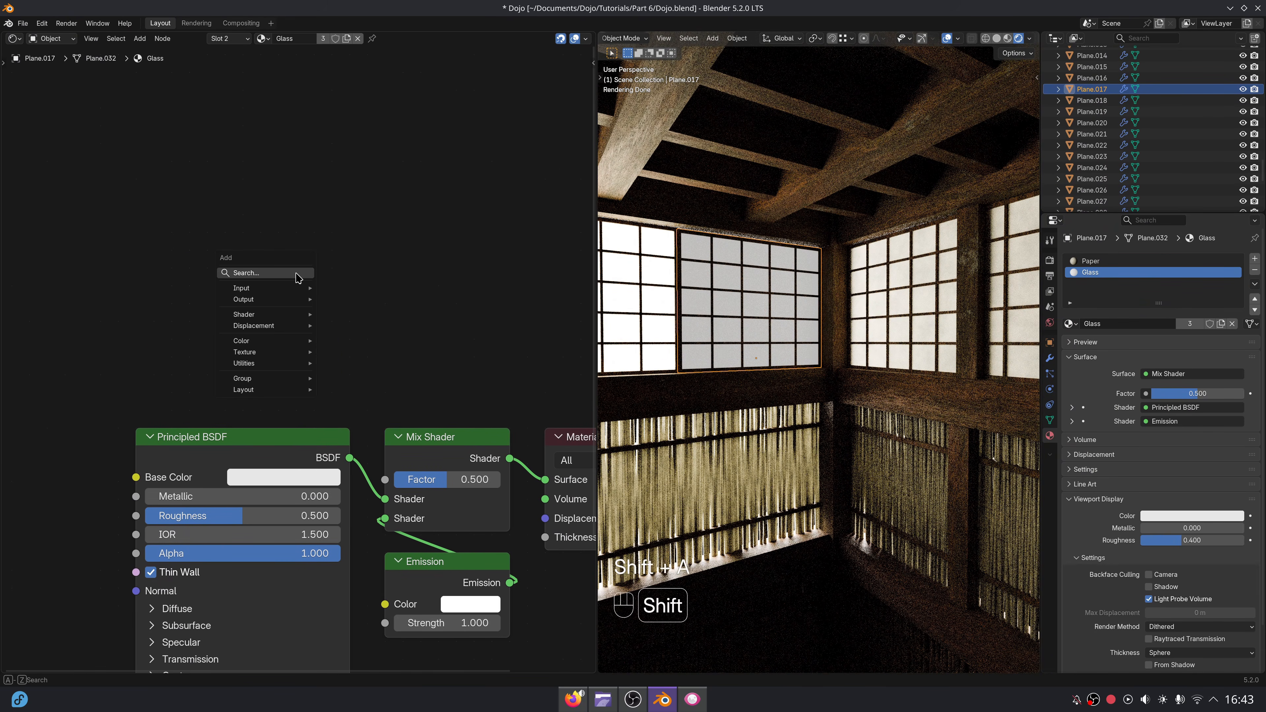
text(light pa)
key(Return)
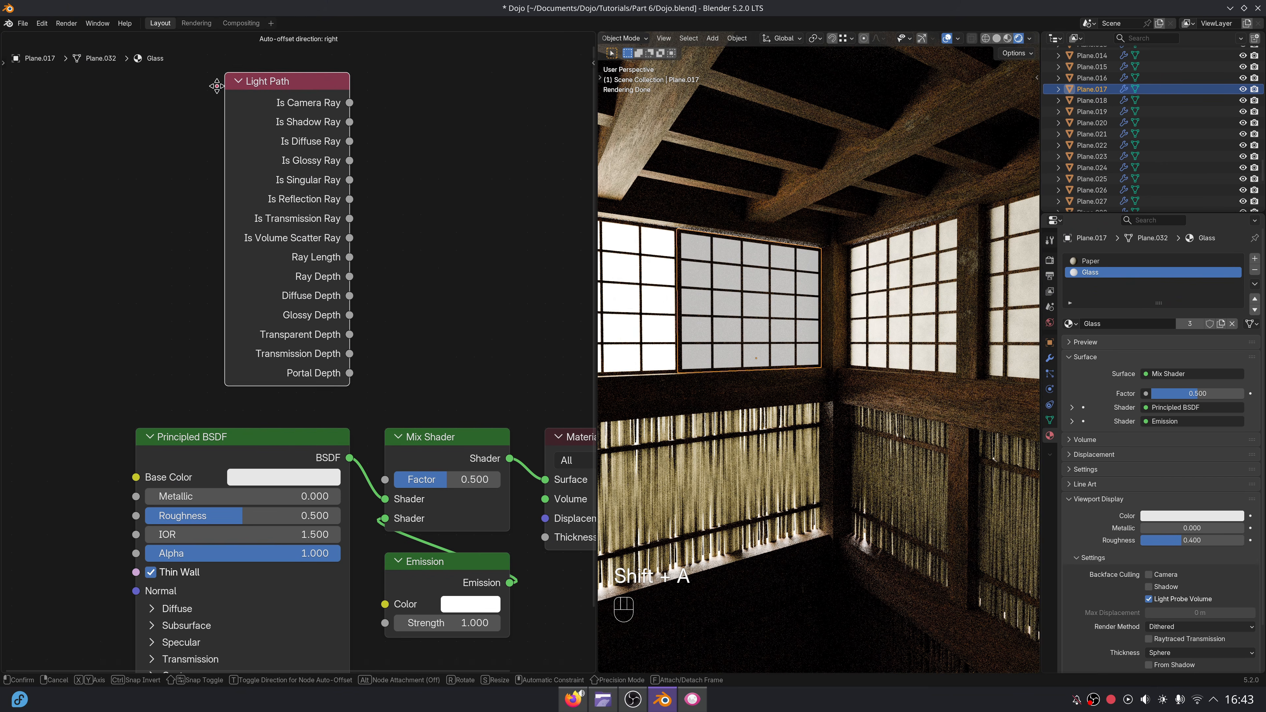
drag(390, 480, 388, 479)
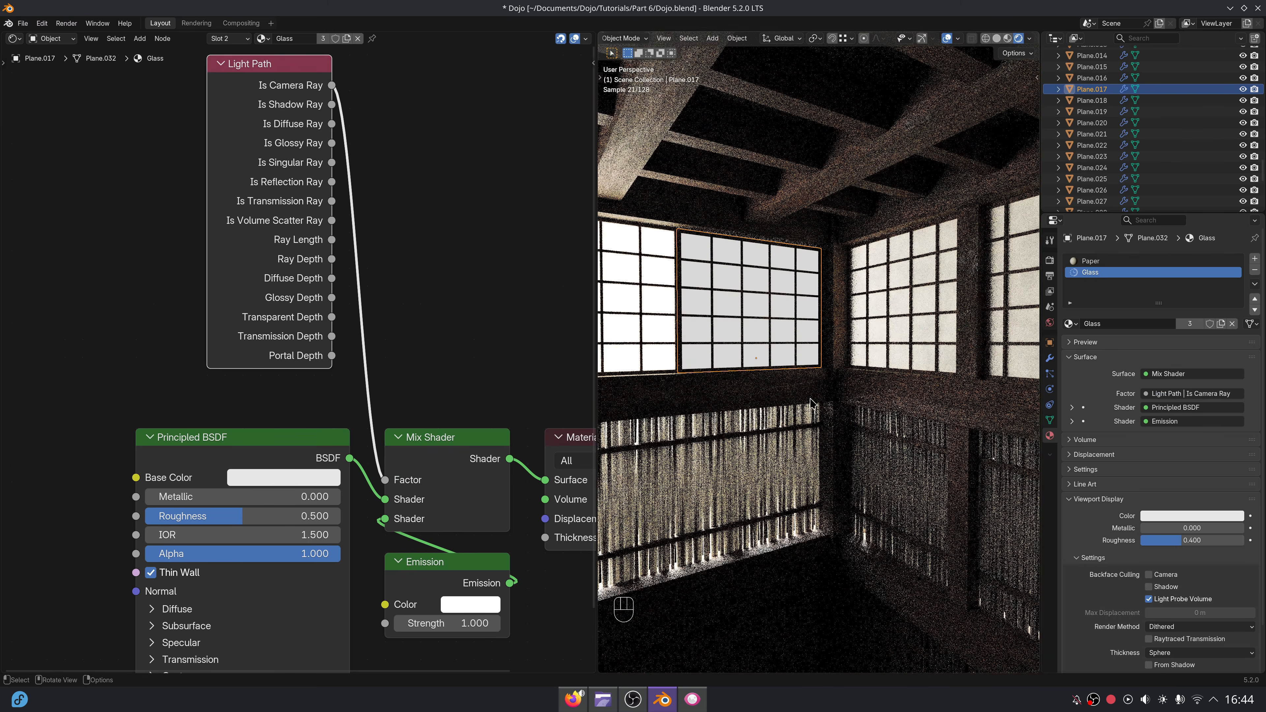
Set the Glass material's Transmission Weight to 1.000 and Roughness to 0 on the Principled BSDF.
middle_drag(894, 387, 880, 381)
scroll(412, 558, down, 3)
middle_drag(412, 559, 386, 465)
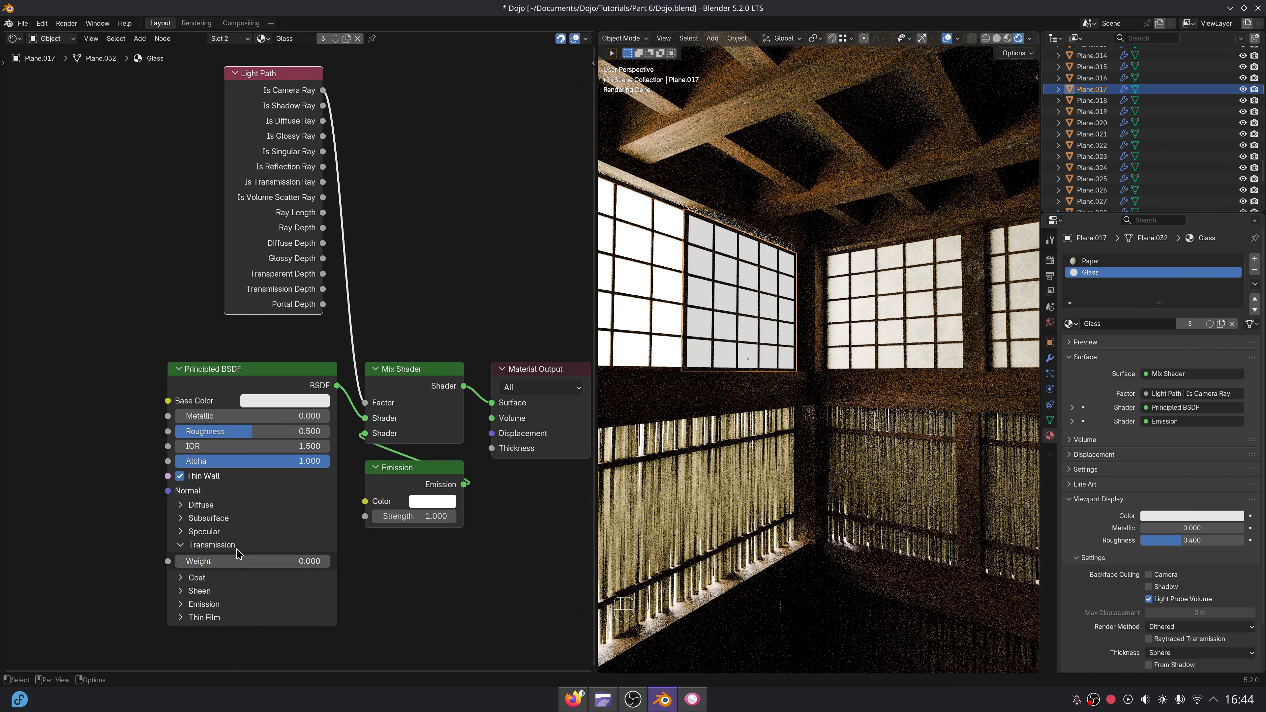
drag(238, 561, 349, 560)
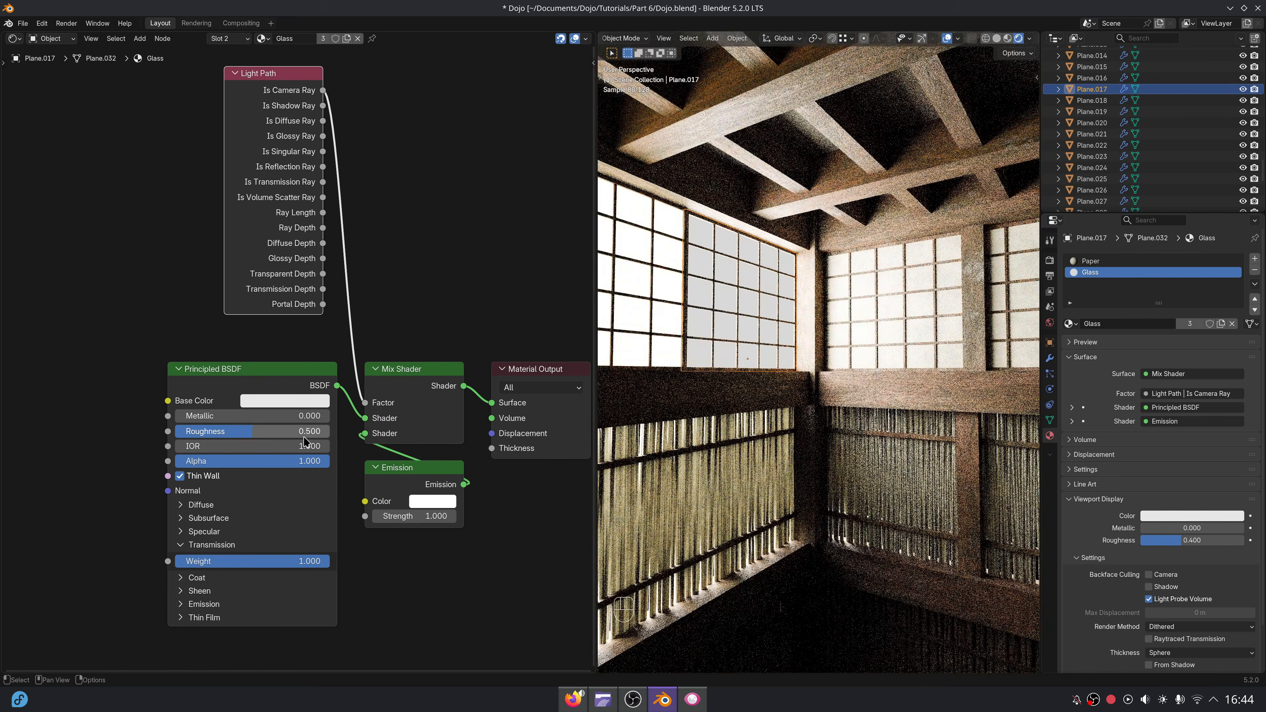
click(305, 438)
text(0)
key(Return)
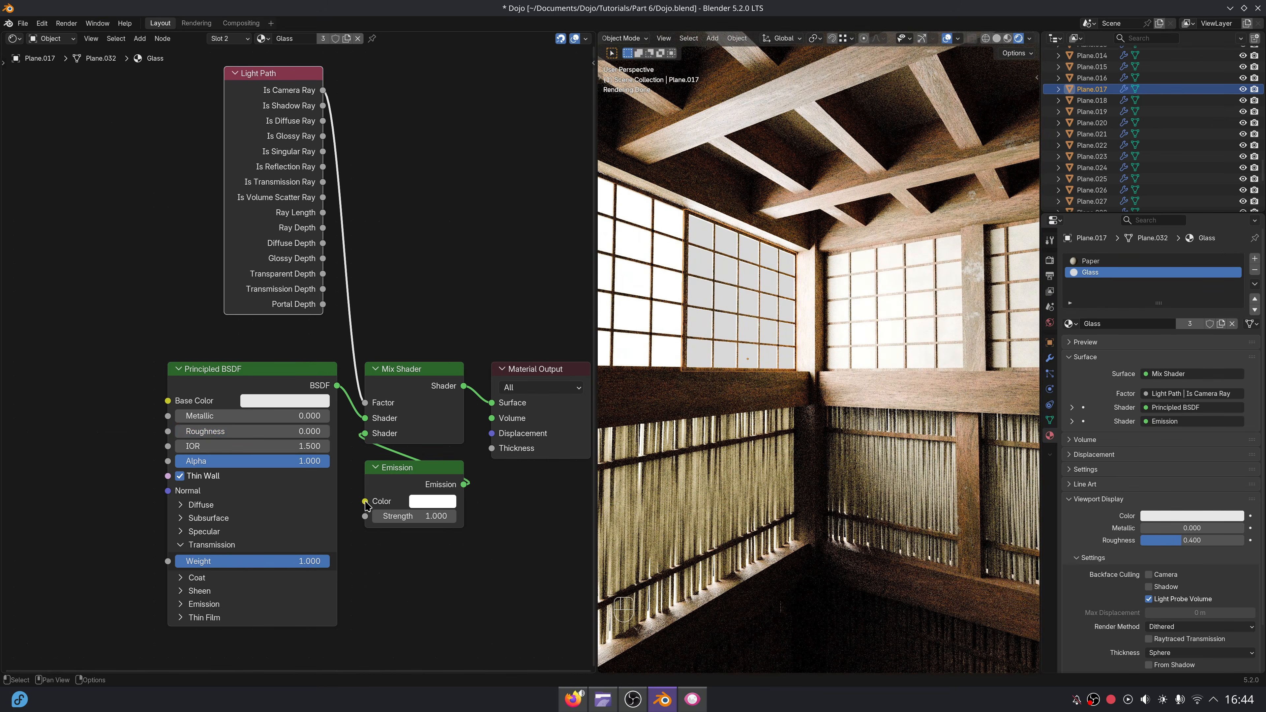
Toggle the Glass option on the corner window panel and enable Glass on the adjacent upper panel of the same wall.
scroll(814, 423, down, 4)
shift+middle_drag(900, 488, 817, 414)
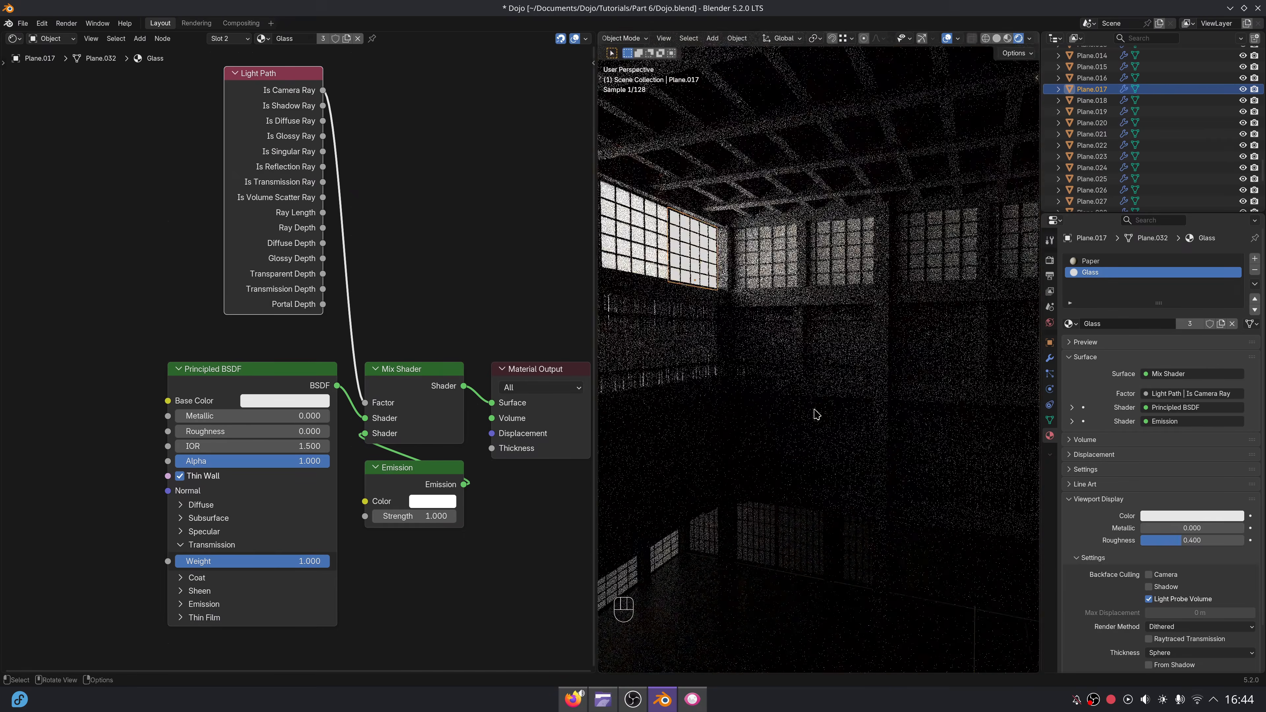
click(1050, 358)
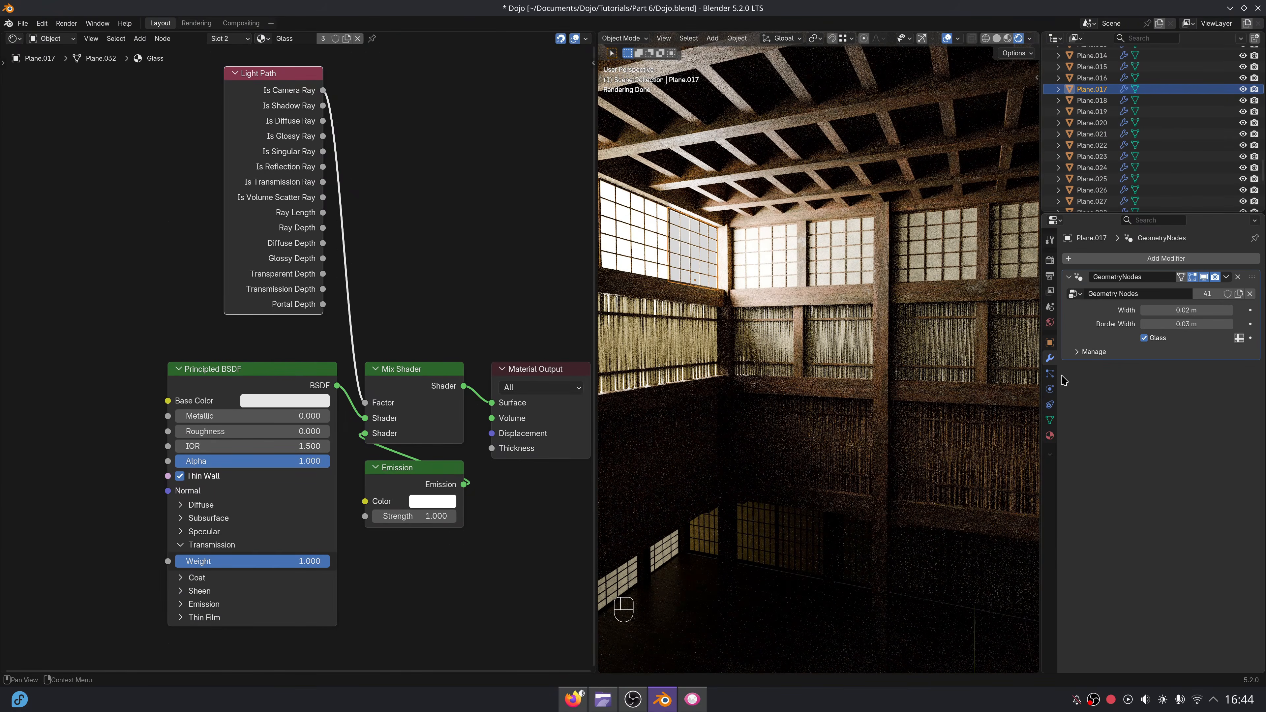
click(1145, 339)
click(632, 221)
click(1153, 341)
middle_drag(860, 407, 803, 479)
shift+middle_drag(803, 479, 863, 437)
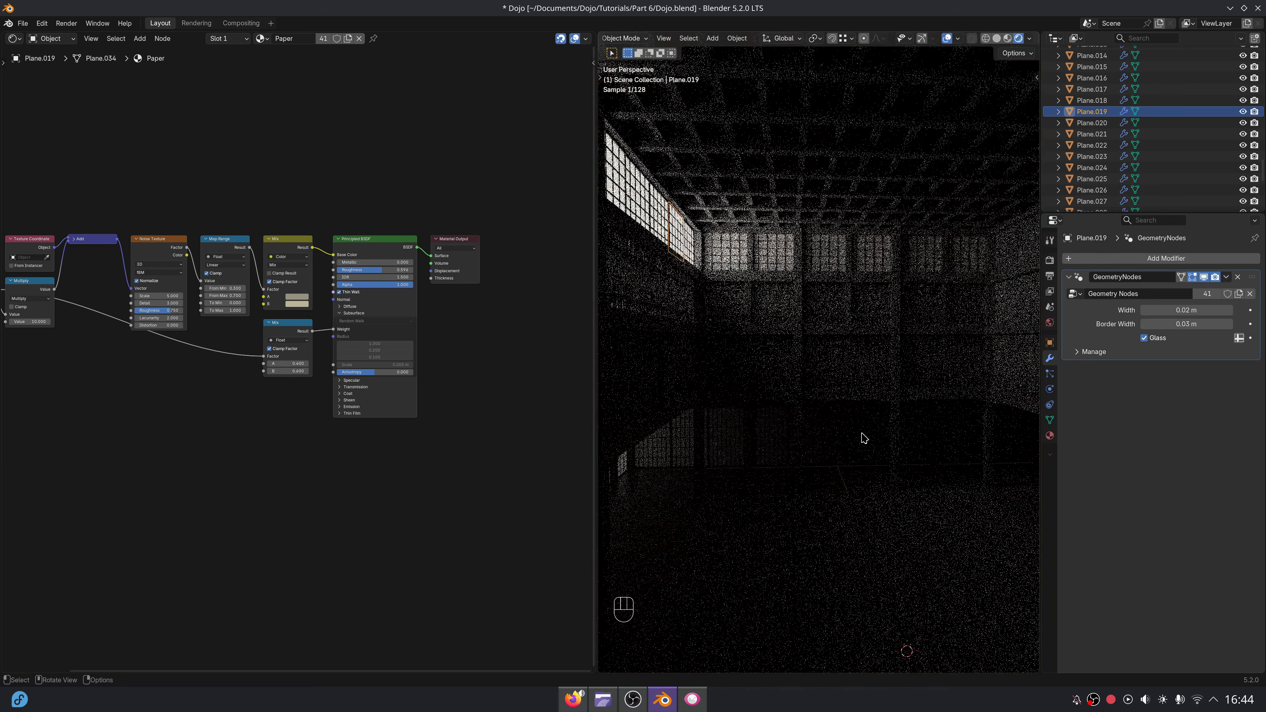
Return the viewport to solid shading and widen it over the node editor, showing the upper windows from outside.
click(998, 39)
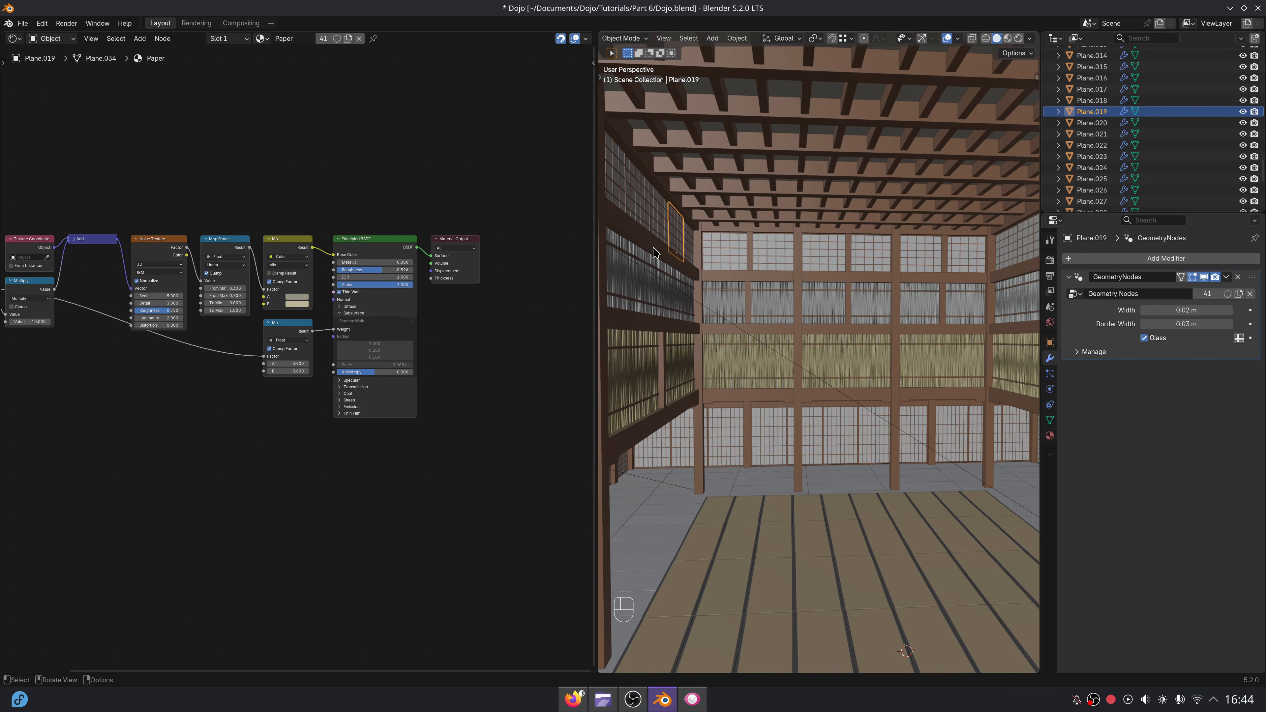
drag(597, 252, 169, 269)
middle_drag(459, 351, 486, 370)
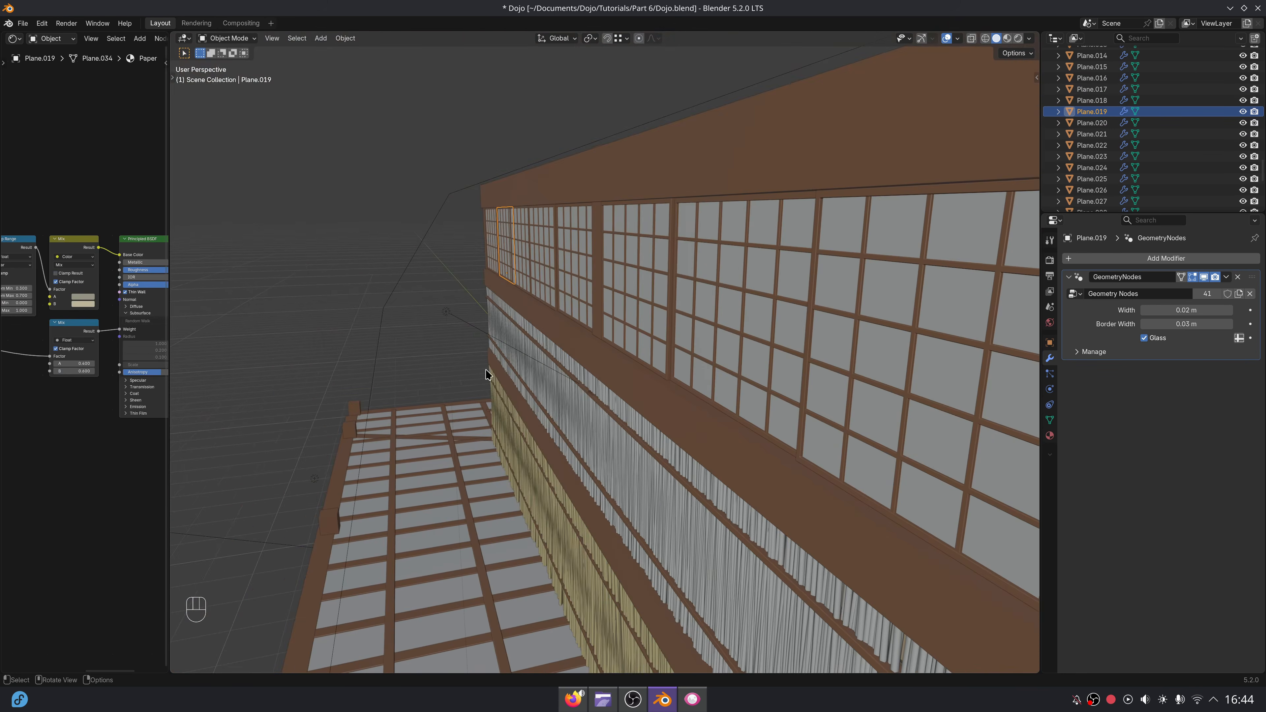
Set the Spread of the area light outside the upper windows to 16° while previewing in rendered shading.
click(432, 235)
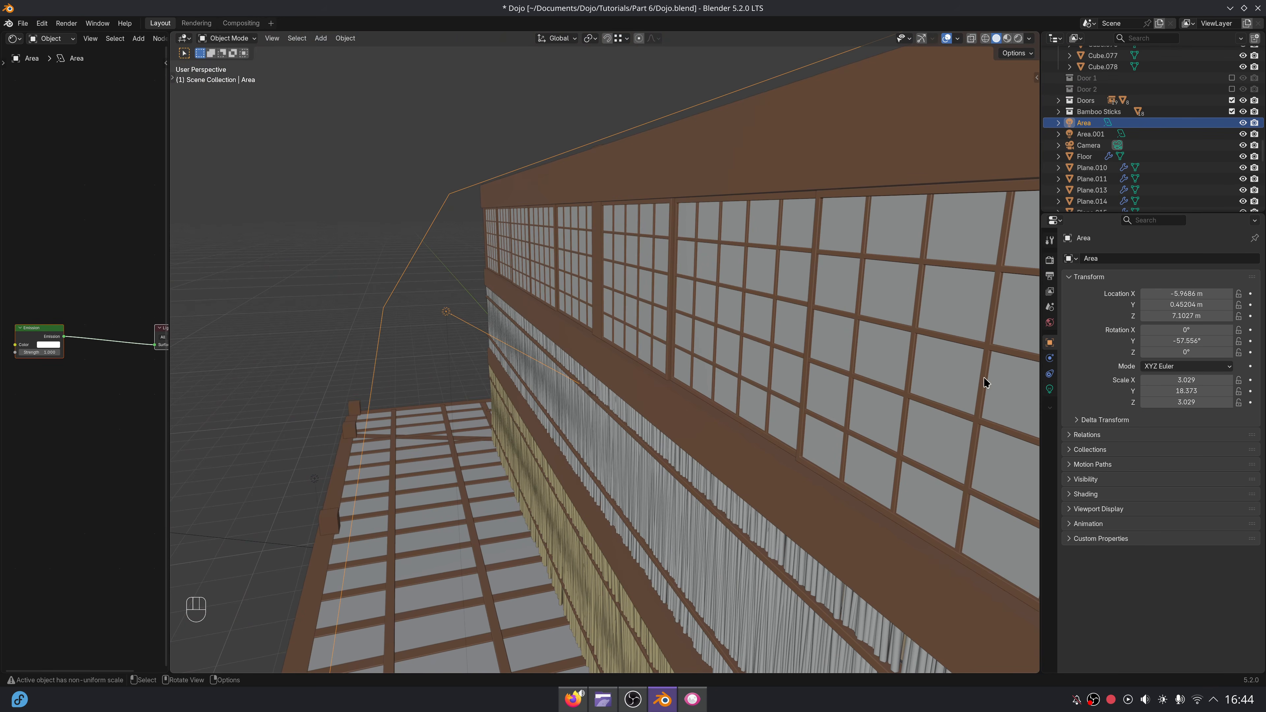
click(1050, 389)
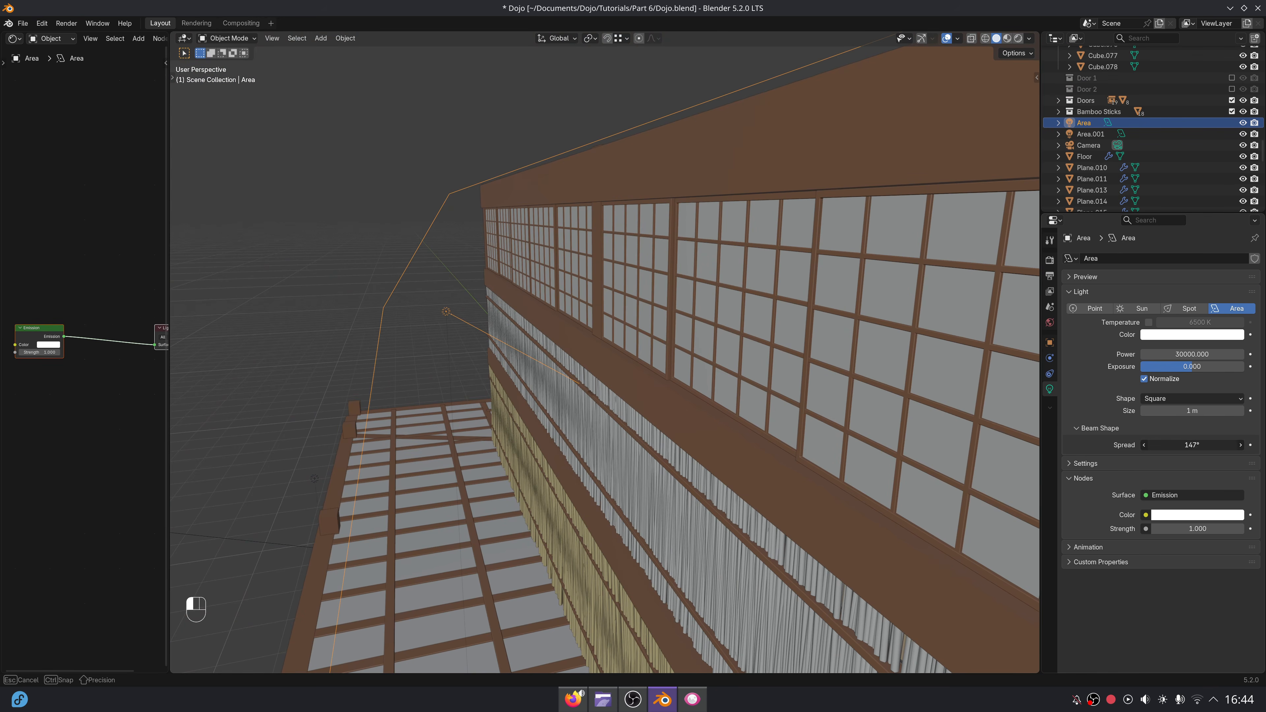
click(1019, 38)
scroll(789, 384, down, 4)
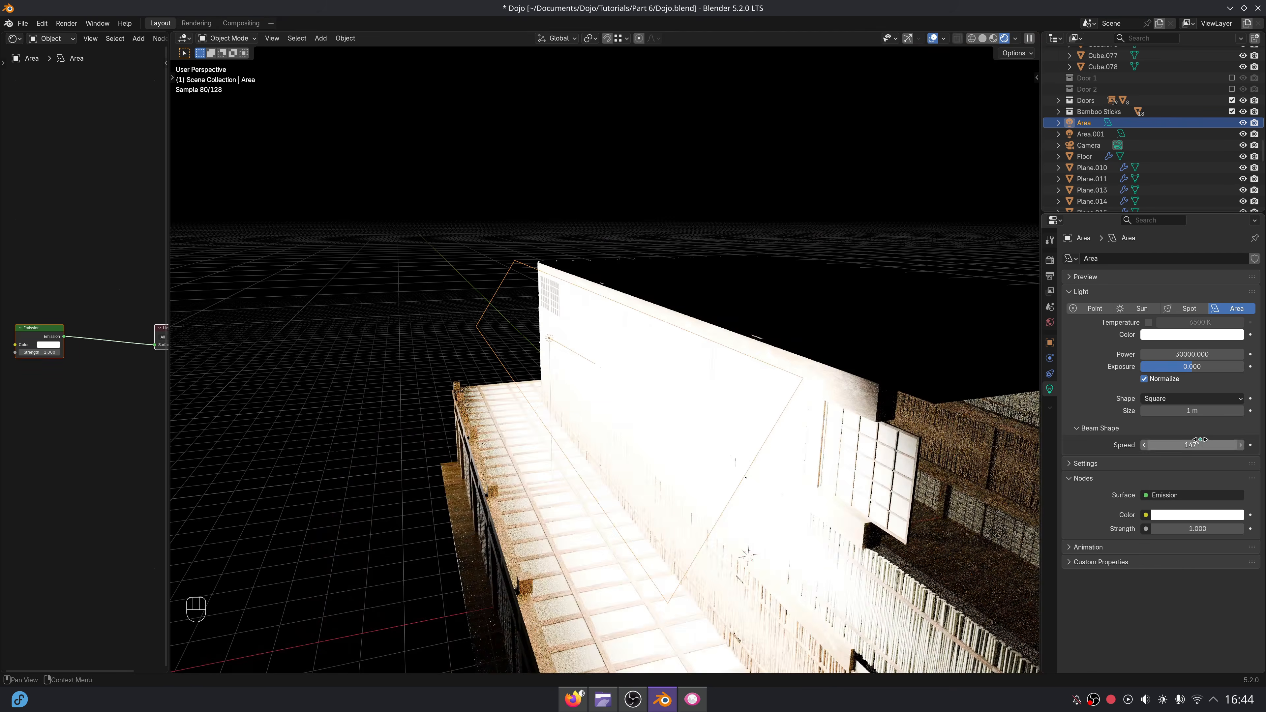
drag(1195, 444, 1125, 444)
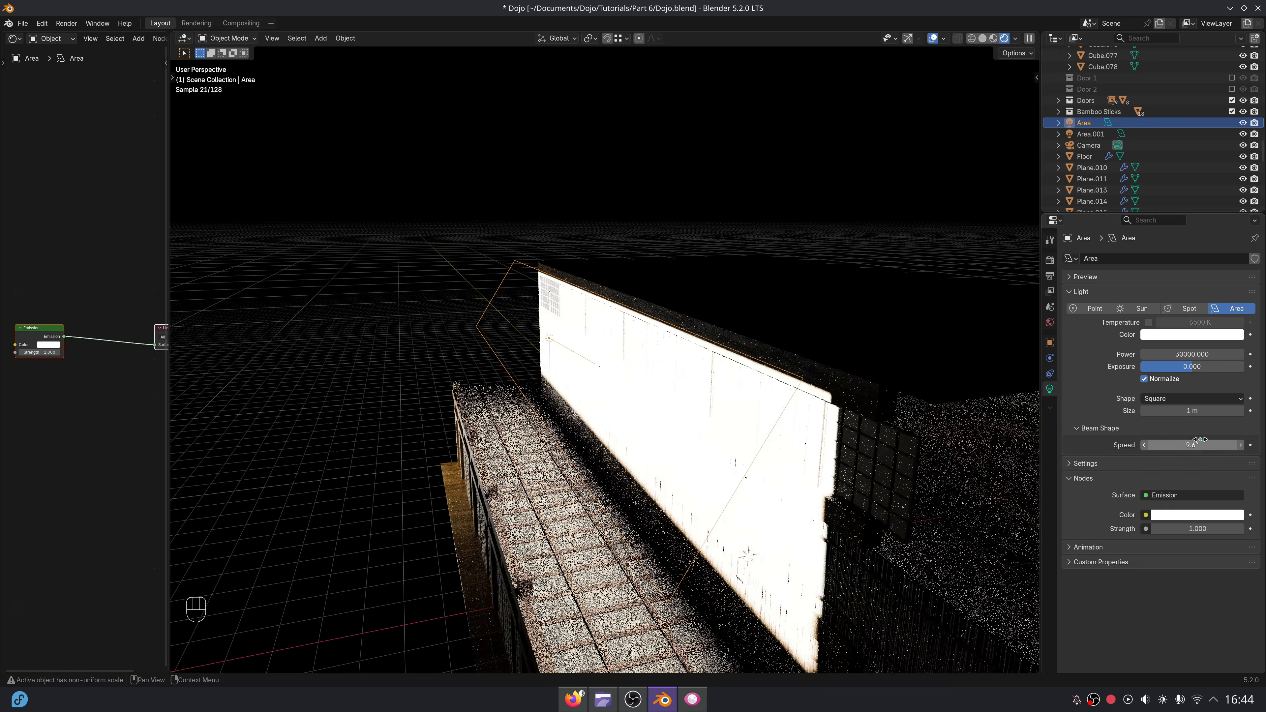
click(1202, 440)
text(16)
key(Return)
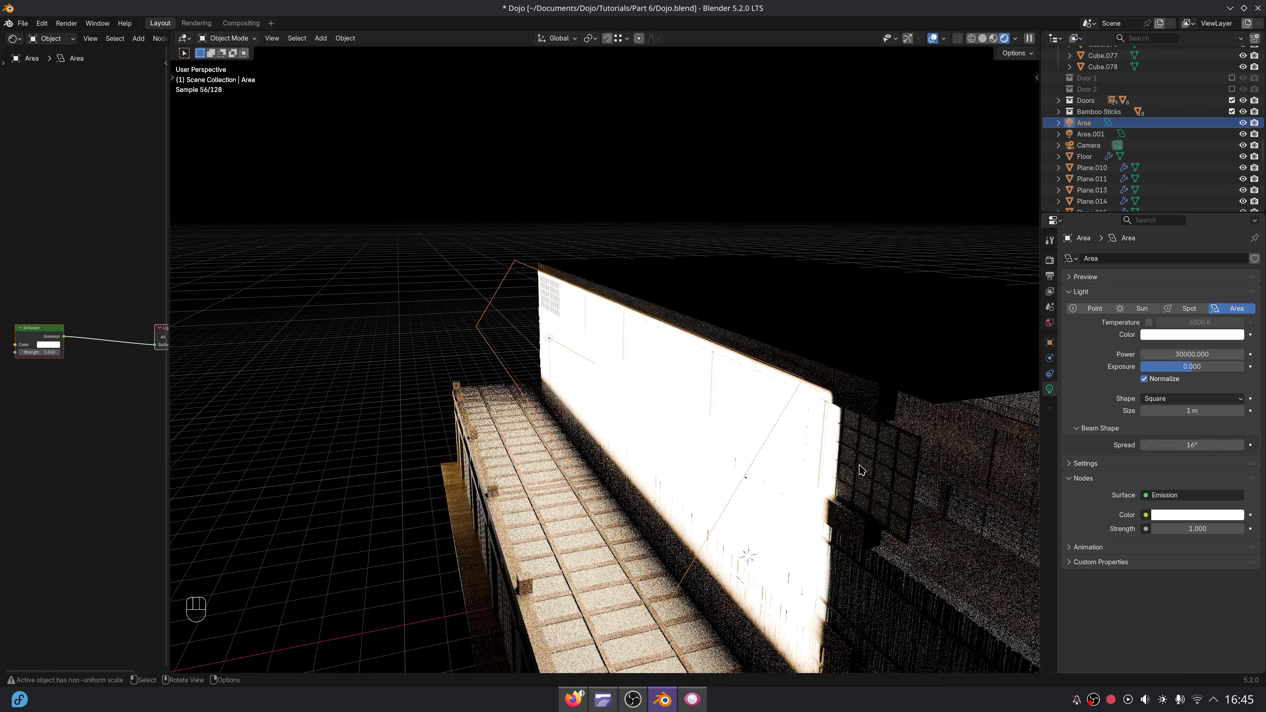
From inside the dojo, enable Glass on the far upper window panel and on another upper panel of the same wall.
middle_drag(967, 464, 823, 421)
scroll(837, 438, up, 2)
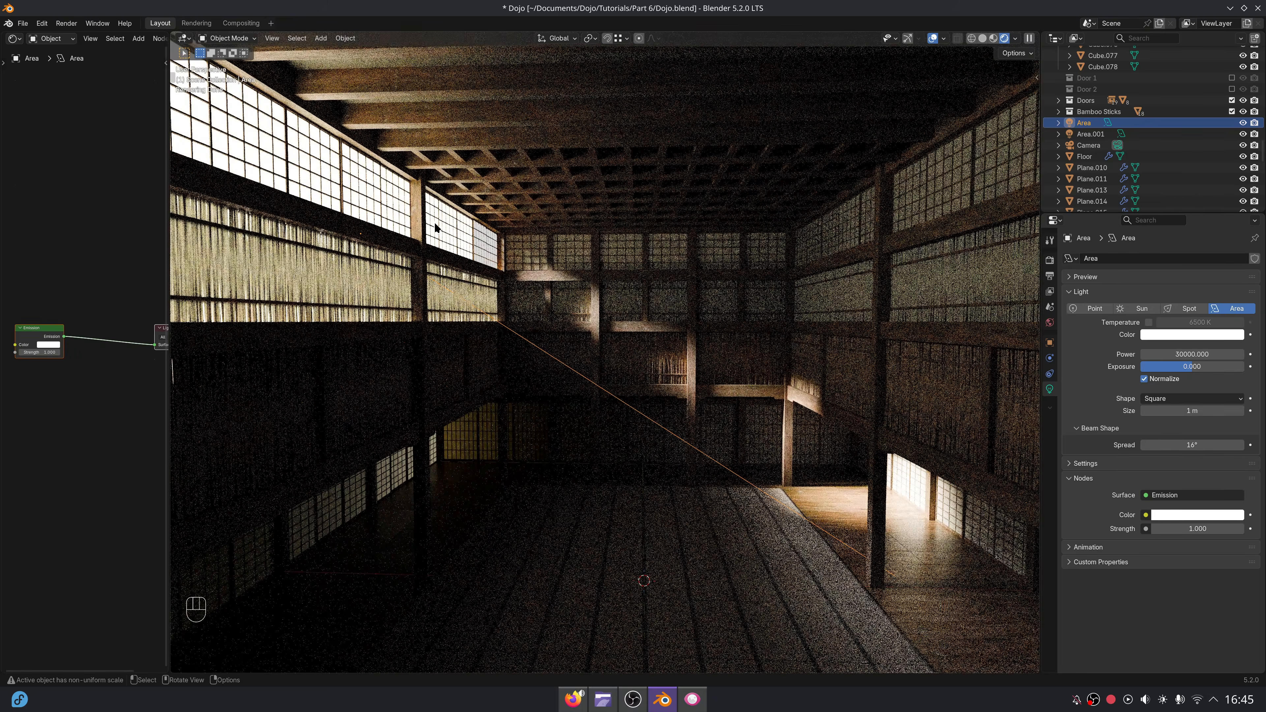
click(439, 234)
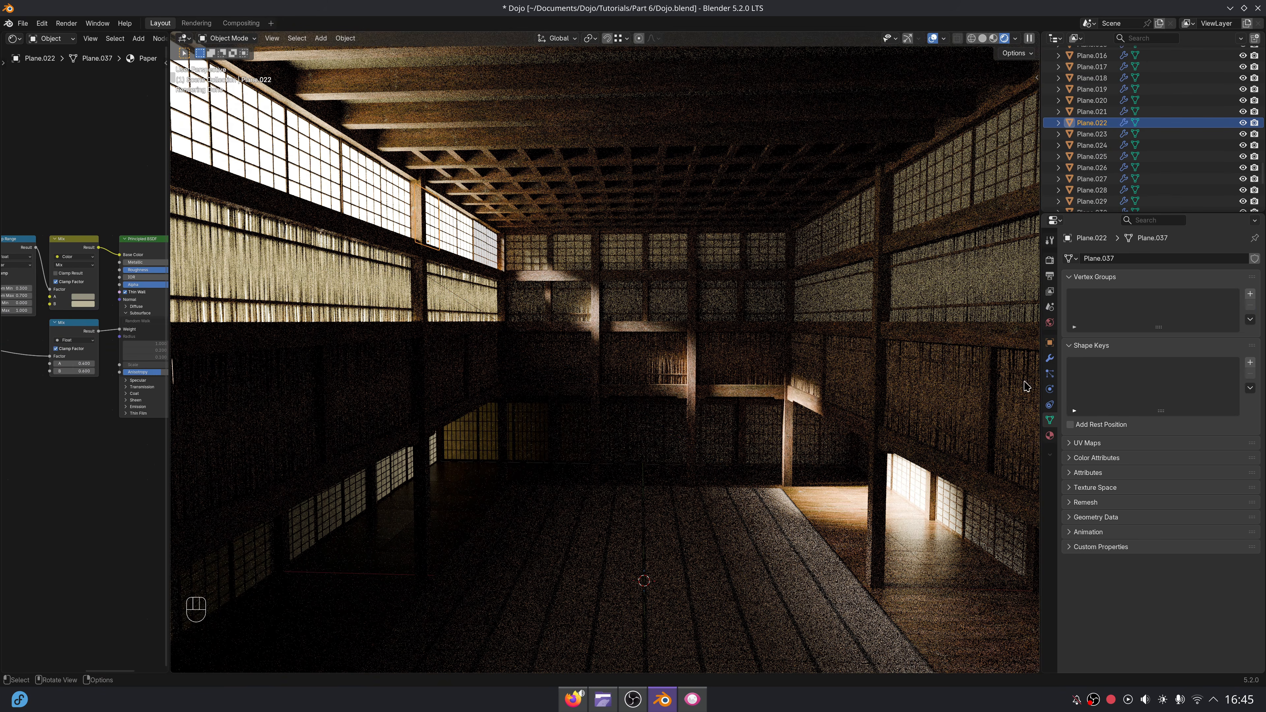
click(1049, 358)
click(1145, 337)
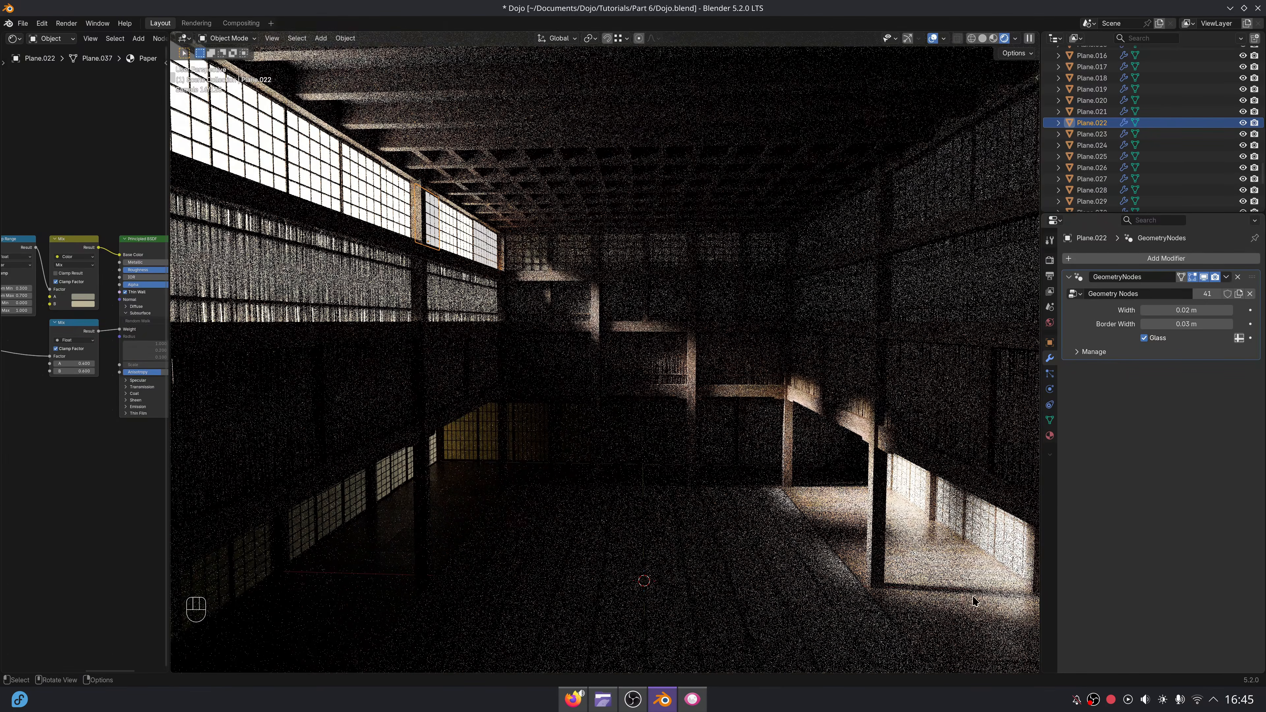
click(378, 219)
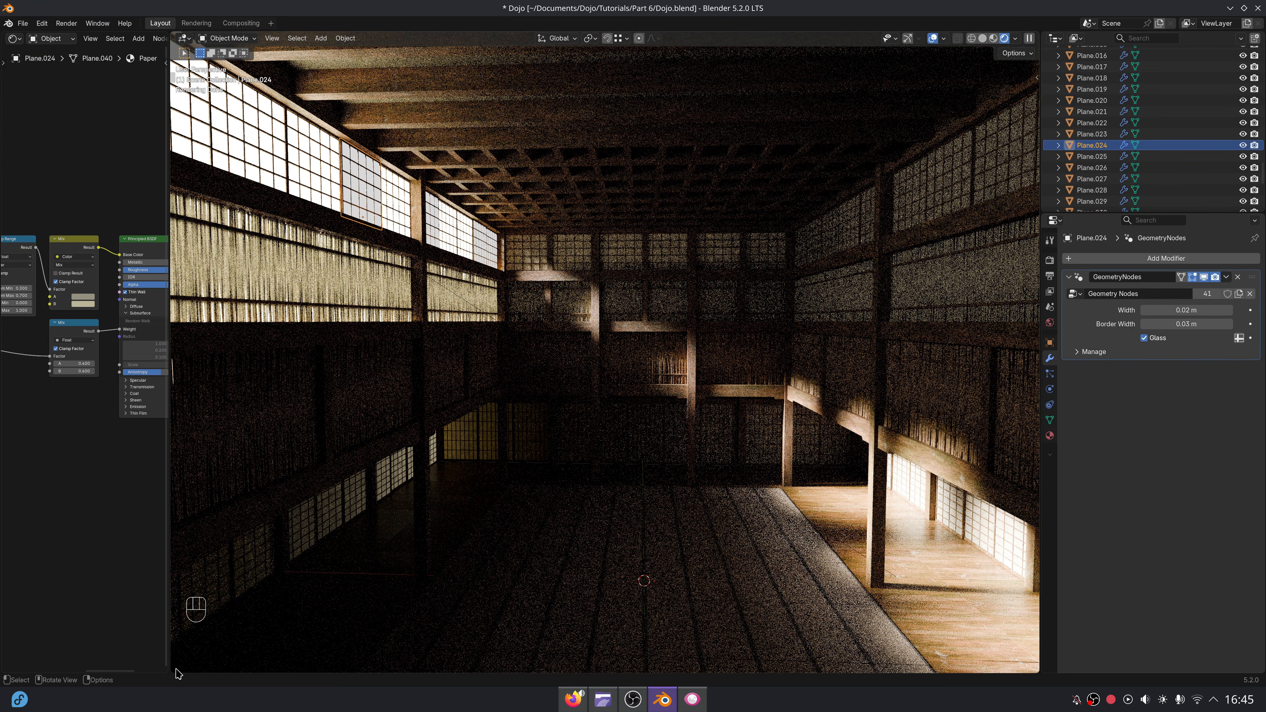
Split the 3D viewport into two stacked views, with the rendered one looking through the camera.
drag(173, 670, 184, 353)
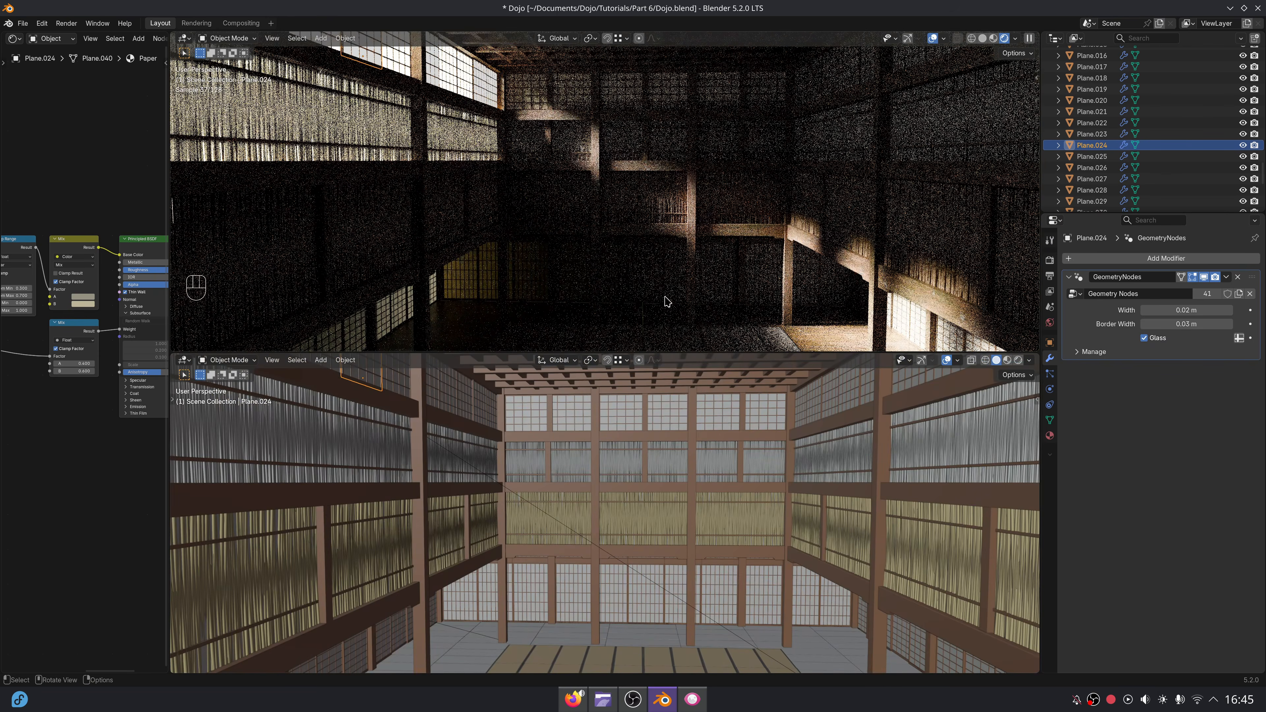
key(KP_0)
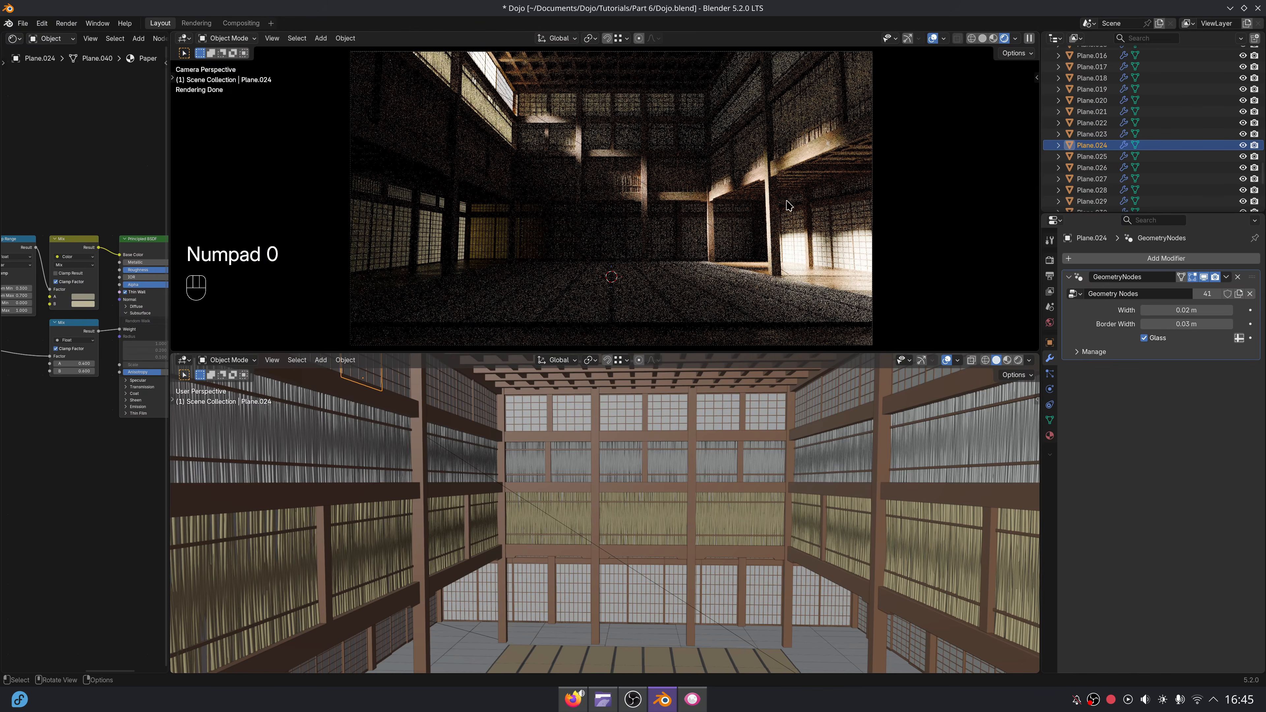
scroll(581, 493, down, 6)
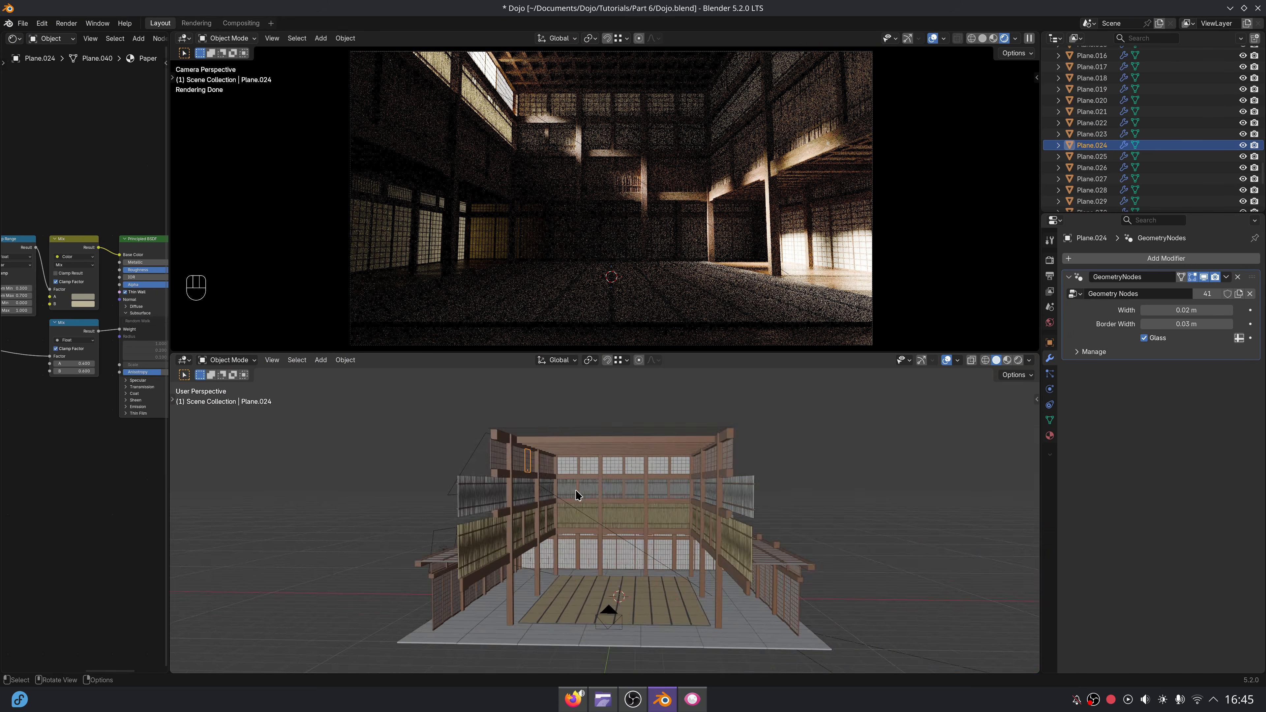
Rotate the area light outside the upper windows about the global Z axis to about 2.5°.
middle_drag(504, 496, 551, 499)
scroll(550, 499, up, 3)
click(514, 439)
middle_drag(514, 439, 786, 543)
scroll(786, 543, down, 1)
key(r)
key(z)
click(789, 534)
mouse_move(789, 533)
middle_down()
mouse_move(812, 558)
mouse_move(798, 554)
middle_up()
key(r)
key(z)
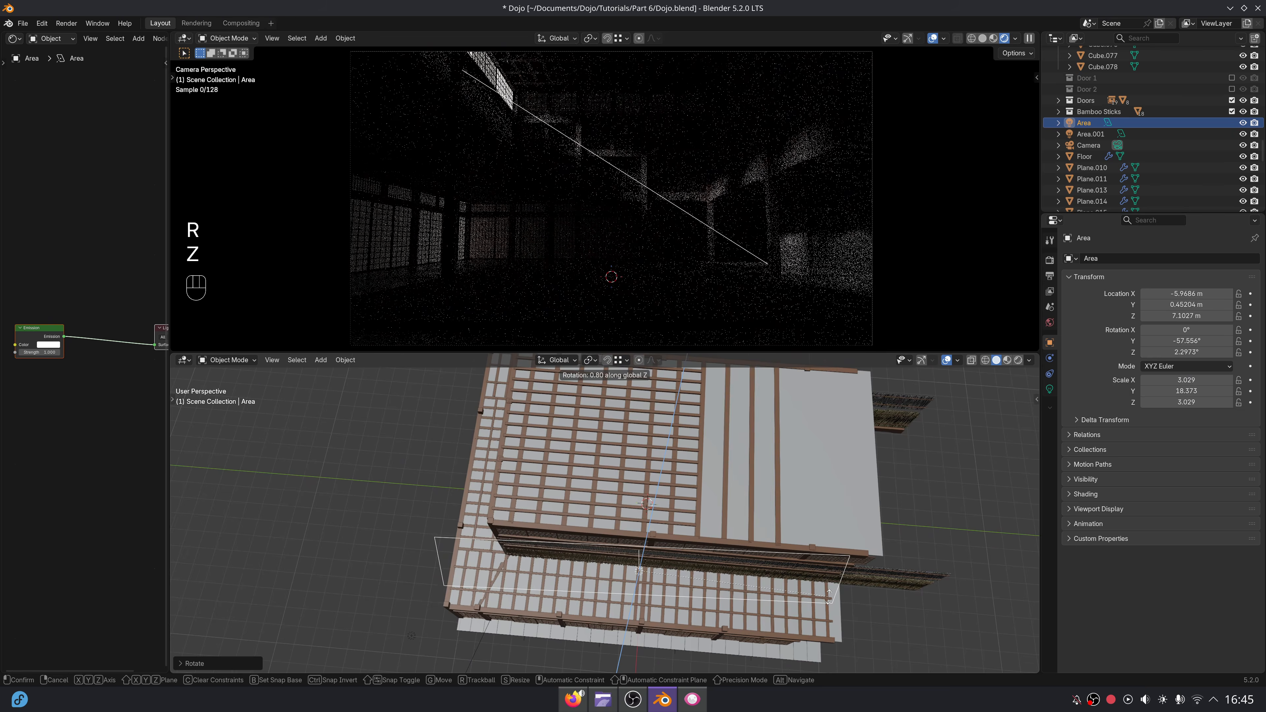
click(771, 535)
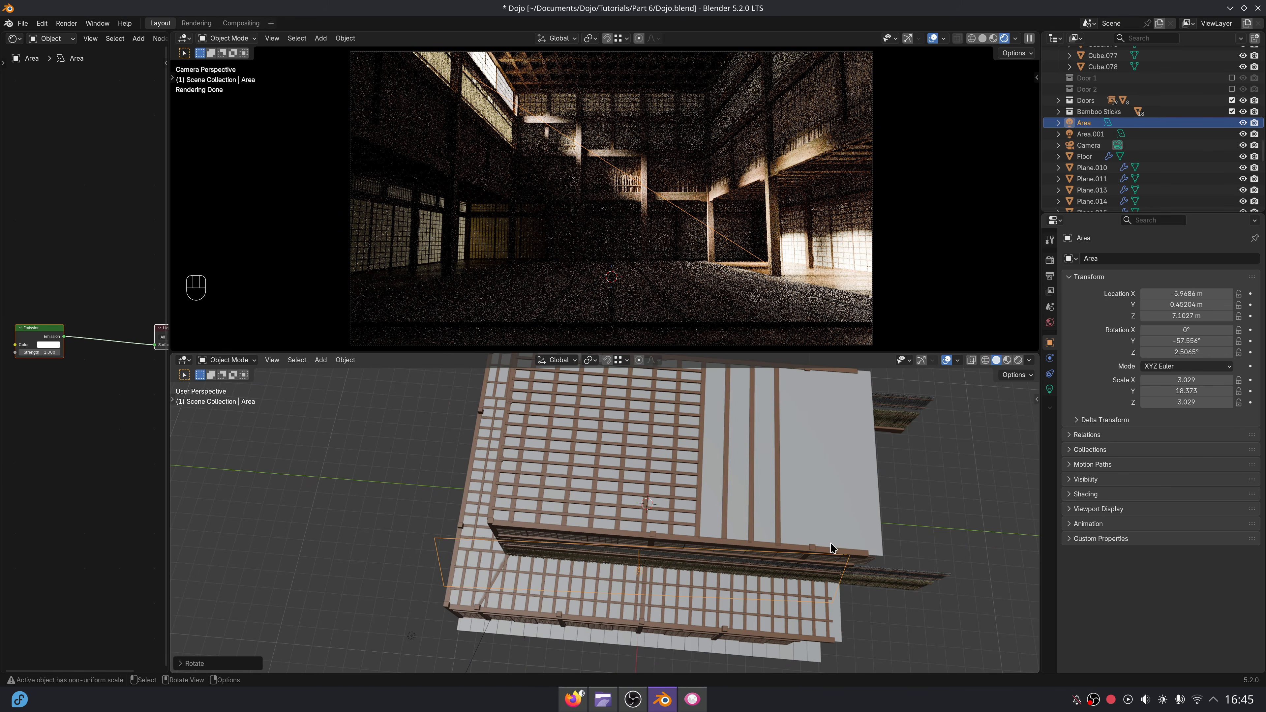
Merge the two viewports back into a single solid-shaded view of the dojo interior.
middle_drag(834, 548, 766, 486)
shift+middle_drag(766, 487, 743, 513)
scroll(757, 462, up, 5)
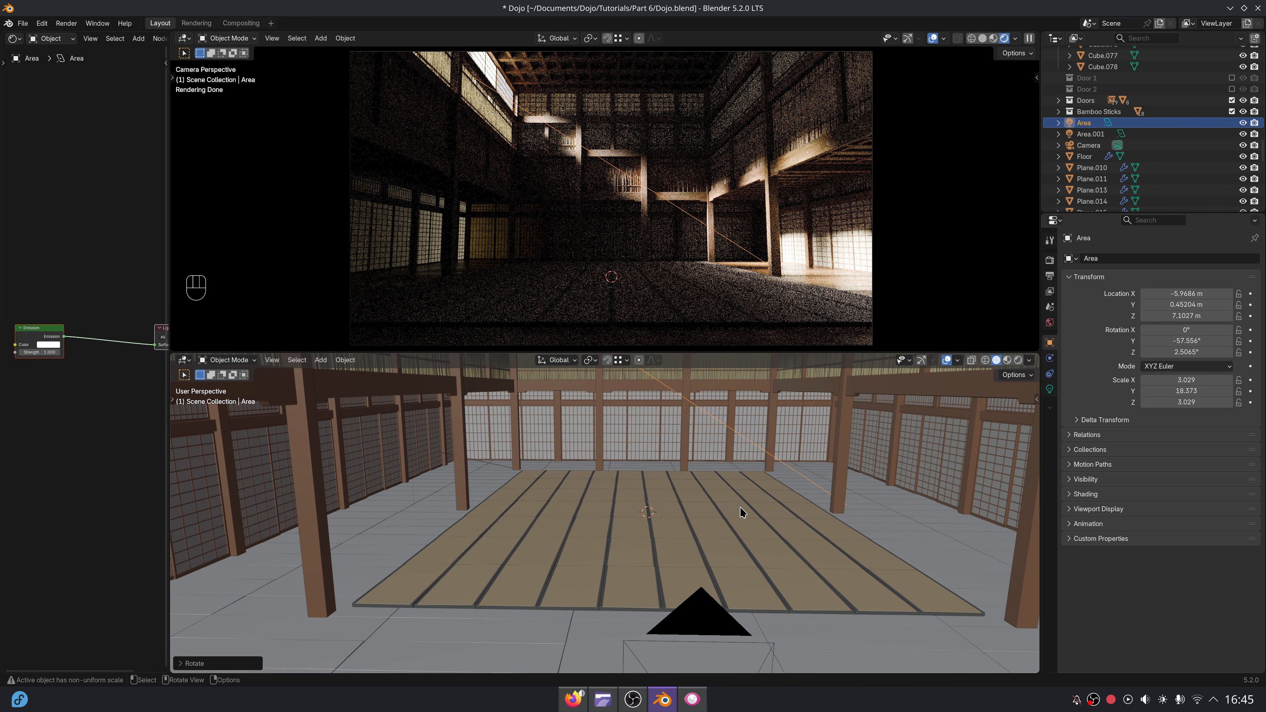
drag(176, 358, 182, 331)
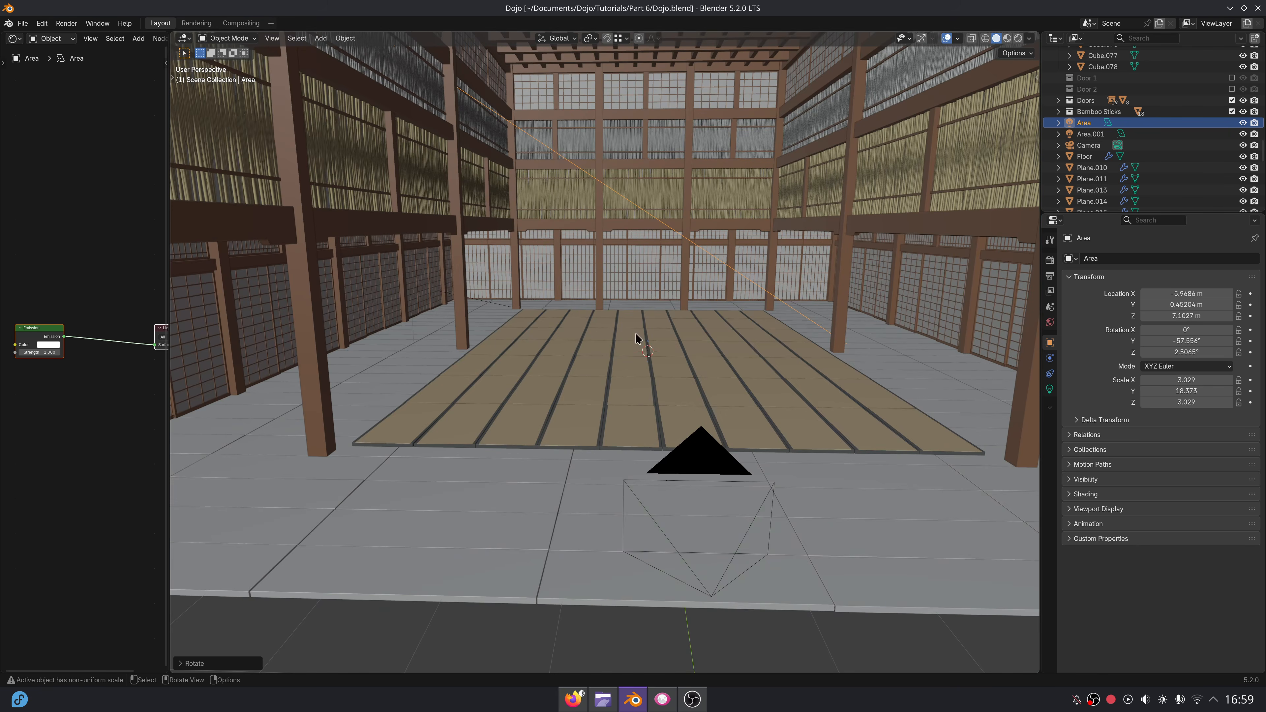
Select all the upper window panels along the long wall beside the area light.
middle_drag(792, 286, 786, 382)
scroll(784, 377, down, 8)
middle_drag(668, 349, 727, 371)
scroll(726, 371, up, 3)
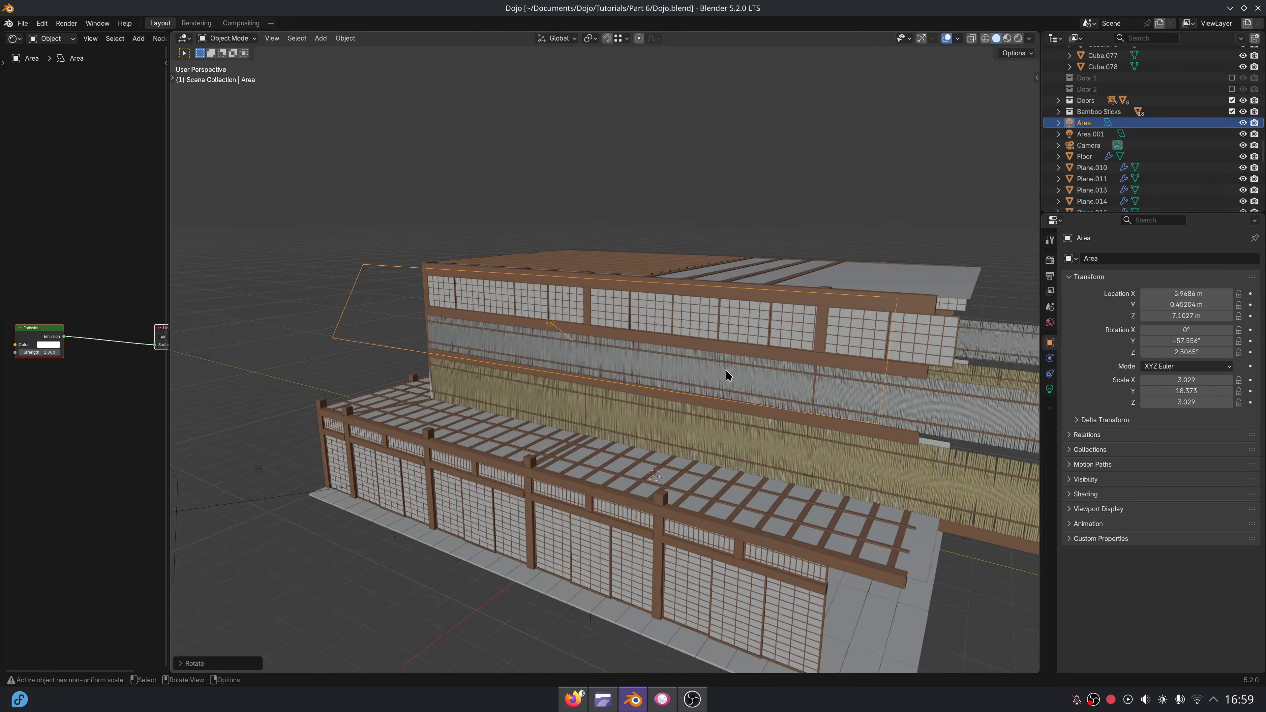
click(904, 327)
shift+click(855, 329)
shift+click(800, 330)
shift+click(744, 324)
shift+click(695, 316)
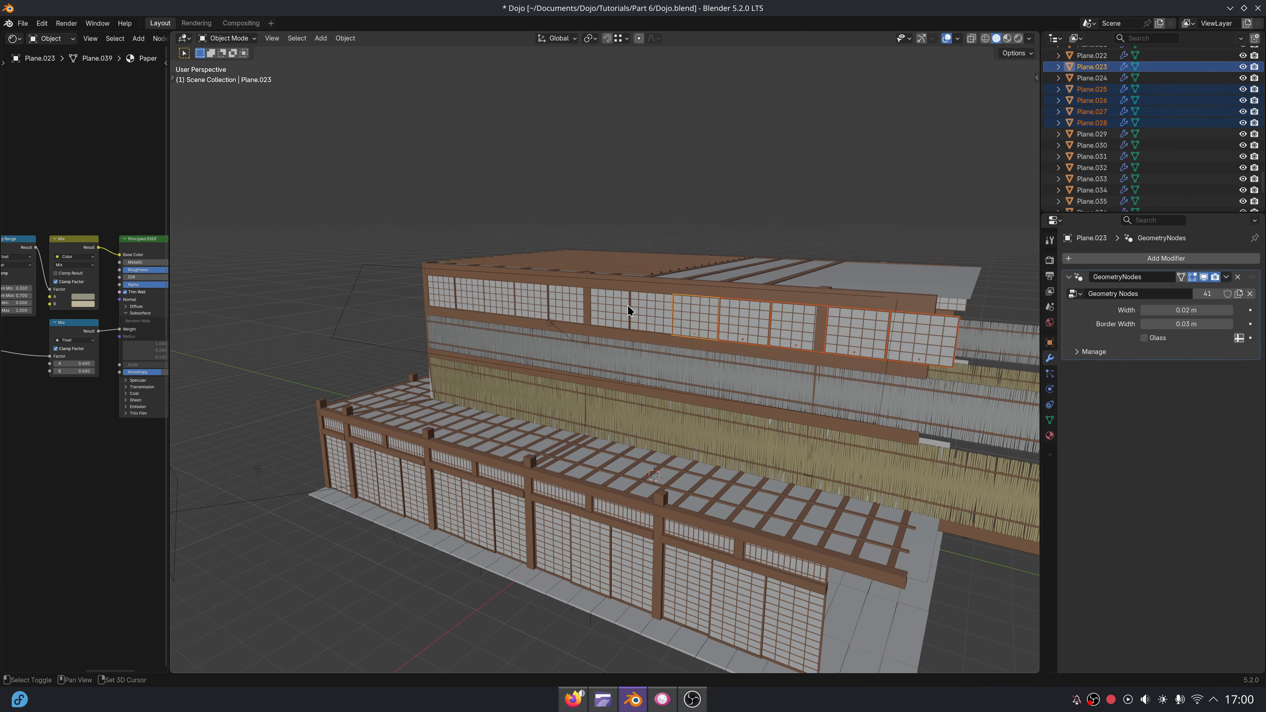
shift+click(534, 300)
shift+click(500, 297)
shift+click(471, 295)
shift+click(442, 294)
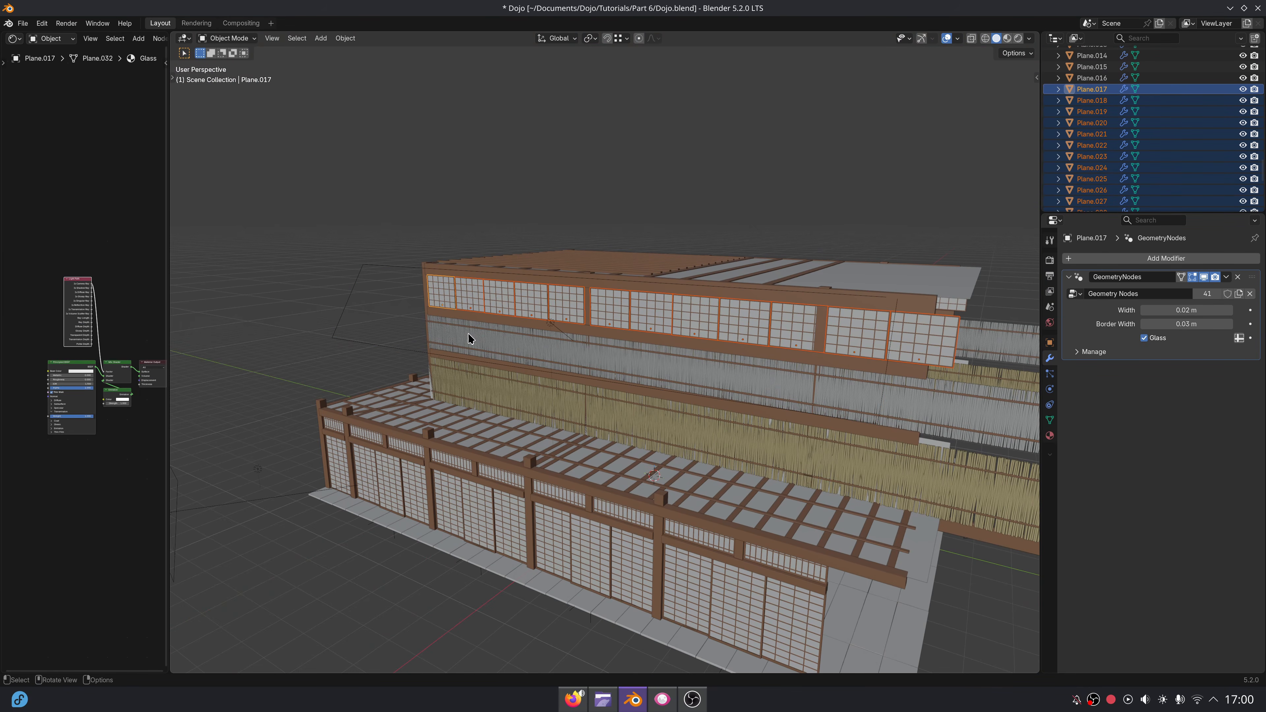
Add the upper window panels of the dojo's short end wall to the selection.
middle_drag(470, 335, 624, 331)
shift+click(587, 315)
shift+click(641, 312)
shift+click(670, 308)
shift+click(538, 315)
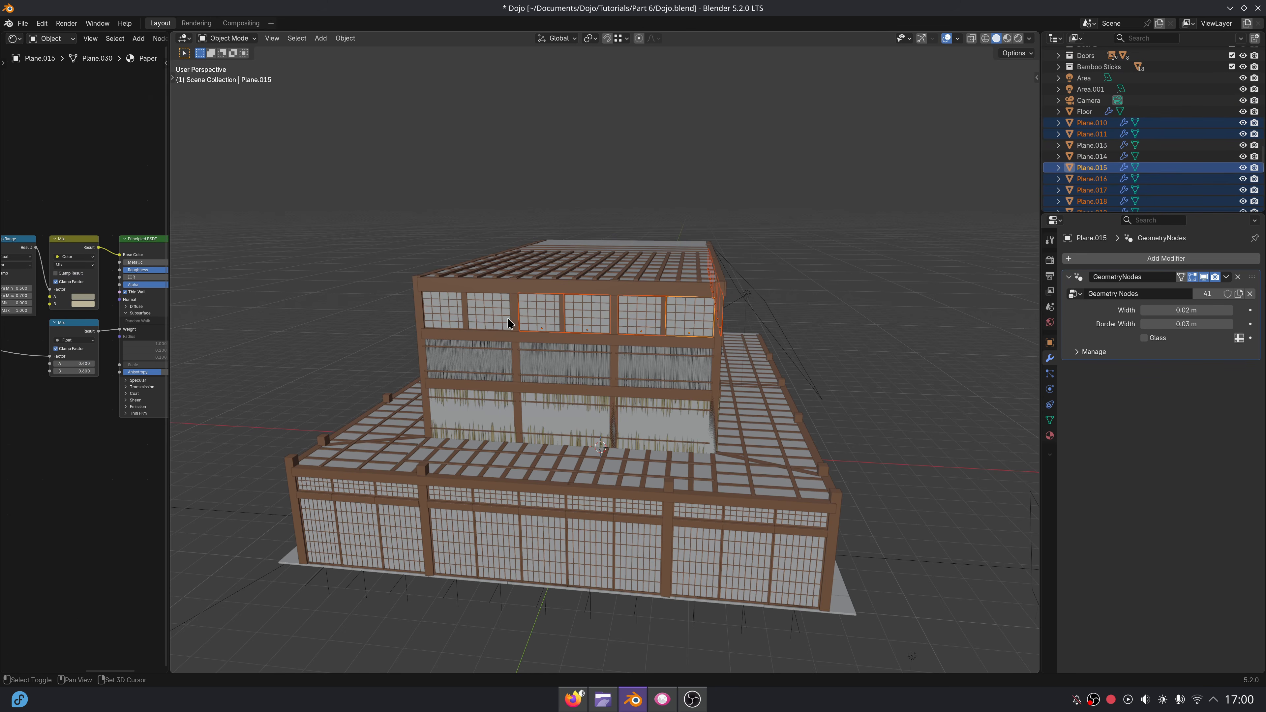
shift+click(491, 312)
shift+click(439, 304)
Add all the upper window panels along the opposite long wall to the selection.
middle_drag(439, 304, 783, 336)
shift+click(761, 324)
shift+click(718, 329)
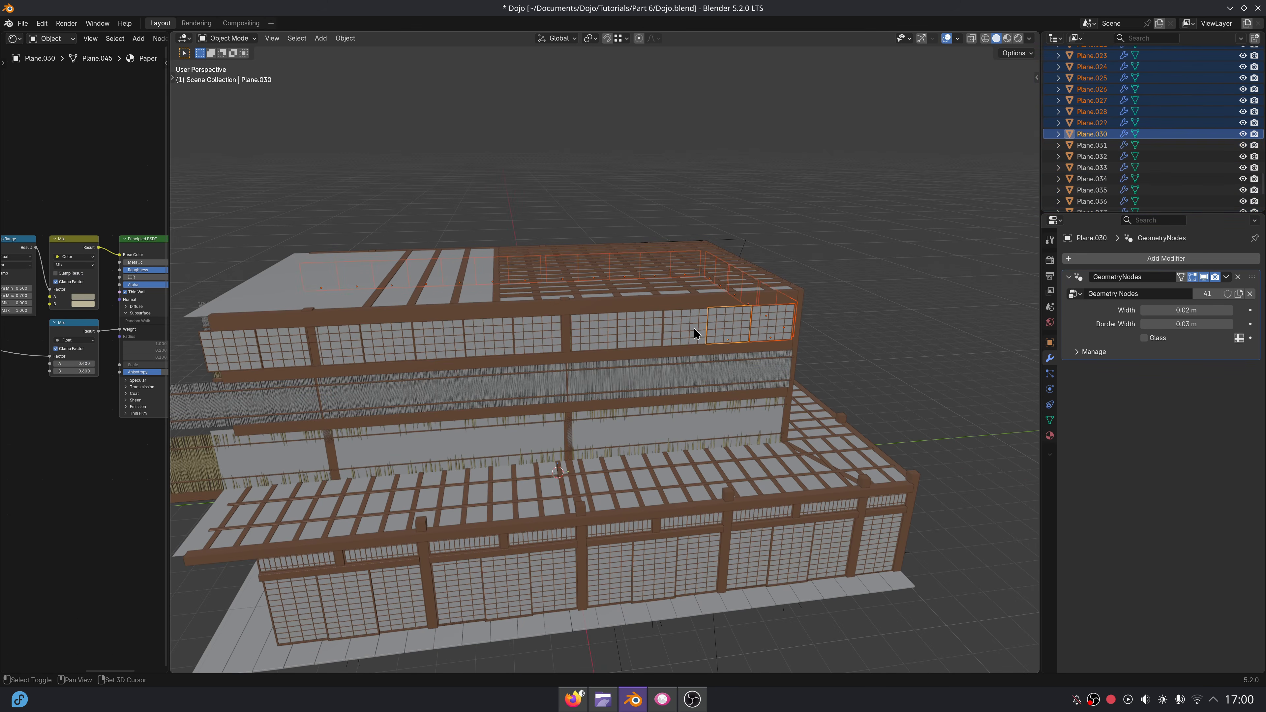
shift+click(683, 332)
shift+click(640, 334)
shift+click(593, 333)
shift+click(536, 342)
shift+click(489, 344)
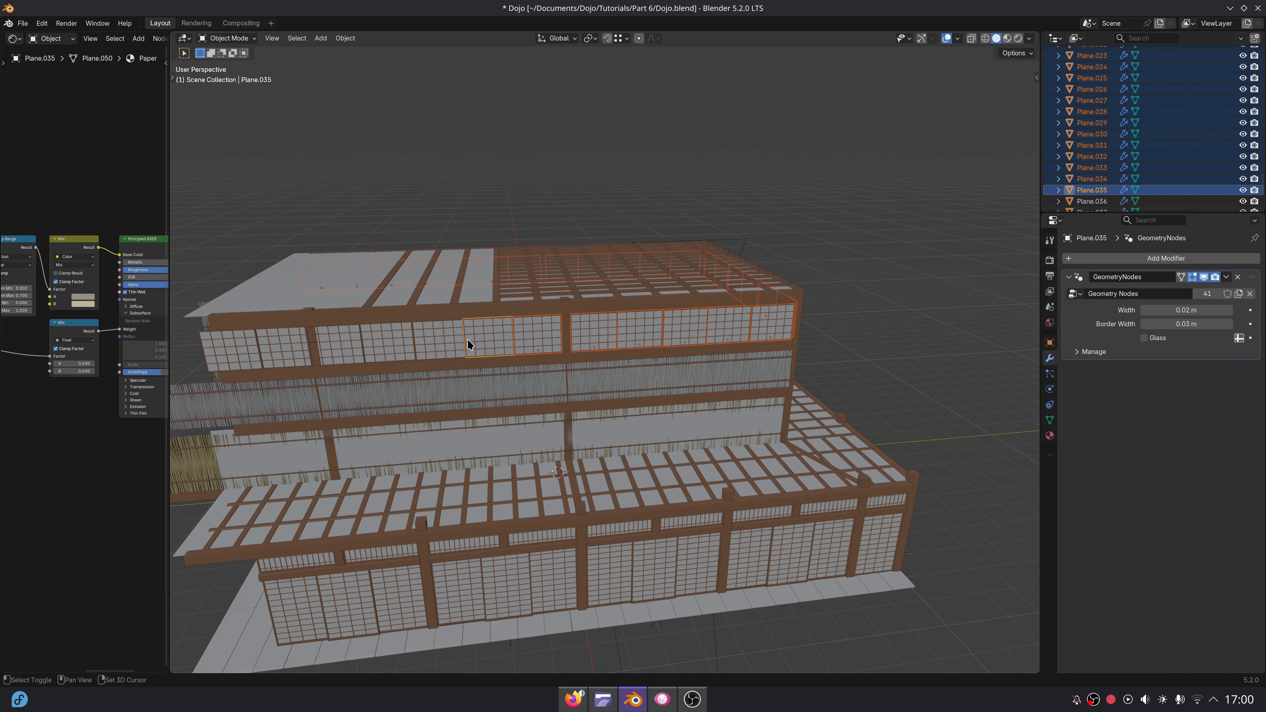
shift+click(438, 345)
shift+click(389, 347)
shift+click(336, 350)
shift+click(284, 352)
shift+click(229, 354)
Move the selected window panels to a new collection named Windows and collapse the Columns collection.
key(m)
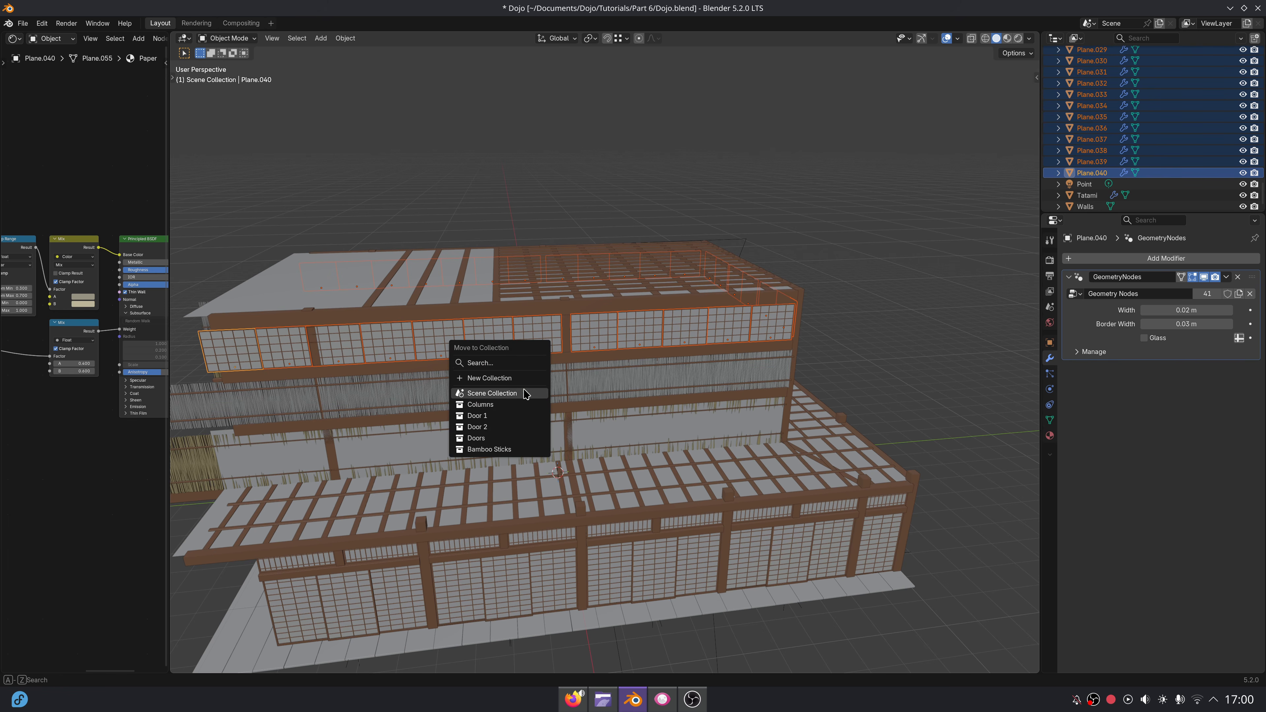
click(503, 382)
text(Windows)
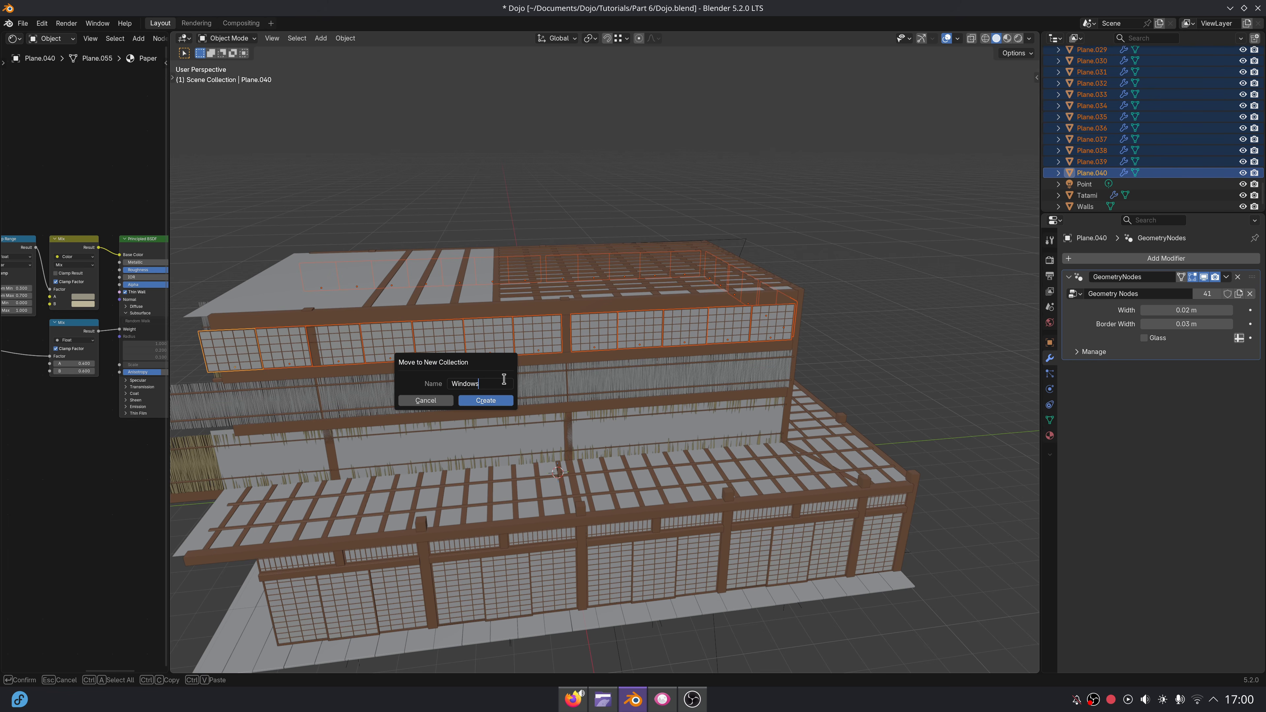
click(486, 400)
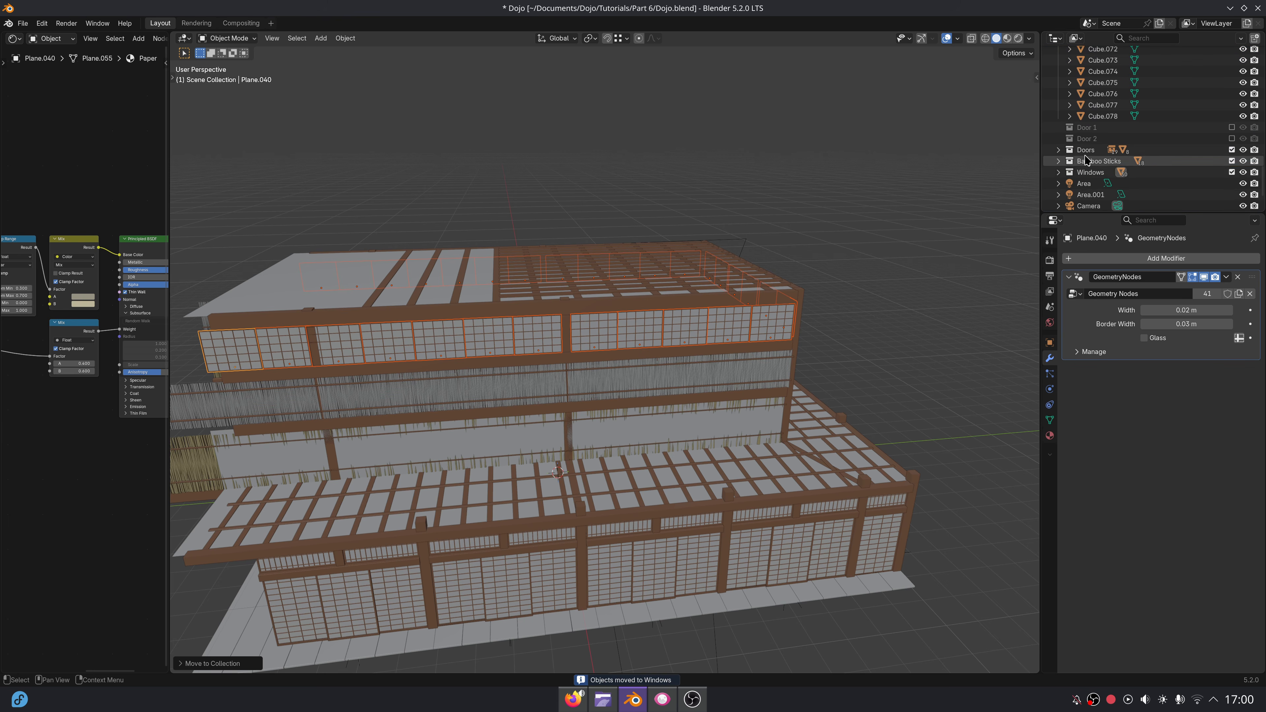
scroll(1087, 159, up, 10)
click(1059, 64)
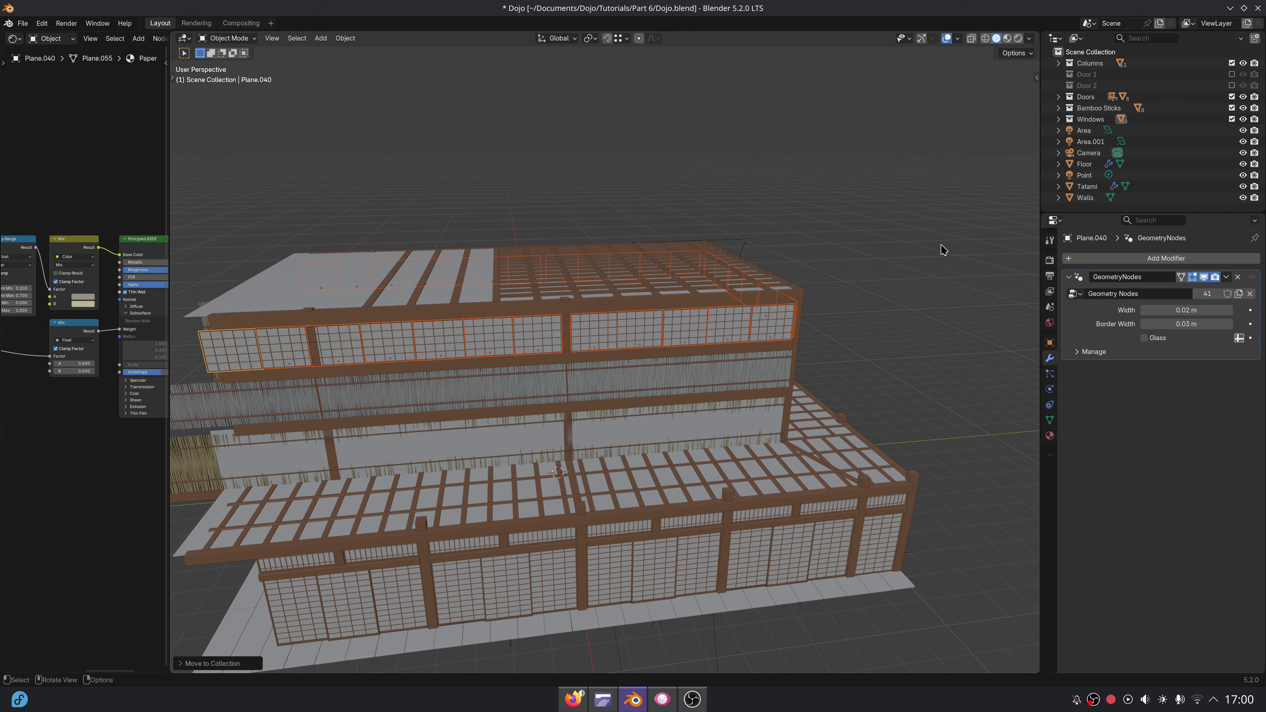
Add a cylinder mesh at the 3D cursor on the tatami floor inside the dojo.
middle_drag(741, 371, 713, 334)
scroll(773, 414, up, 6)
shift+middle_drag(774, 414, 700, 299)
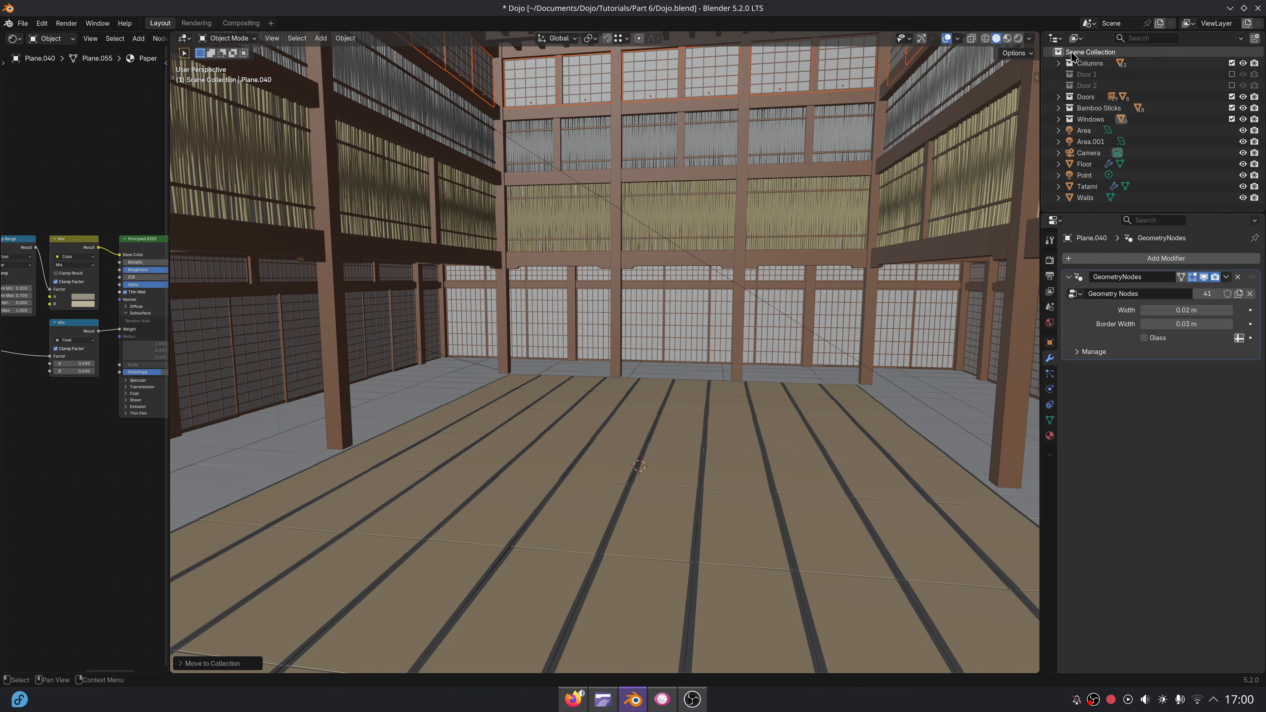
shift+middle_drag(753, 458, 725, 405)
key(shift+a)
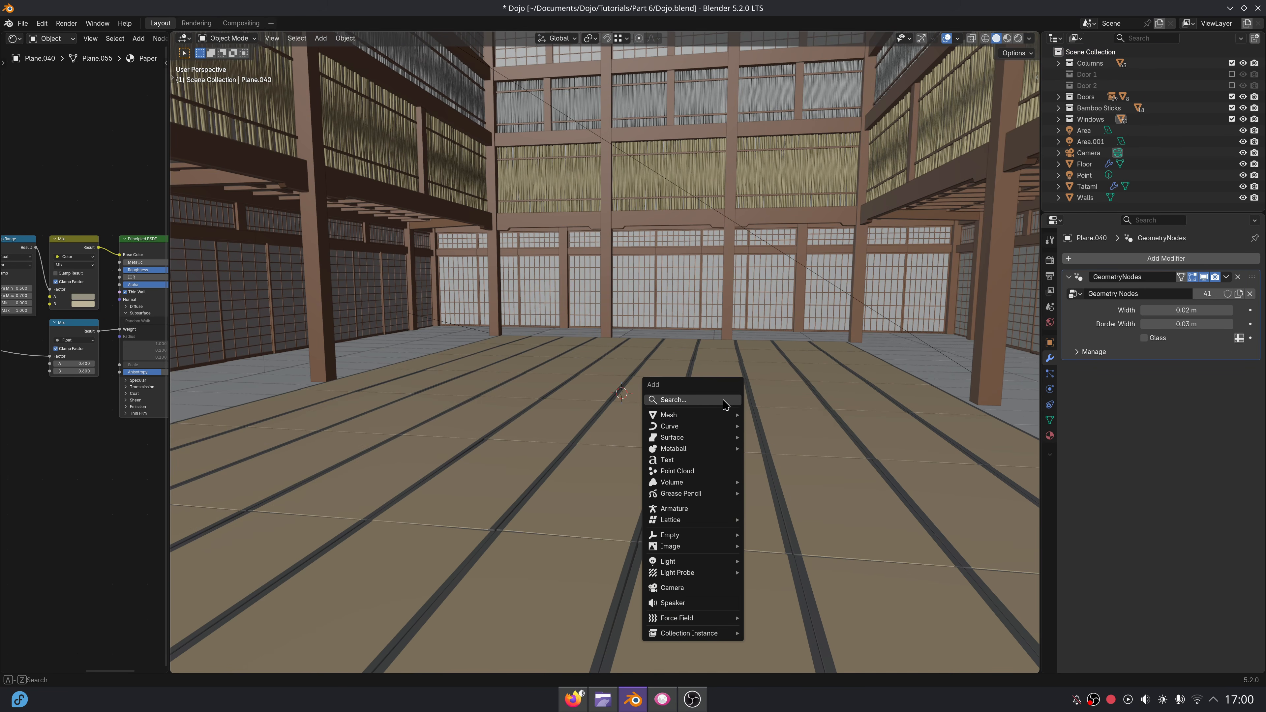
mouse_move(694, 419)
click(759, 470)
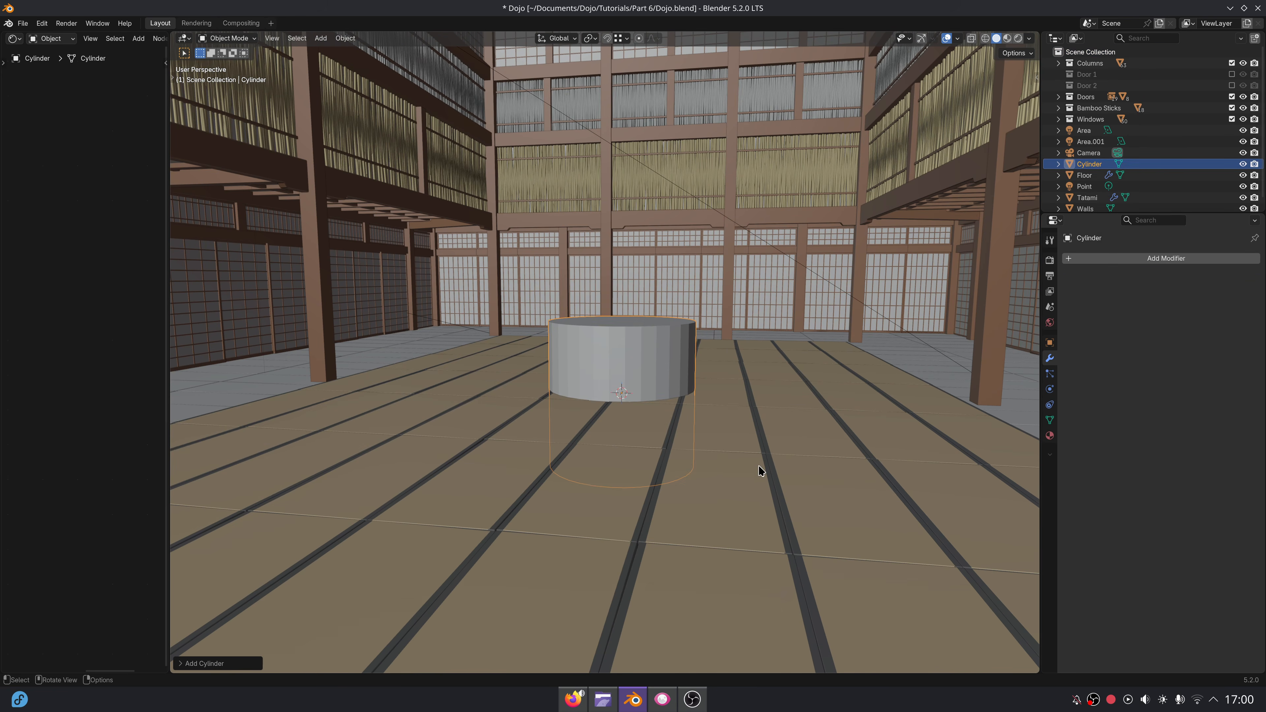
Rotate the cylinder's mesh 90° about the global Y axis in Edit Mode so it lies on its side.
key(Tab)
scroll(726, 377, down, 1)
scroll(727, 378, up, 2)
shift+middle_drag(726, 377, 758, 390)
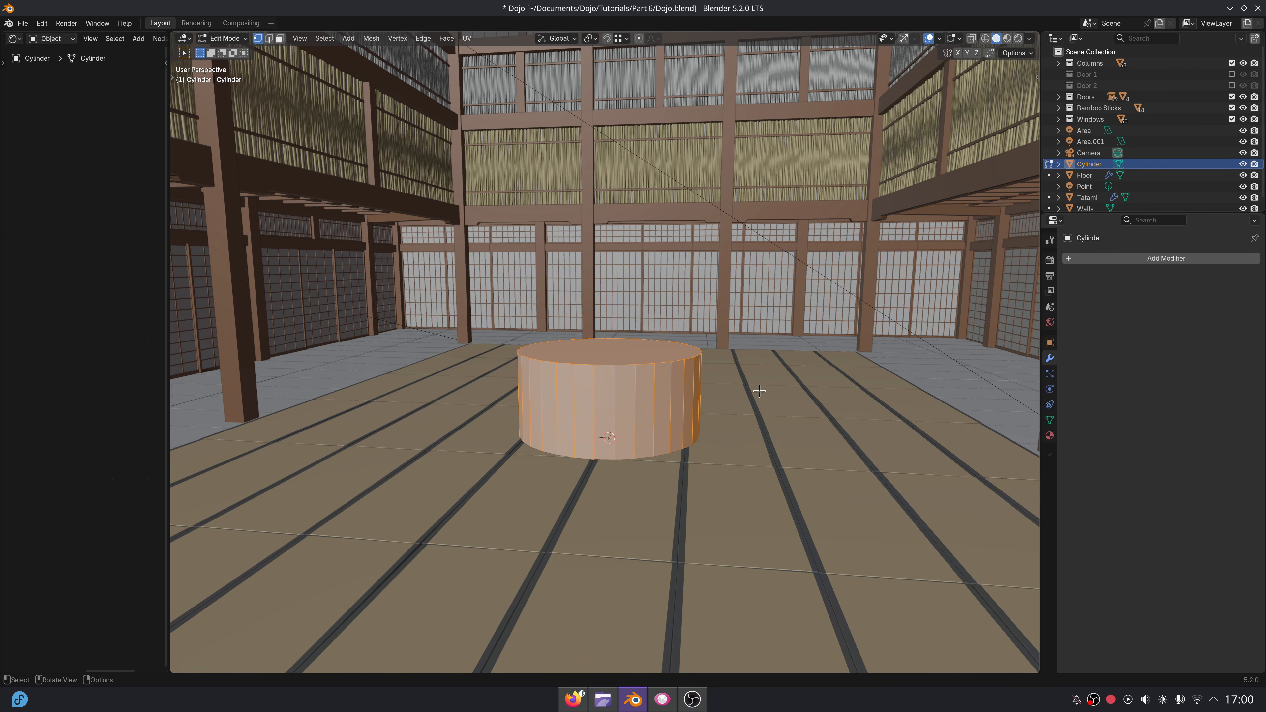
text(rx90)
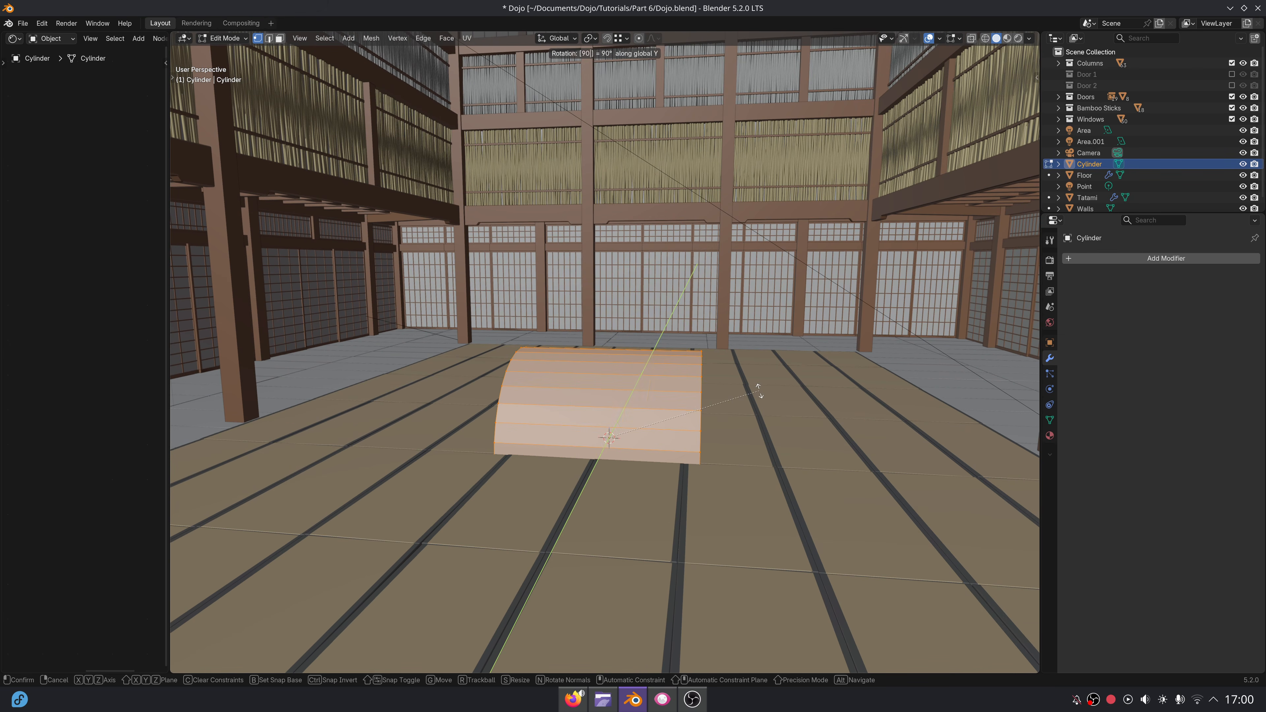
key(Return)
Scale down the cylinder's cross-section while locking X, and raise the cylinder along Z above the tatami floor.
key(s)
key(z)
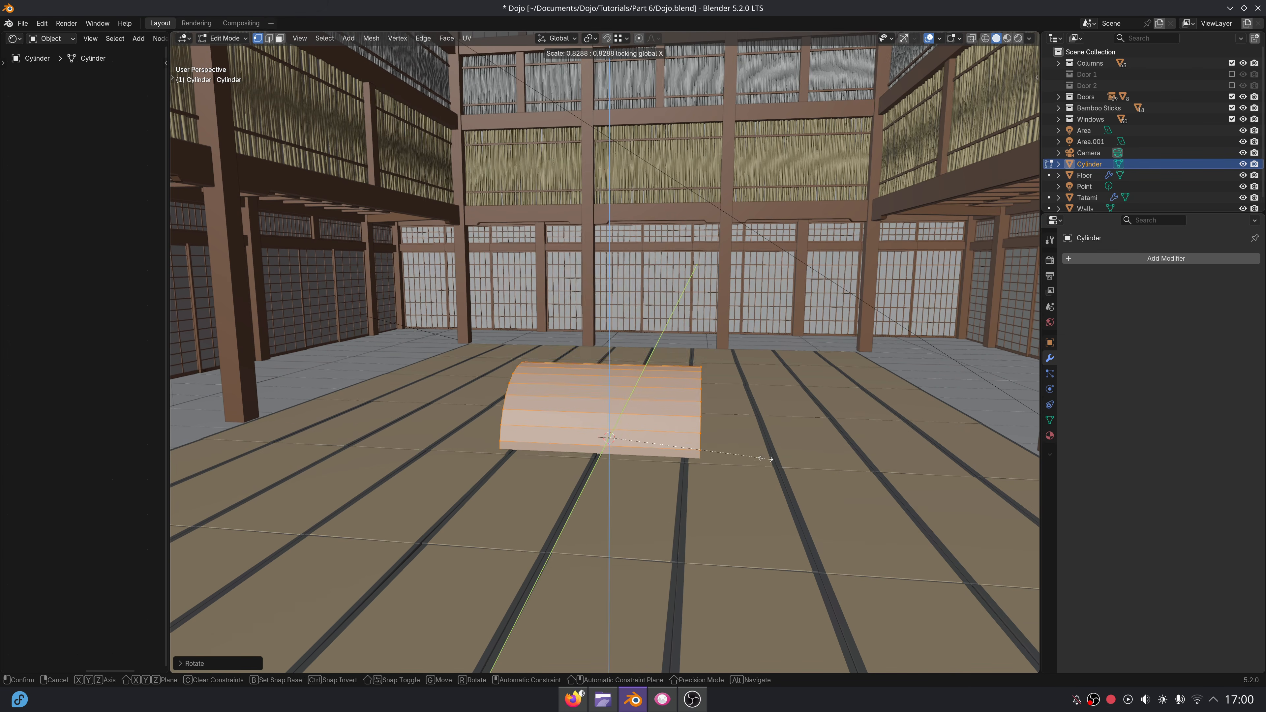
click(684, 431)
key(Tab)
key(g)
key(z)
click(687, 379)
Thin the cylinder's mesh further by scaling it on Y and Z only, keeping its length along X.
key(Tab)
mouse_move(808, 470)
middle_down()
mouse_move(760, 475)
mouse_move(757, 455)
mouse_move(816, 469)
middle_up()
key(KP_Decimal)
scroll(797, 434, down, 3)
key(s)
key(shift+x)
click(715, 409)
key(Tab)
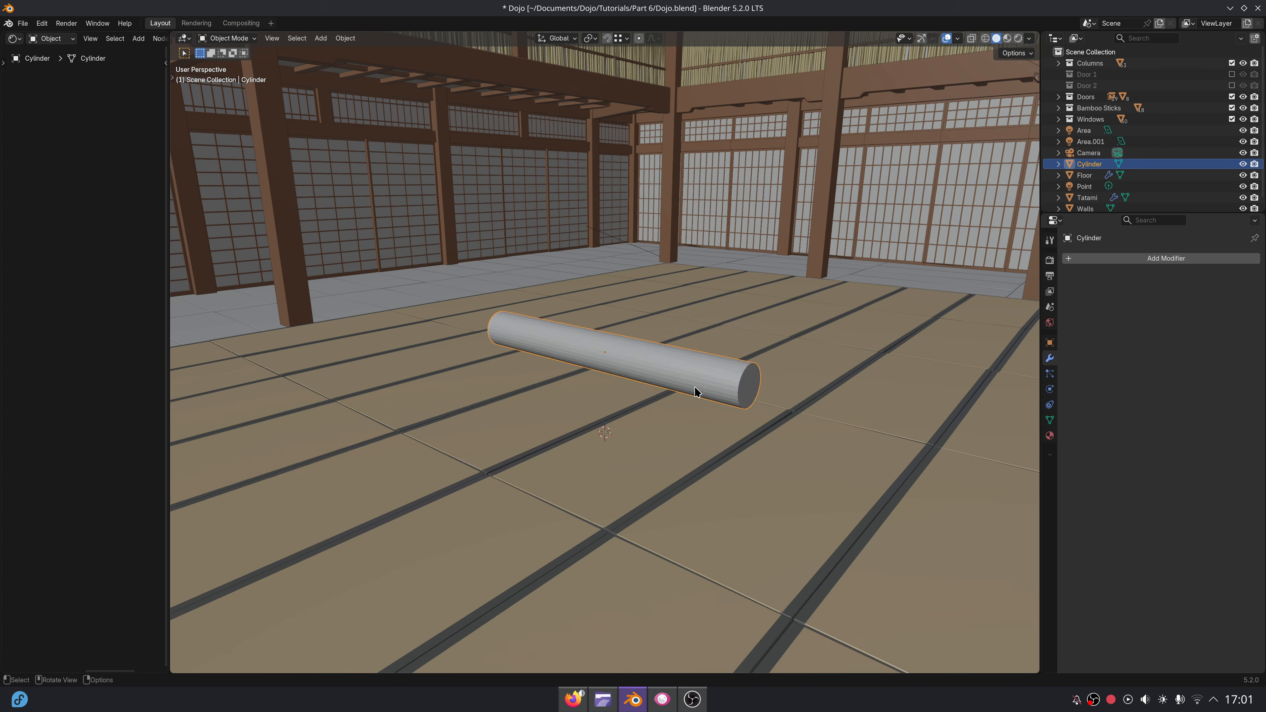
Scale the whole cylinder mesh down to a short rod, judging its size against the dojo from the front.
key(KP_1)
key(s)
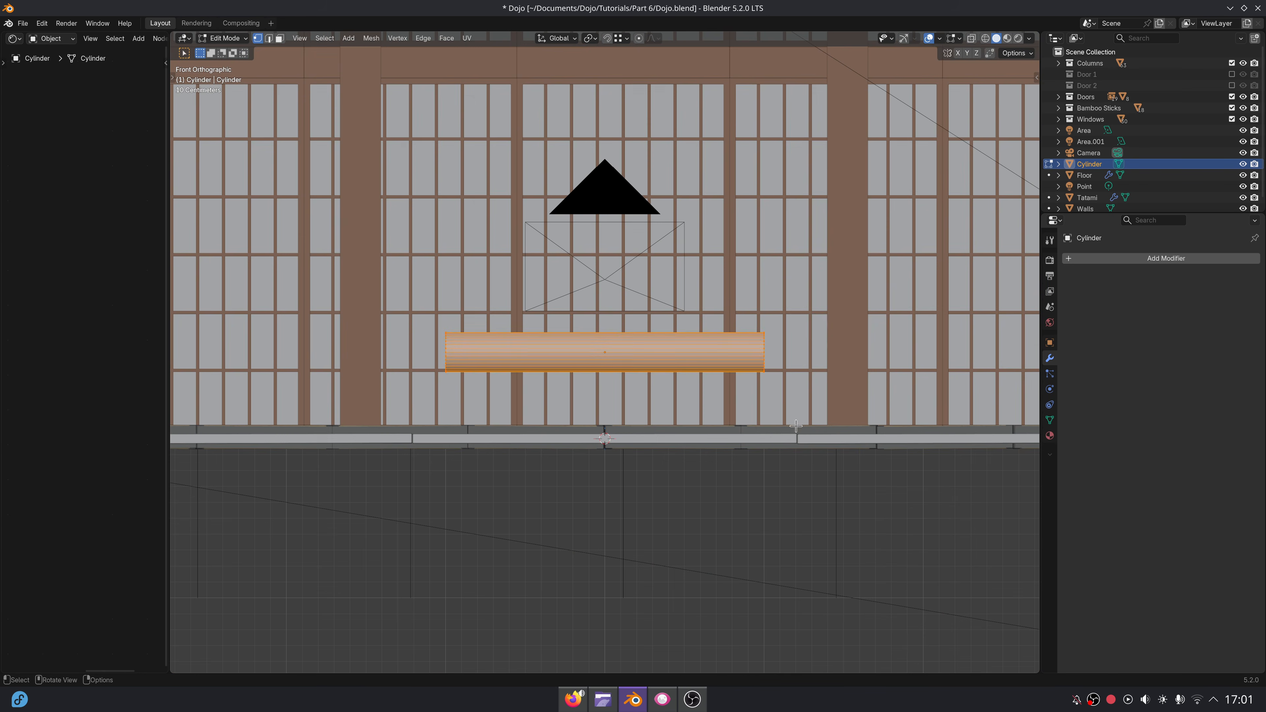
shift+middle_drag(741, 399, 668, 481)
scroll(755, 506, up, 3)
key(Tab)
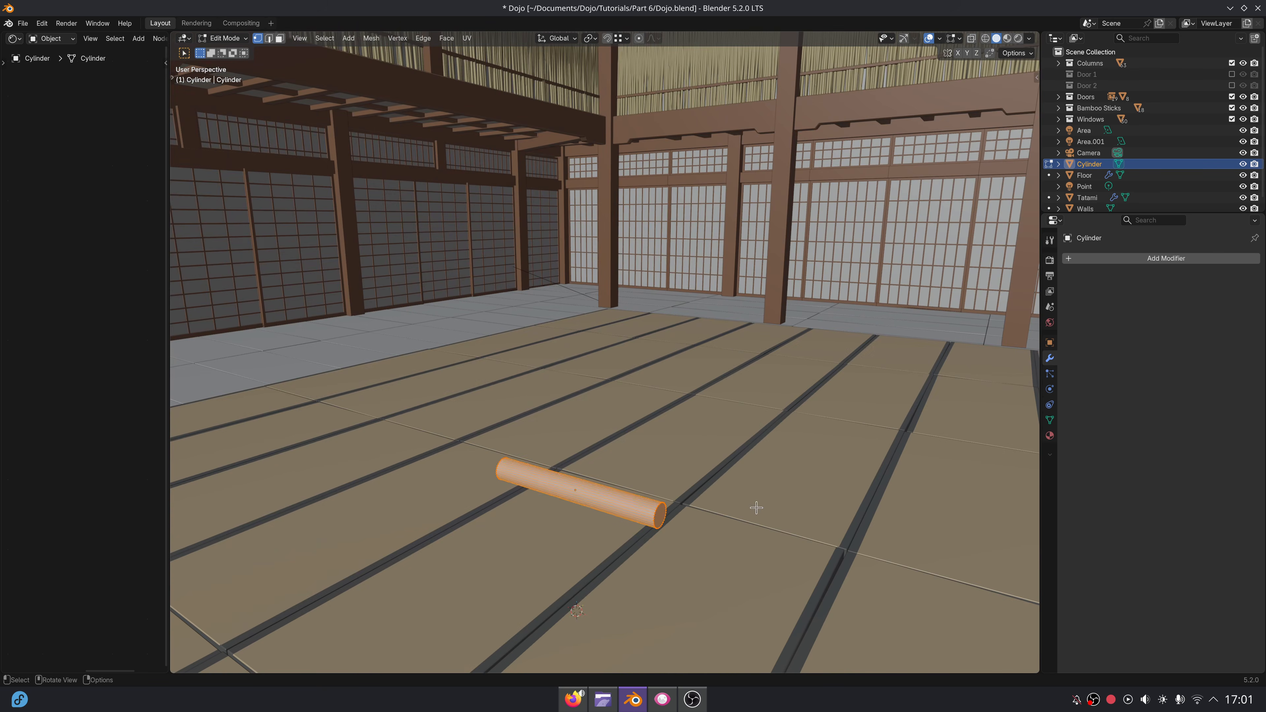
Scale the cylinder mesh's cross-section by about 0.72 while locking the X axis, then return to Object Mode.
shift+middle_drag(755, 506, 742, 453)
key(shift+s)
key(Escape)
key(s)
key(shift+x)
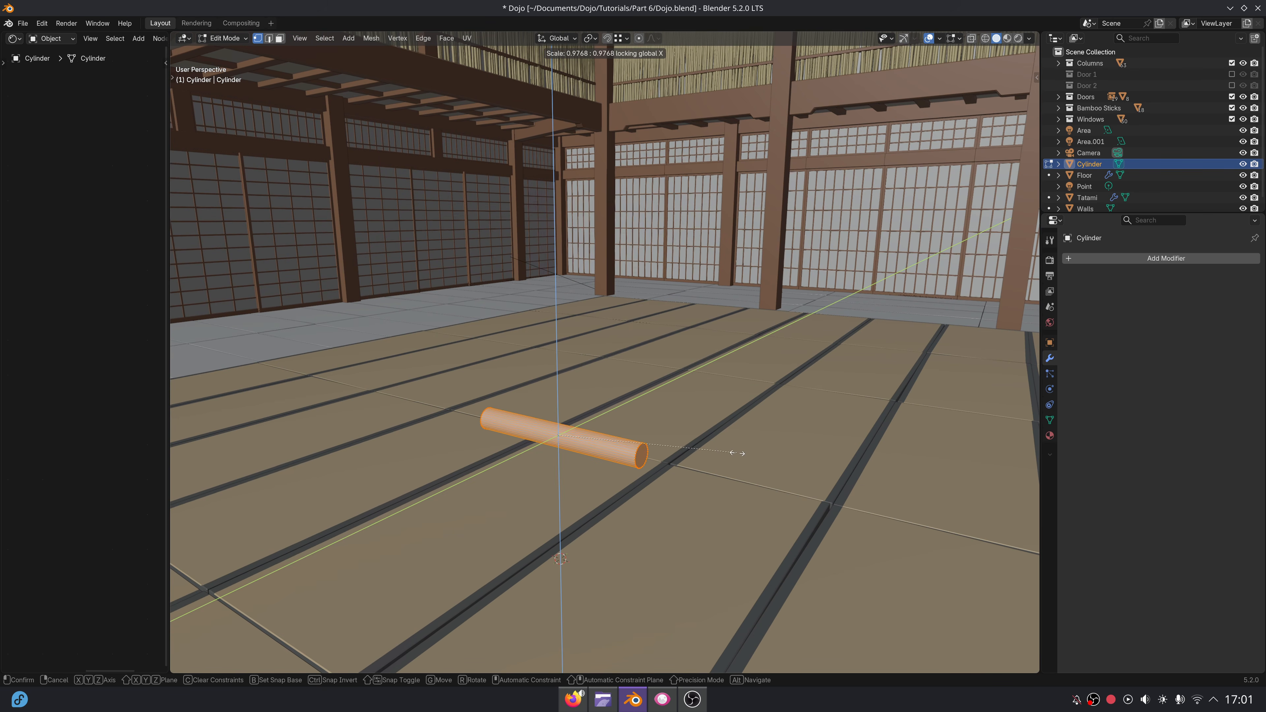
click(690, 453)
key(Tab)
Add a Smooth by Angle modifier to the cylinder and apply Shade Auto Smooth.
scroll(686, 399, up, 6)
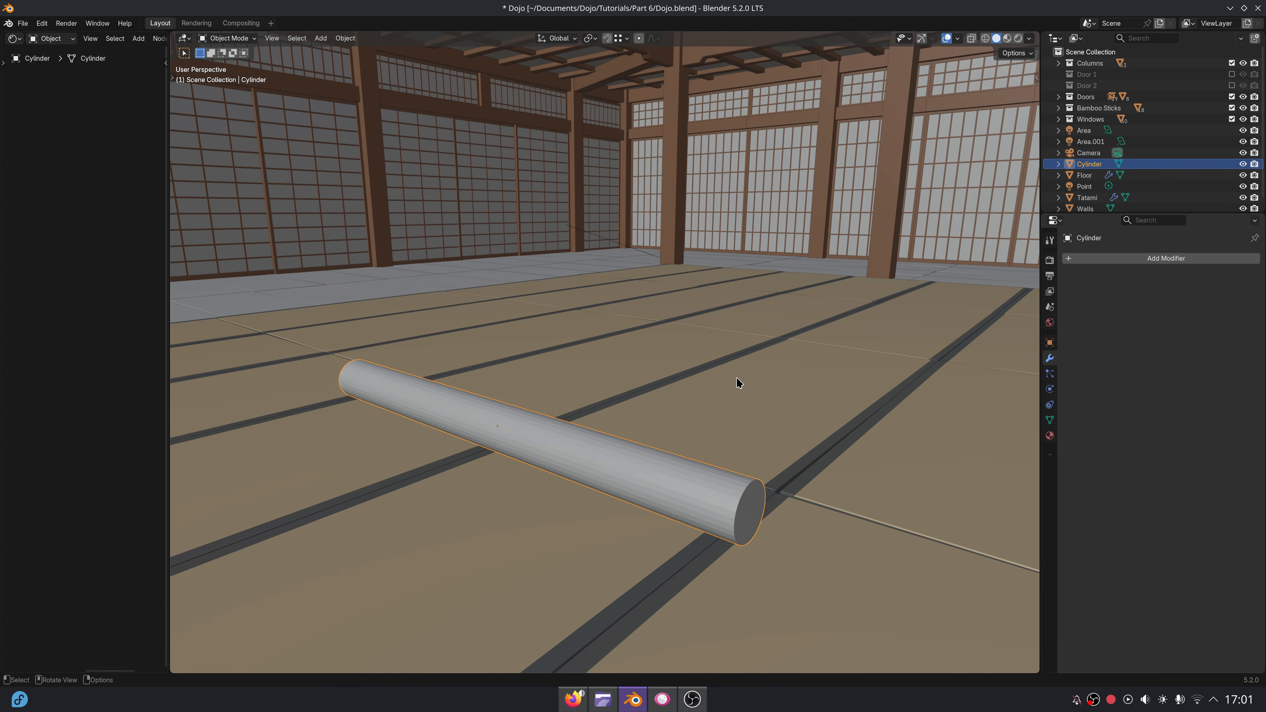
click(1097, 259)
text(smoo)
key(Down)
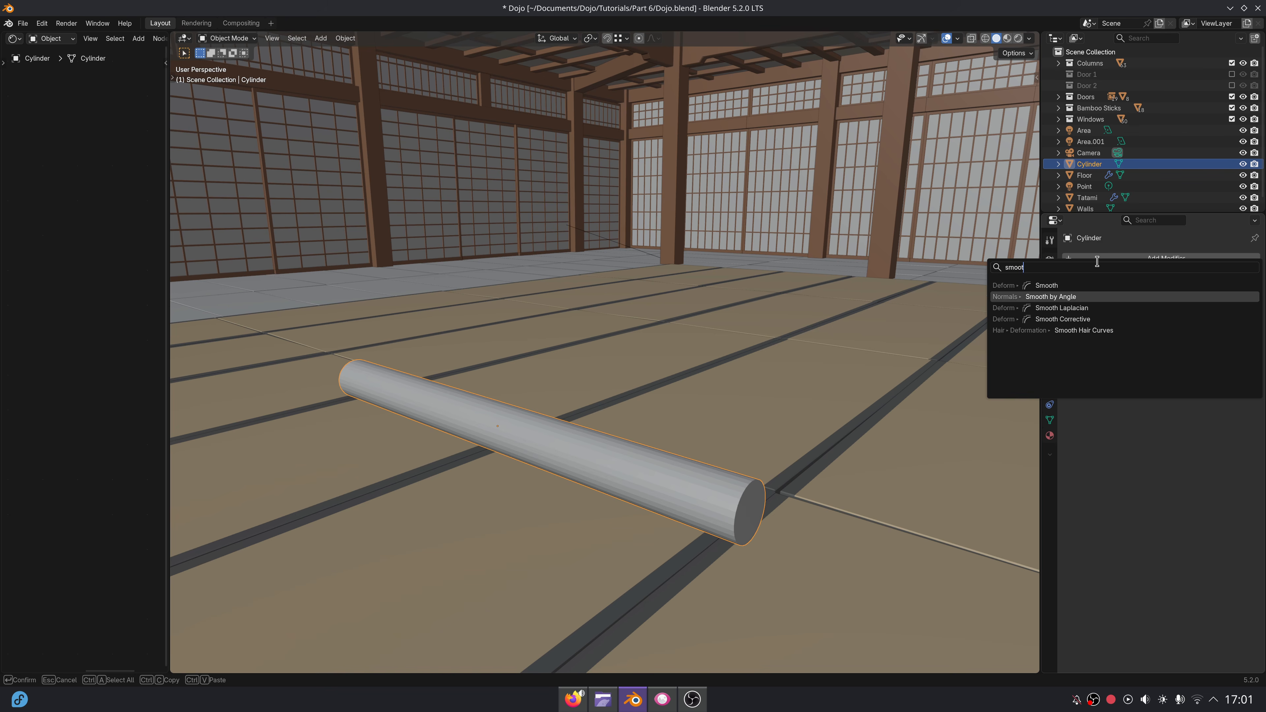
key(Return)
scroll(772, 436, down, 3)
right_click(771, 436)
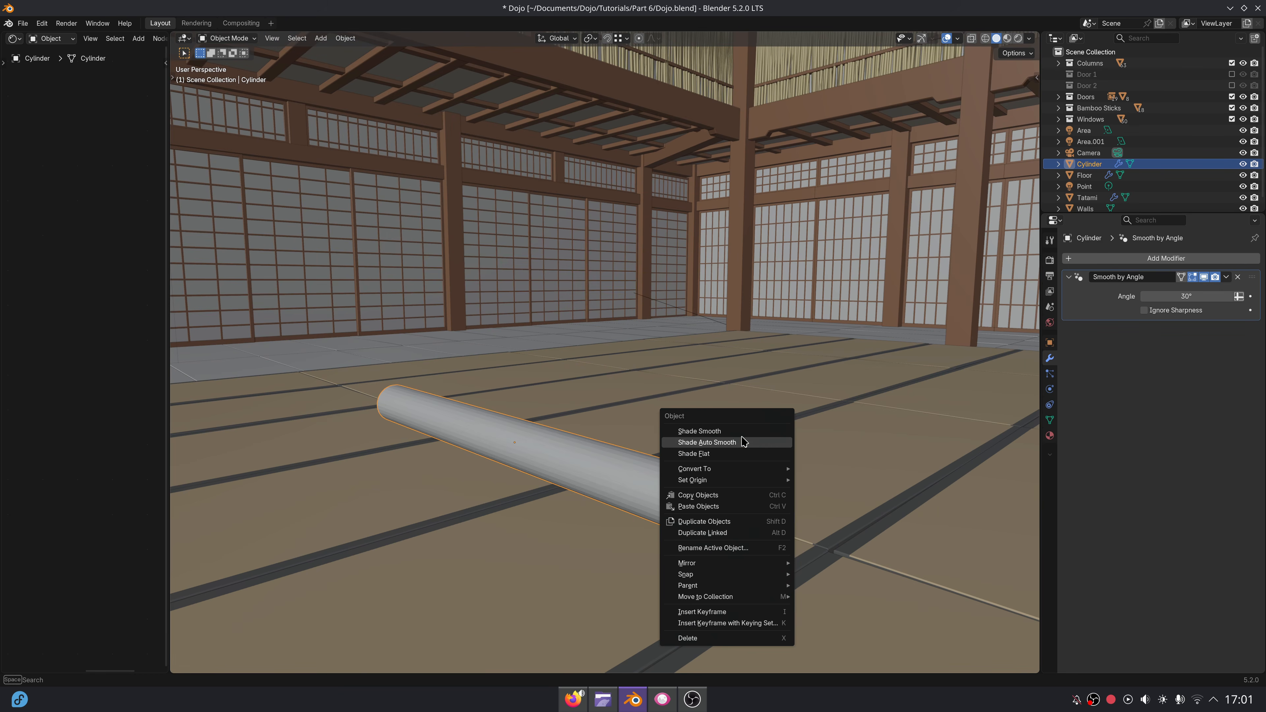
click(774, 438)
scroll(794, 440, down, 1)
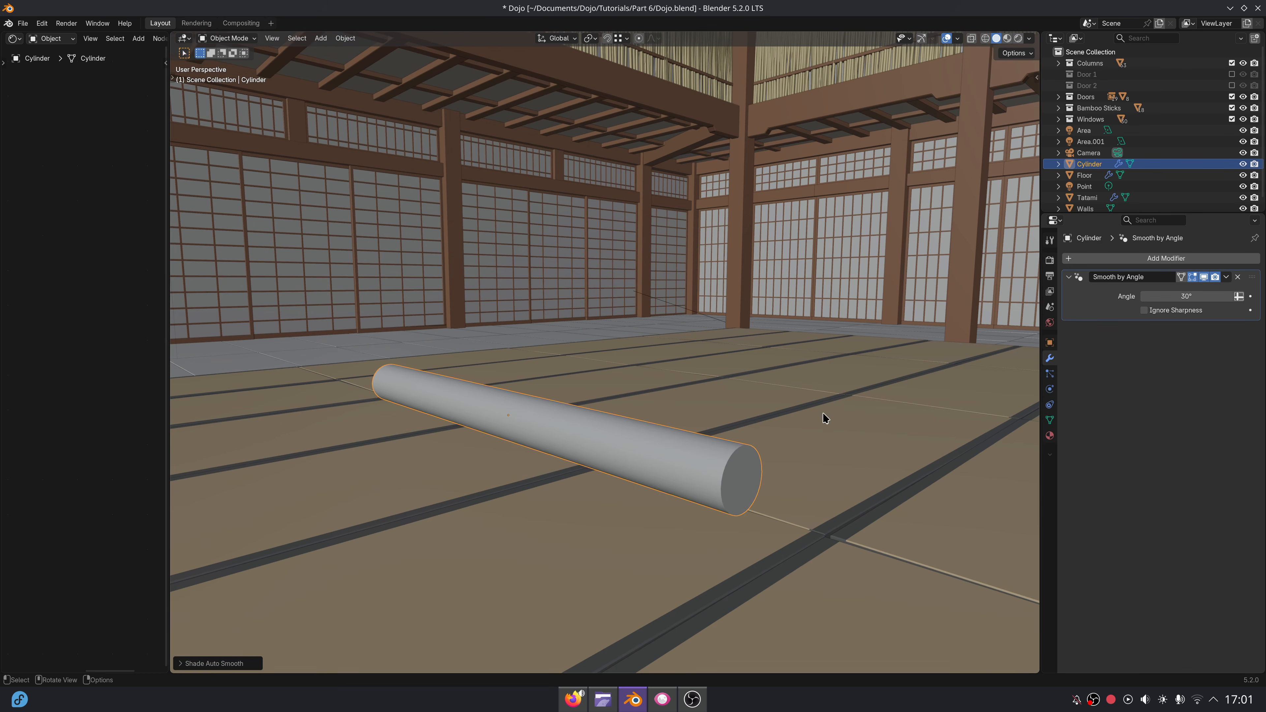
Assign the existing Wood material to the cylinder.
mouse_move(826, 419)
middle_down()
mouse_move(805, 412)
mouse_move(820, 398)
middle_up()
scroll(819, 398, down, 1)
click(1051, 436)
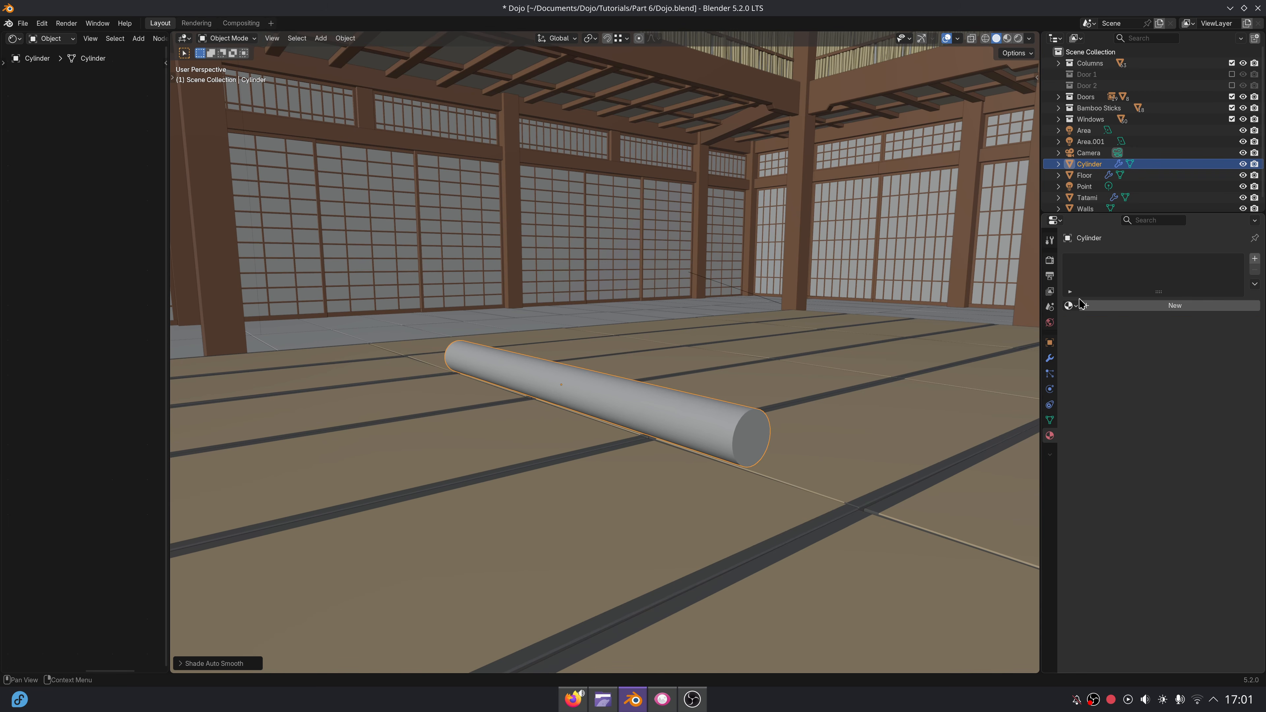
click(1072, 306)
text(w)
click(1112, 335)
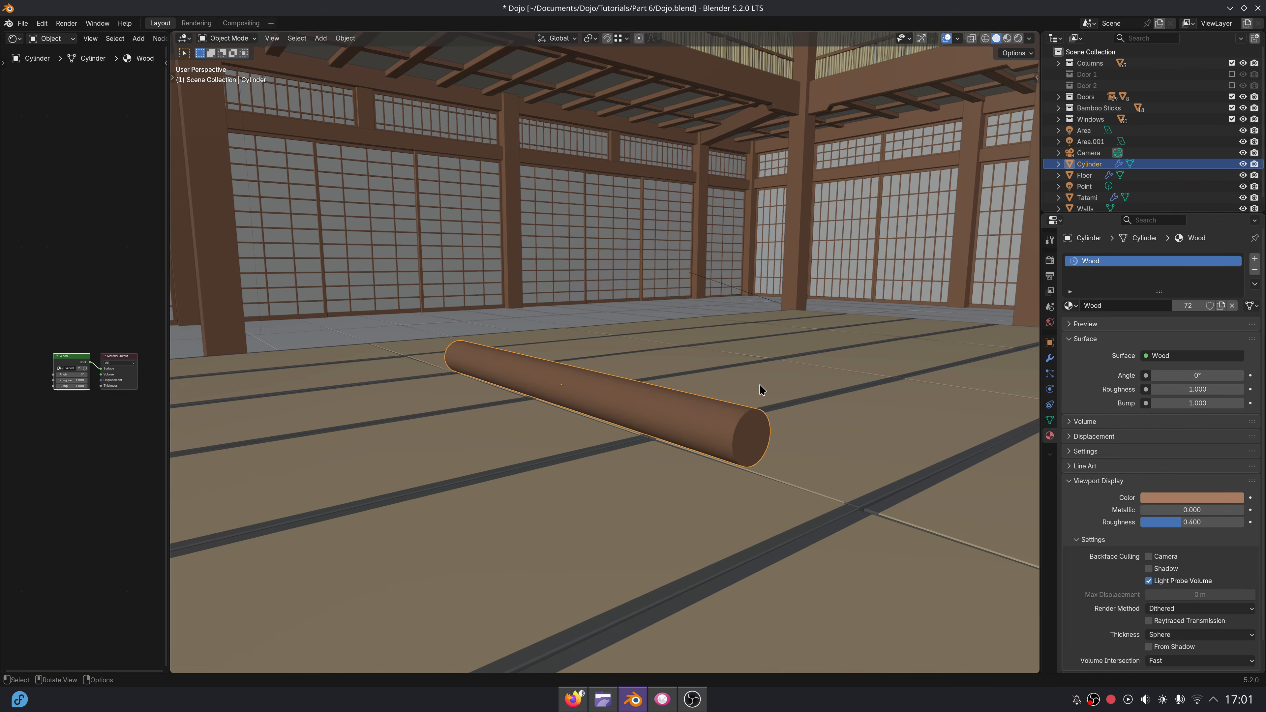
Preview the cylinder's material in the viewport and replace its Wood material with Wood Floor.
mouse_move(760, 388)
middle_down()
mouse_move(772, 394)
mouse_move(759, 417)
mouse_move(796, 422)
middle_up()
click(1017, 39)
click(1017, 40)
click(996, 40)
shift+middle_drag(585, 421, 748, 423)
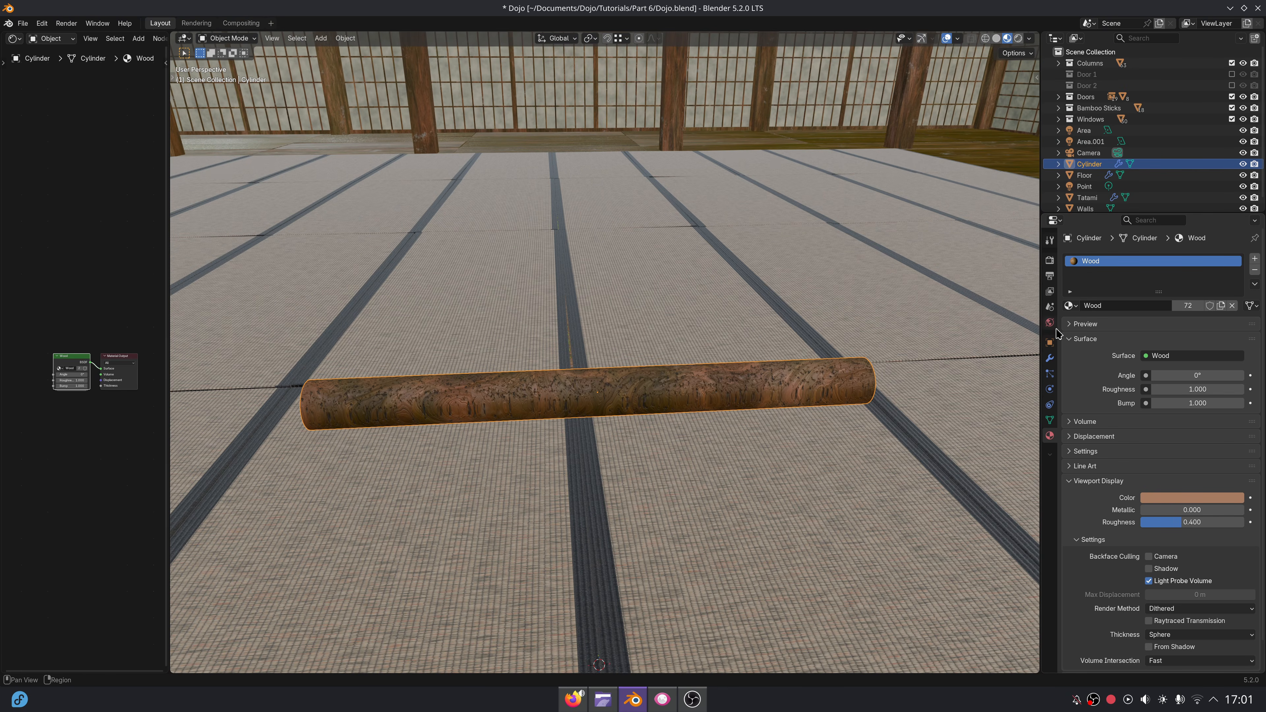
click(1069, 307)
click(1110, 400)
Return to solid shading and set the Wood Floor material's viewport display color to a light orange-brown.
middle_drag(865, 410, 694, 392)
click(996, 39)
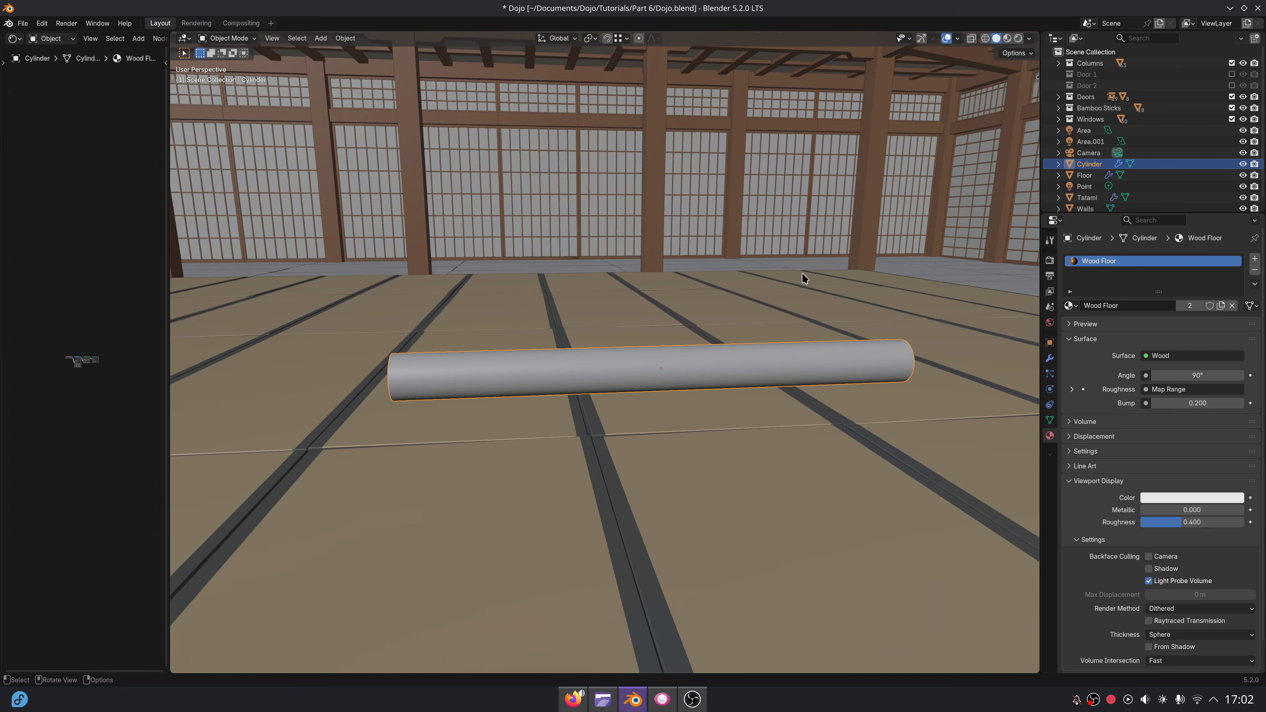
scroll(763, 319, down, 6)
middle_drag(726, 348, 784, 358)
click(1151, 498)
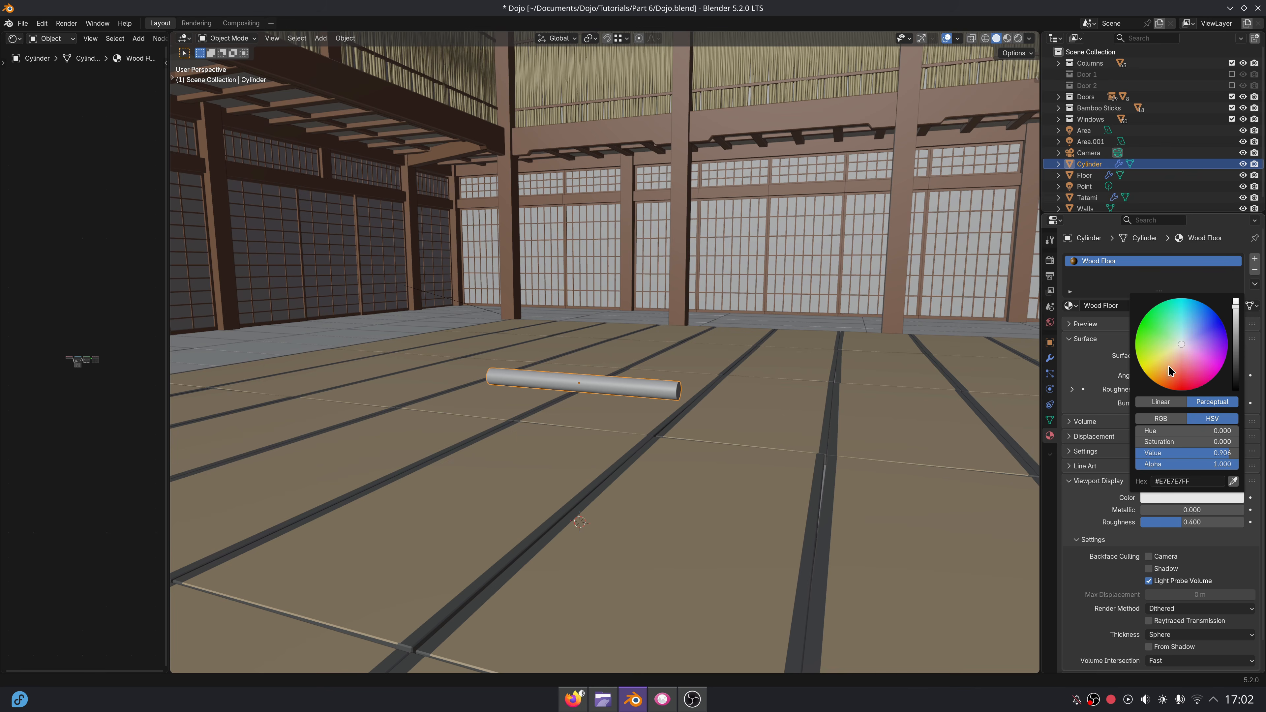
drag(1166, 367, 1174, 368)
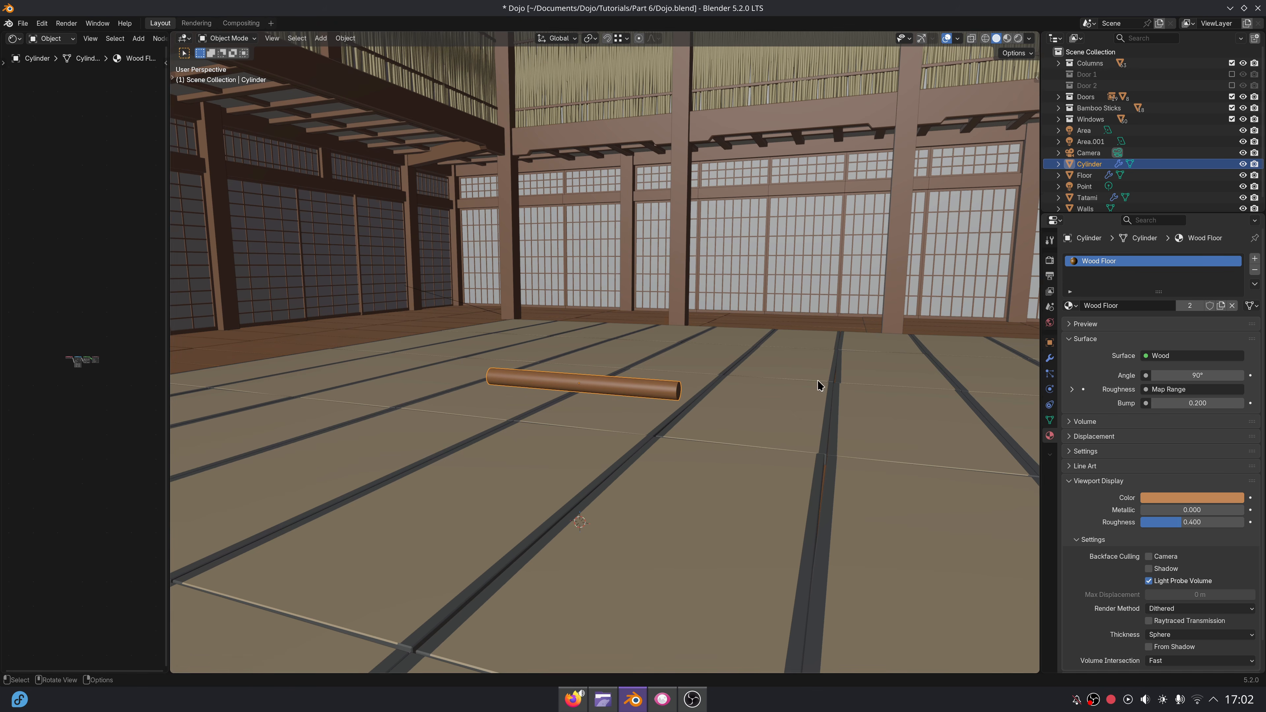
Add a mesh plane and raise it along Z to about 1.16 m, above the wooden rod.
middle_drag(820, 388, 712, 425)
key(shift+a)
mouse_move(710, 424)
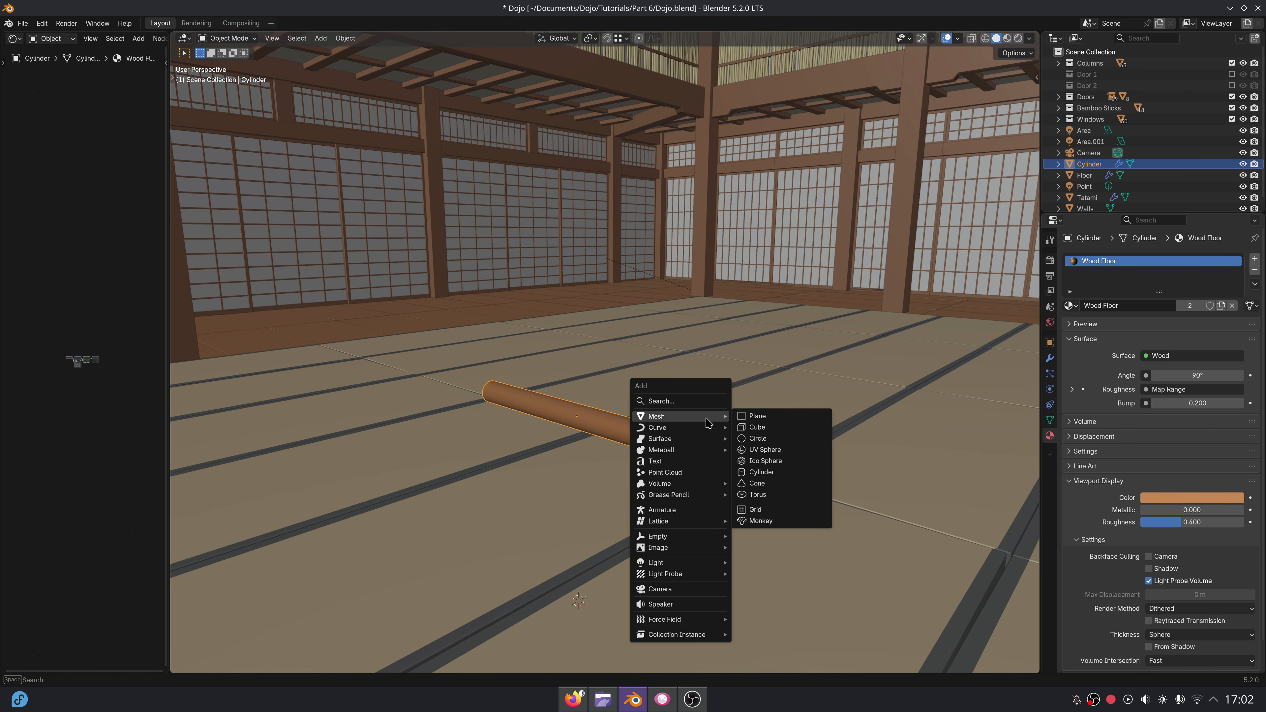
click(752, 421)
scroll(752, 422, down, 3)
key(g)
key(z)
click(741, 353)
Rotate the plane's mesh 90° about X in Edit Mode and scale it down to about 1 m tall.
key(Tab)
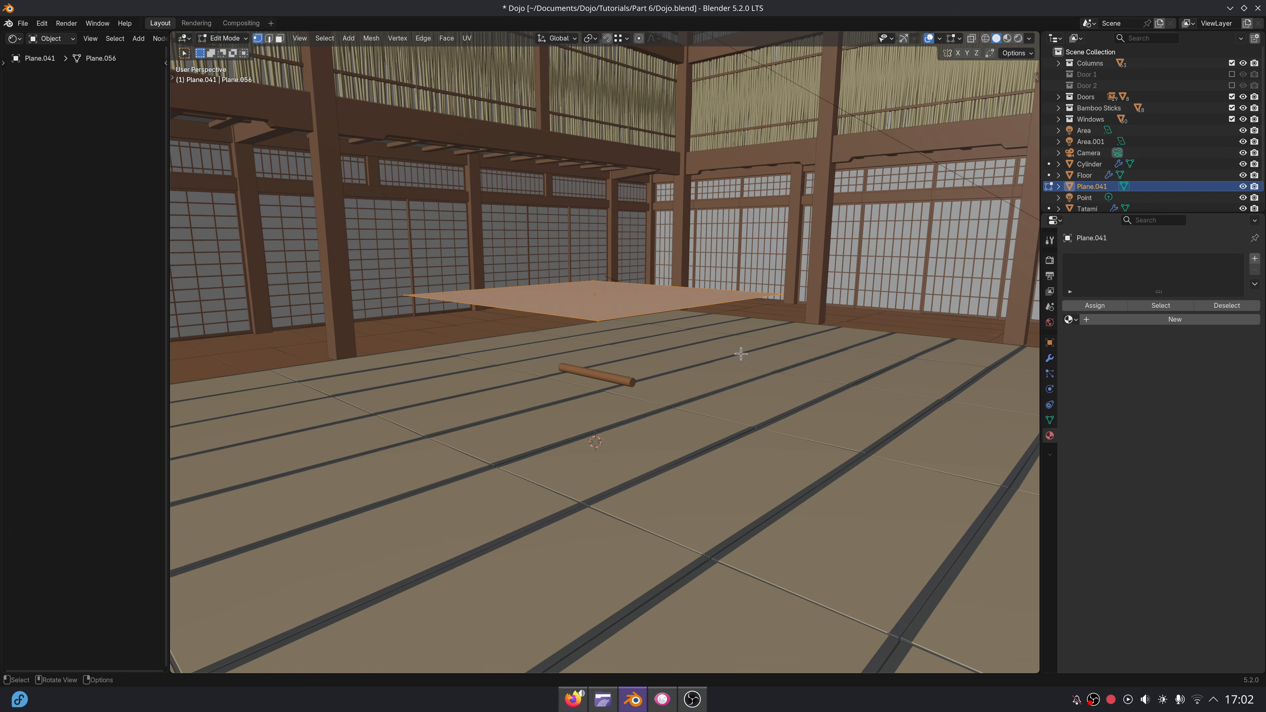
text(rx90)
key(Return)
key(s)
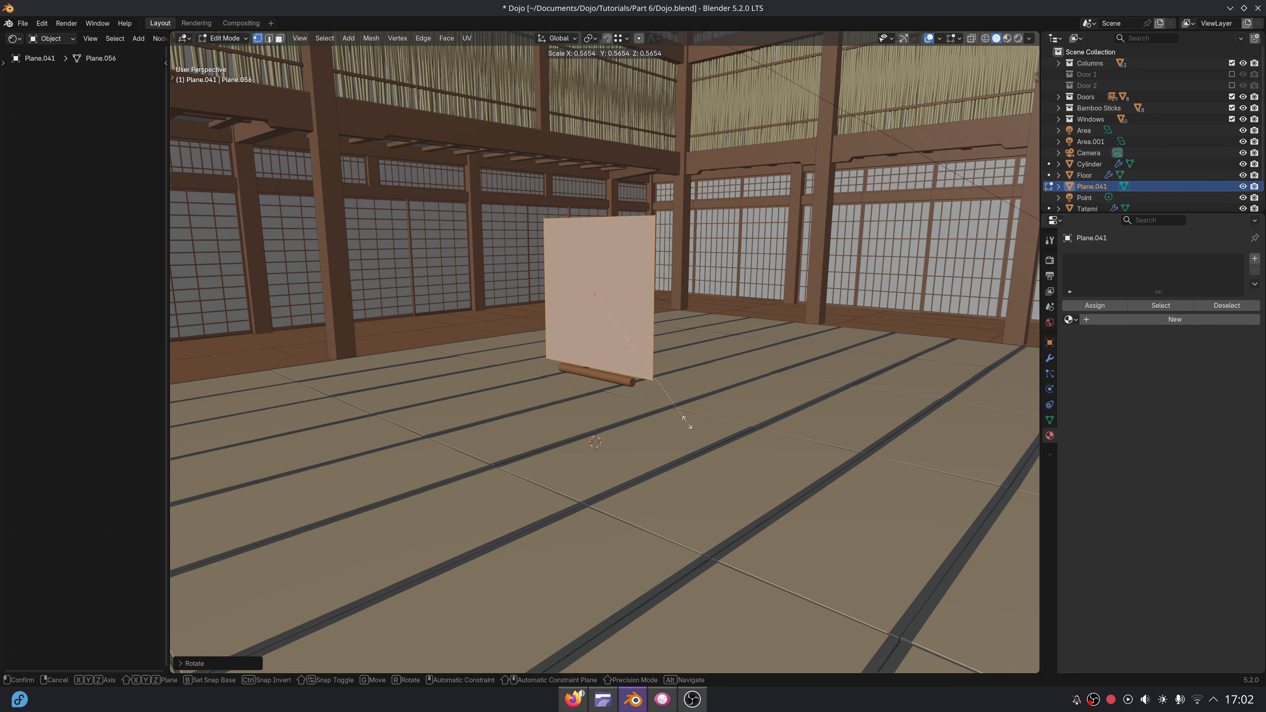
click(679, 418)
Narrow the upright plane along X to about 0.61 m so it is slightly shorter than the rod.
middle_drag(679, 418, 628, 436)
scroll(735, 424, up, 4)
key(s)
key(x)
click(688, 387)
scroll(732, 432, up, 2)
key(s)
key(x)
click(704, 423)
Leave Edit Mode and view the plane and rod in right orthographic view with X-ray on.
key(Tab)
key(KP_3)
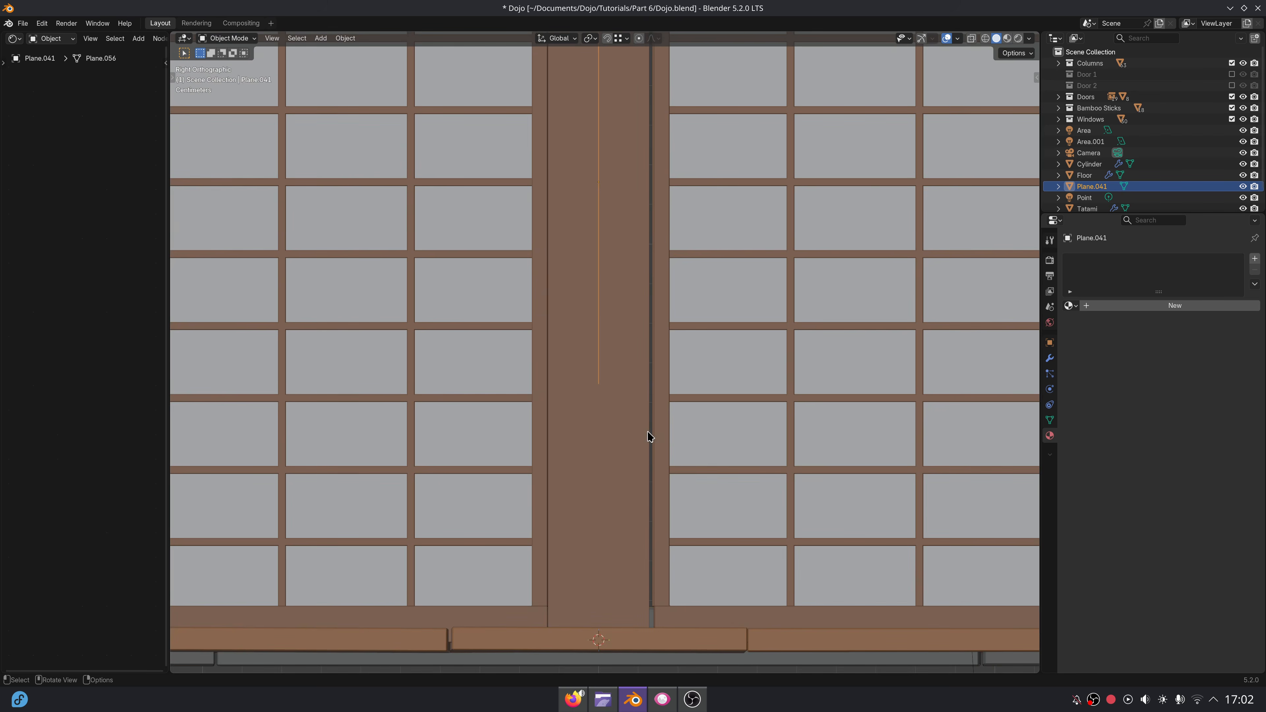
click(974, 39)
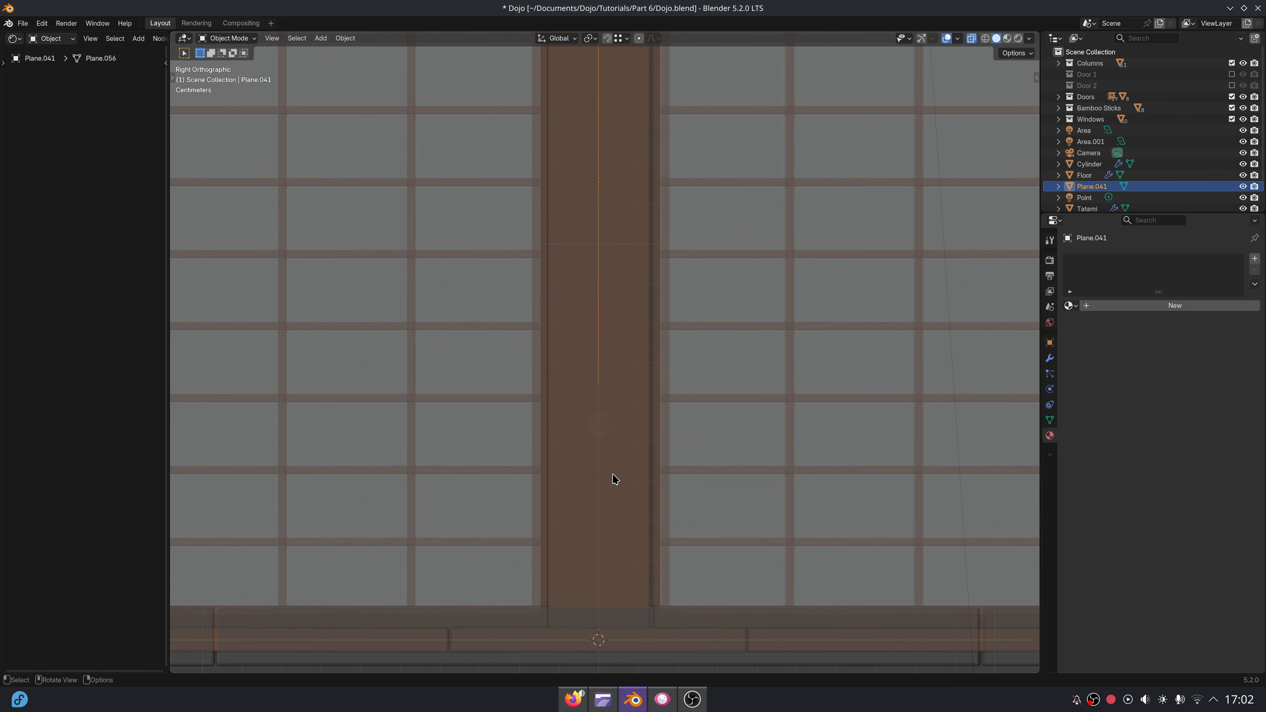
scroll(623, 477, up, 1)
Enable the Screencast Keys overlay in the 3D viewport.
key(n)
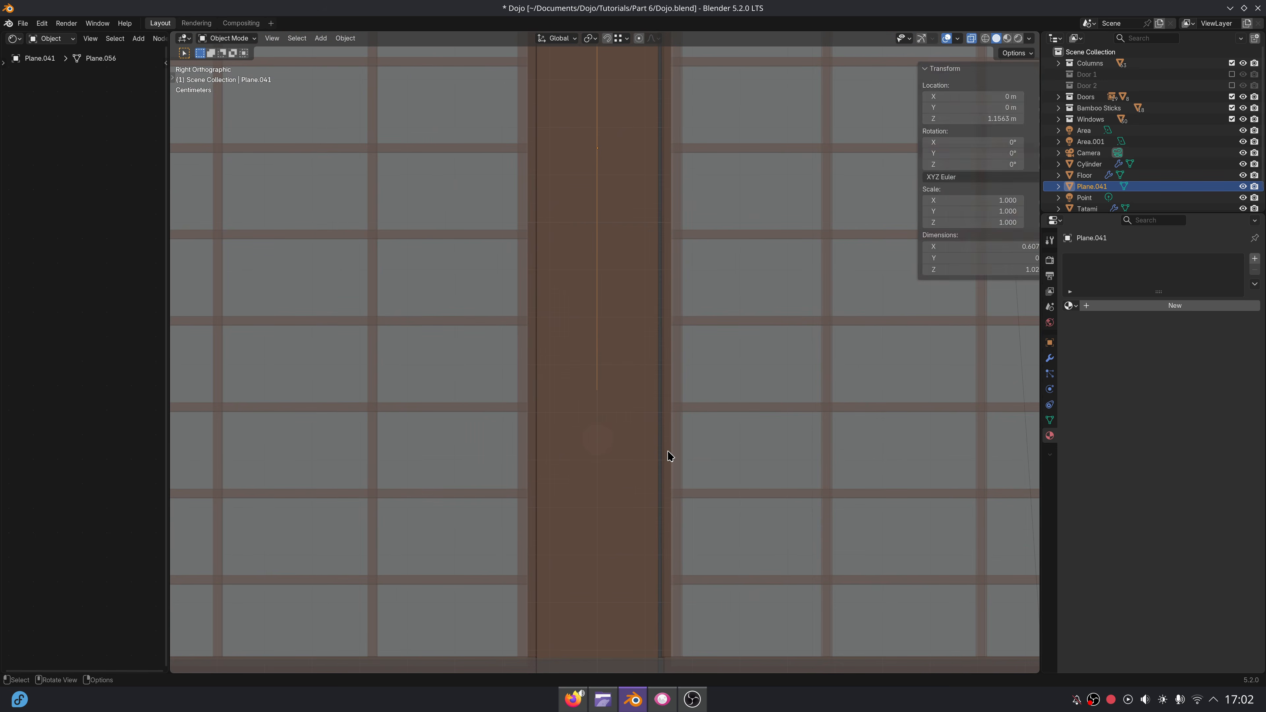
click(1035, 190)
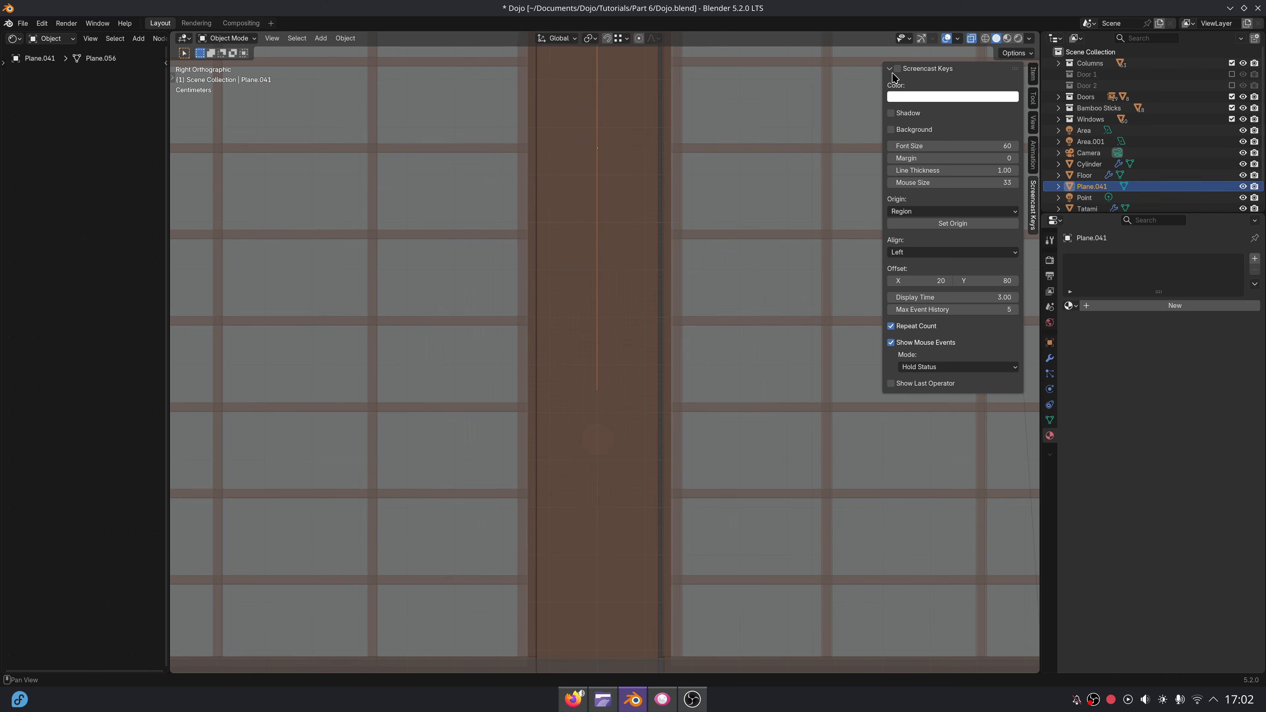
click(893, 71)
click(897, 70)
click(887, 70)
key(n)
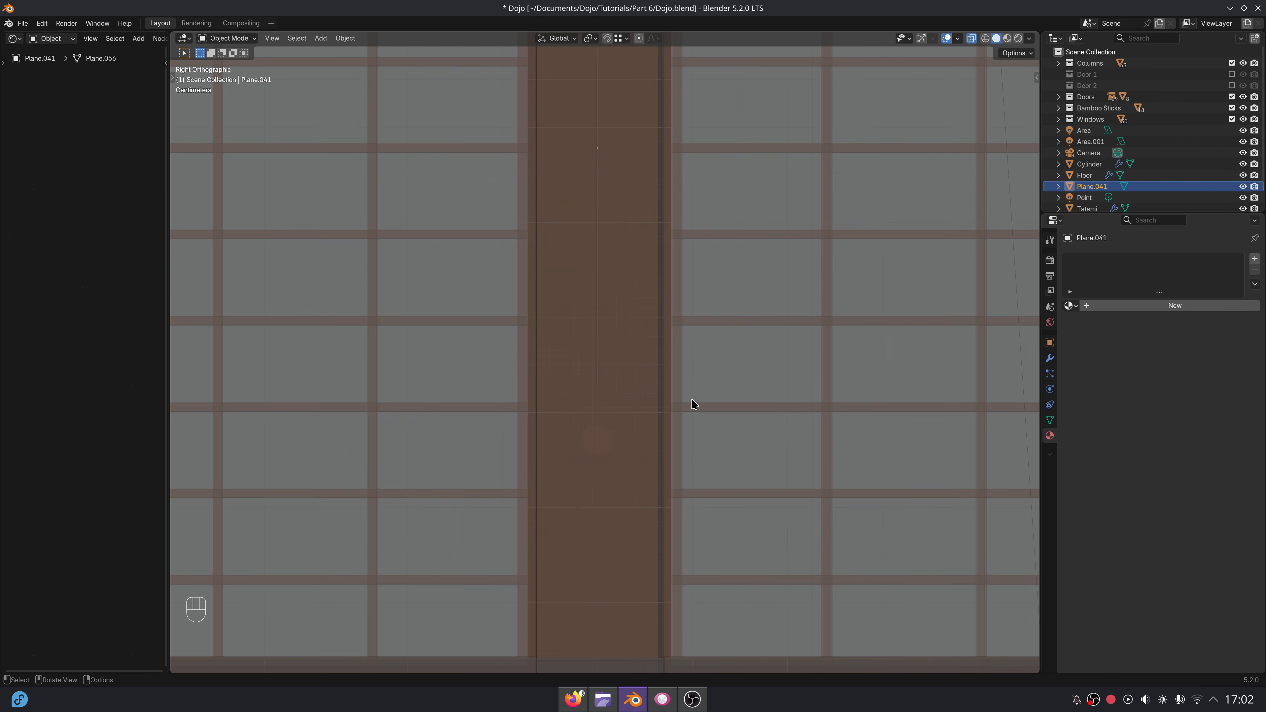
Select the plane's bottom edge in Edit Mode and lower it along Z toward the rod.
scroll(693, 404, up, 1)
key(Tab)
middle_drag(618, 380, 582, 341)
shift+click(558, 339)
key(g)
key(z)
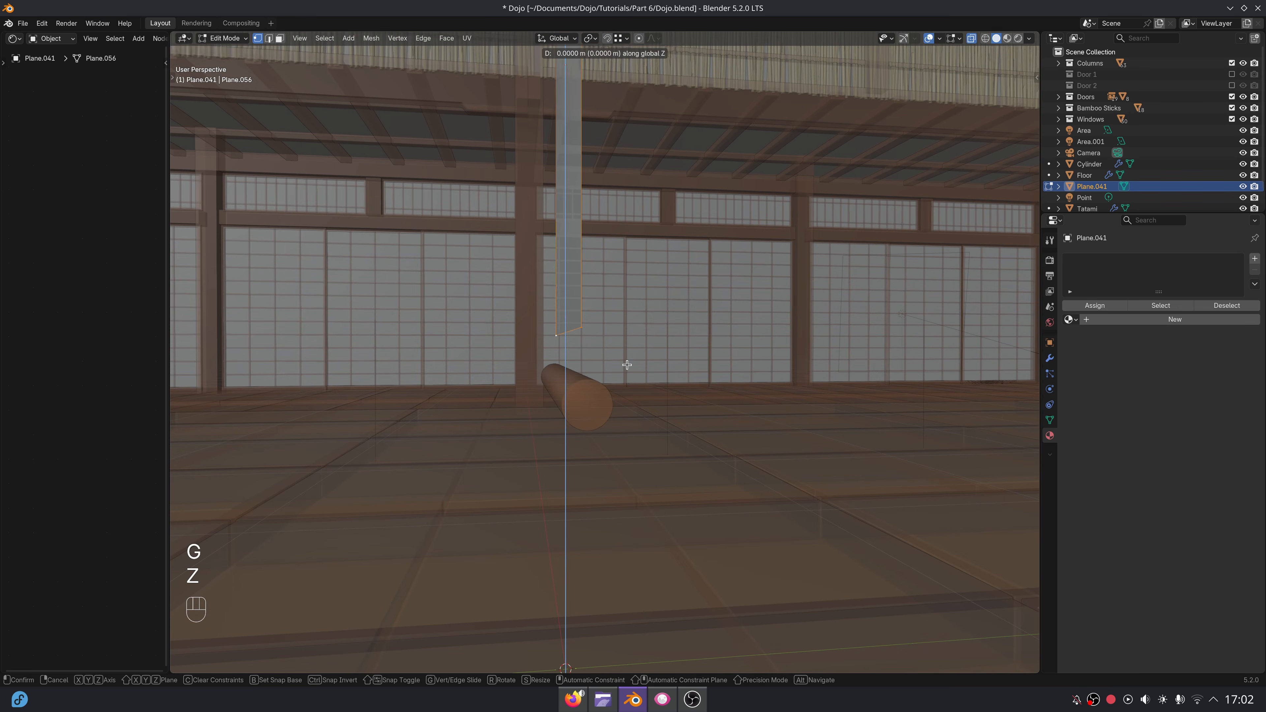
click(628, 392)
Turn off X-ray in Object Mode and exclude the Doors, Bamboo Sticks, Windows and Columns collections from the view layer.
key(Tab)
scroll(656, 341, down, 6)
click(971, 40)
scroll(723, 407, down, 6)
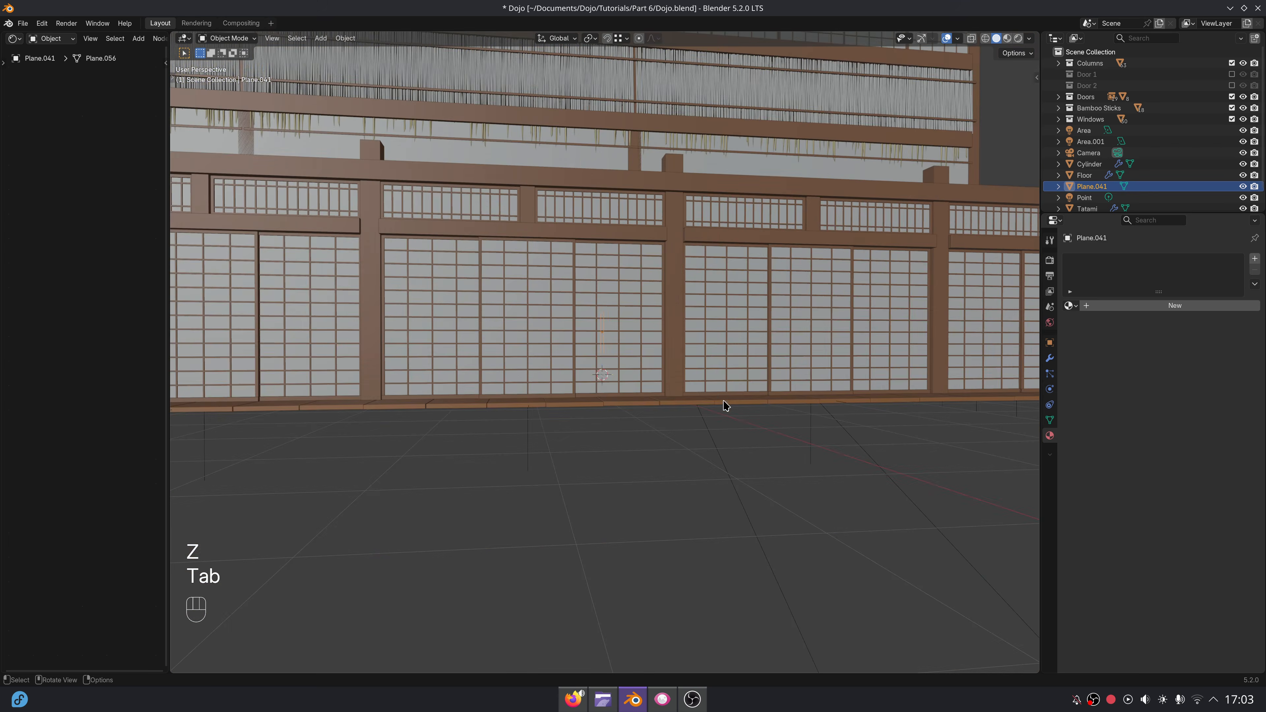
click(1233, 97)
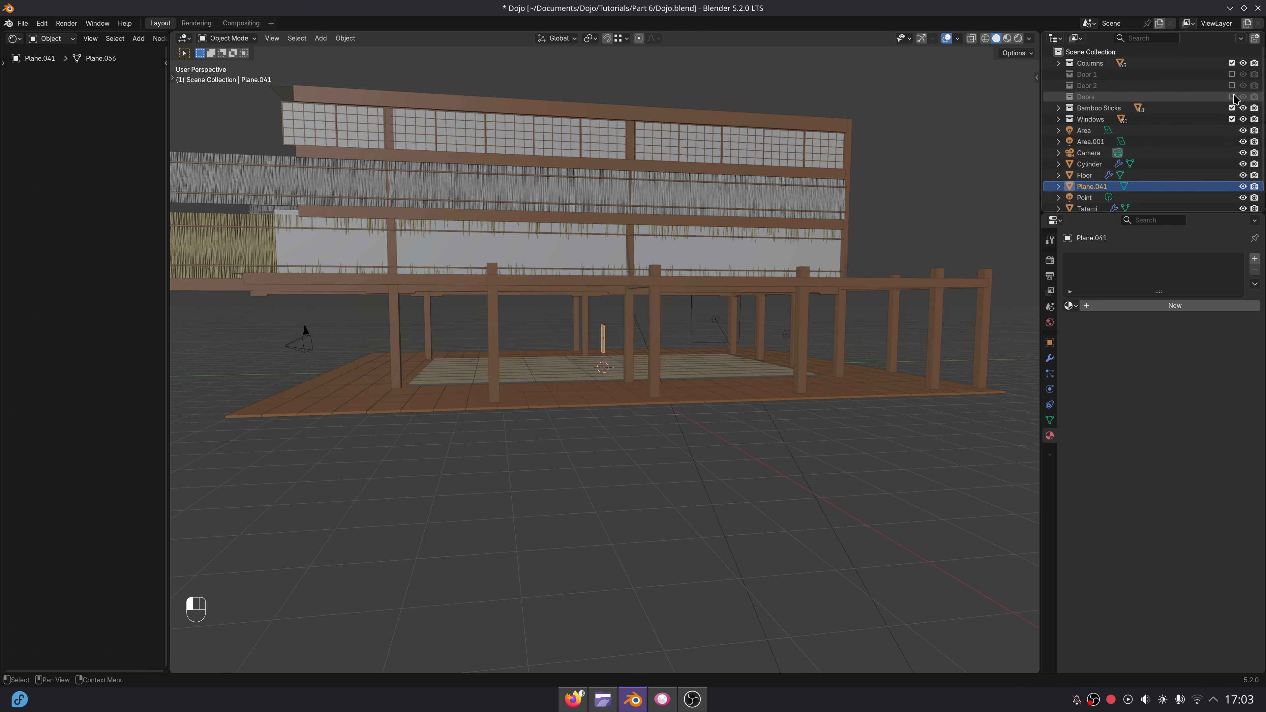
click(1233, 108)
click(1233, 120)
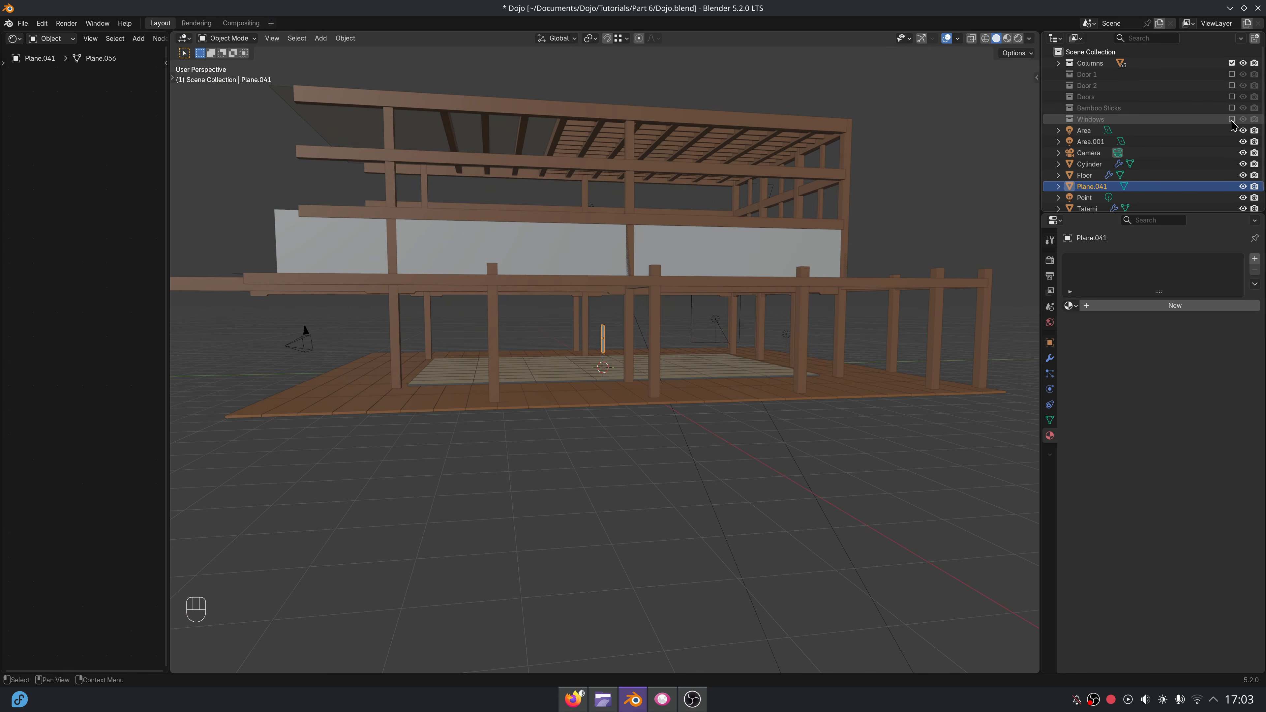
click(1234, 63)
Move the plane's mesh along Y in right view until it lines up with the rod's outer side.
scroll(631, 347, up, 8)
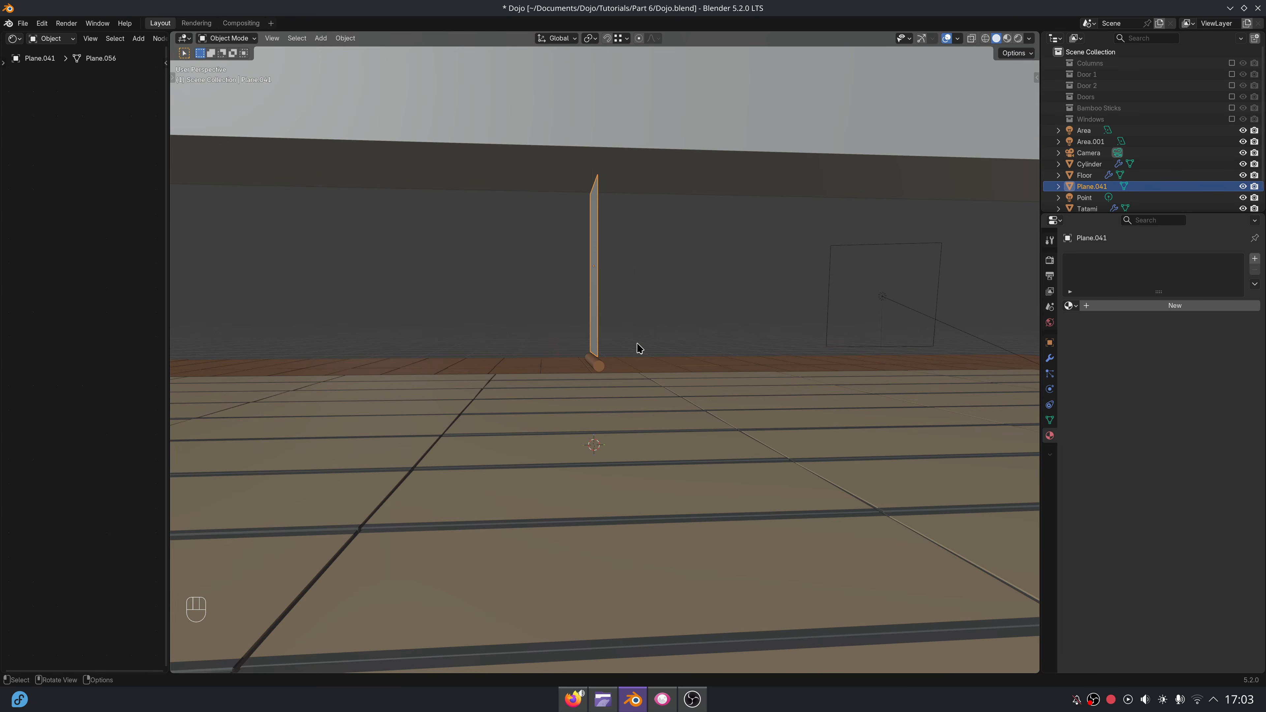
key(KP_3)
scroll(640, 349, up, 5)
shift+middle_drag(622, 353, 656, 345)
key(Tab)
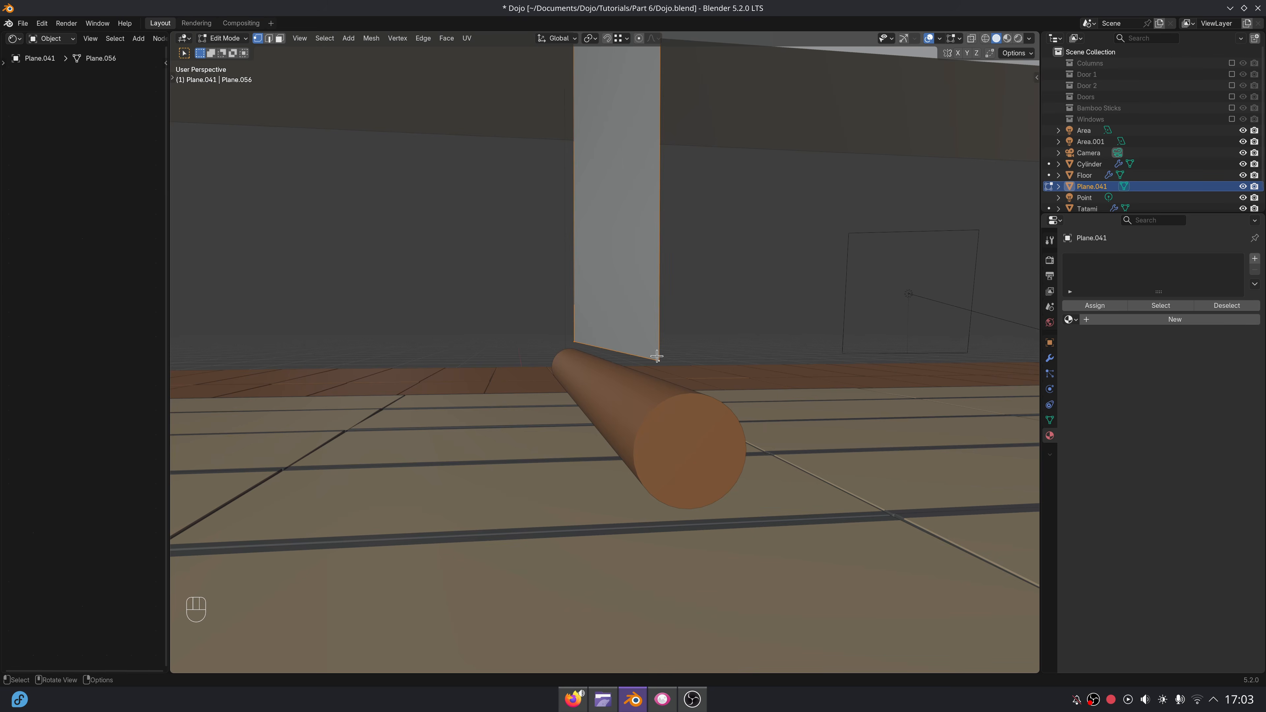
key(KP_3)
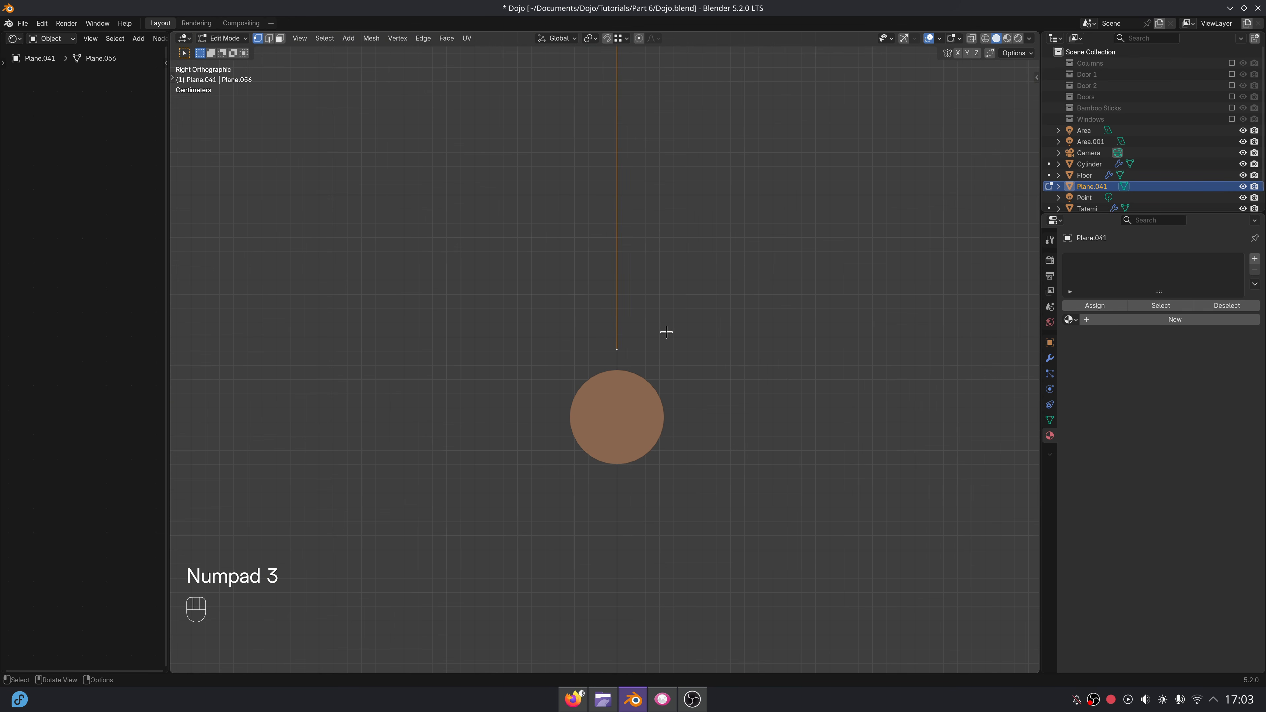
scroll(666, 331, down, 5)
shift+middle_drag(707, 249, 684, 342)
scroll(684, 343, up, 10)
key(g)
key(y)
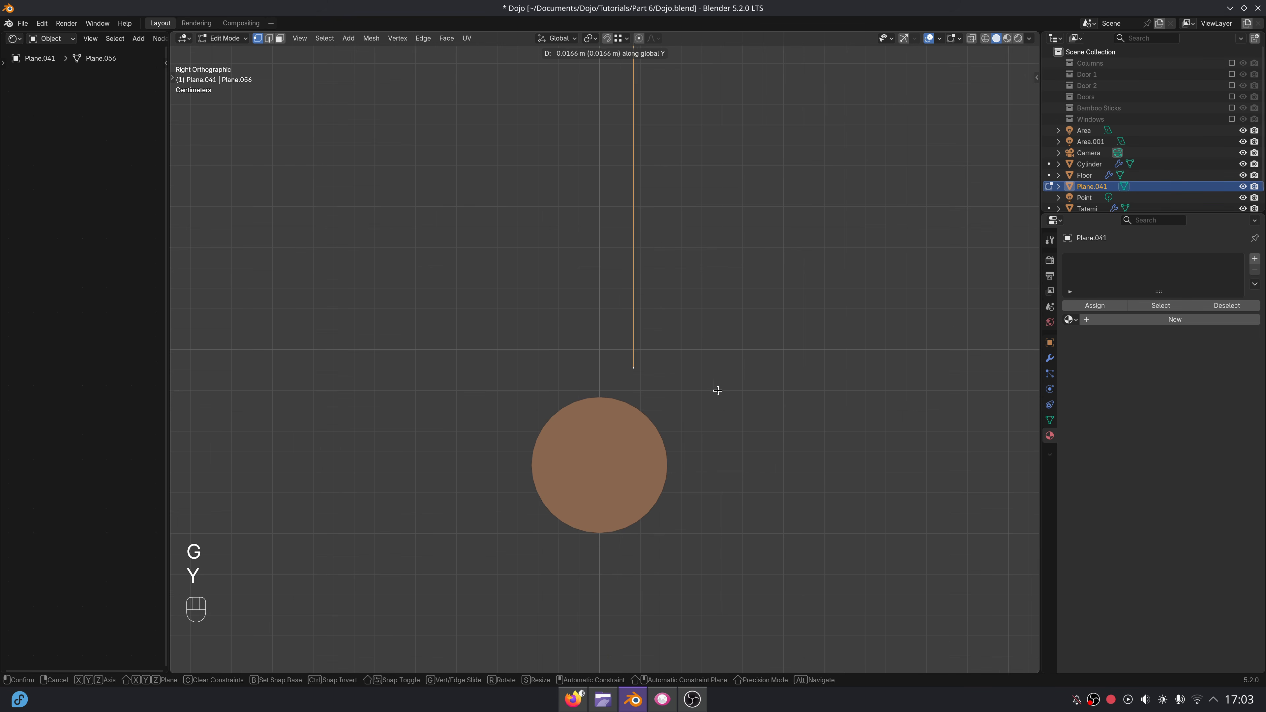
click(752, 413)
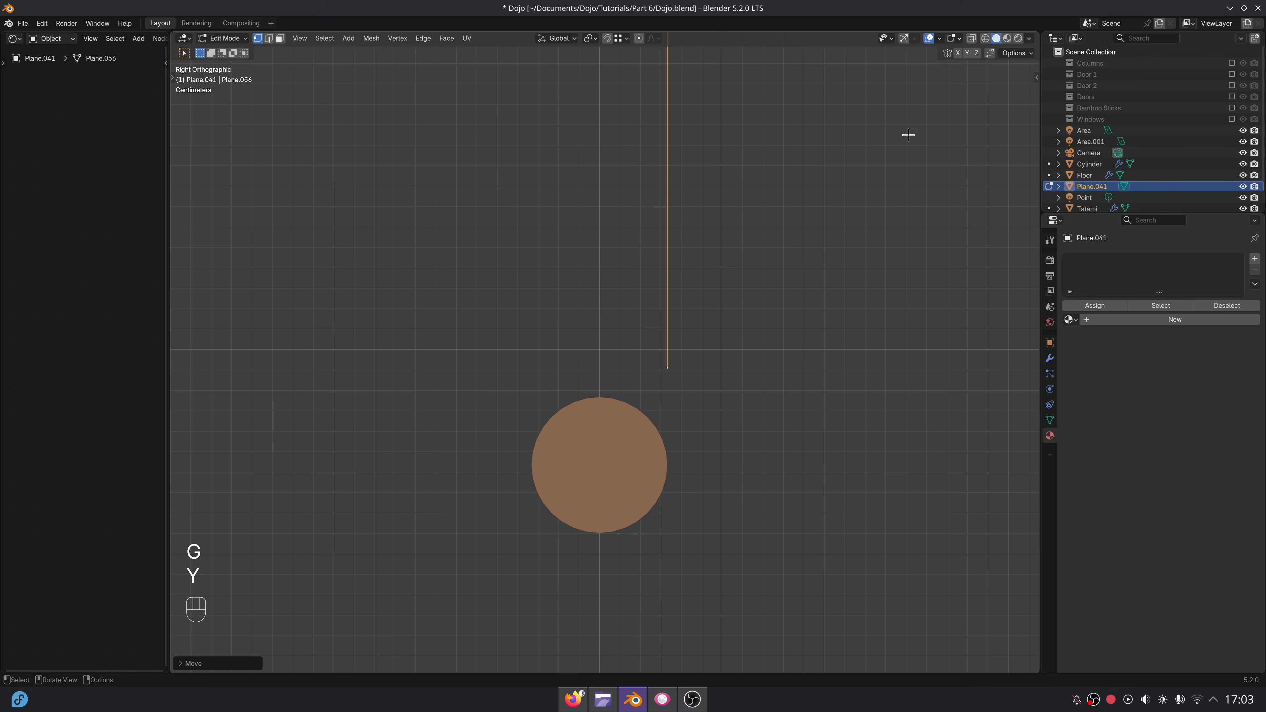
Turn on X-ray and lower the plane's bottom edge along Z to just above the rod's mid-height.
click(973, 40)
scroll(699, 413, up, 2)
key(g)
key(z)
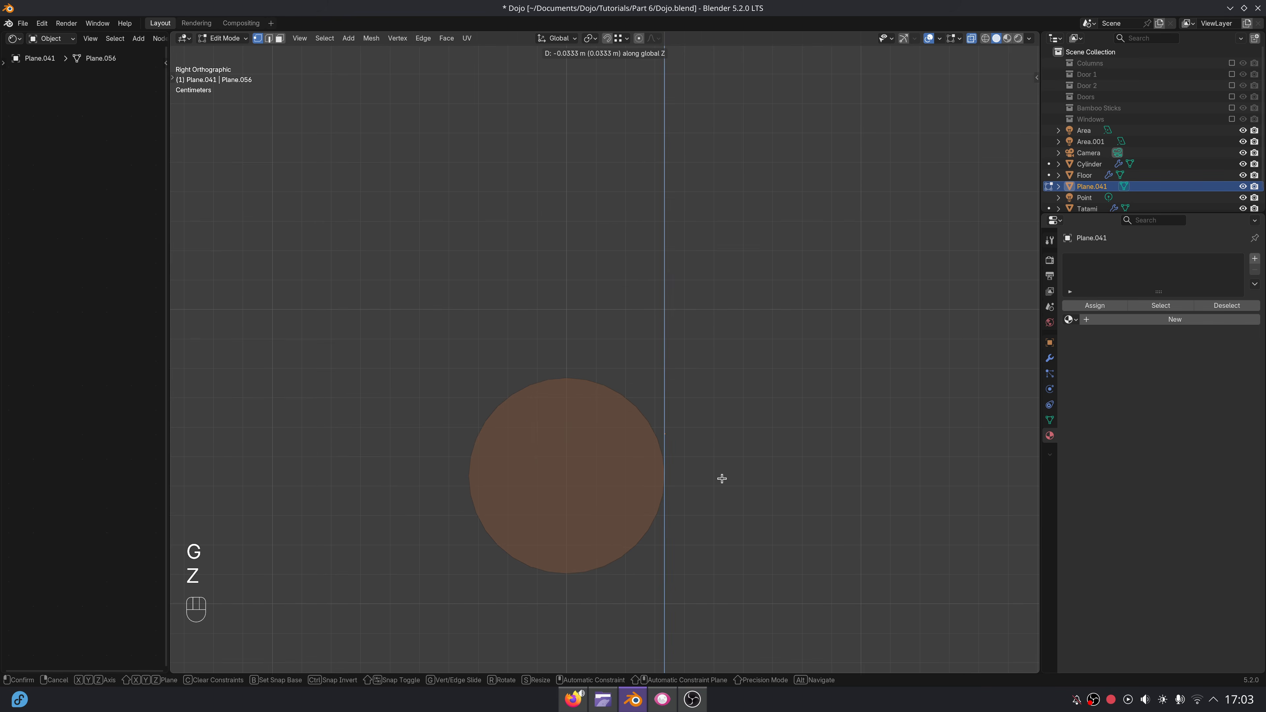
click(723, 491)
Extrude the bottom edge repeatedly in short segments around the rod's circumference to wrap the sheet around it, then leave Edit Mode.
key(e)
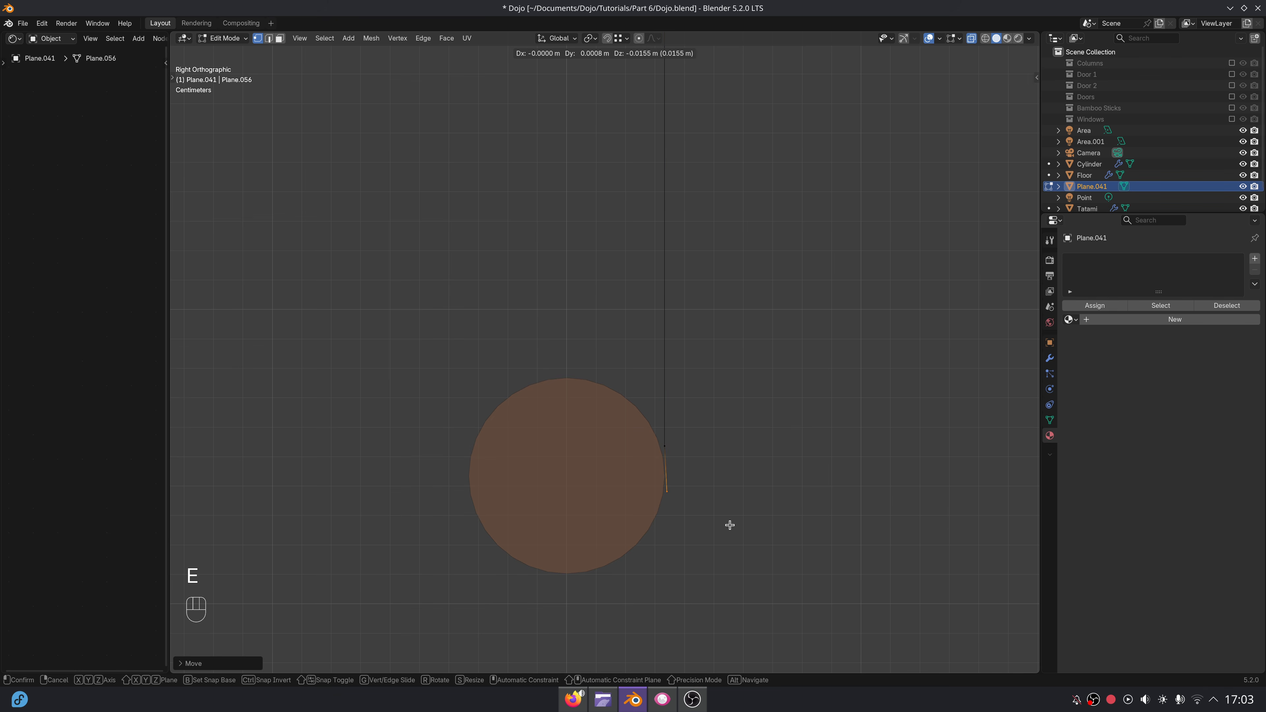
click(729, 528)
key(e)
click(632, 629)
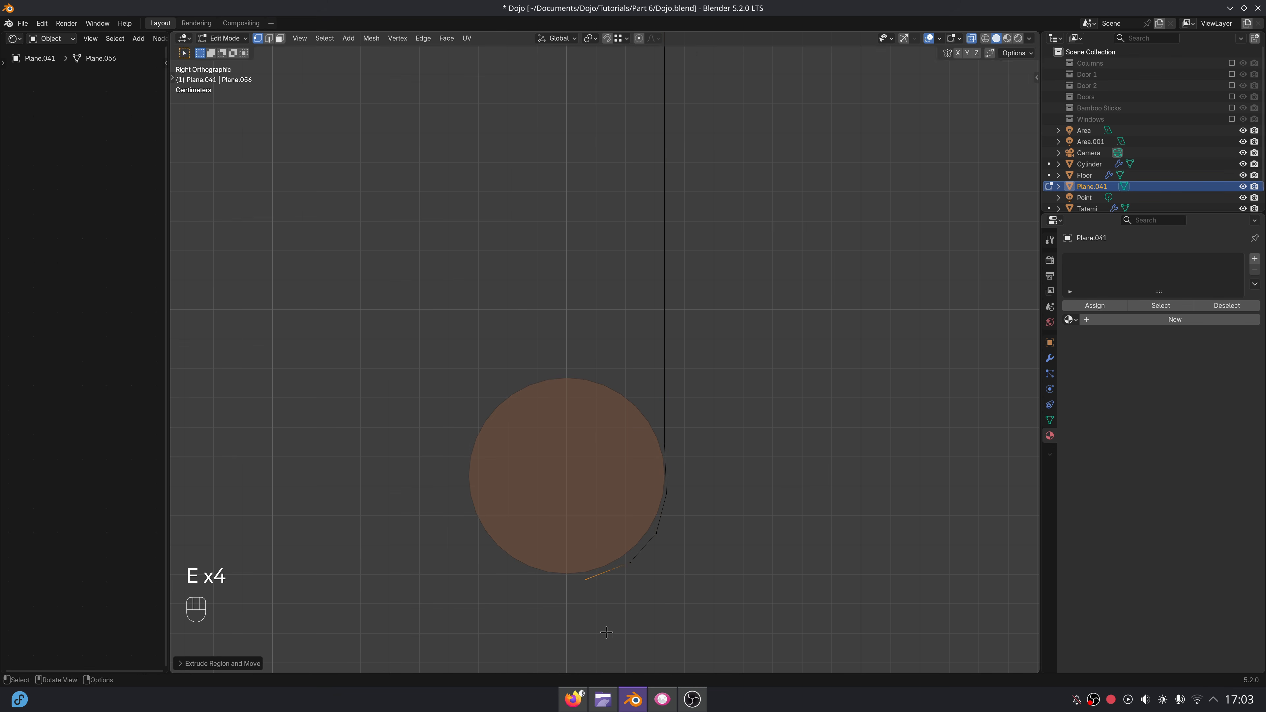
key(e)
click(565, 630)
key(e)
click(521, 617)
key(e)
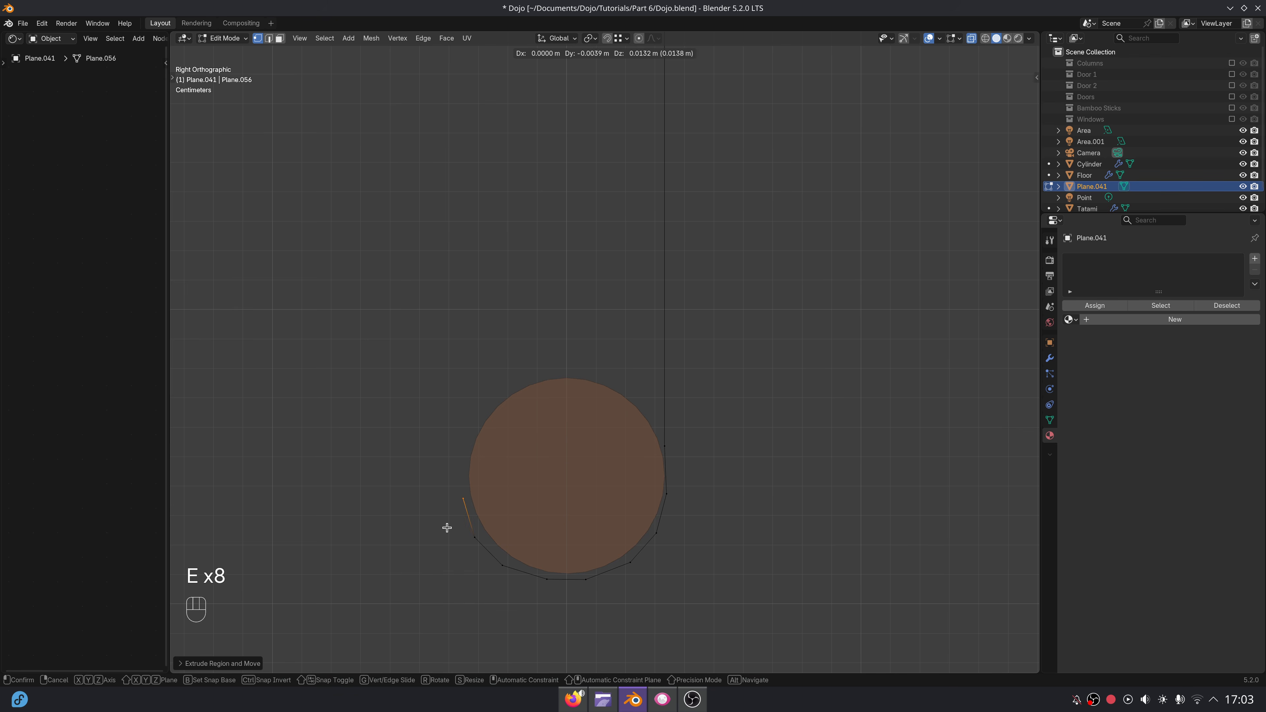
click(445, 523)
key(e)
click(448, 474)
key(e)
click(469, 440)
key(e)
click(651, 361)
key(e)
click(698, 393)
key(e)
click(718, 421)
scroll(709, 378, down, 7)
shift+middle_drag(667, 252, 682, 514)
key(Tab)
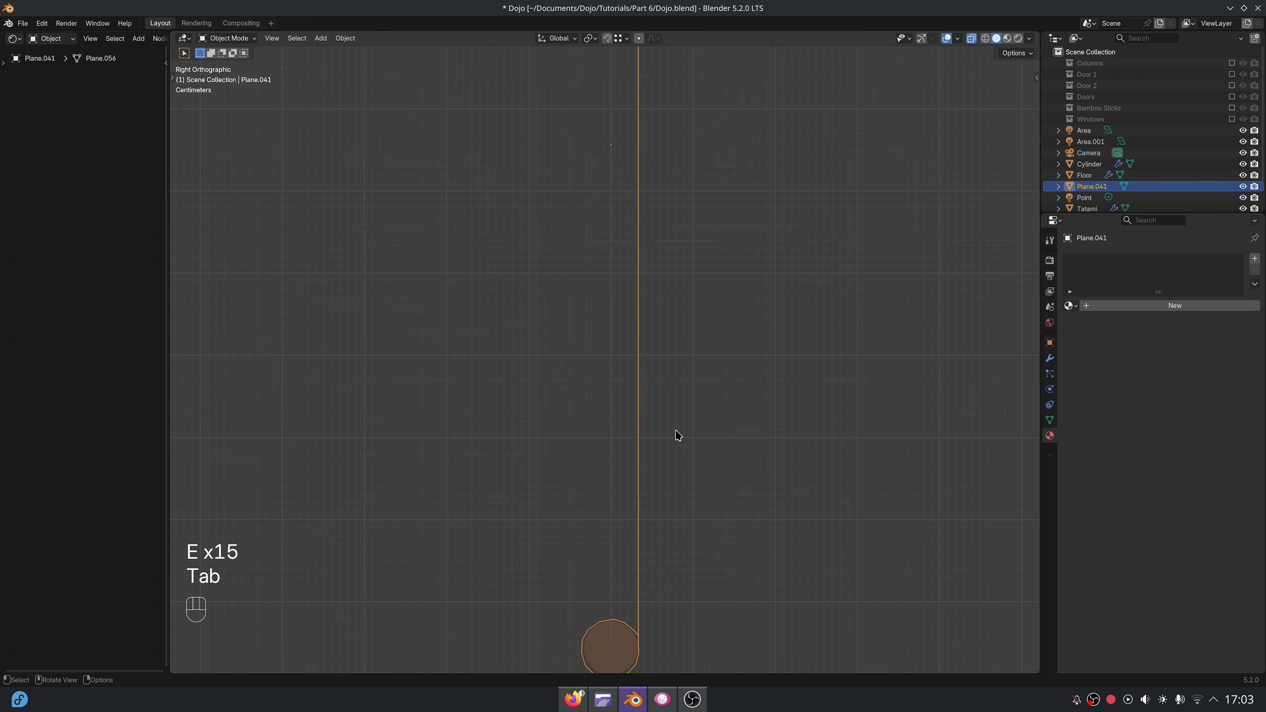
Turn off X-ray and duplicate the wooden rod, moving the copy up along Z above the sheet.
scroll(678, 436, down, 4)
click(612, 500)
middle_drag(622, 428, 698, 429)
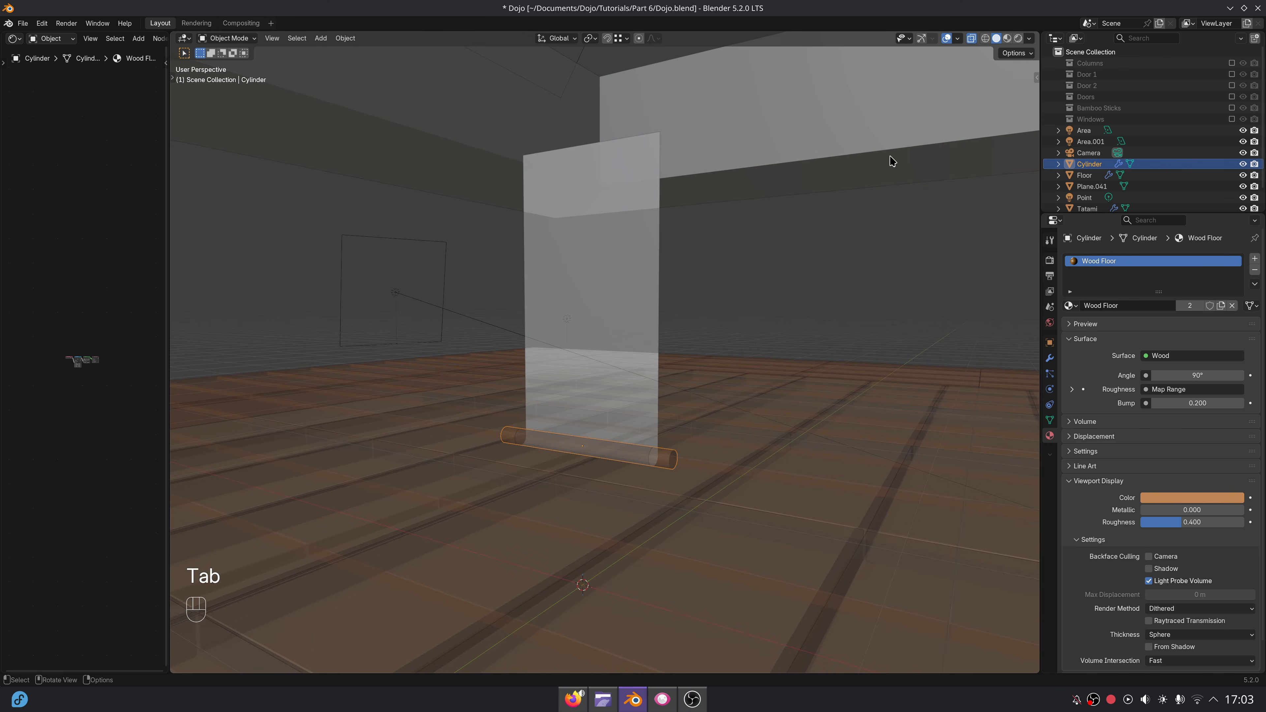
click(971, 39)
shift+middle_drag(747, 325, 745, 381)
key(shift+d)
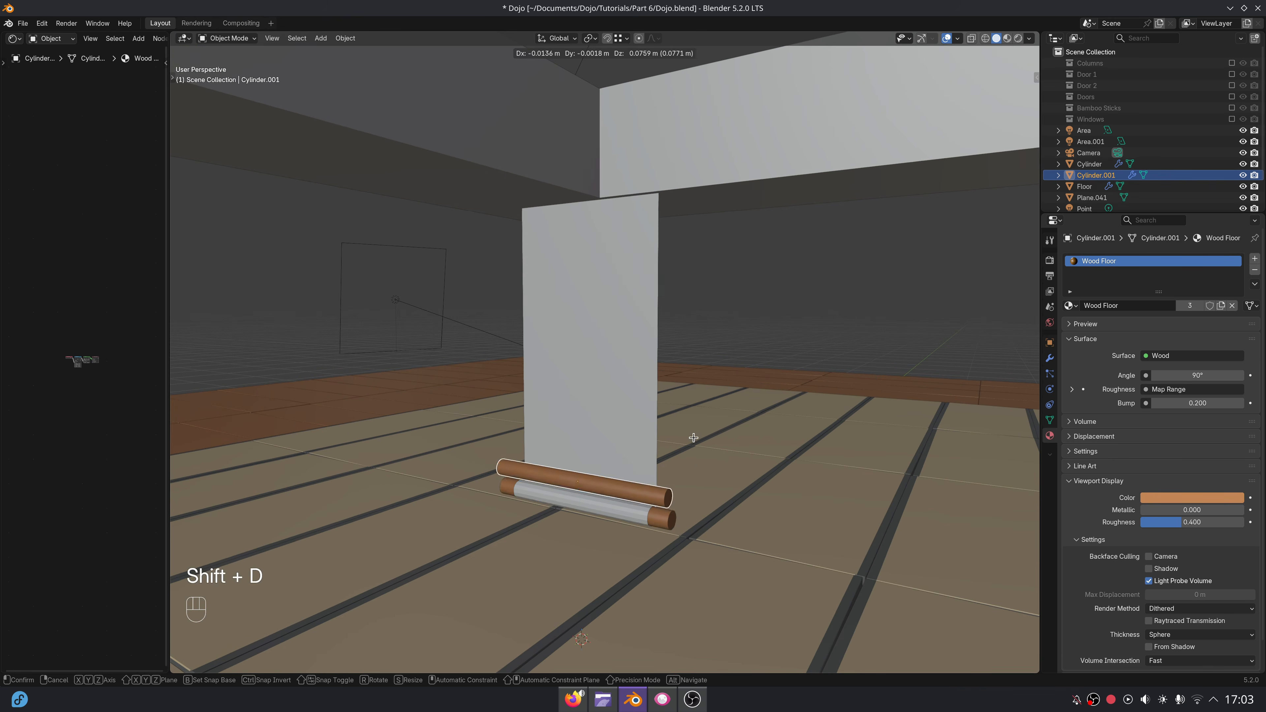
key(z)
click(695, 124)
shift+middle_drag(703, 322, 693, 464)
scroll(702, 434, down, 3)
key(g)
key(z)
click(690, 397)
In Edit Mode, raise the sheet's top edge along Z by about 0.58 m to reach the upper rod.
click(629, 425)
key(Tab)
drag(542, 328, 692, 388)
key(g)
key(z)
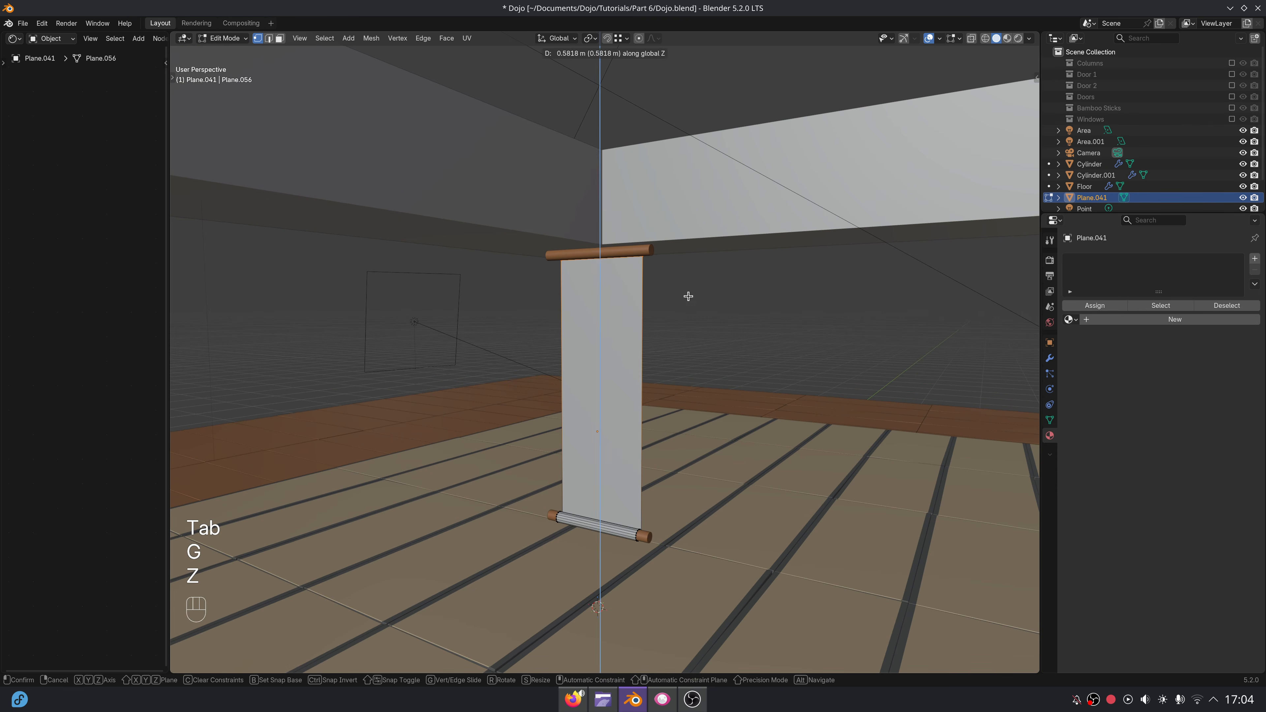
click(690, 298)
In right view, fine-tune the sheet's top edge along Z to just below the upper rod's mid-height.
middle_drag(689, 298, 678, 480)
key(KP_3)
scroll(608, 498, up, 10)
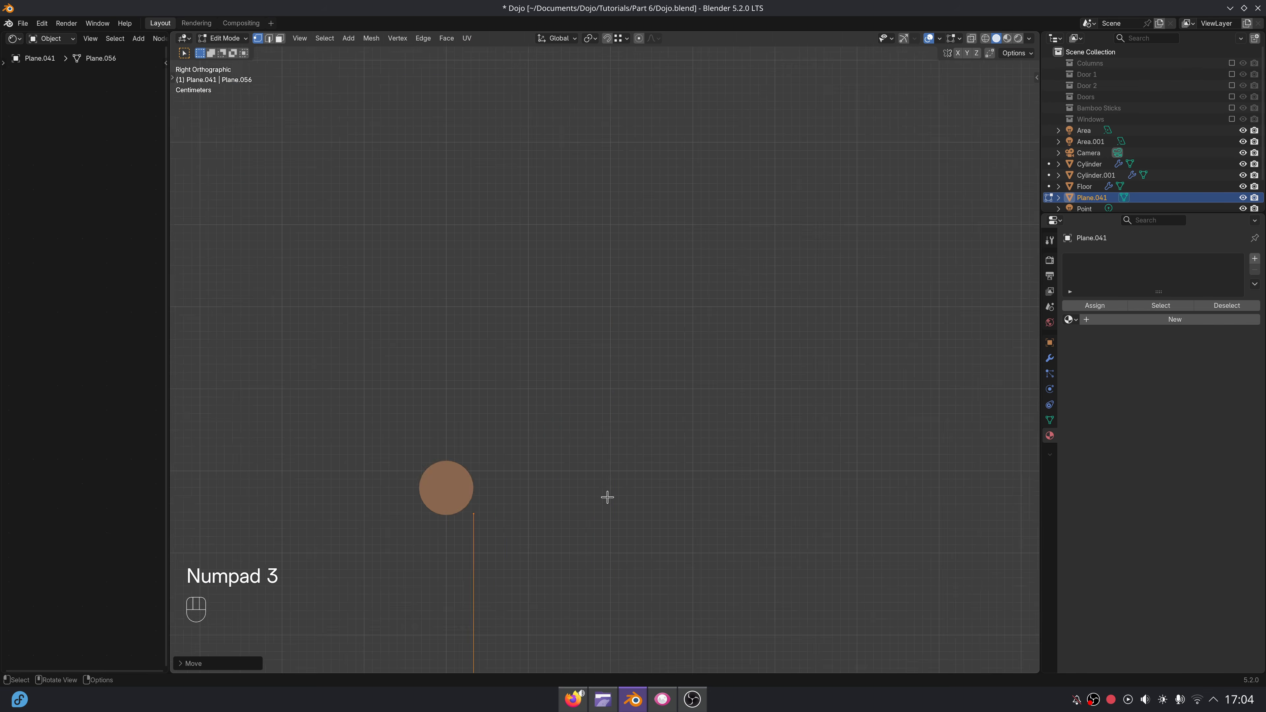
shift+middle_drag(586, 507, 774, 373)
scroll(770, 399, up, 7)
shift+middle_drag(749, 518, 734, 413)
key(g)
key(z)
click(733, 373)
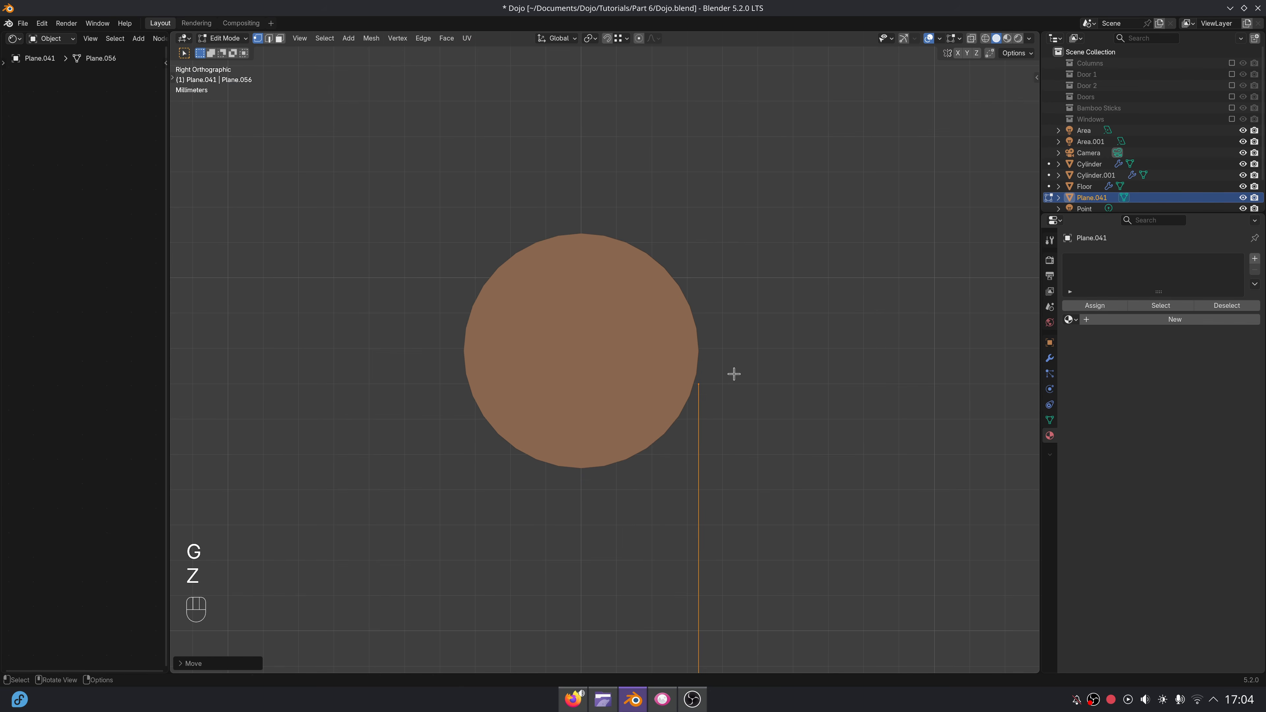
Extrude the top edge repeatedly in short segments around the upper rod's circumference to wrap the sheet, then leave Edit Mode.
key(e)
click(737, 324)
key(e)
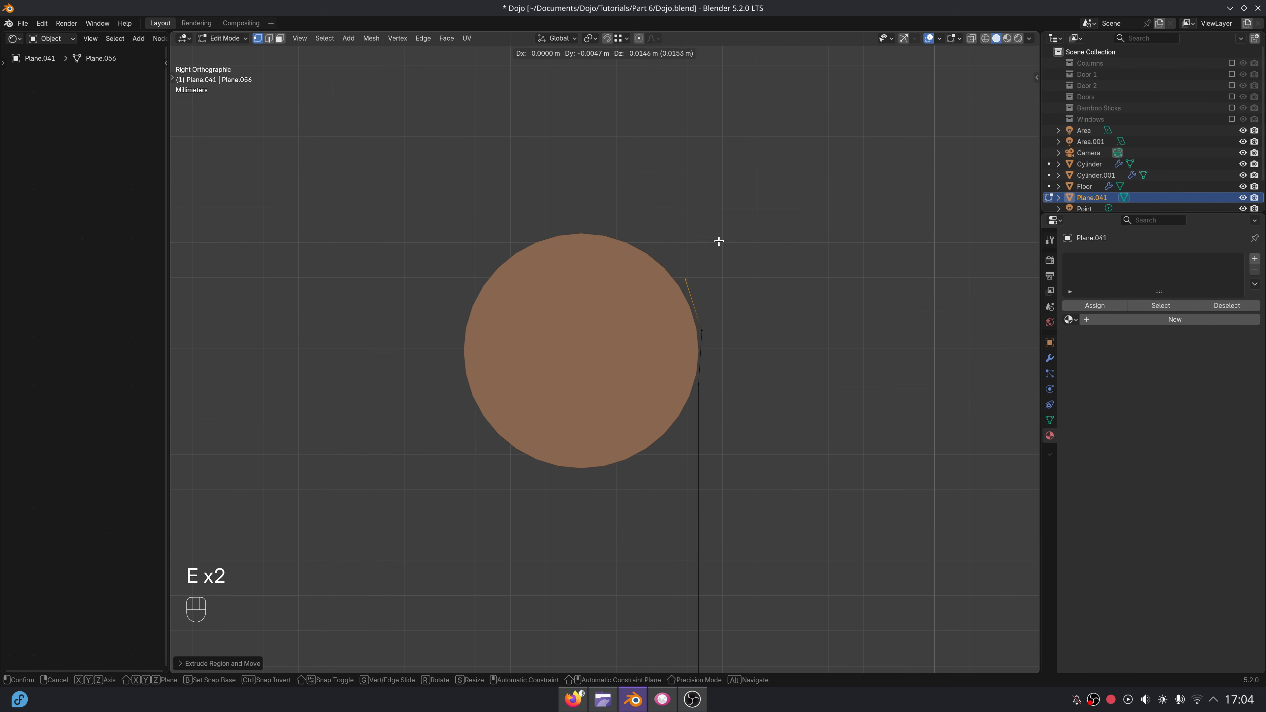
click(718, 269)
key(e)
click(648, 222)
key(e)
click(539, 200)
key(e)
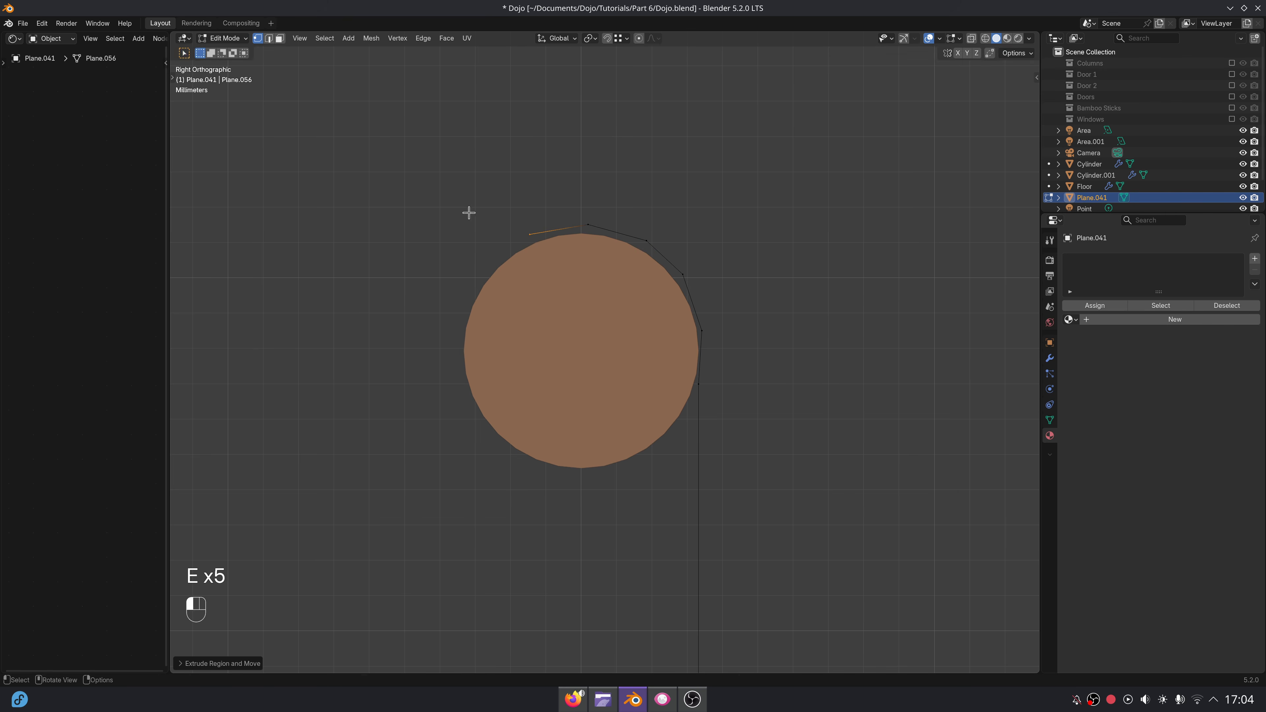
click(478, 221)
key(e)
click(435, 259)
key(e)
click(410, 323)
key(e)
click(424, 395)
key(e)
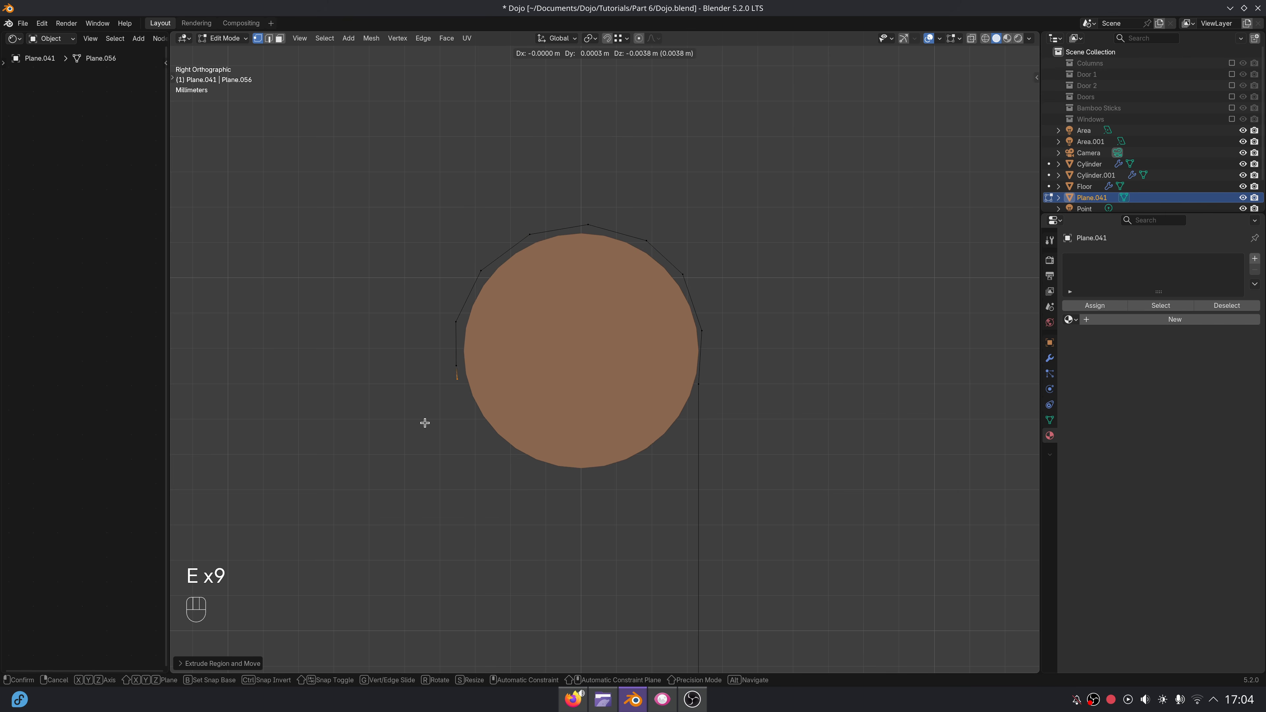
click(441, 462)
key(e)
click(472, 490)
key(e)
click(599, 514)
key(e)
click(653, 495)
key(e)
click(694, 453)
key(e)
click(724, 407)
key(Tab)
Switch to Material Preview, apply Shade Auto Smooth to the sheet and raise the Smooth by Angle angle above 30°.
scroll(707, 413, down, 6)
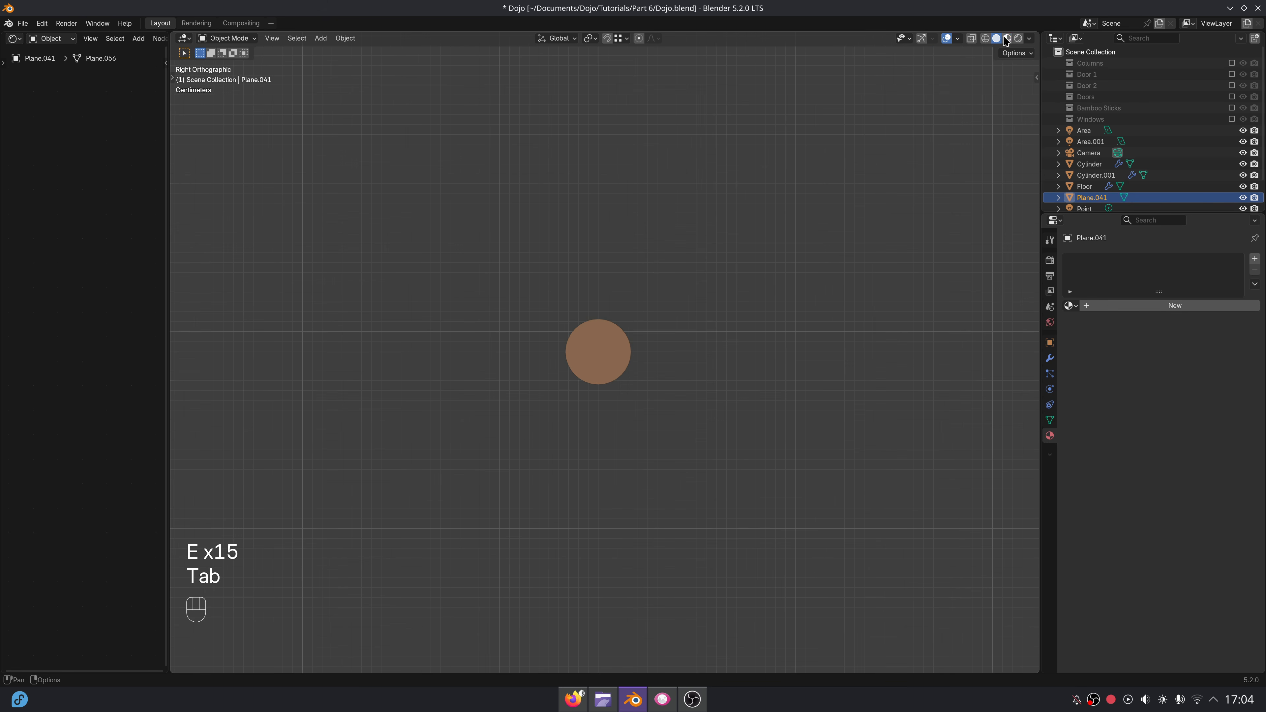
click(1006, 38)
mouse_move(685, 372)
middle_down()
mouse_move(710, 392)
mouse_move(671, 295)
middle_up()
right_click(746, 301)
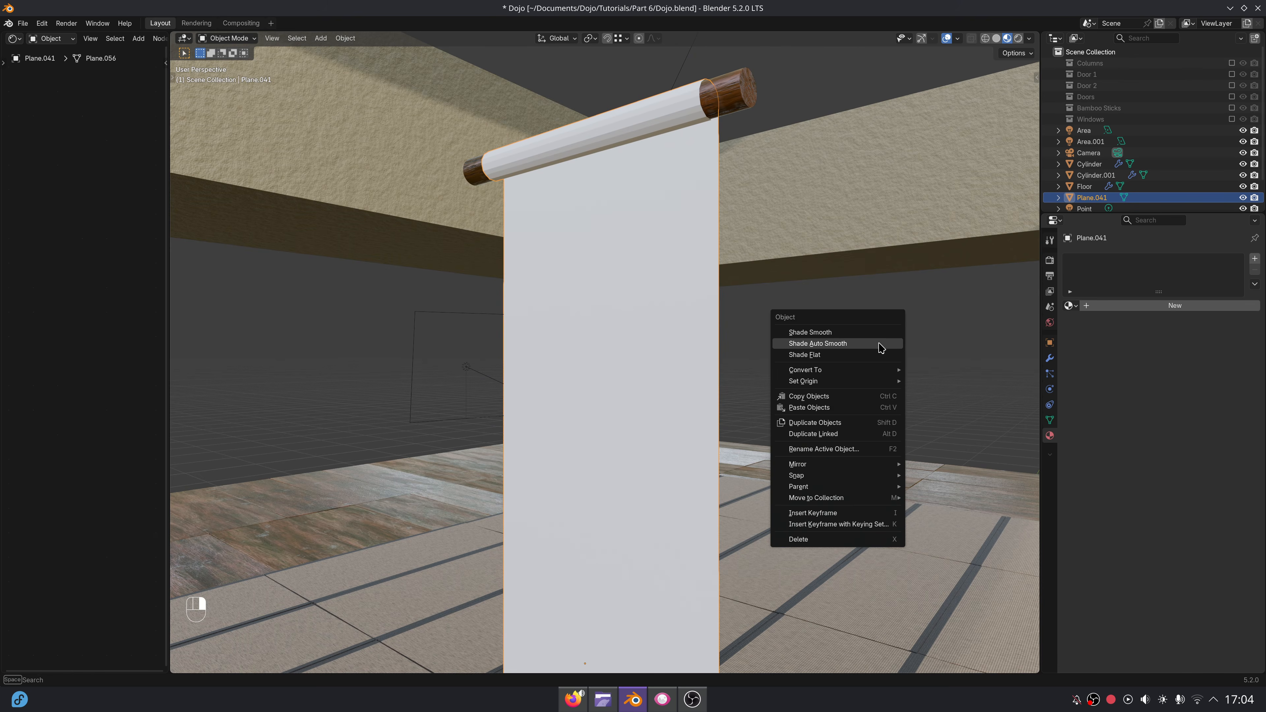
click(868, 346)
click(1050, 359)
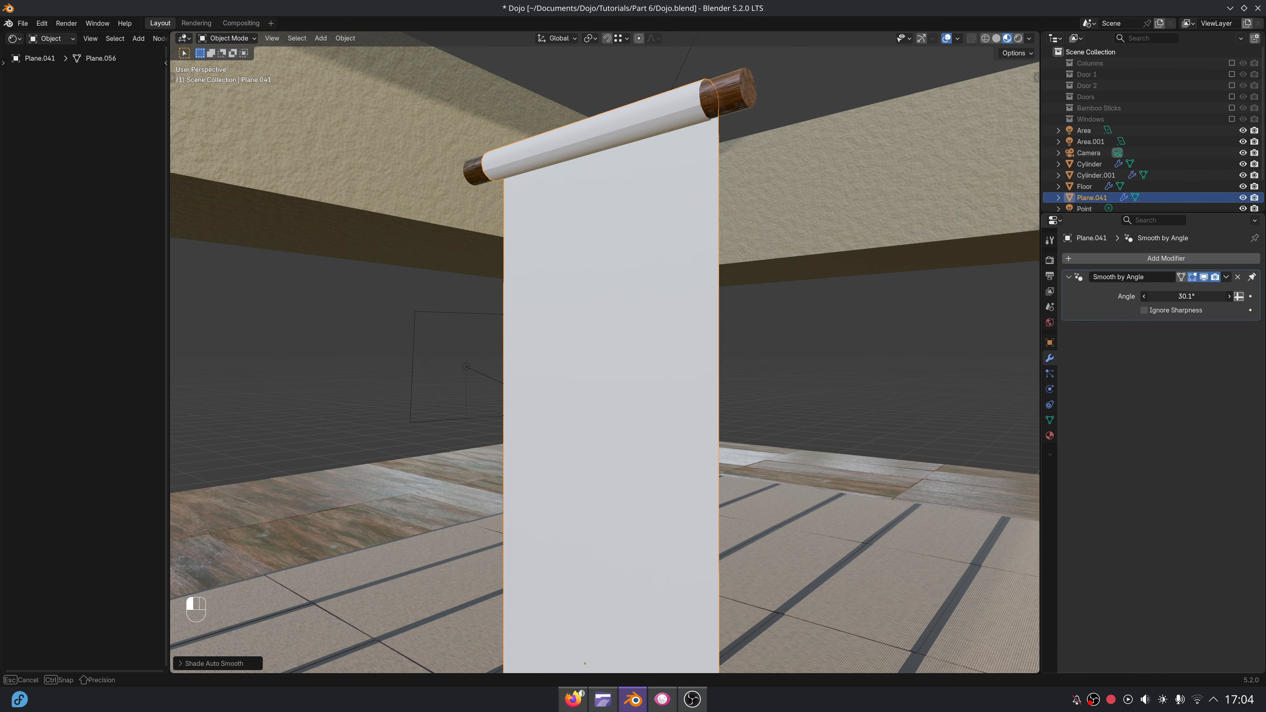
scroll(783, 478, down, 5)
shift+middle_drag(750, 531, 745, 354)
scroll(743, 364, up, 3)
middle_drag(719, 560, 885, 279)
Assign the existing Paper material to the sheet.
click(1050, 436)
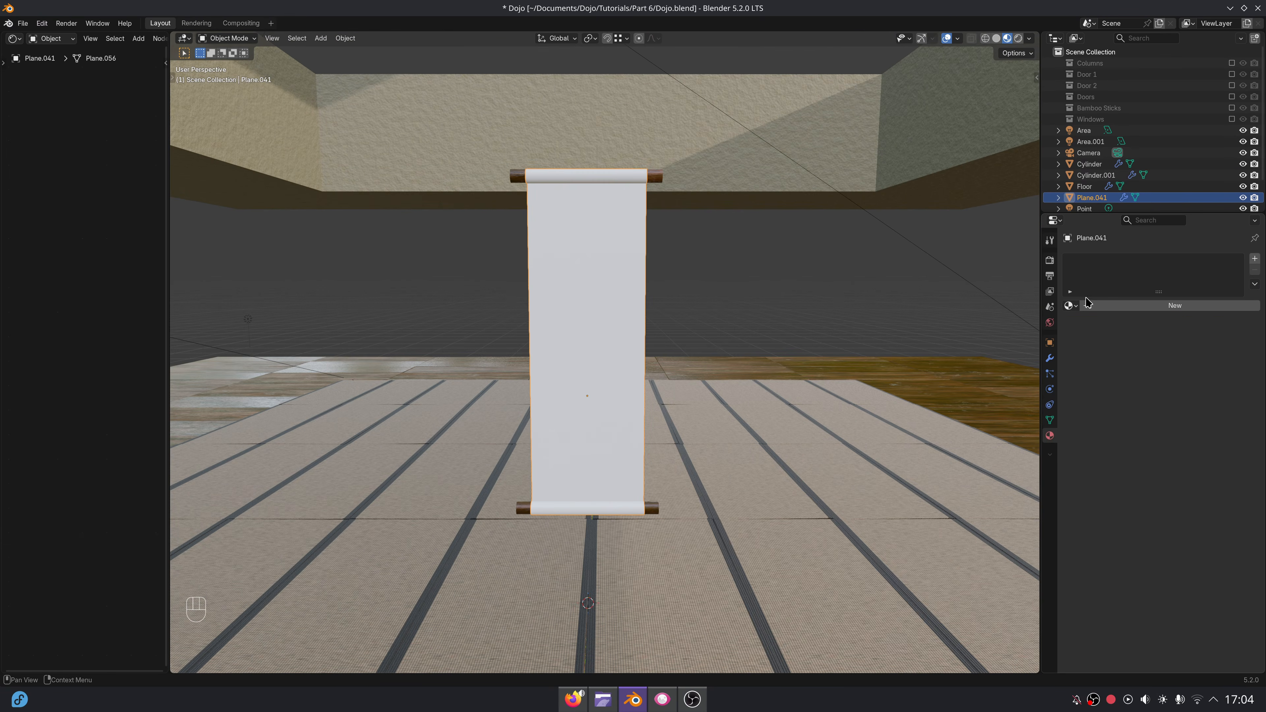
click(1070, 305)
click(1093, 345)
Duplicate the upper rod upwards along Z and scale the copy's mesh down to a small thin stick.
middle_drag(794, 347, 684, 368)
scroll(699, 252, up, 3)
click(684, 368)
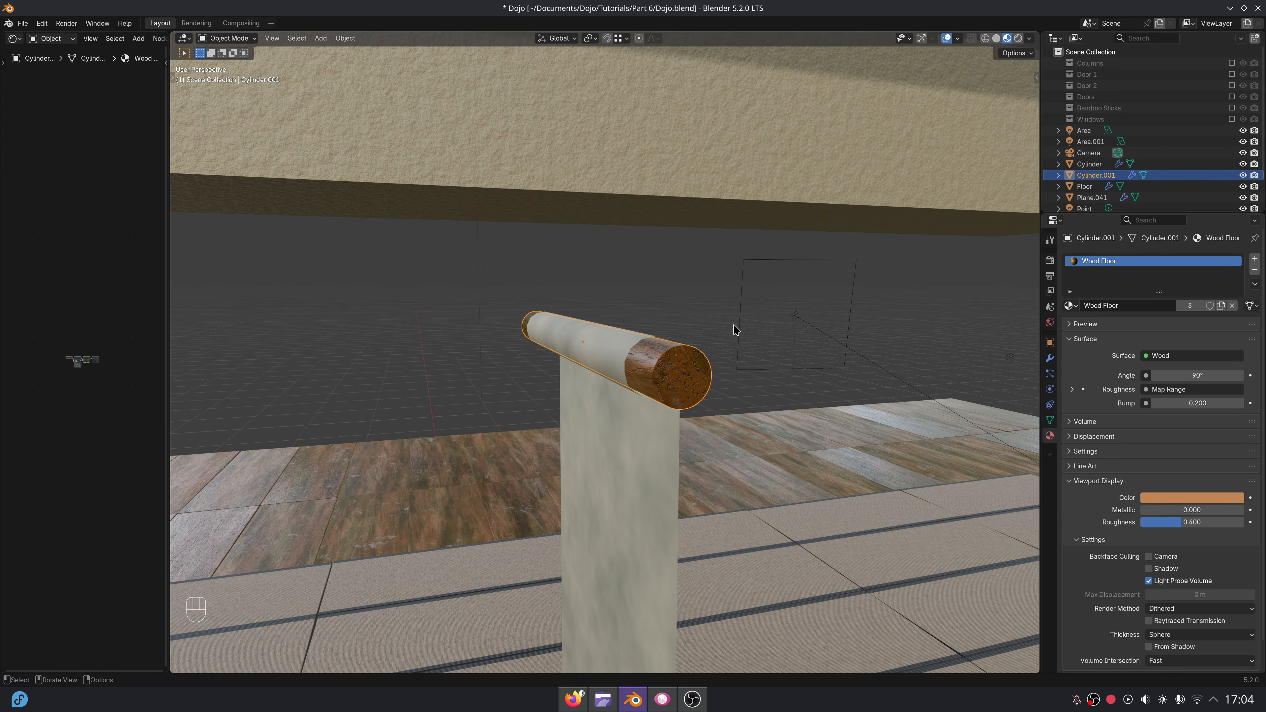
key(shift+d)
key(z)
click(710, 317)
key(Tab)
key(s)
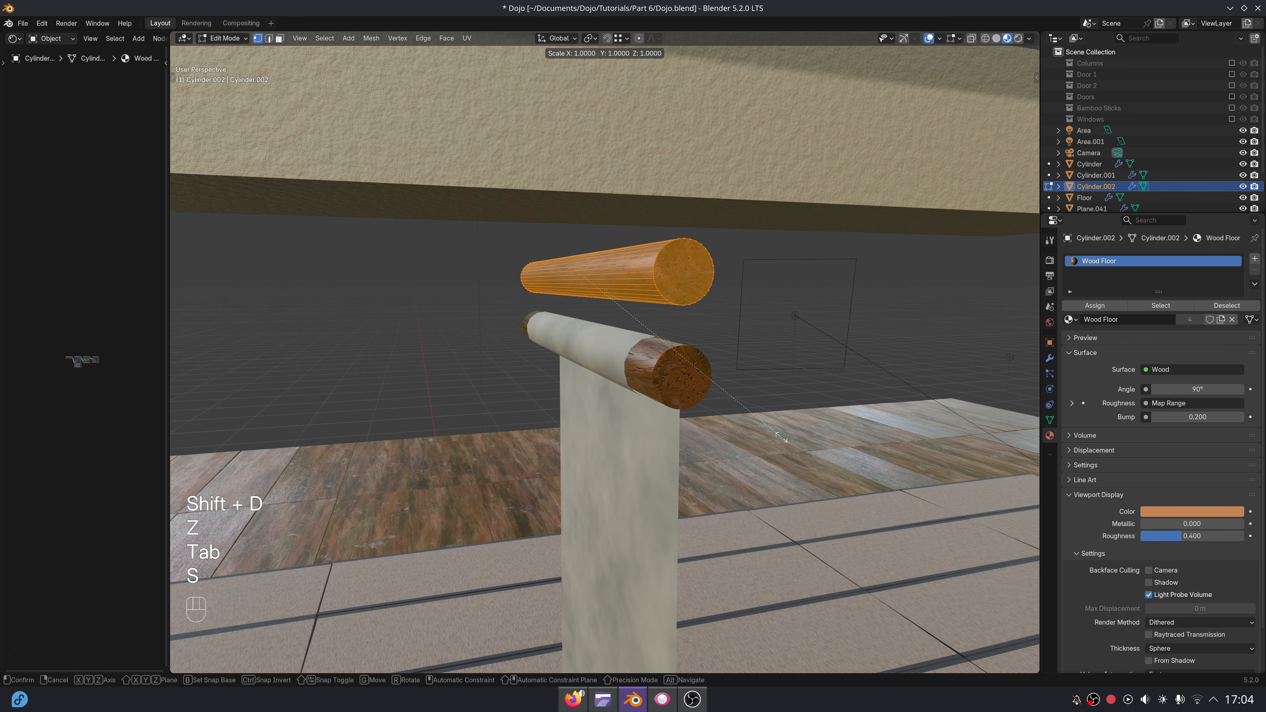
click(634, 324)
key(s)
click(676, 363)
Align the small stick with the upper rod in right view and stretch it along X to nearly double its length.
middle_drag(558, 366, 645, 375)
scroll(699, 377, up, 2)
shift+middle_drag(731, 319, 741, 442)
key(KP_7)
key(KP_3)
scroll(740, 442, up, 2)
key(g)
middle_drag(679, 455, 777, 445)
key(KP_1)
shift+middle_drag(660, 404, 734, 400)
key(r)
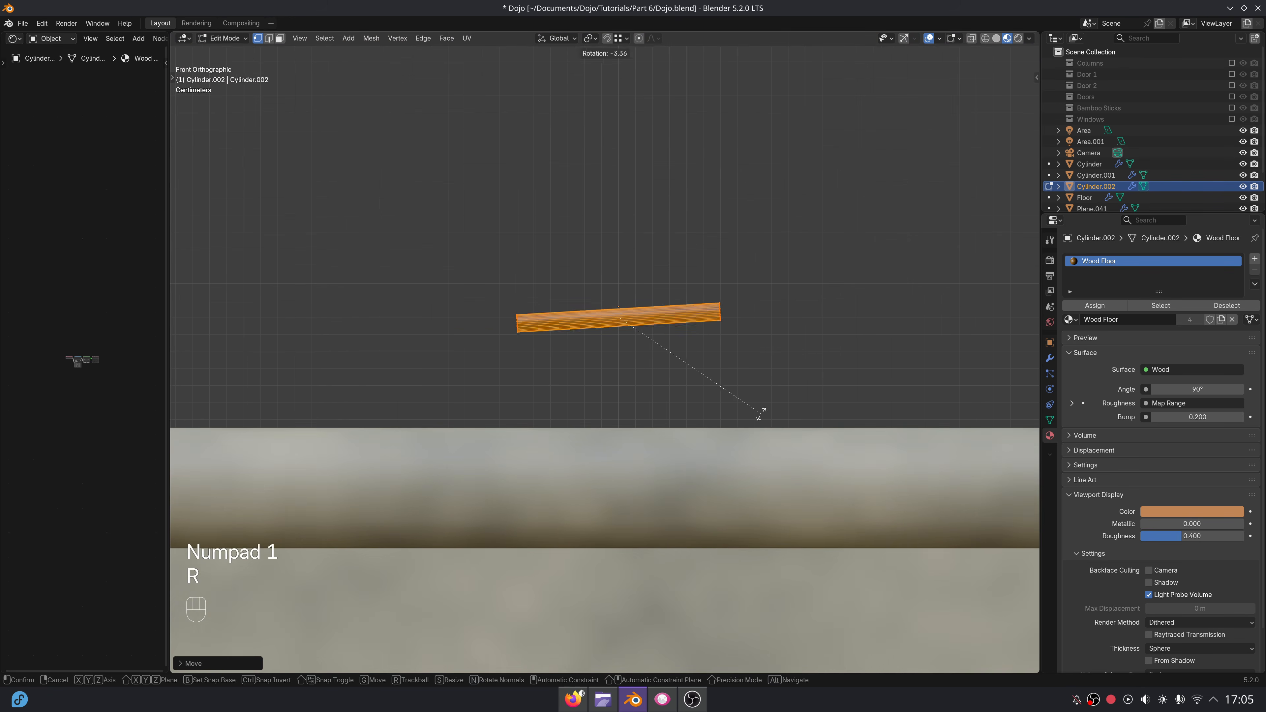
right_click(761, 421)
scroll(760, 427, down, 4)
key(s)
key(x)
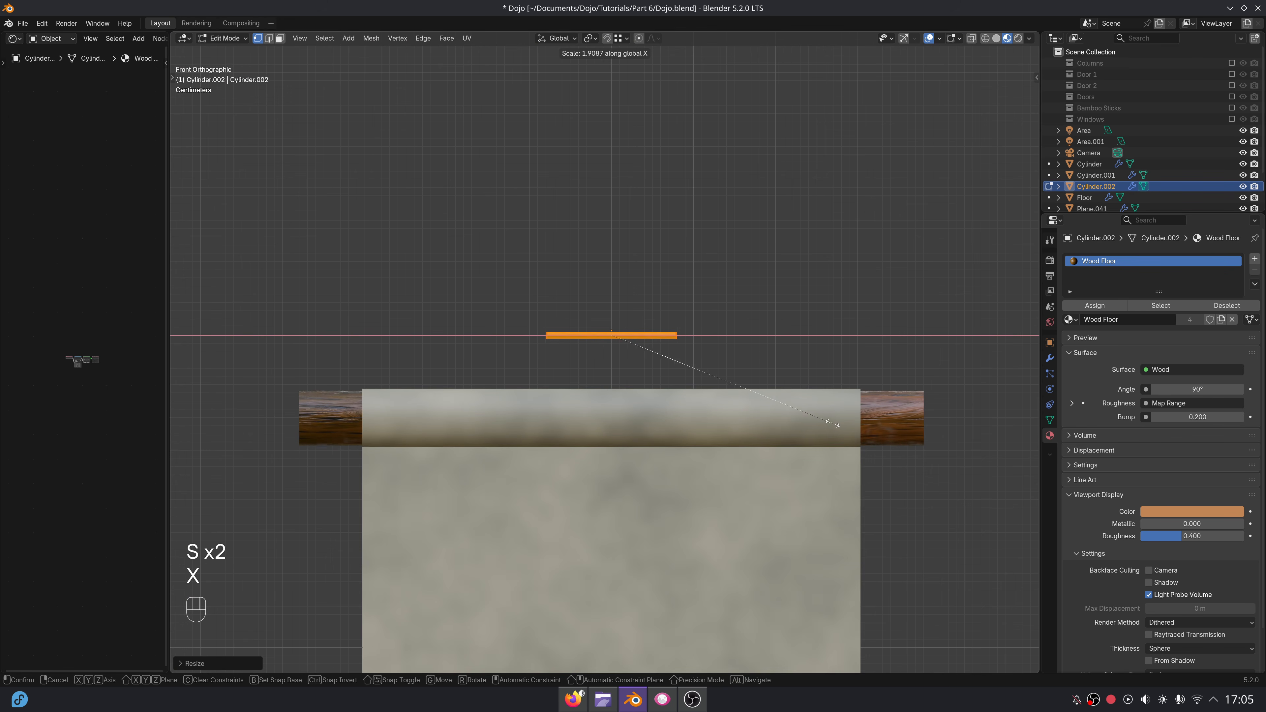
click(826, 419)
Rotate and move the stick in front view so it slants from the upper rod up to the scroll's centre line.
key(r)
key(g)
click(738, 337)
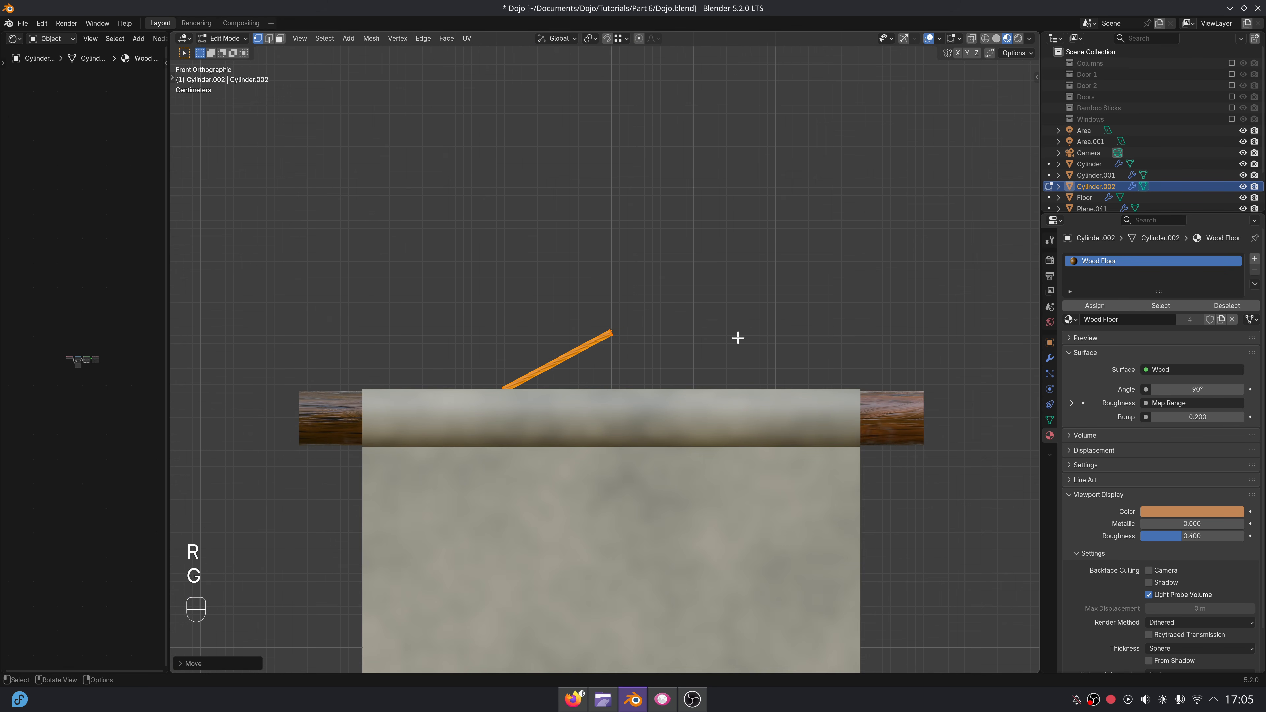
key(r)
click(645, 431)
key(g)
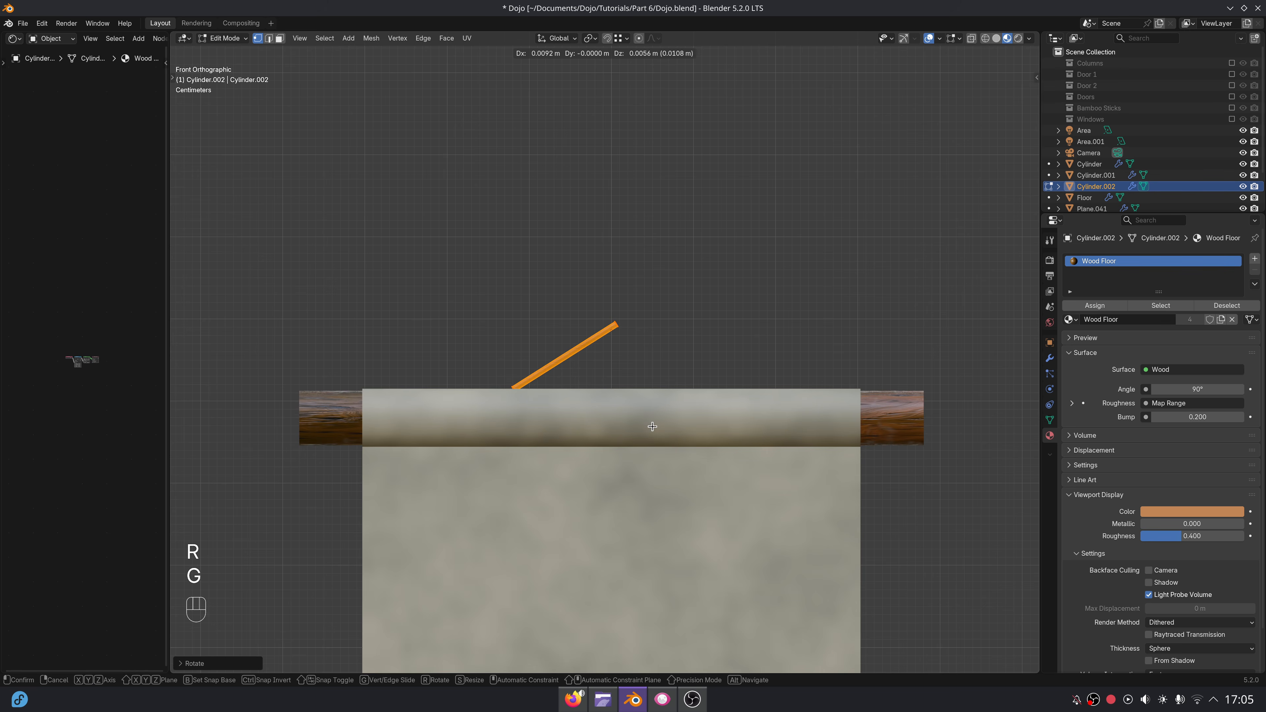
click(652, 427)
key(r)
click(659, 420)
Duplicate the slanted stick, rotate the copy the opposite way and join it at the peak to form a triangular hanger.
key(shift+d)
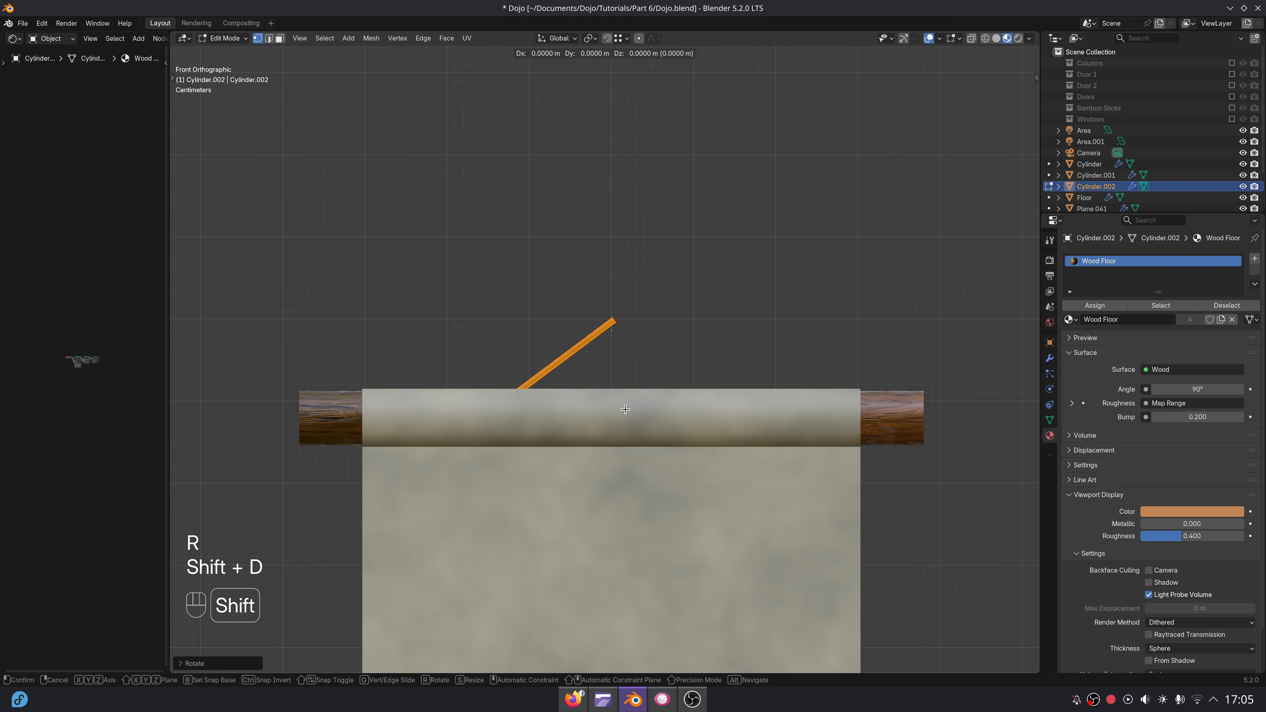
click(640, 410)
key(s)
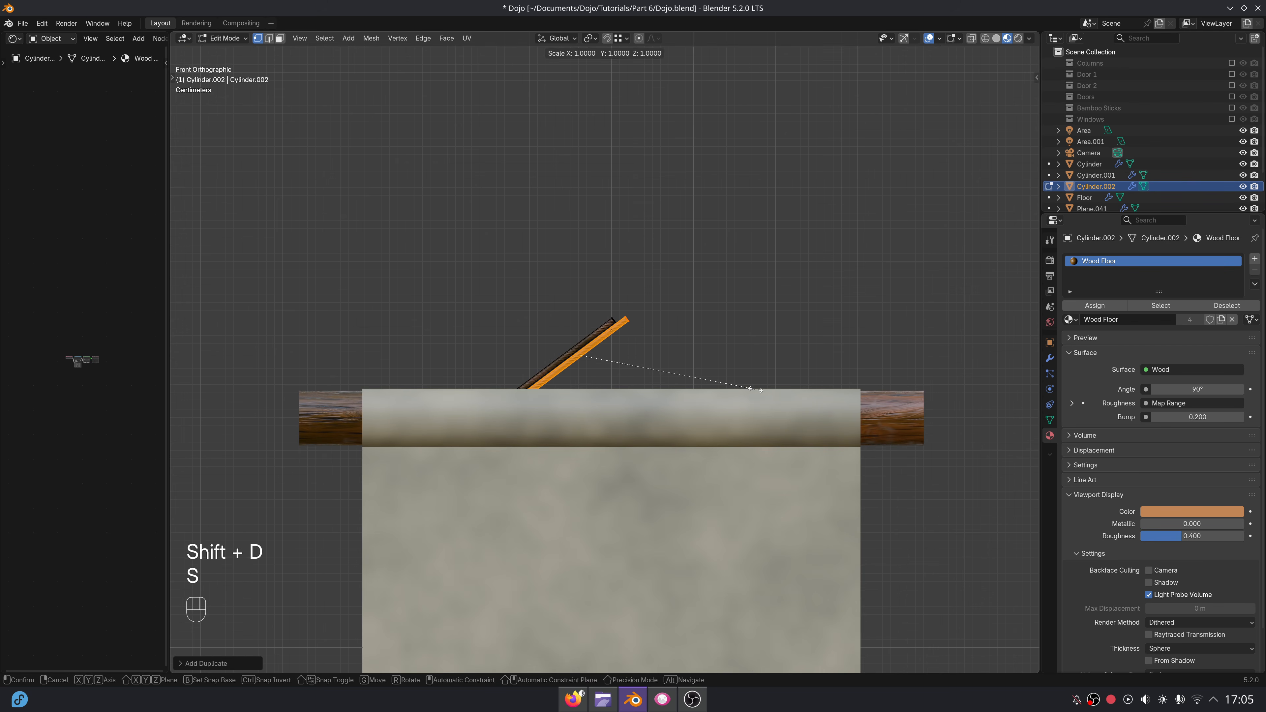
right_click(746, 375)
key(r)
click(597, 488)
key(g)
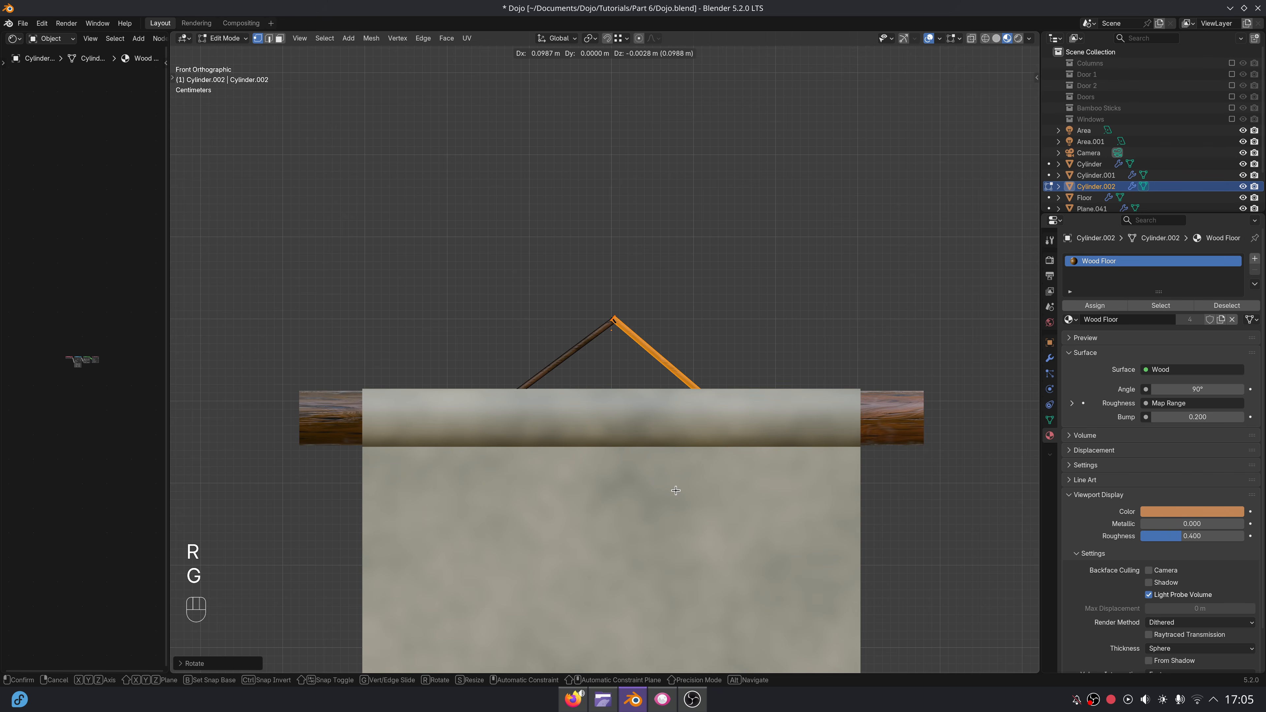
click(679, 491)
Duplicate the upper rod upwards along Z as a separate object and scale its mesh down to a small peg.
middle_drag(689, 394, 827, 545)
key(alt+a)
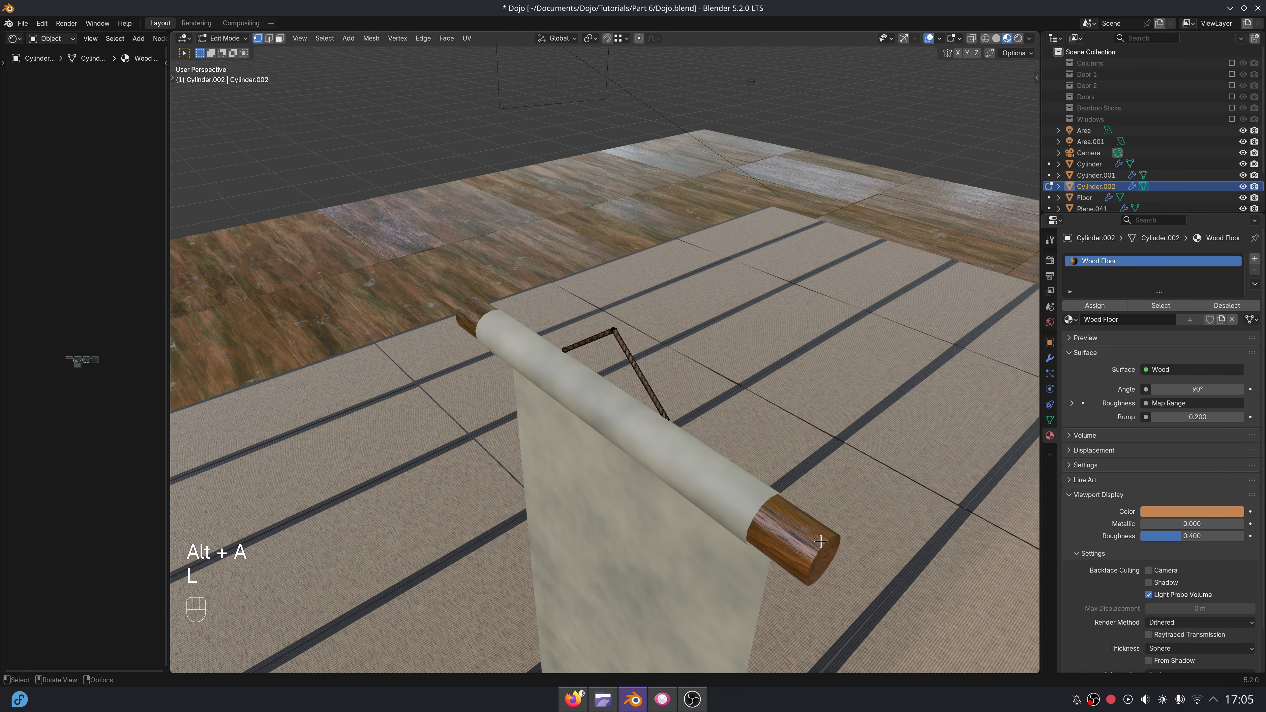
key(Tab)
key(shift+d)
key(z)
click(856, 508)
key(Tab)
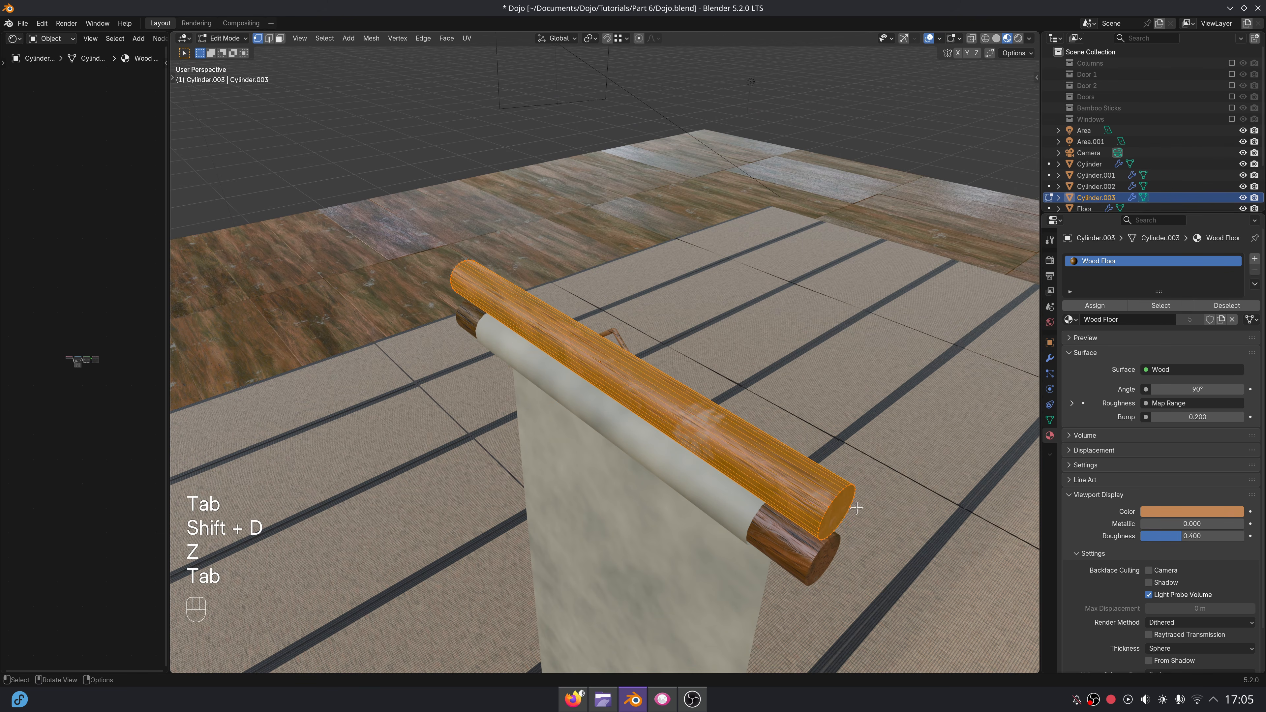
key(s)
click(720, 432)
key(s)
click(673, 402)
Rotate the peg 90° about Z, scale it down further and raise it along Z to the hanger's peak.
key(r)
key(z)
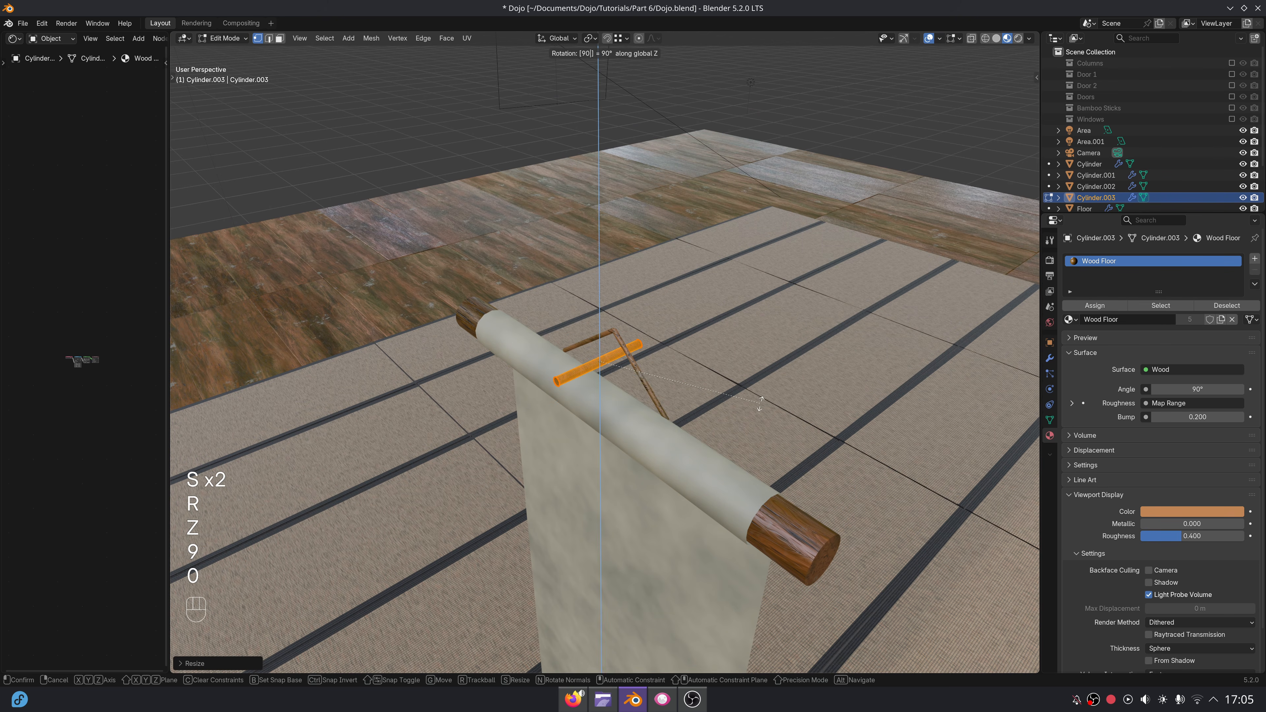
click(760, 404)
scroll(760, 404, up, 3)
key(s)
click(684, 391)
key(g)
key(z)
click(670, 375)
middle_drag(666, 378, 698, 413)
scroll(699, 414, up, 3)
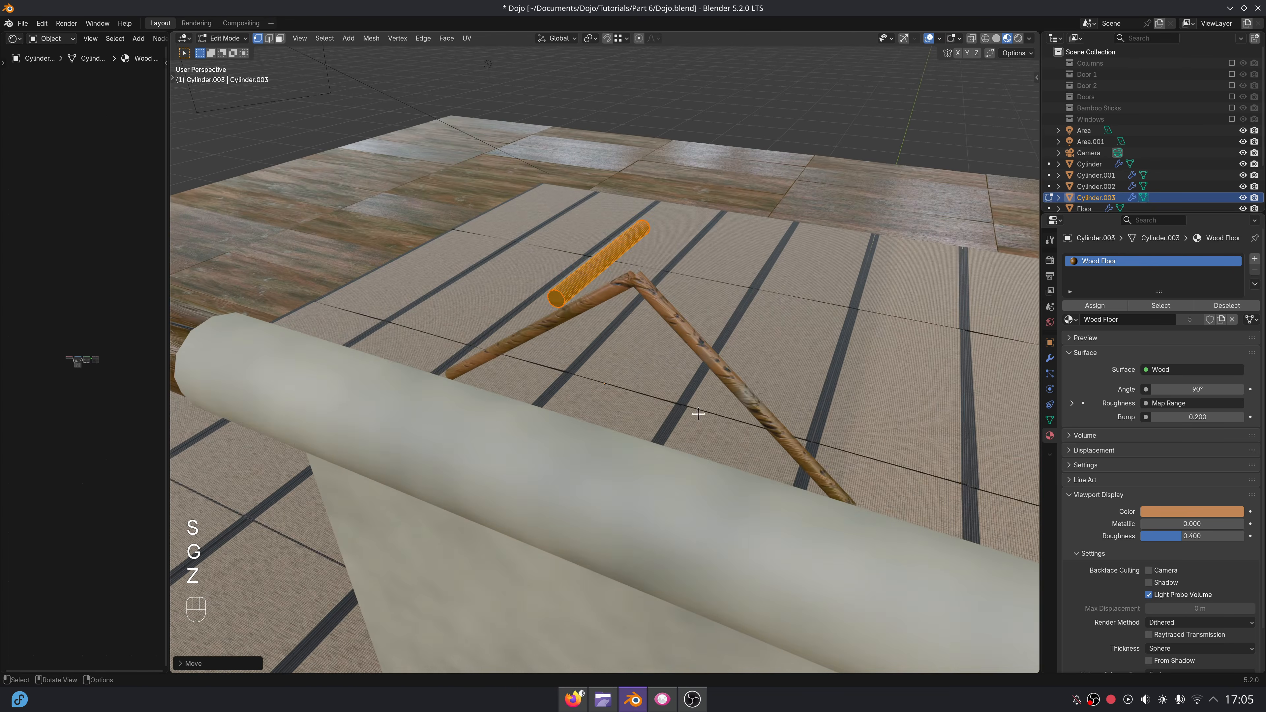
In front view, leave Edit Mode and shift the triangular hanger along X to centre its peak on the peg.
key(KP_1)
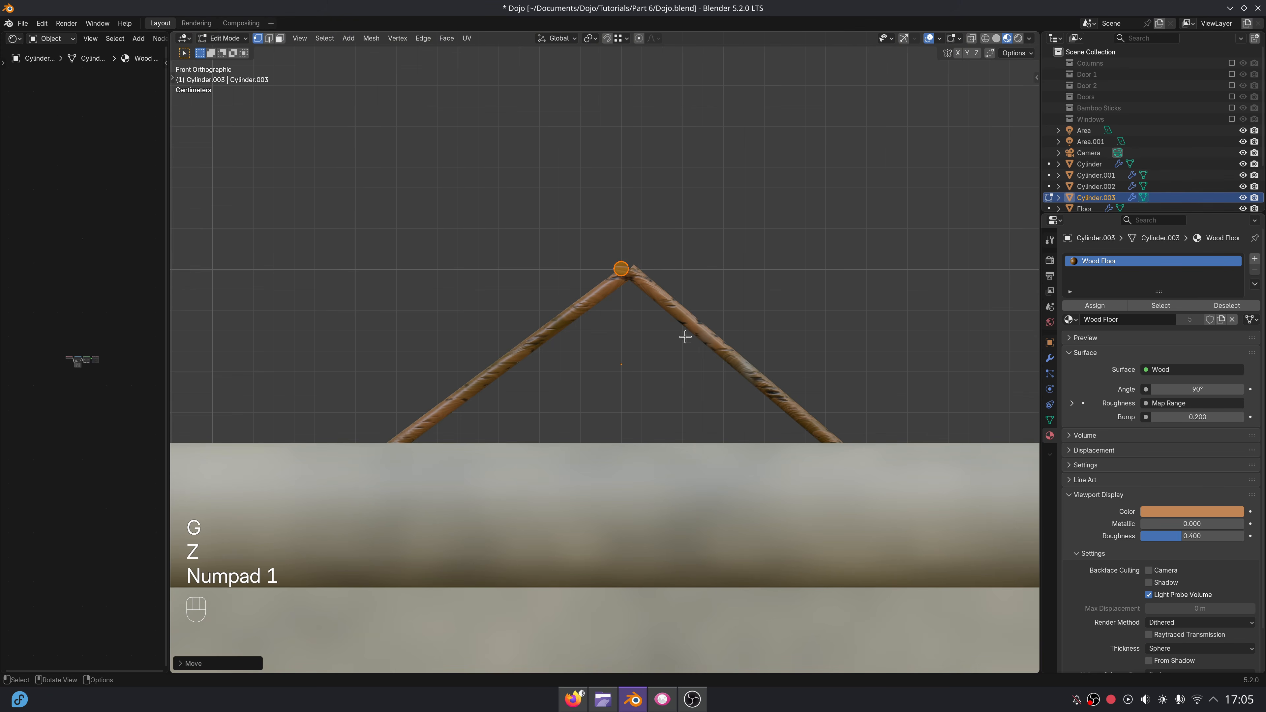
key(Tab)
click(685, 320)
key(g)
key(x)
click(671, 309)
scroll(664, 307, down, 5)
Select the peg and move it along Y so that it sits through the hanger's peak.
mouse_move(663, 306)
middle_down()
mouse_move(671, 318)
mouse_move(661, 320)
middle_up()
click(571, 306)
scroll(638, 341, up, 1)
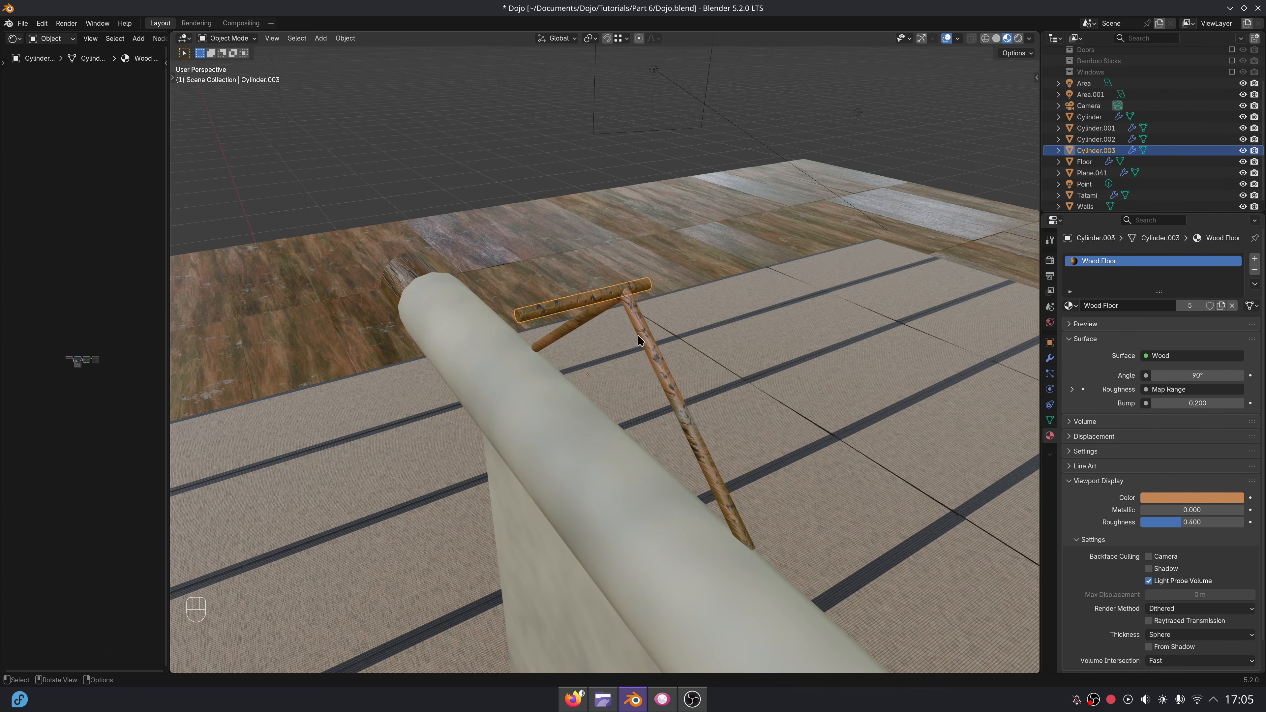
key(g)
key(y)
click(687, 350)
middle_drag(686, 350, 646, 283)
key(g)
key(y)
click(667, 356)
Select all parts of the scroll: both rods, the paper sheet, the triangular hanger and the peg.
shift+click(604, 246)
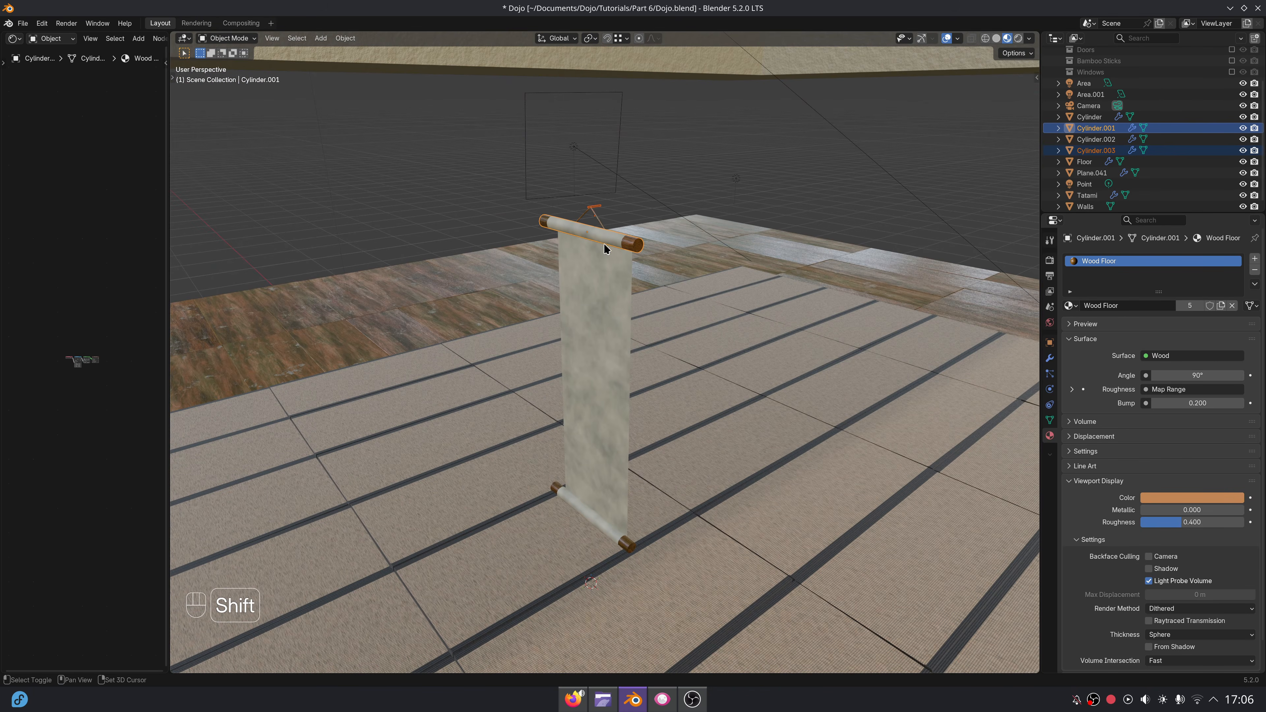
shift+click(603, 272)
key(g)
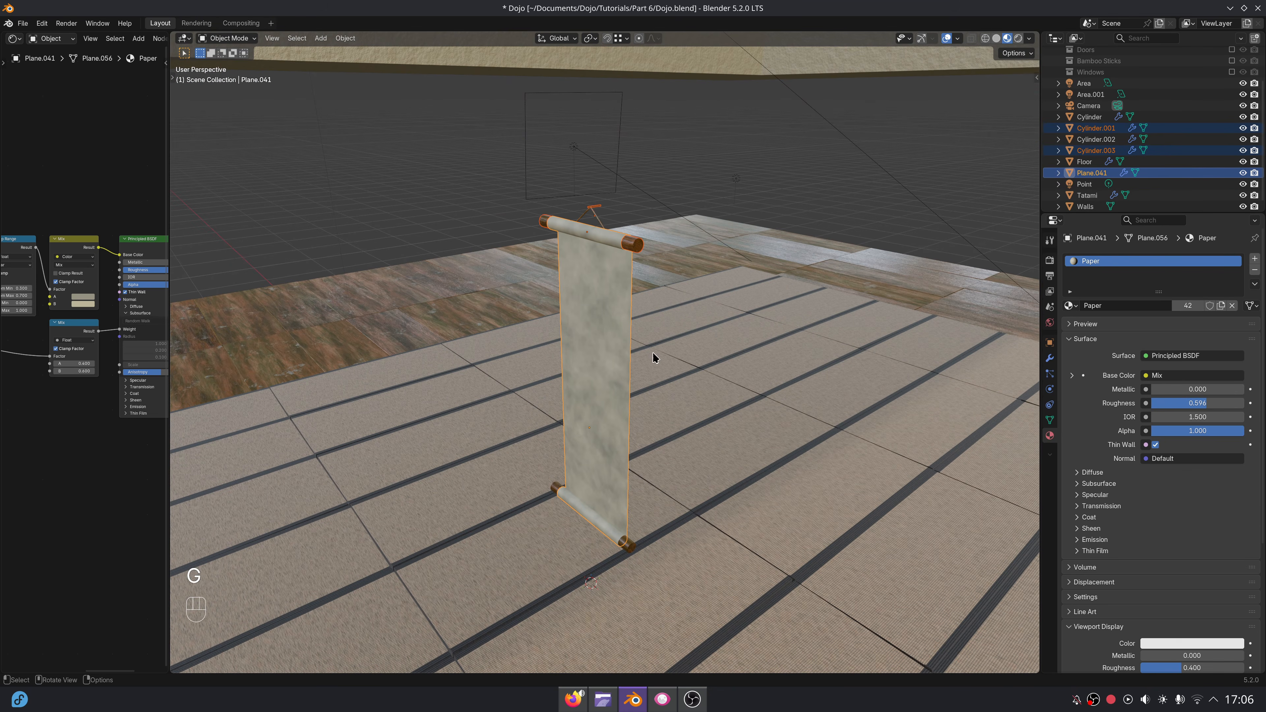
shift+click(627, 544)
key(g)
right_click(748, 539)
shift+click(602, 218)
middle_drag(603, 268, 671, 278)
key(g)
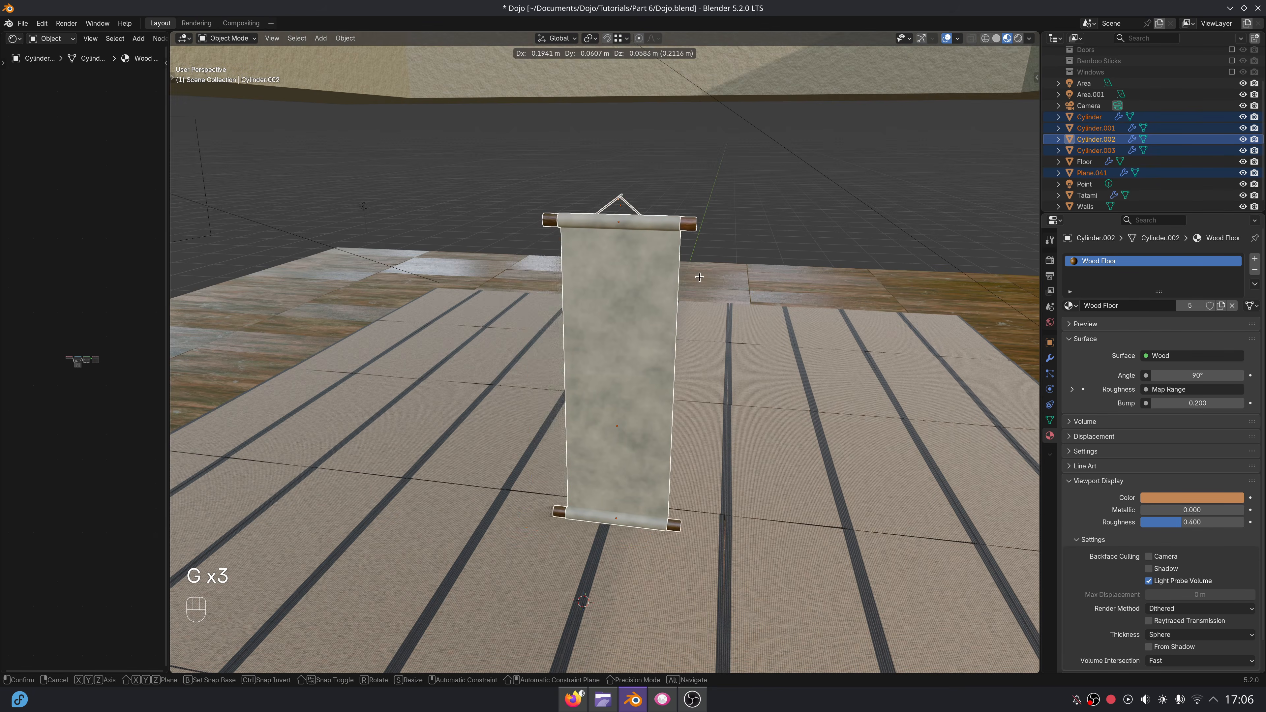
right_click(700, 275)
scroll(1187, 95, up, 3)
Enable the Columns, Doors, Bamboo Sticks and Windows collections and switch the viewport to solid shading.
click(1232, 63)
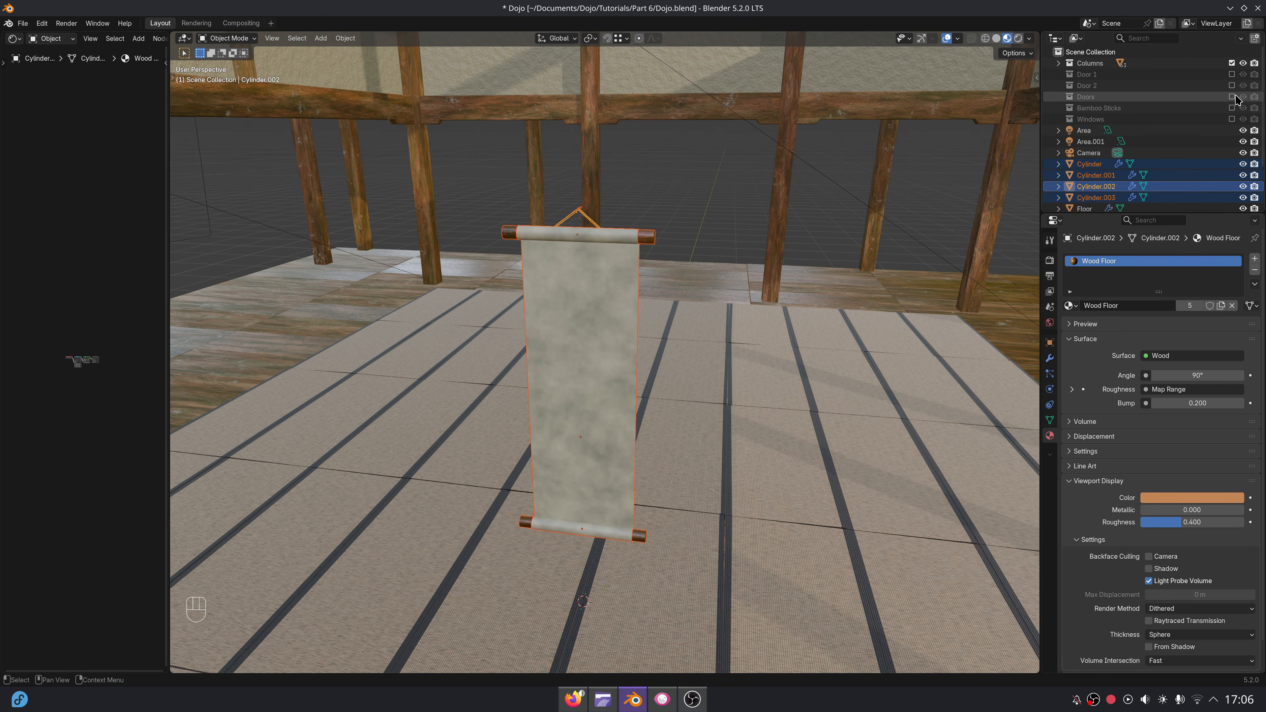
click(1232, 96)
click(1232, 108)
click(1232, 120)
mouse_move(848, 290)
middle_down()
mouse_move(870, 283)
mouse_move(845, 330)
middle_up()
click(994, 39)
Move the complete scroll along Y and X to a column at the back of the dojo.
scroll(871, 319, down, 2)
shift+middle_drag(845, 330, 701, 418)
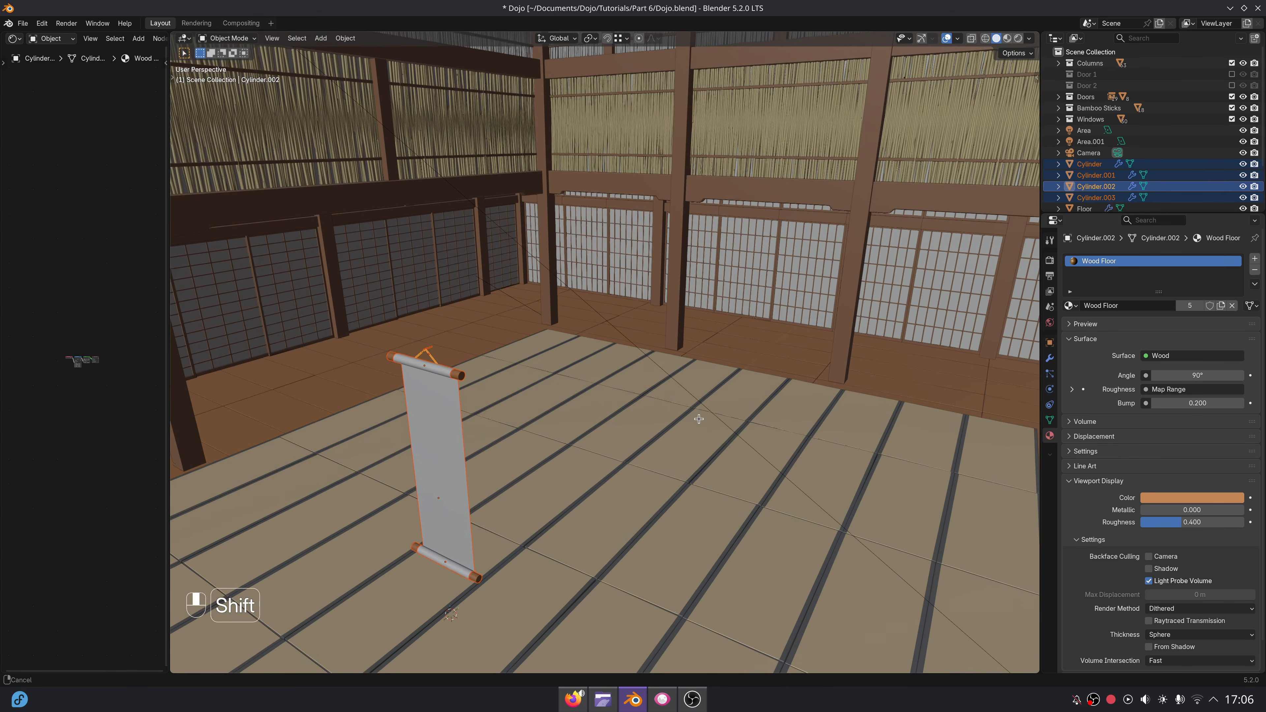
key(g)
key(y)
click(943, 239)
key(g)
key(x)
click(880, 376)
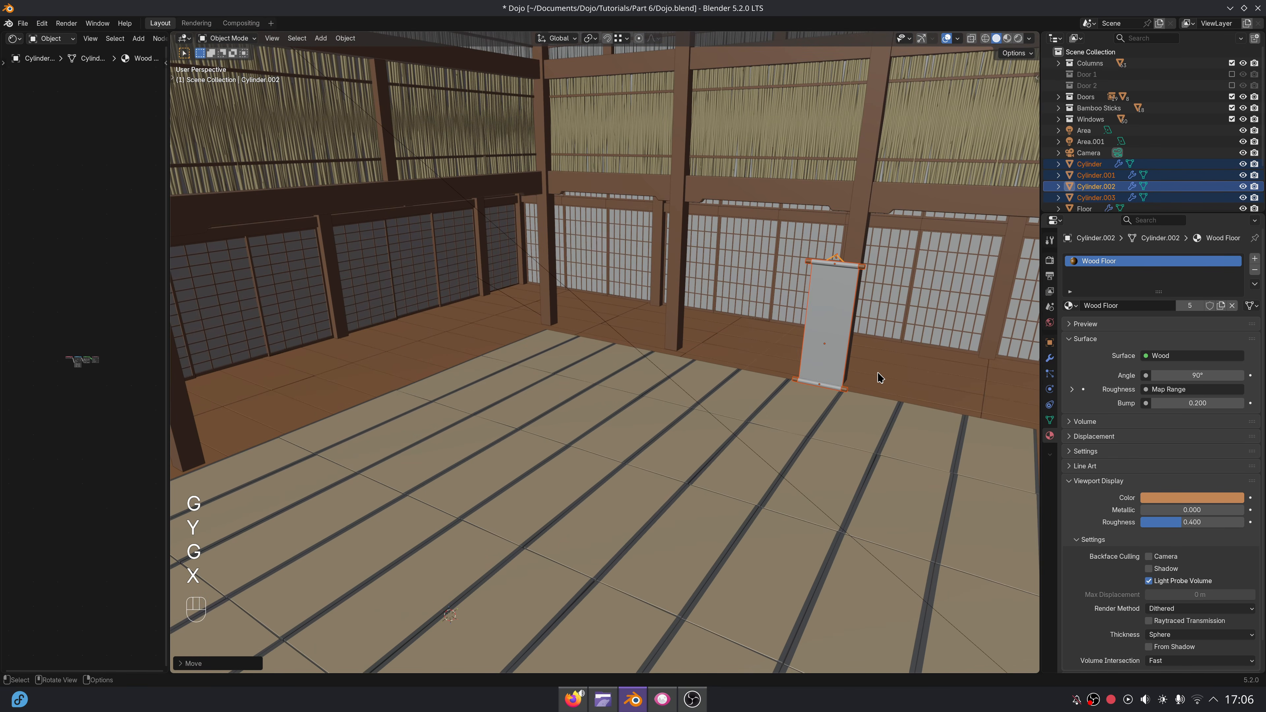
Frame the scroll and shift it along Y towards the column's front face.
key(KP_Decimal)
middle_drag(879, 376, 818, 373)
shift+middle_drag(818, 372, 1002, 382)
key(g)
key(y)
click(446, 391)
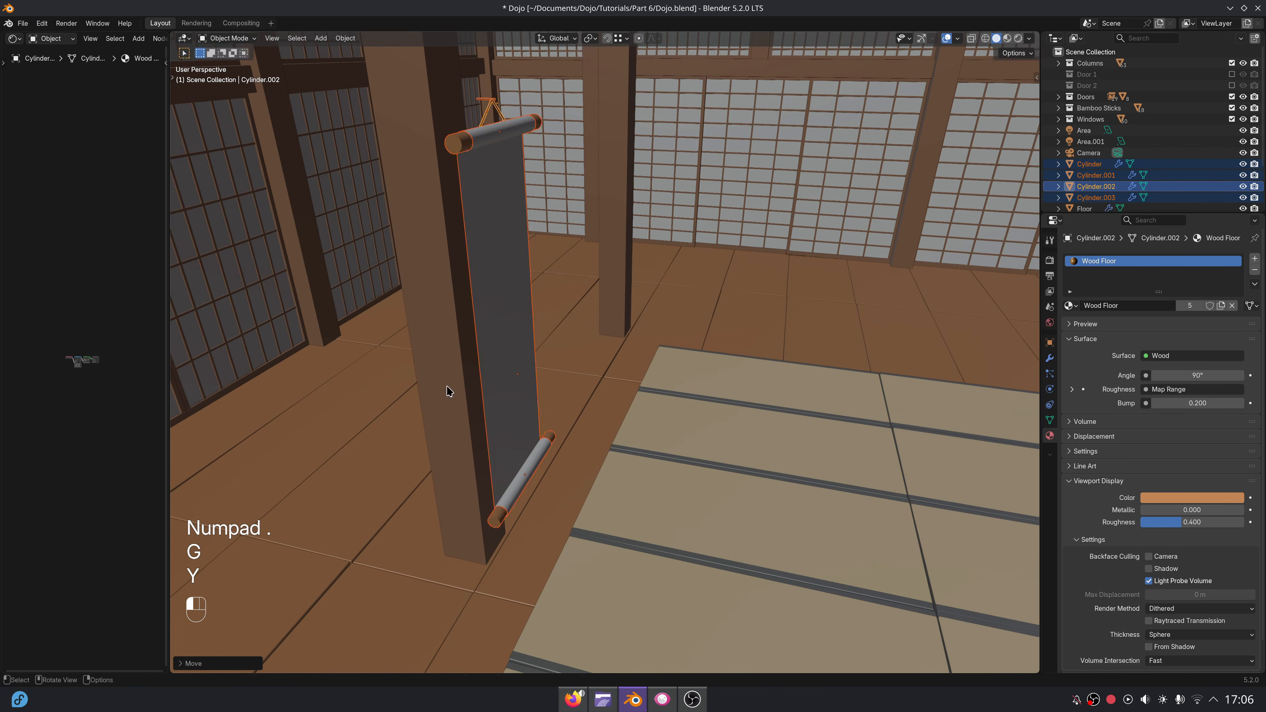
In front view, centre the scroll on the column along X and raise it along Z to hang just below the upper beam.
shift+middle_drag(618, 385, 643, 429)
shift+middle_drag(643, 429, 619, 528)
key(KP_1)
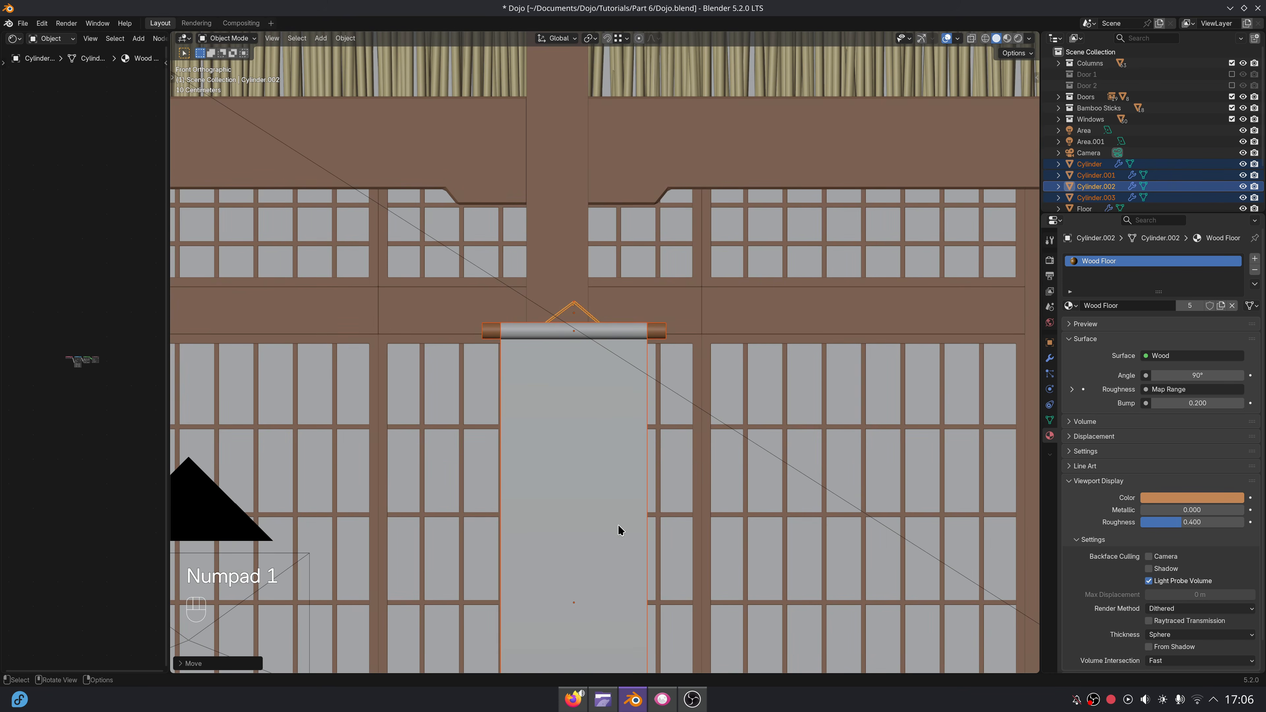
key(g)
key(x)
key(g)
key(z)
click(602, 427)
key(g)
key(z)
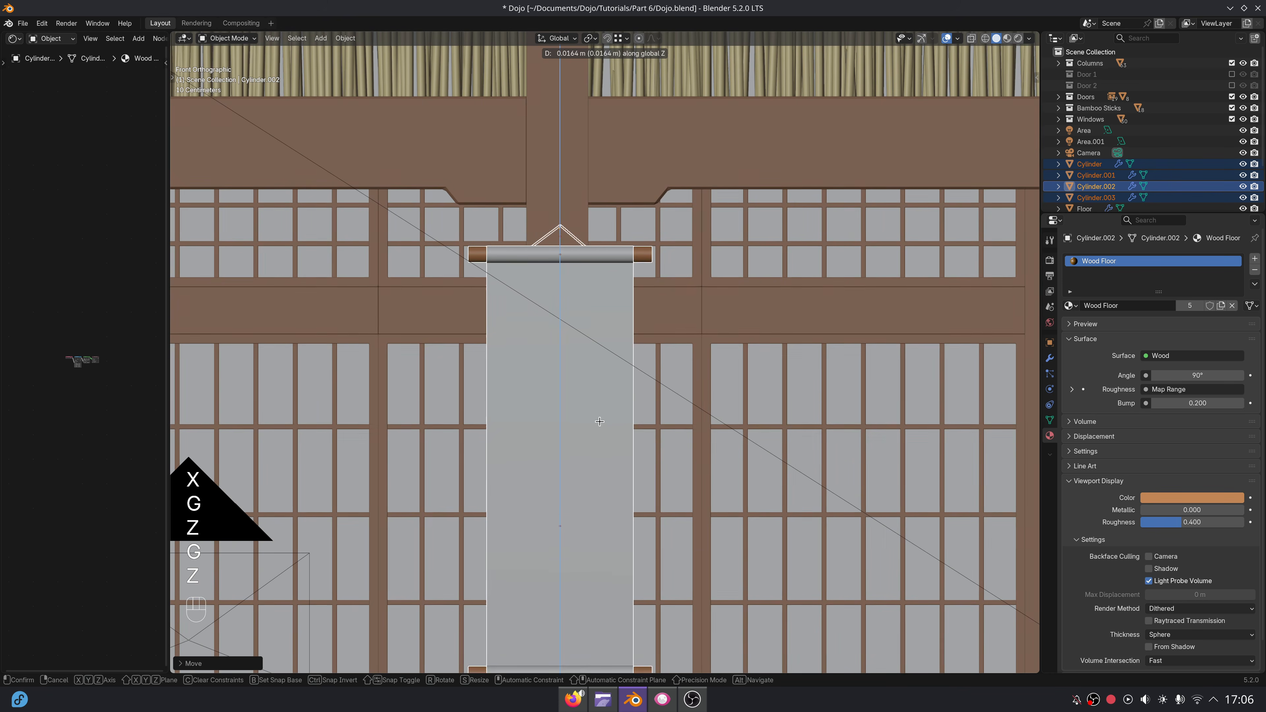
click(603, 389)
Fine-tune the scroll's position along Y so that its peg meets the column's face.
scroll(656, 517, down, 2)
shift+middle_drag(651, 516, 676, 461)
scroll(675, 461, up, 2)
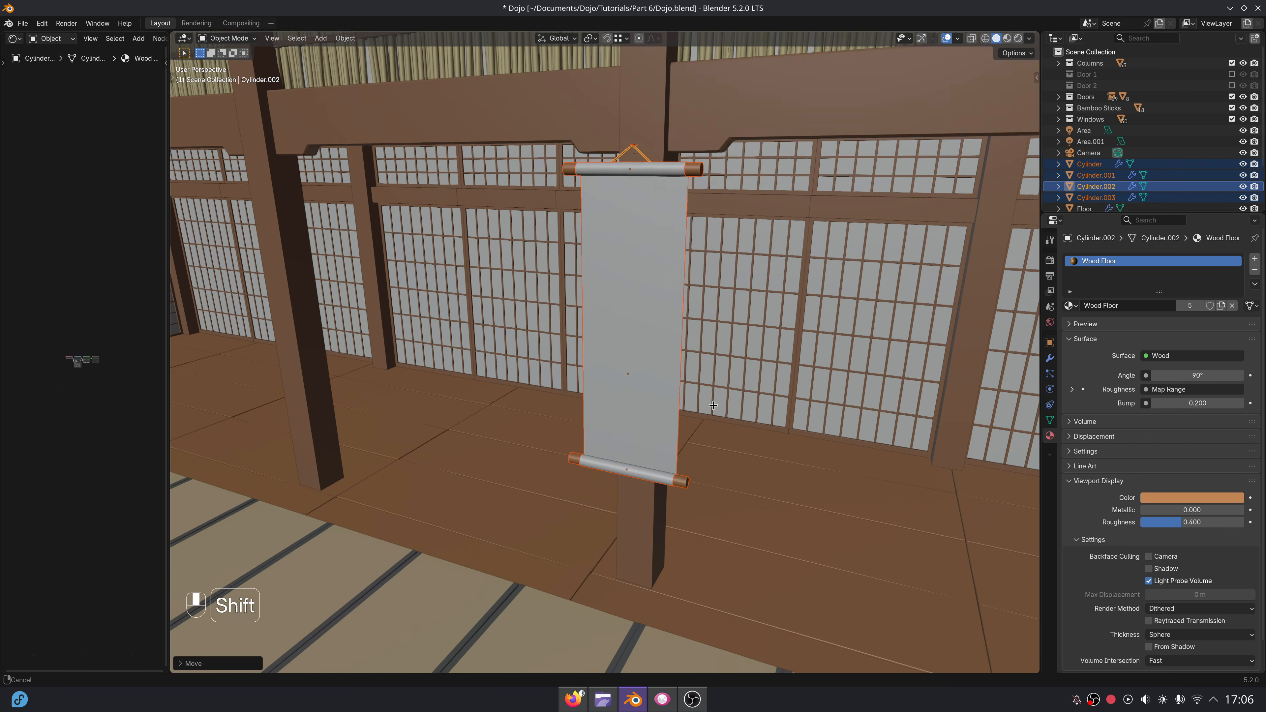
shift+middle_drag(772, 329, 776, 424)
middle_drag(775, 424, 733, 449)
key(g)
key(y)
click(743, 444)
key(g)
key(y)
click(709, 466)
scroll(758, 414, down, 4)
shift+middle_drag(720, 448, 755, 435)
Duplicate the complete scroll along X and centre the copy on the neighbouring column in front view.
click(777, 406)
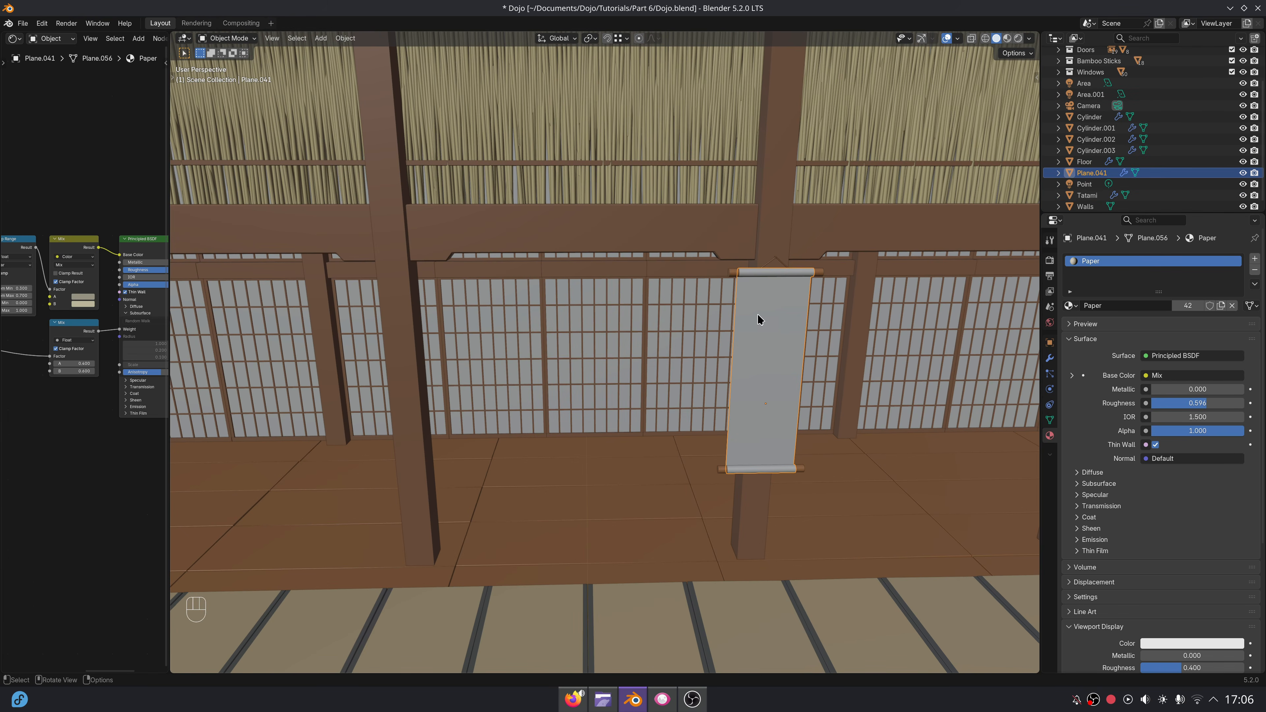
key(ctrl+z)
key(shift+d)
key(x)
click(416, 394)
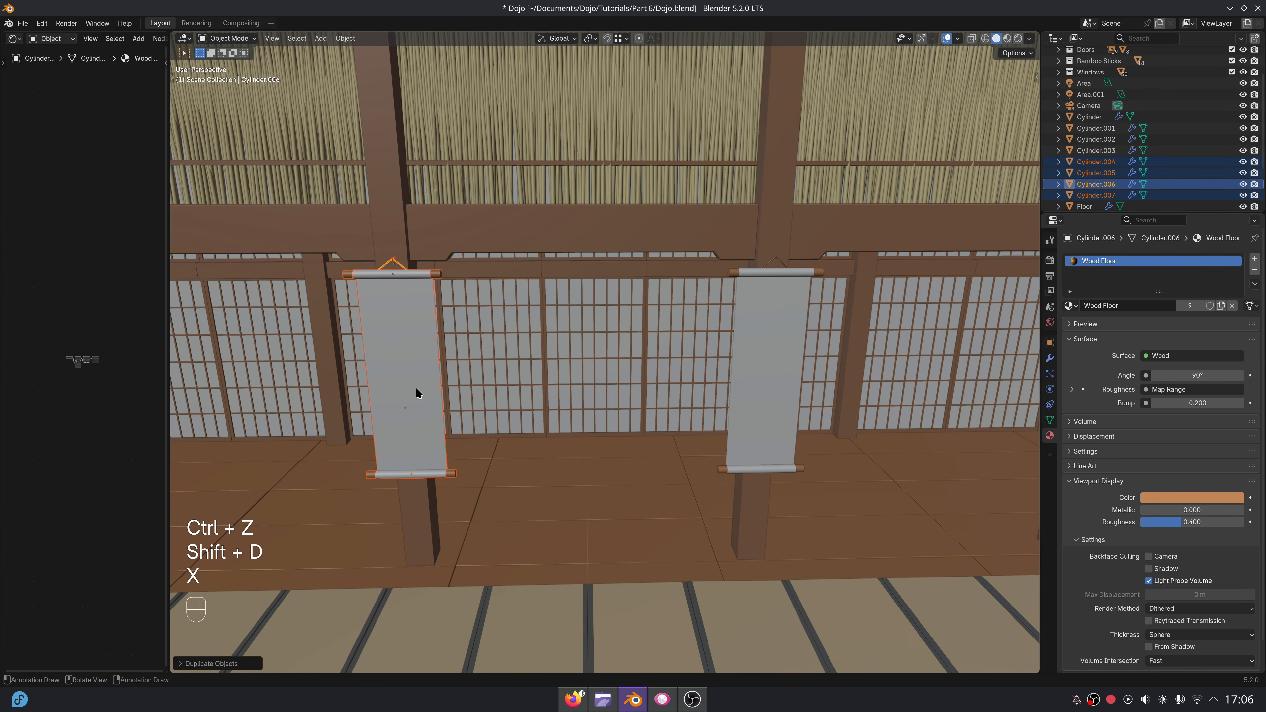
key(KP_1)
key(g)
key(x)
click(460, 402)
Examine the two hanging scrolls in rendered shading, and return to solid shading.
middle_drag(460, 402, 767, 215)
click(1019, 39)
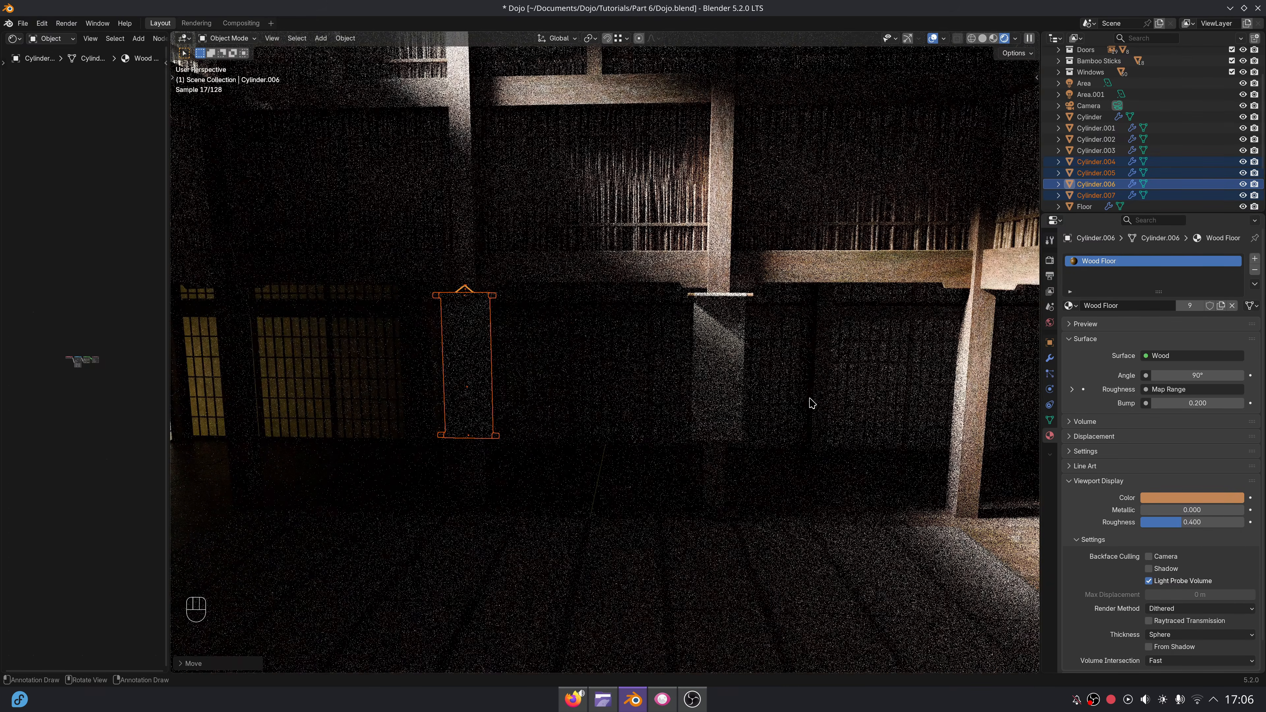
scroll(671, 407, down, 1)
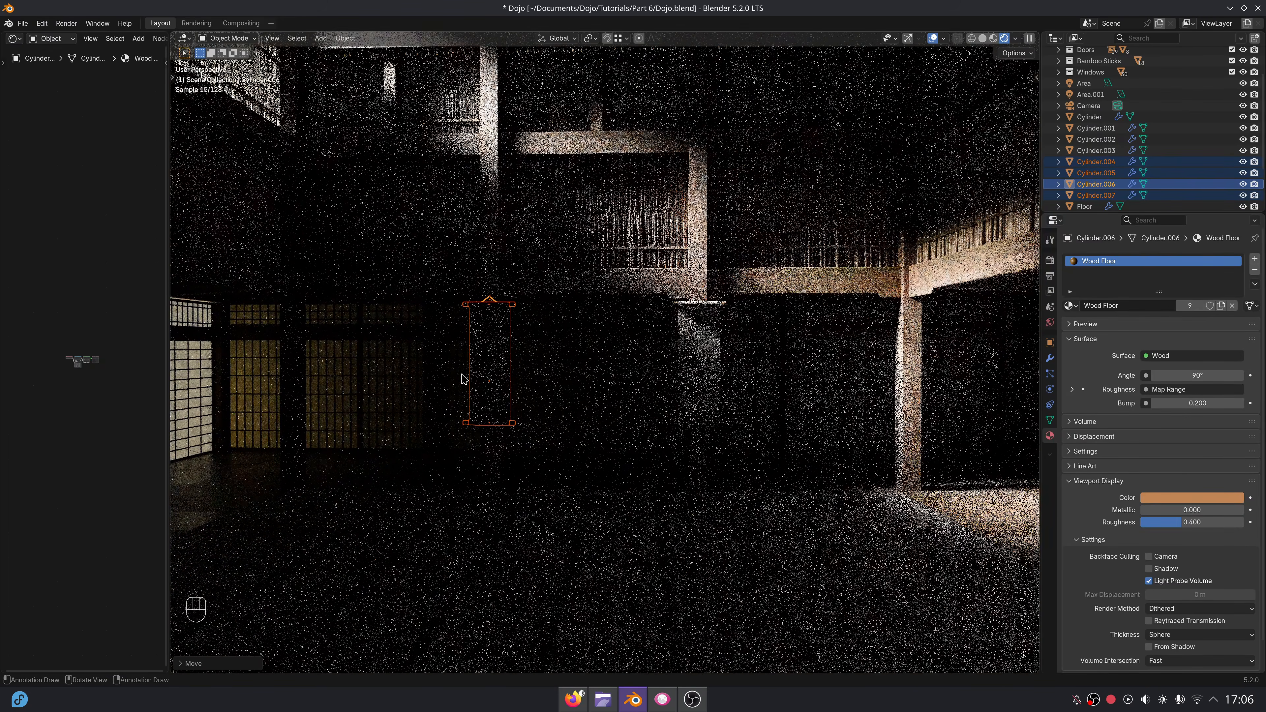
click(983, 38)
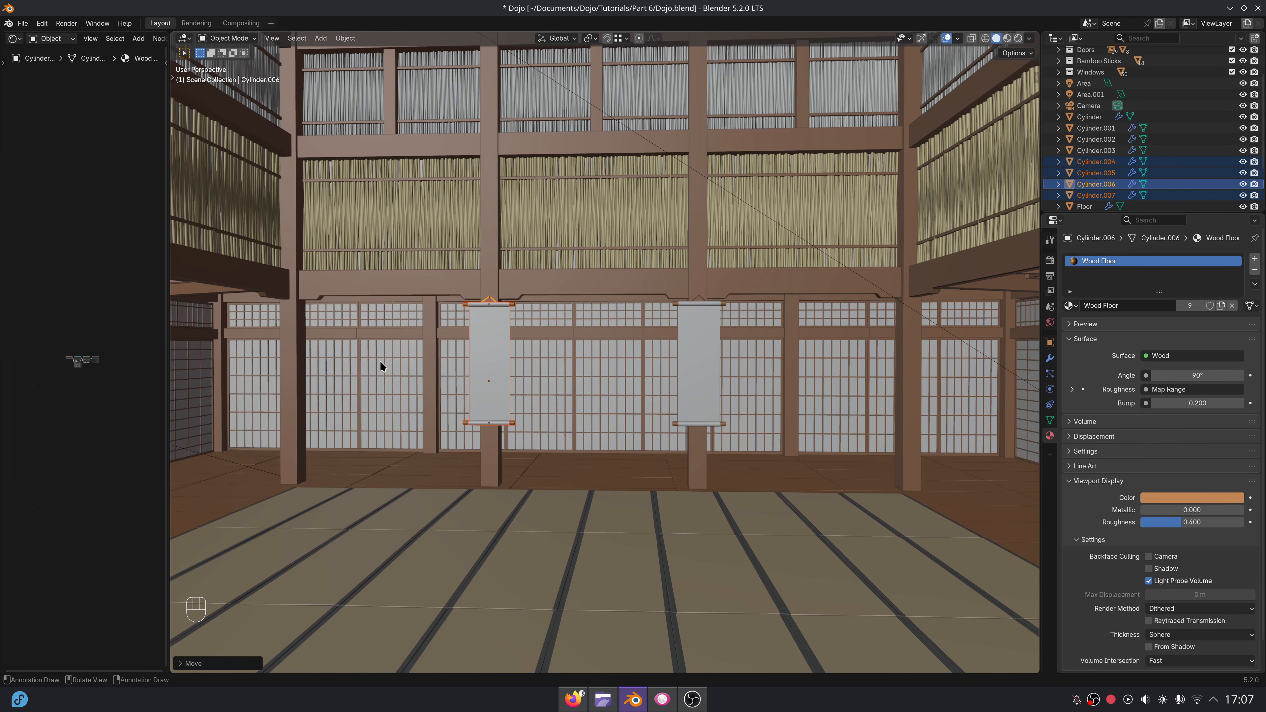
Select the area light outside the building and rotate it about the Y axis.
click(650, 147)
scroll(648, 155, down, 4)
middle_drag(558, 215, 606, 267)
scroll(617, 266, down, 3)
key(r)
key(x)
right_click(602, 253)
key(r)
key(y)
Reposition the area light by moving it along X and Z.
key(g)
key(x)
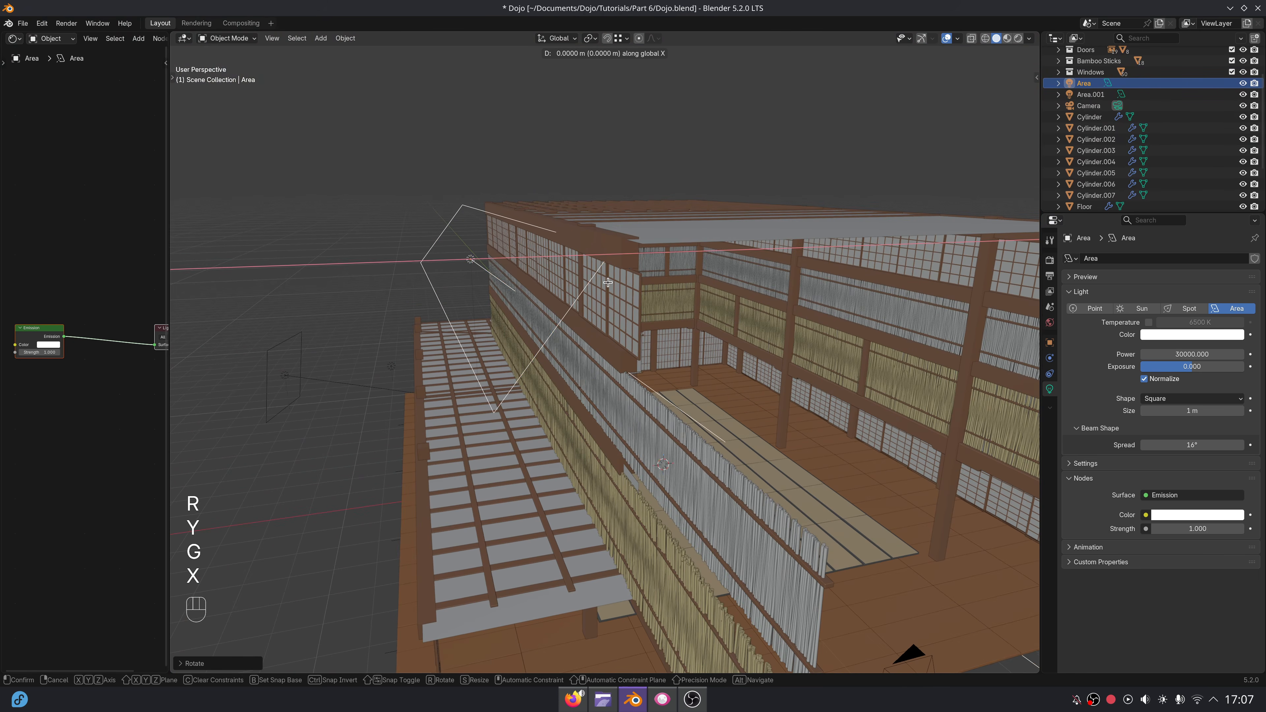
click(604, 283)
key(g)
key(z)
click(682, 302)
middle_drag(684, 306, 641, 279)
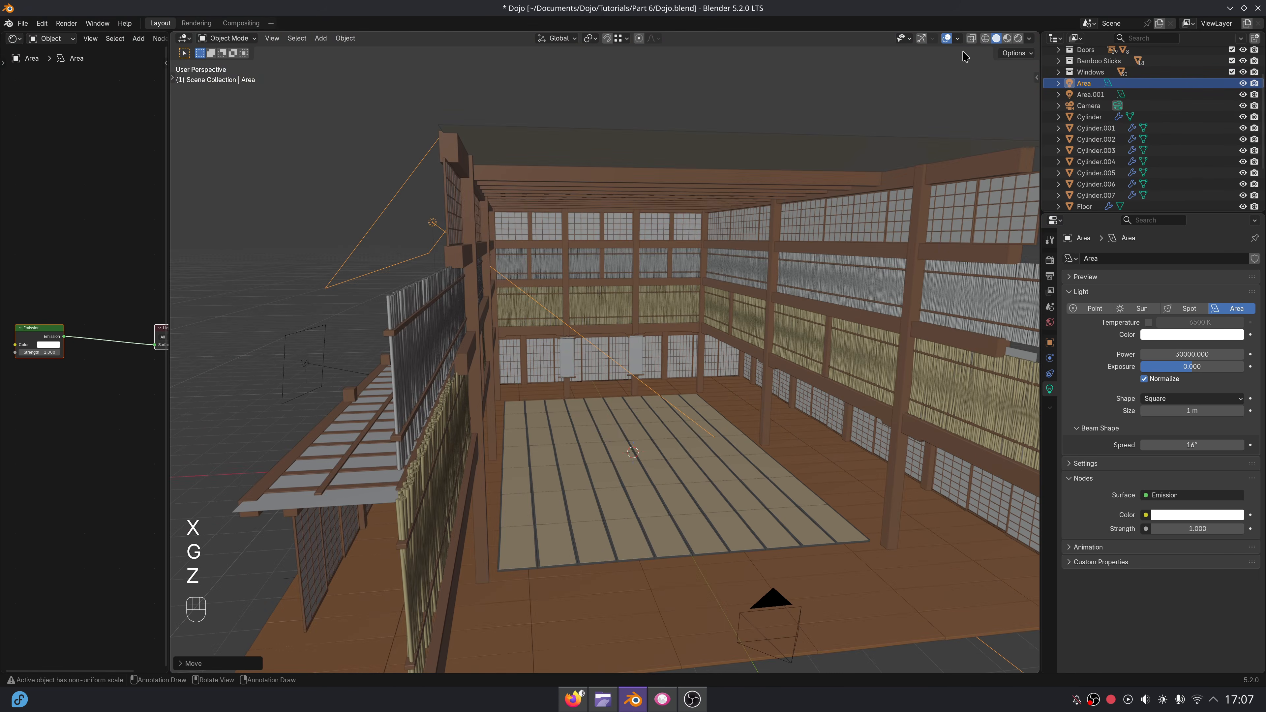
Check in rendered shading how the adjusted area light falls into the room, and return to solid shading.
click(1016, 40)
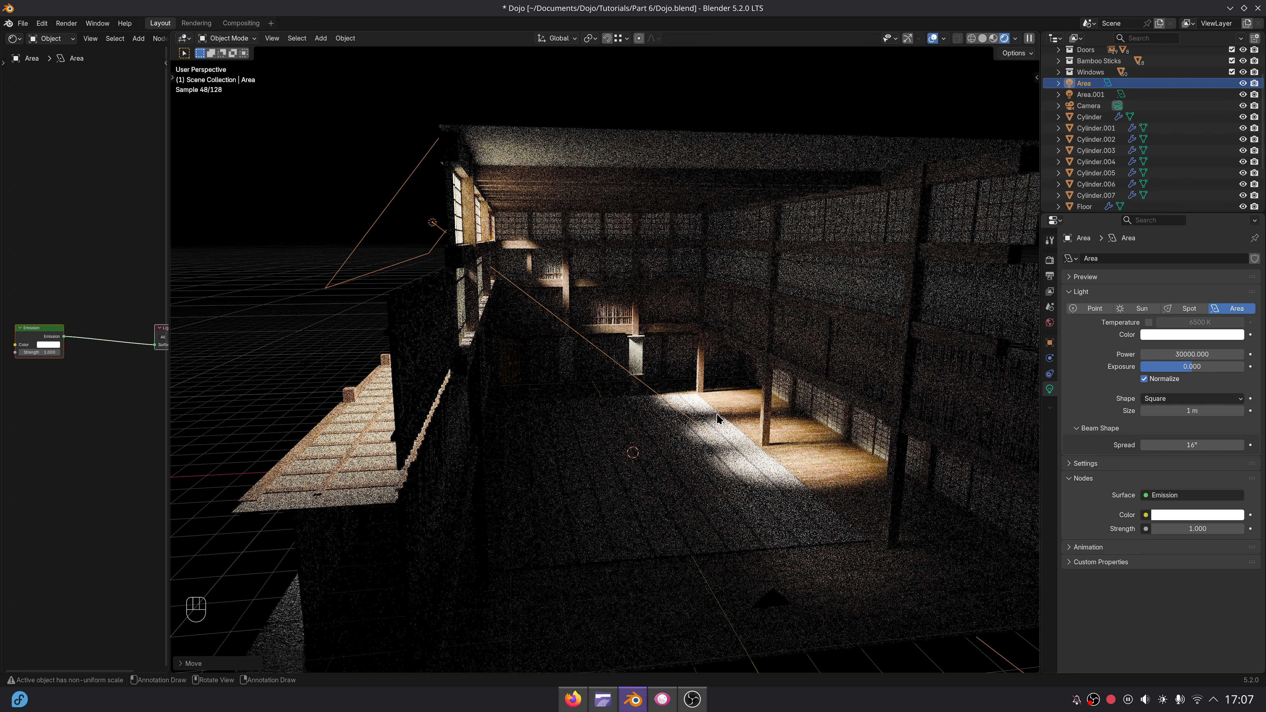
scroll(728, 420, up, 5)
middle_drag(739, 423, 722, 418)
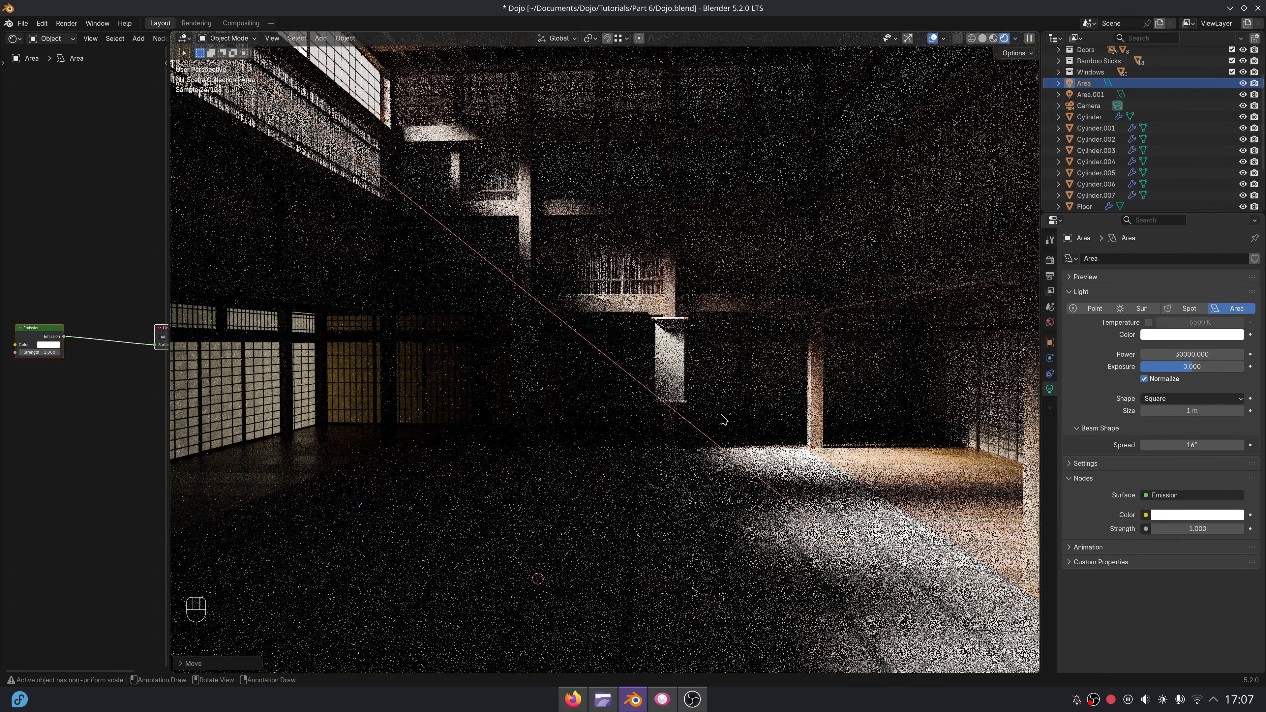
click(983, 38)
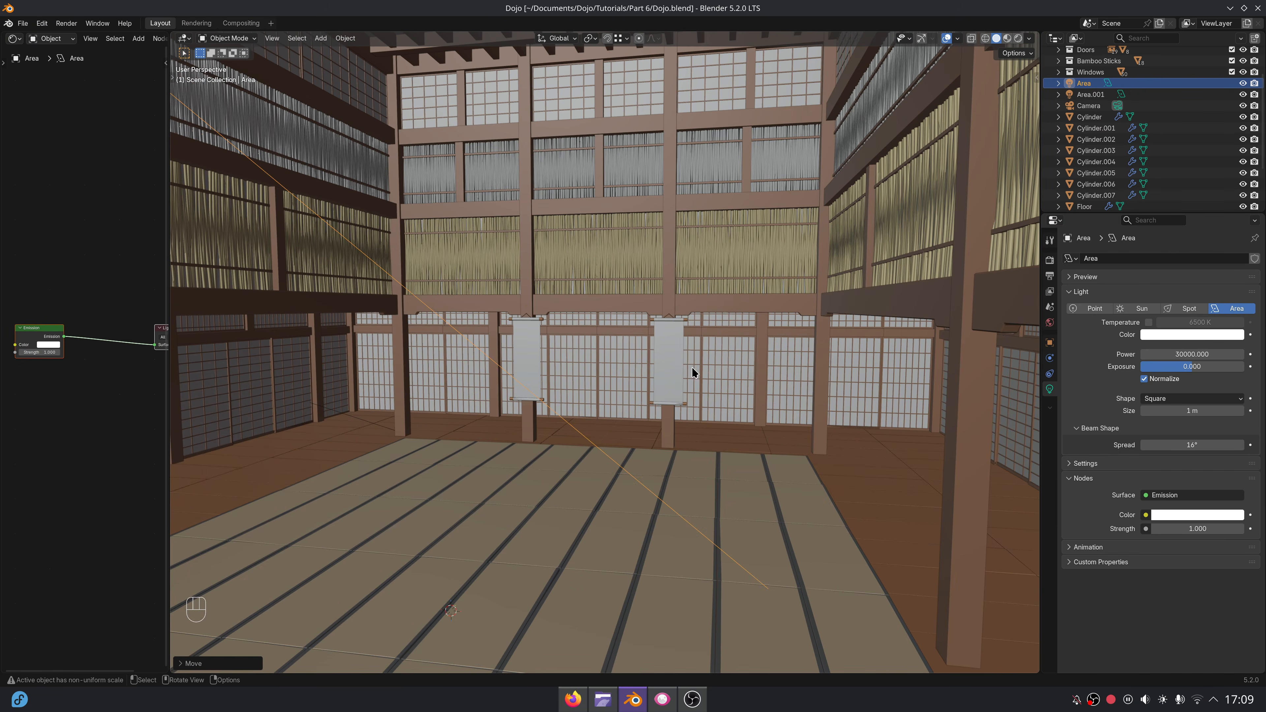
Select and frame the first scroll's paper sheet, switch to material preview shading and widen the Shader Editor.
click(683, 360)
key(KP_Decimal)
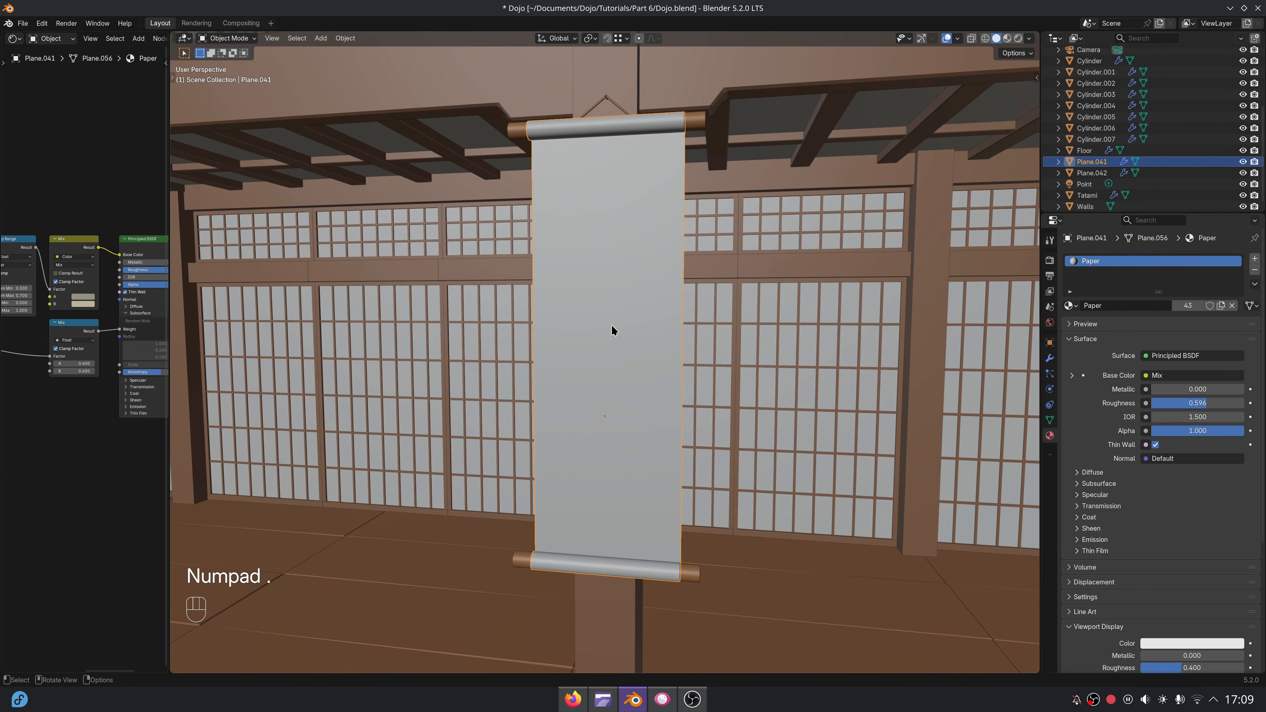
middle_drag(612, 326, 635, 331)
click(1006, 39)
middle_drag(898, 300, 1032, 309)
shift+middle_drag(192, 310, 218, 312)
scroll(218, 313, up, 1)
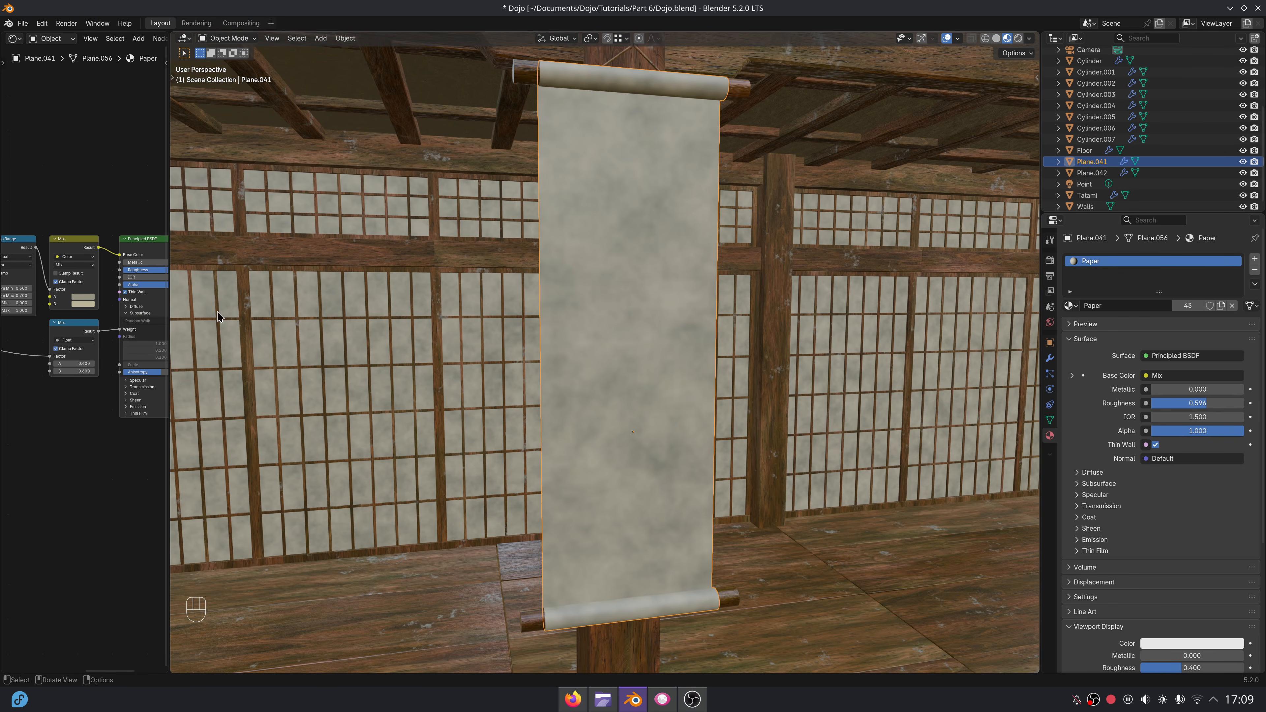
drag(166, 309, 641, 278)
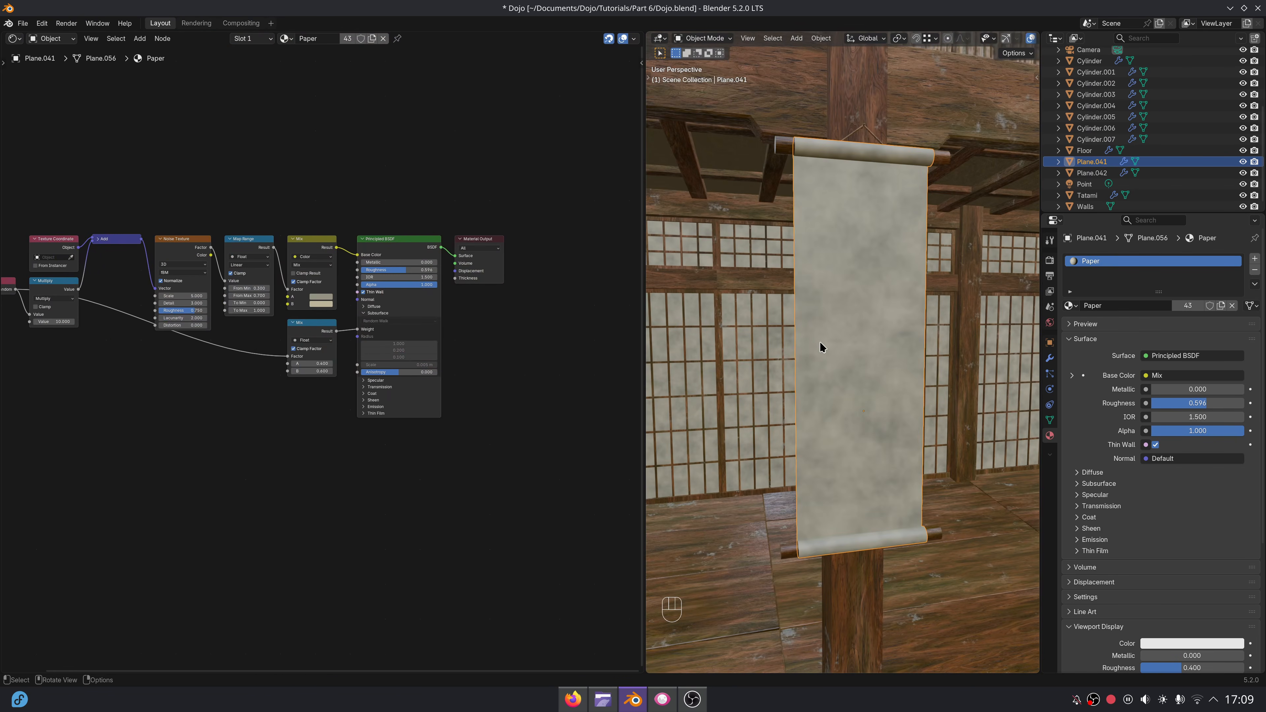
Unwrap the whole paper mesh in front view with Project from View.
key(Tab)
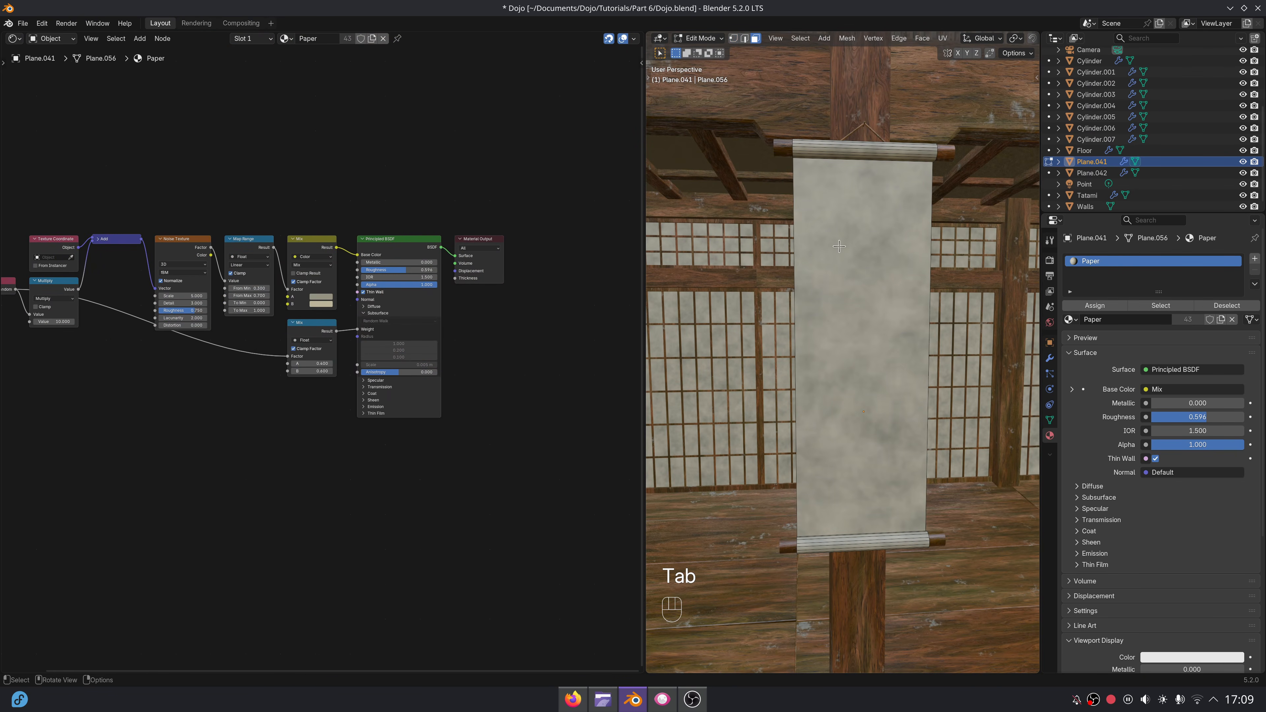
key(a)
key(KP_1)
key(u)
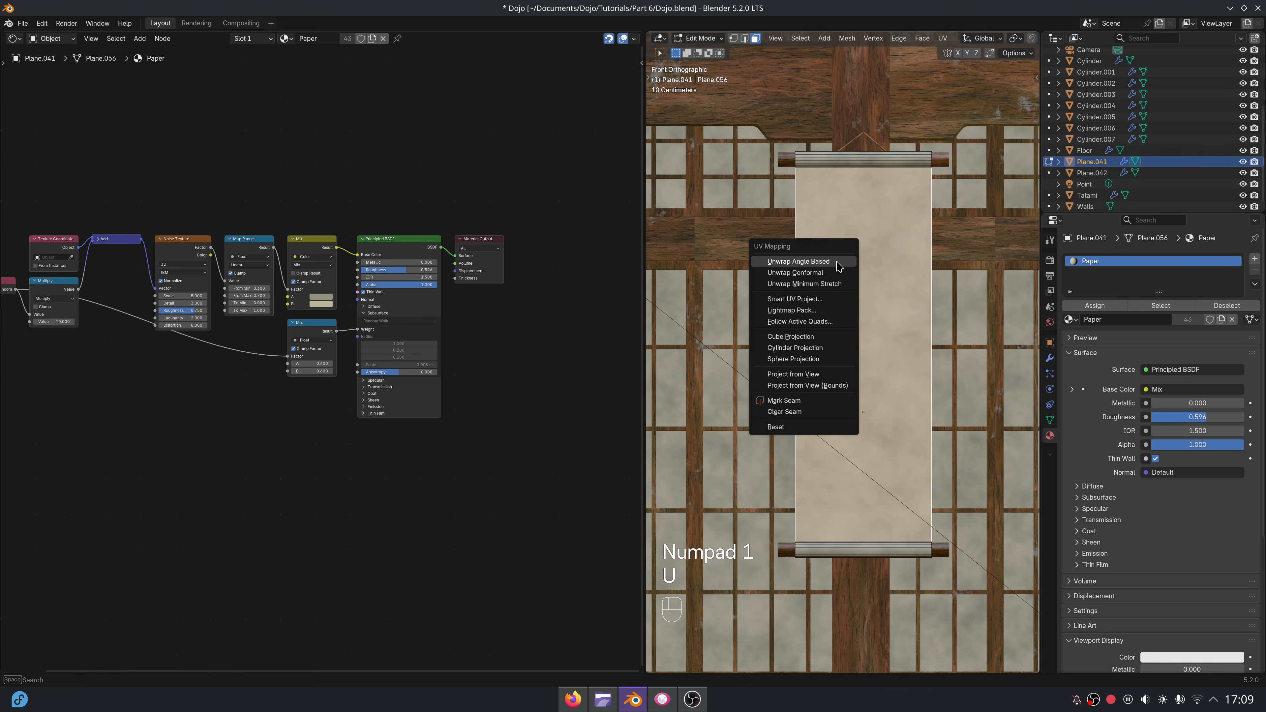
click(814, 372)
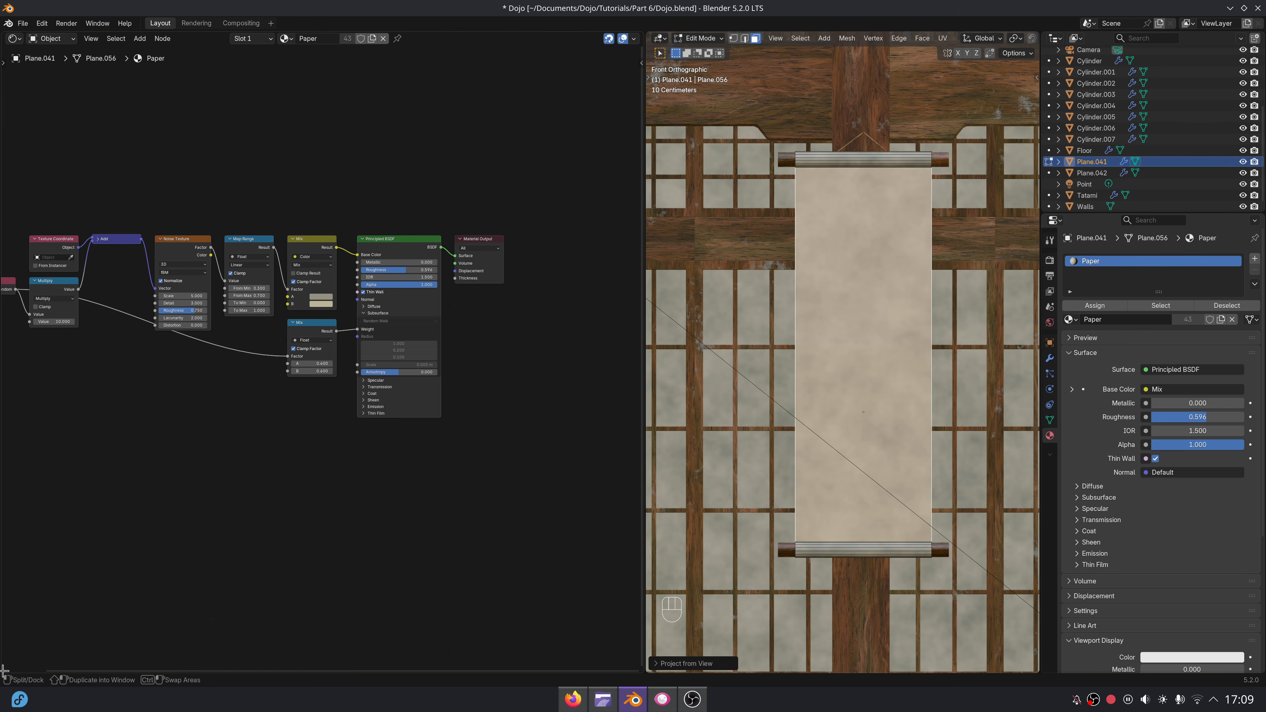
Split off a UV Editor below the shader nodes, scale the paper's UVs up by about 1.7, and leave Edit Mode.
drag(3, 669, 50, 414)
click(14, 421)
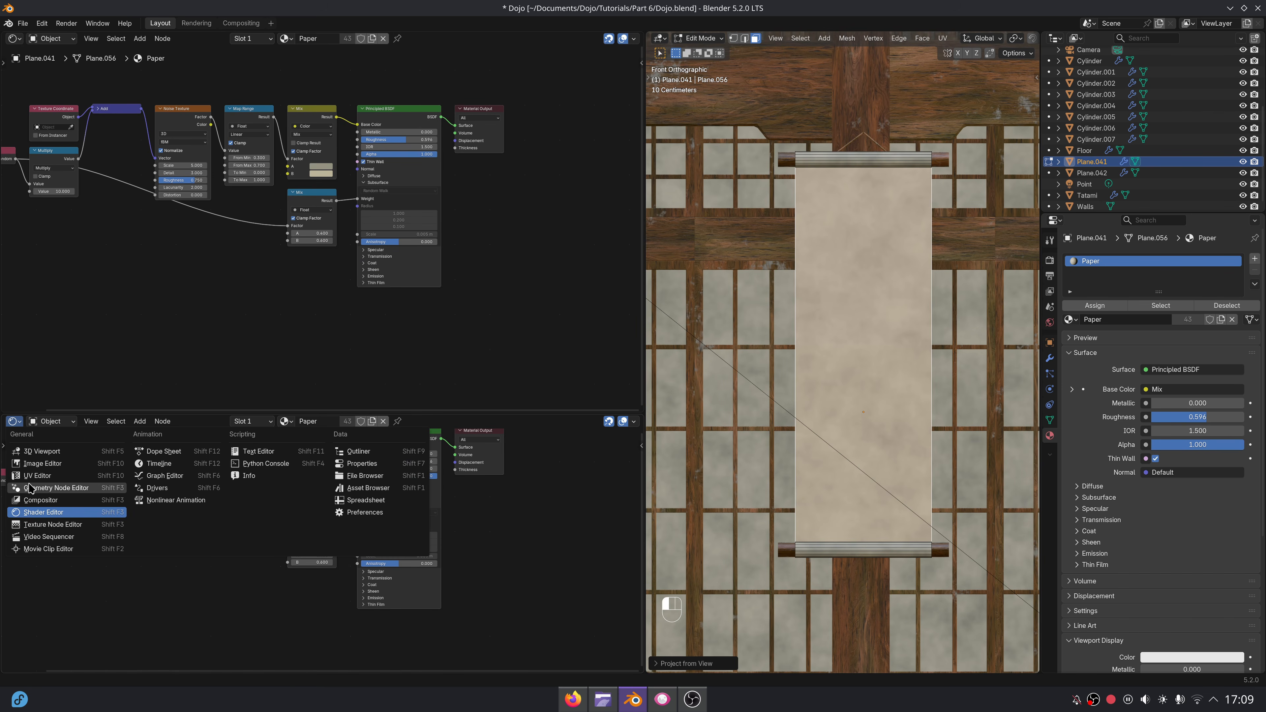
click(57, 476)
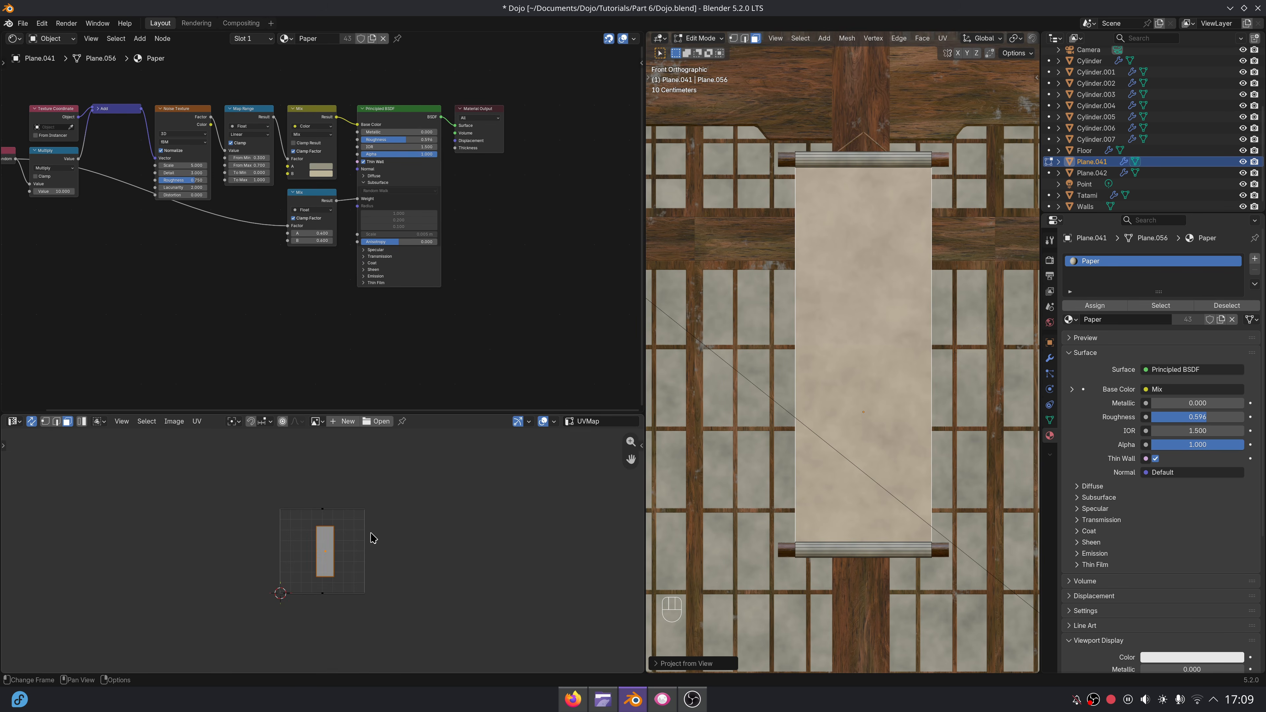
key(s)
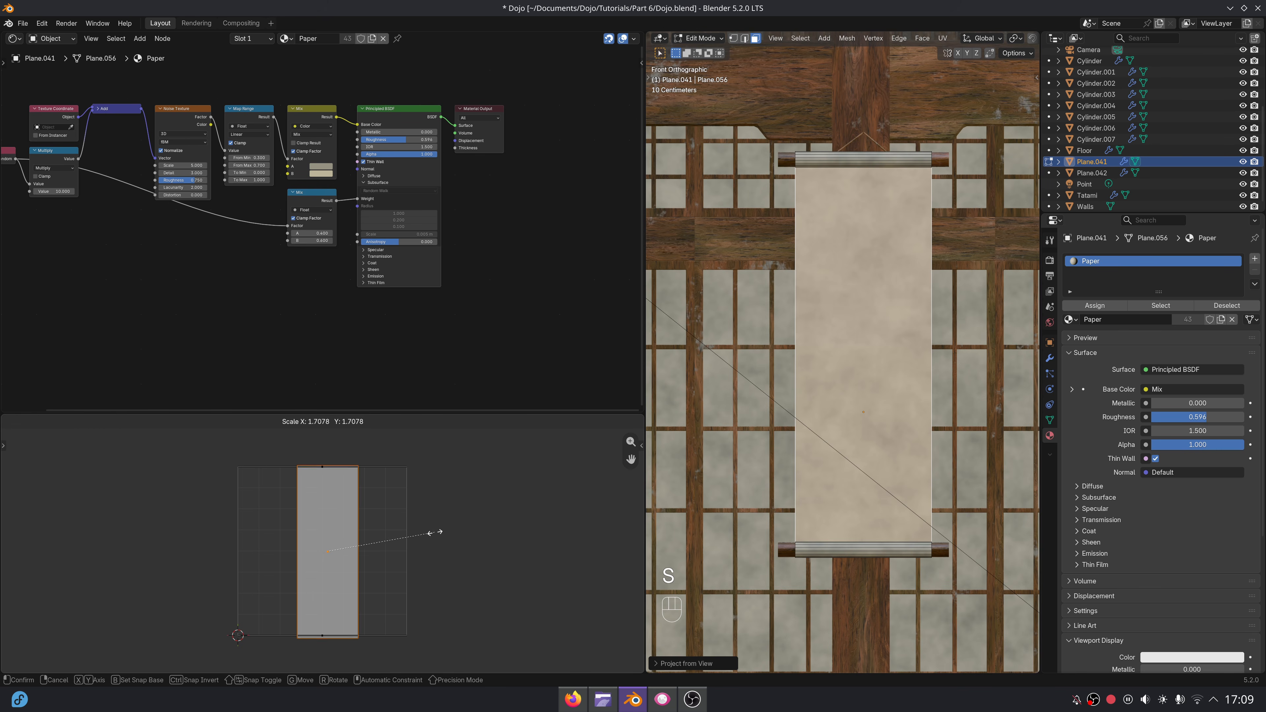
click(436, 537)
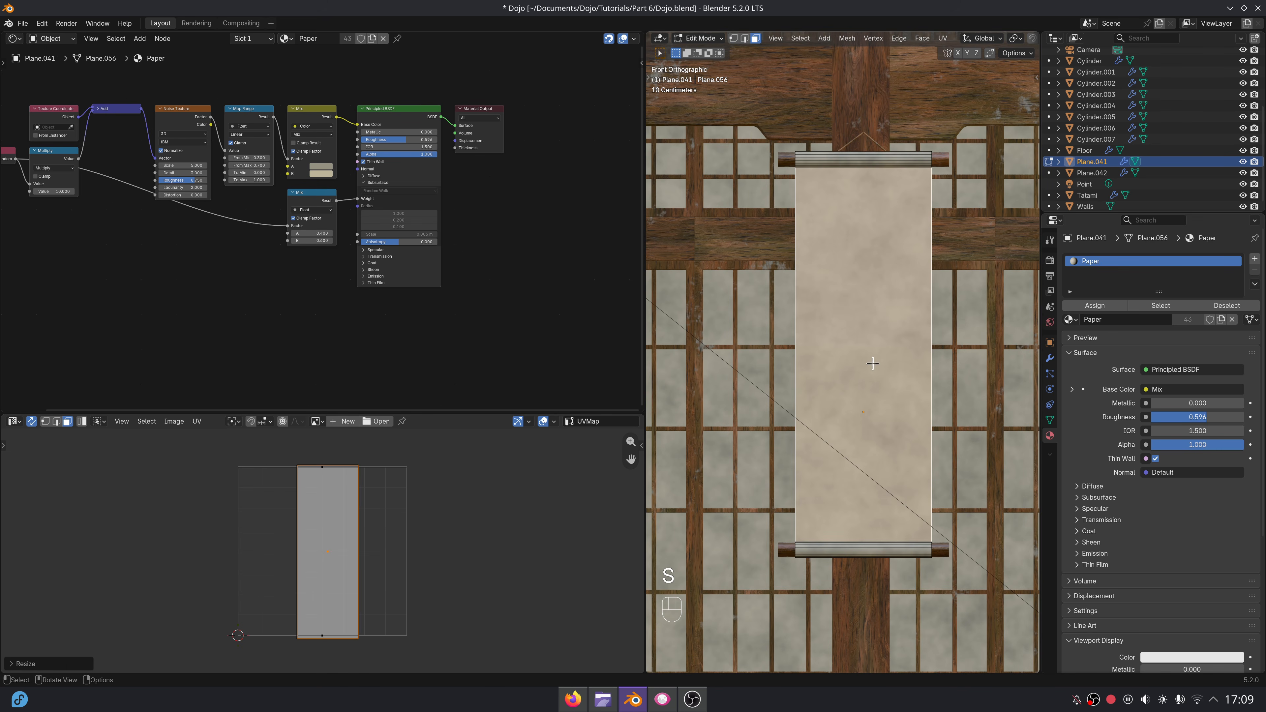
key(Tab)
middle_drag(404, 229, 457, 281)
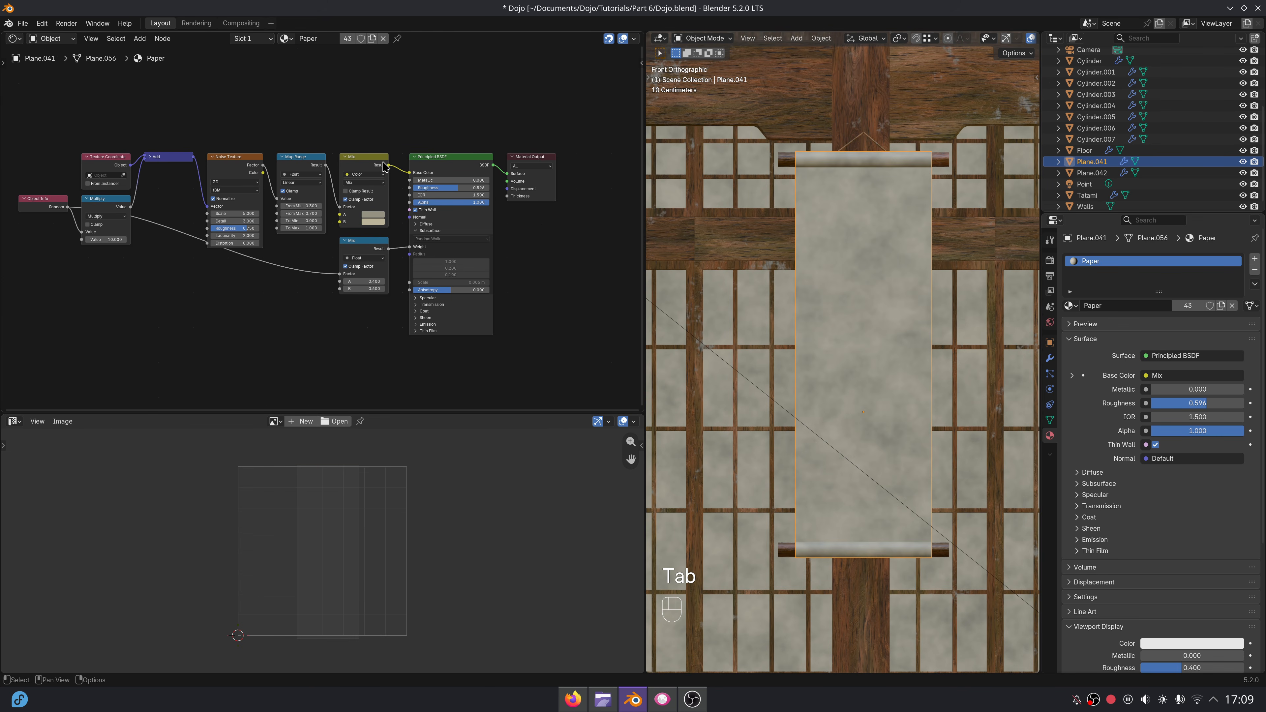
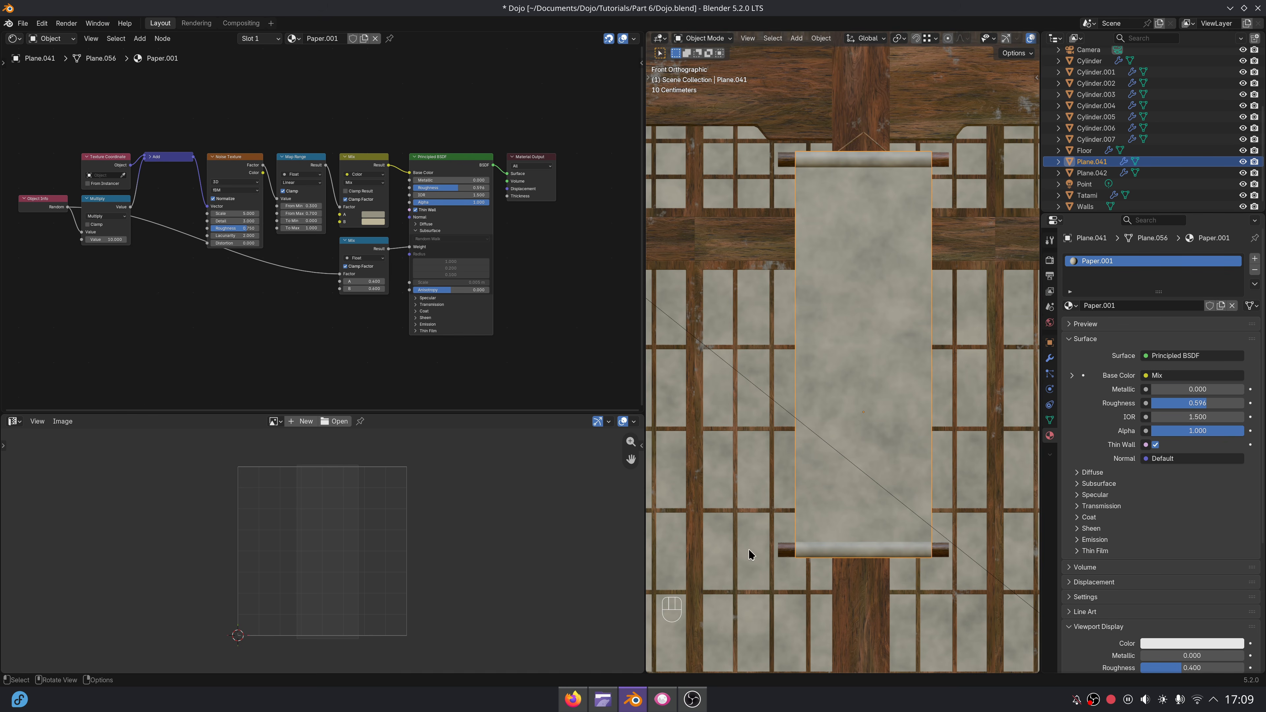
Switch to the Dolphin file manager, add I love Blender.png from the Assets folder to the Paper.001 nodes, and place it above the chain.
scroll(396, 311, up, 2)
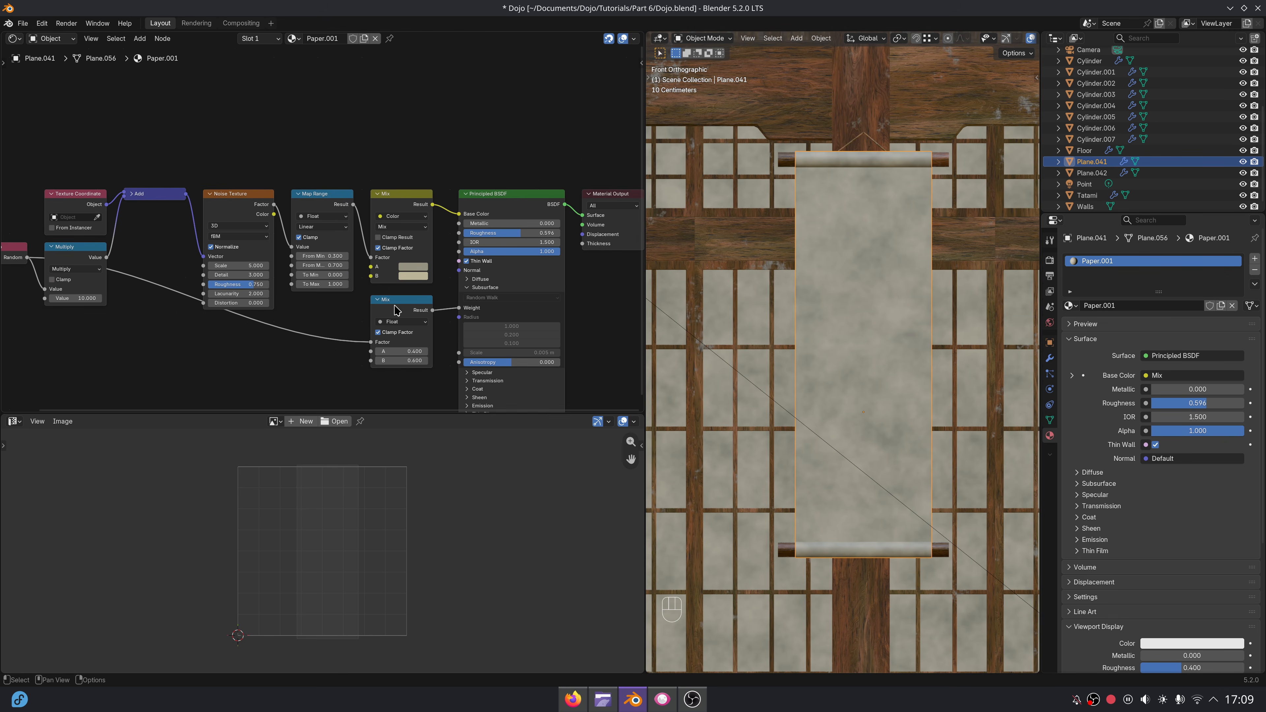
click(602, 700)
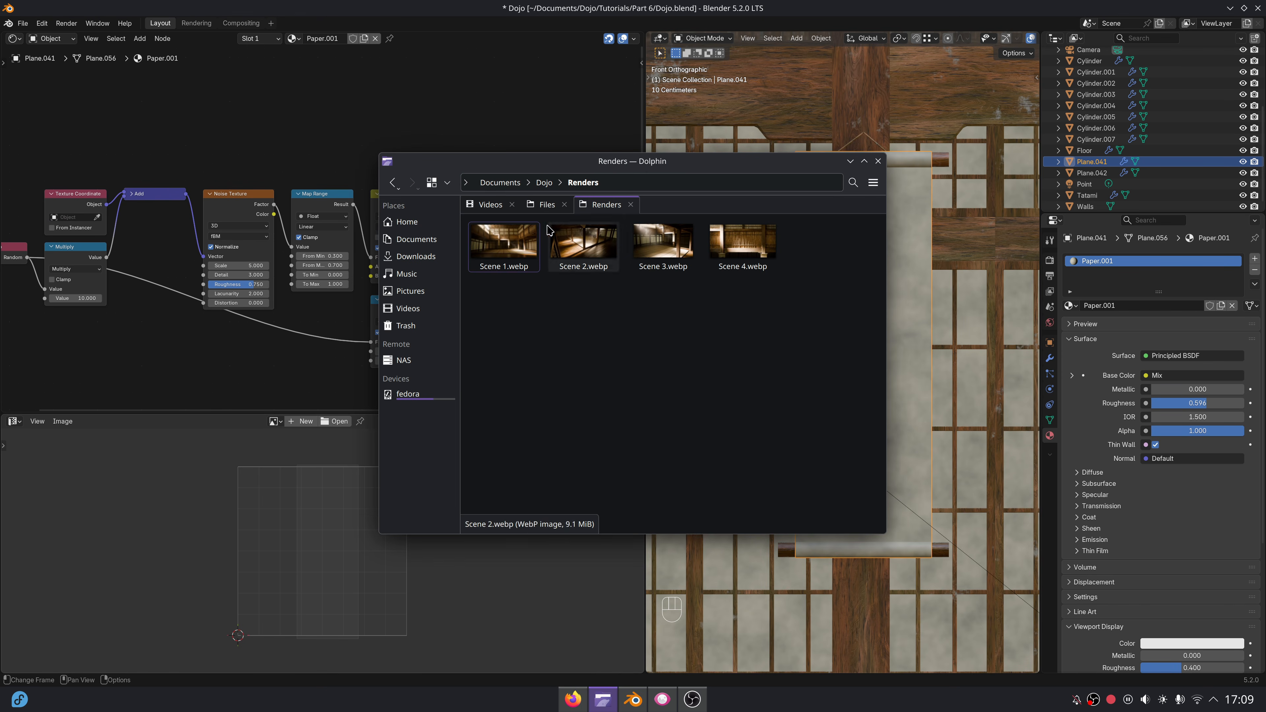
key(BackSpace)
double_click(506, 249)
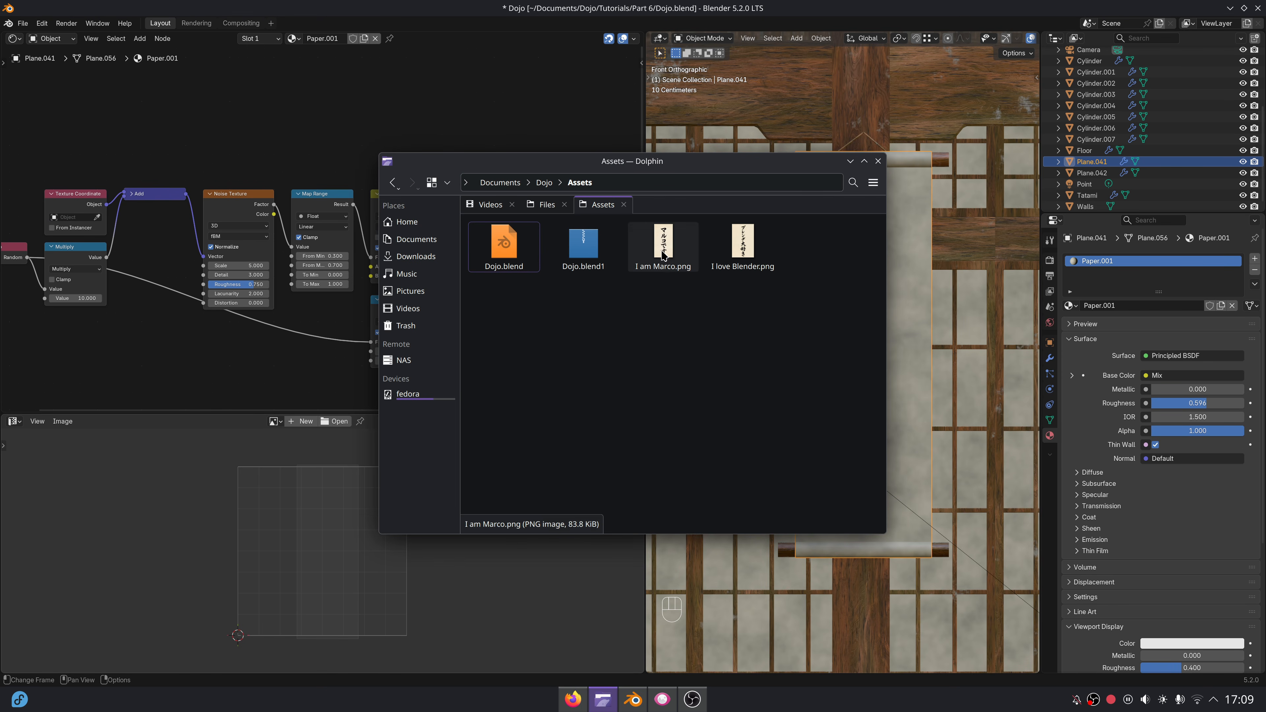
drag(745, 257, 265, 97)
key(KP_Decimal)
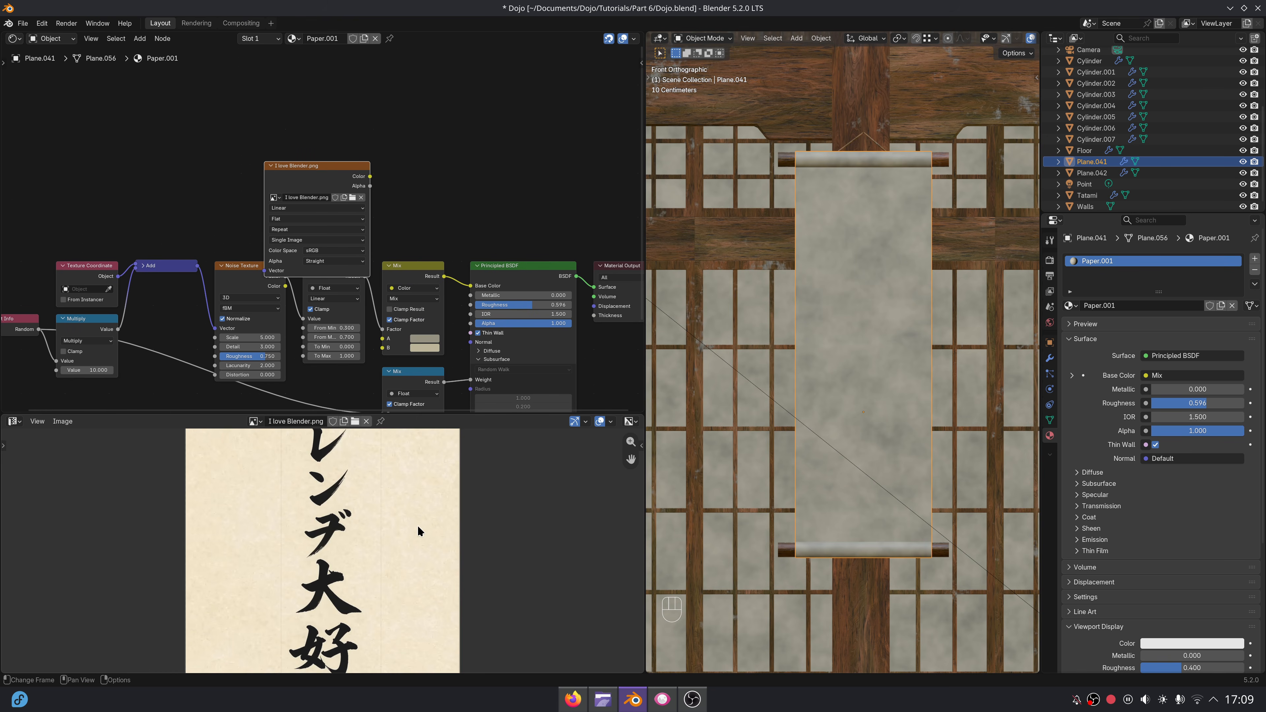
key(Home)
drag(366, 161, 299, 118)
Duplicate the colour Mix node, insert the copy between the original Mix and the Principled BSDF, and set its B colour to black.
scroll(412, 269, up, 1)
middle_drag(413, 264, 364, 225)
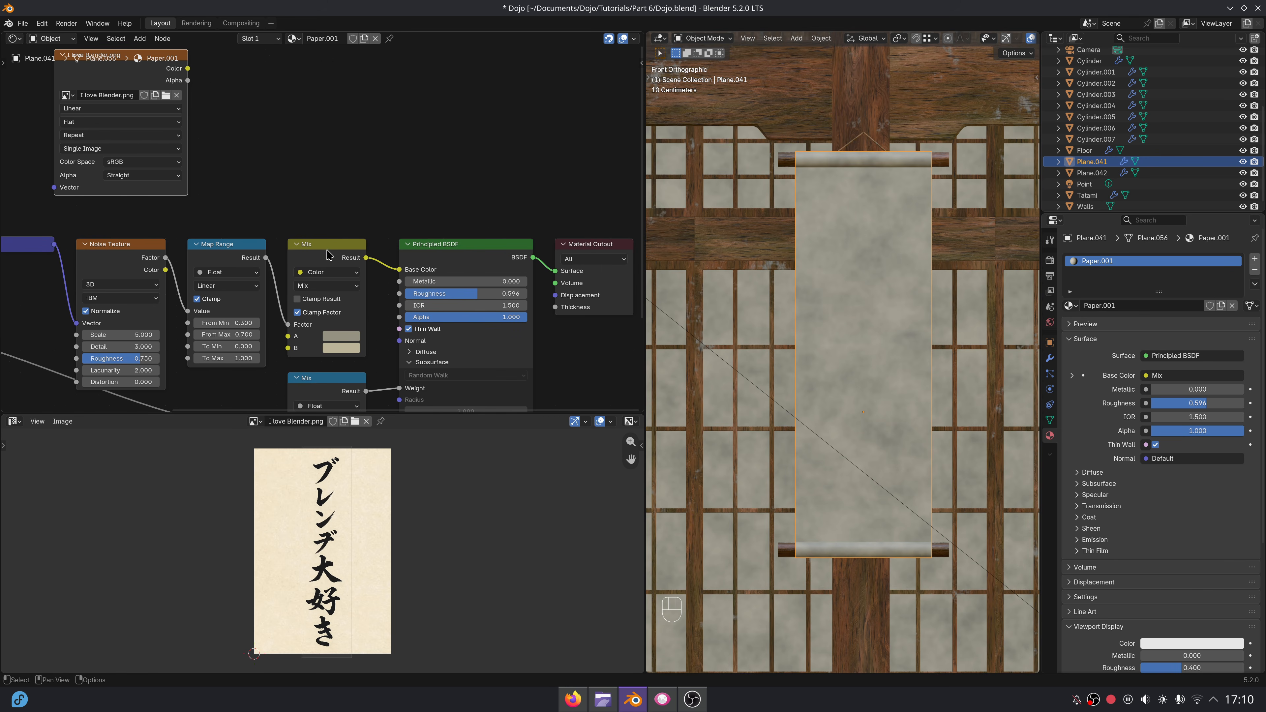
click(321, 248)
key(shift+d)
click(376, 251)
scroll(424, 292, up, 1)
middle_drag(424, 292, 347, 249)
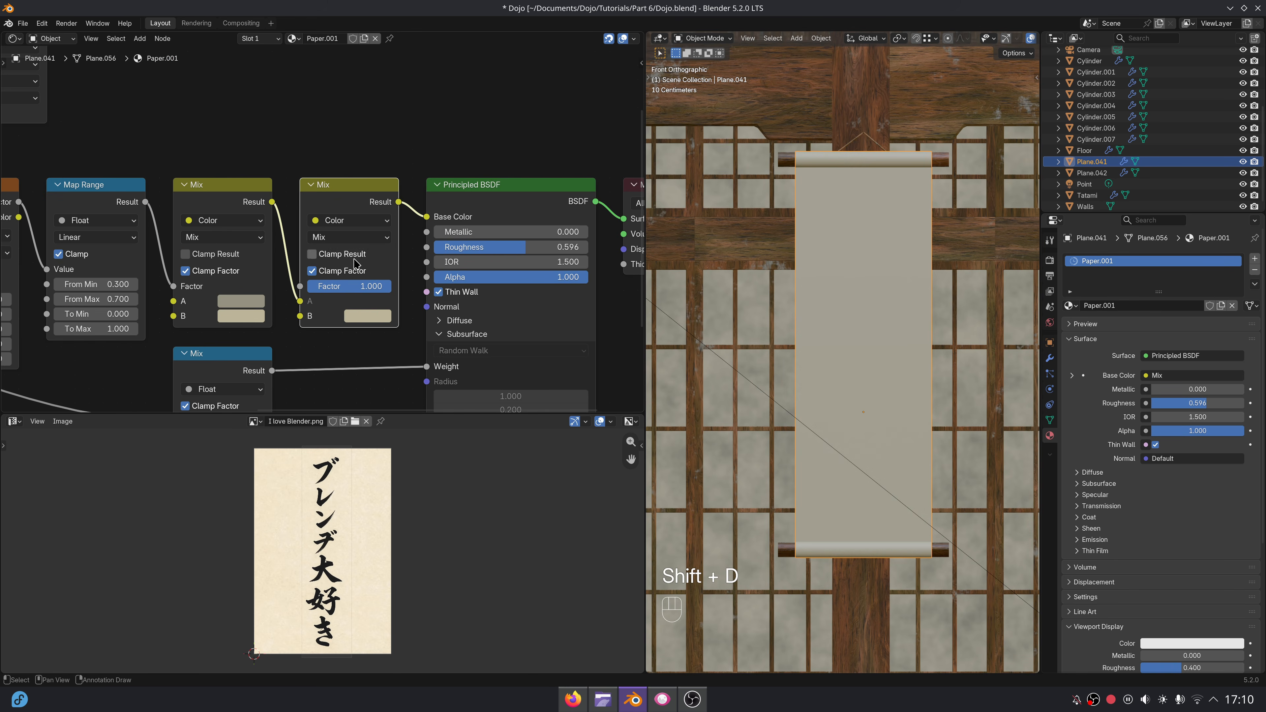
click(369, 317)
scroll(375, 302, down, 15)
click(175, 102)
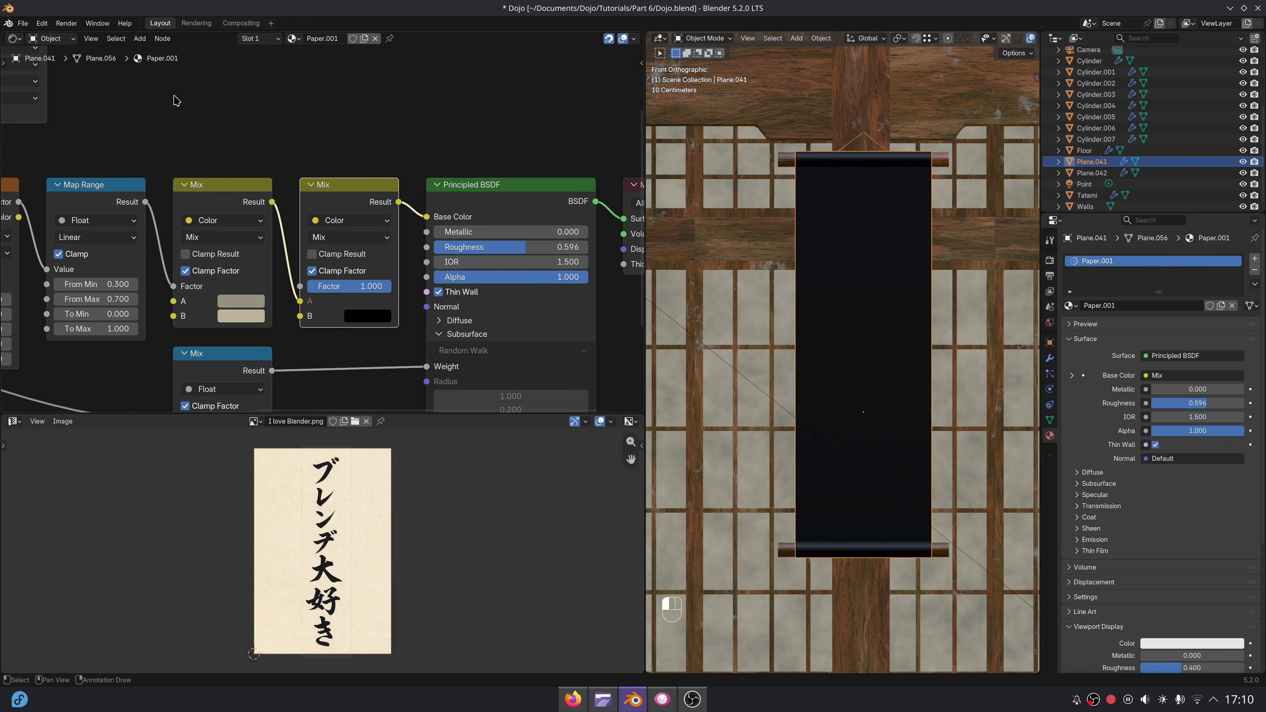
Connect the I love Blender.png texture's Color output to the new Mix node's Factor.
middle_drag(312, 199, 399, 227)
scroll(266, 121, down, 5)
middle_drag(267, 121, 322, 193)
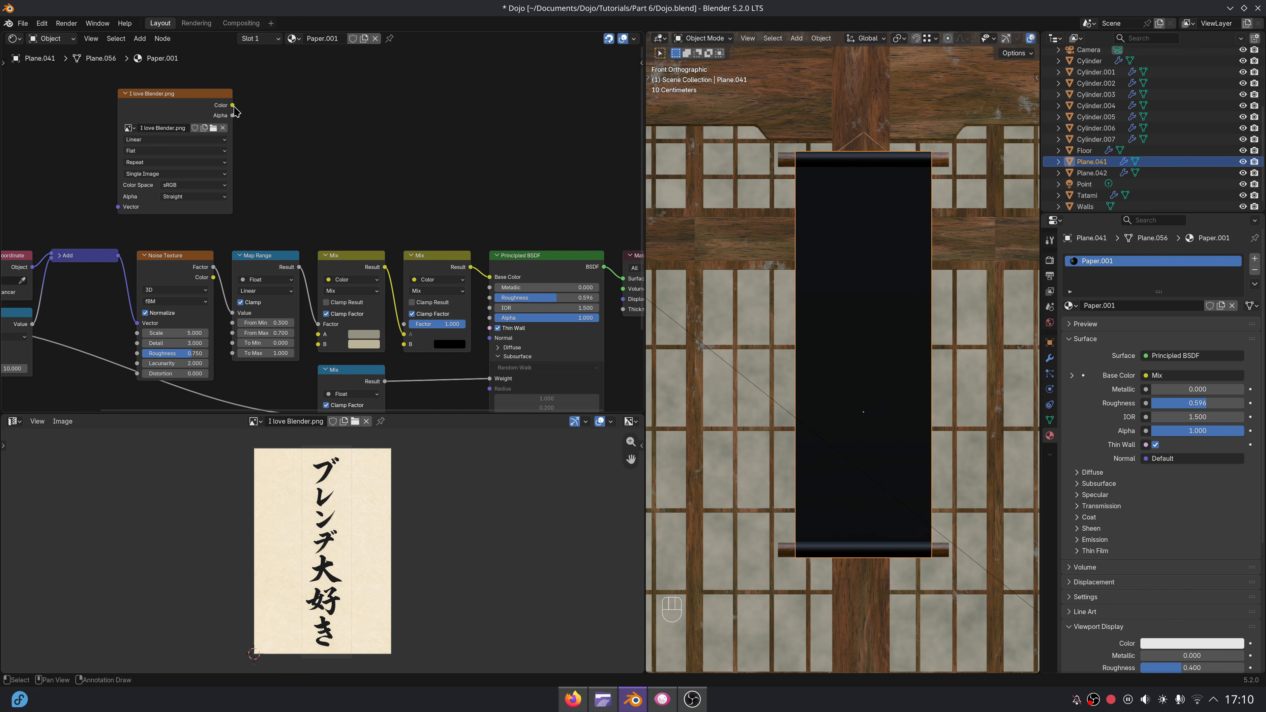
drag(405, 319, 404, 324)
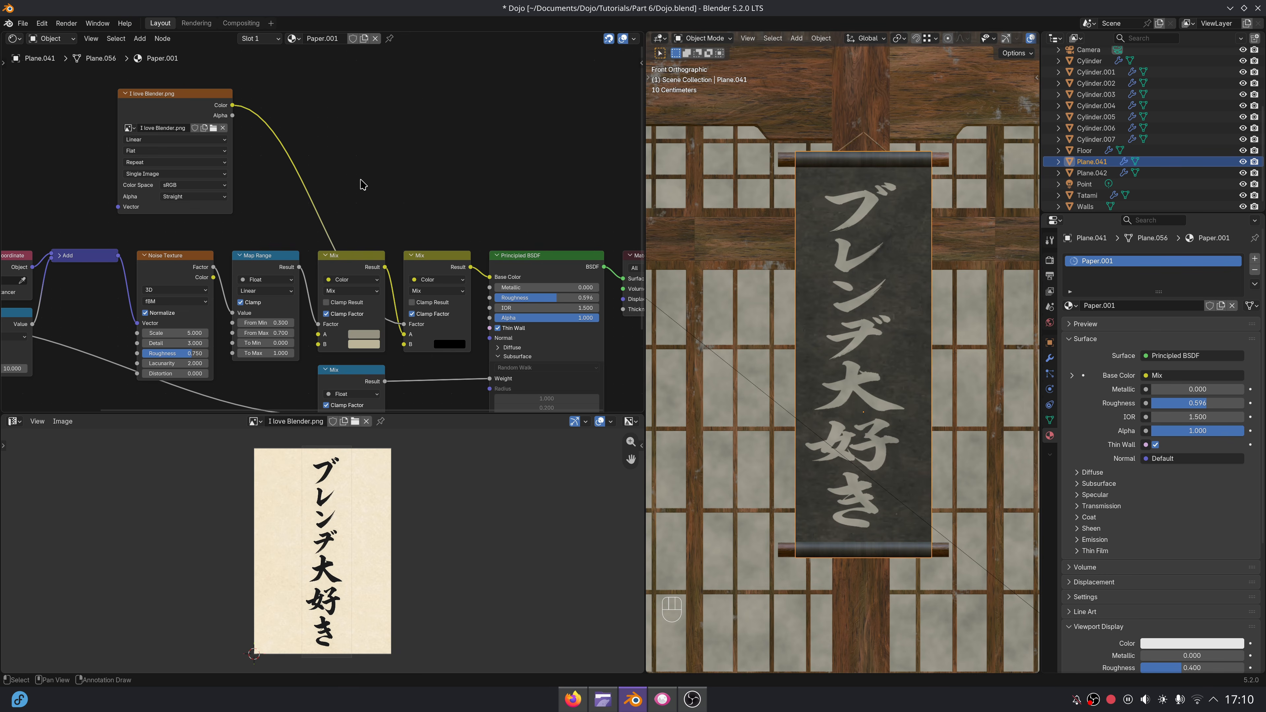
Add a Map Range node on the link between the image texture's Color and the Mix factor.
scroll(343, 163, up, 2)
middle_drag(344, 163, 373, 232)
key(shift+a)
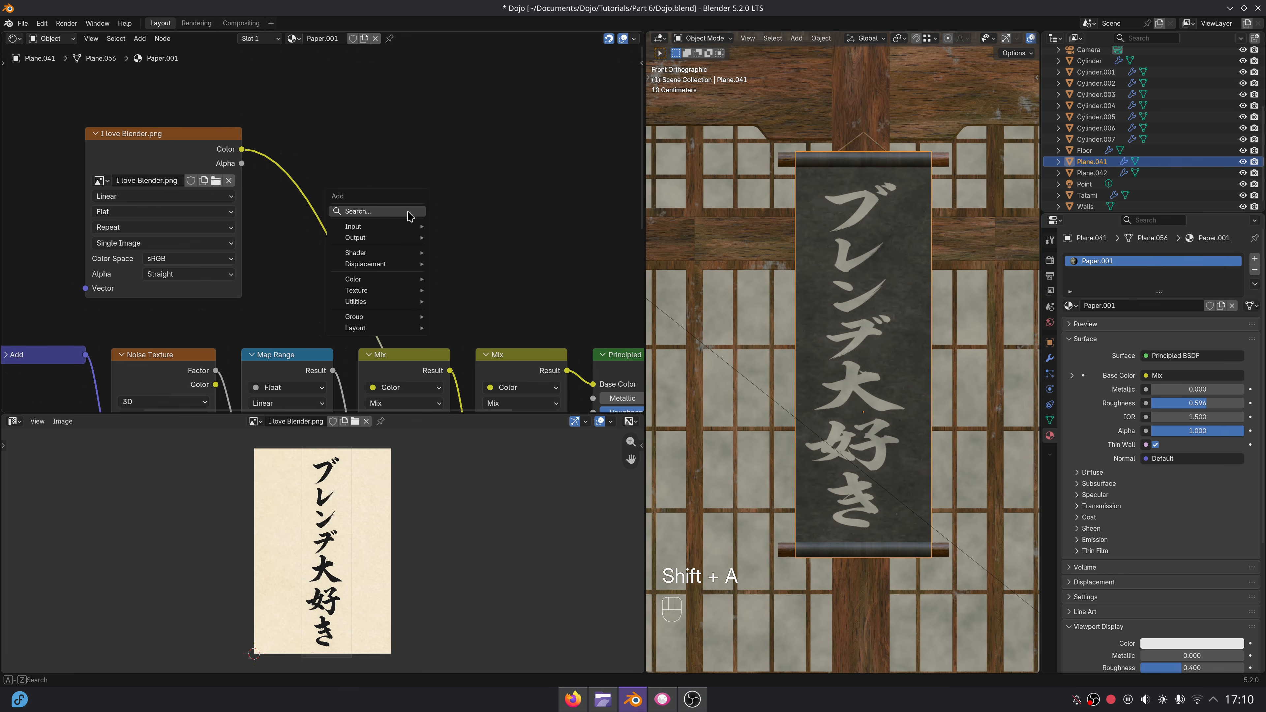
text(map ran)
key(Return)
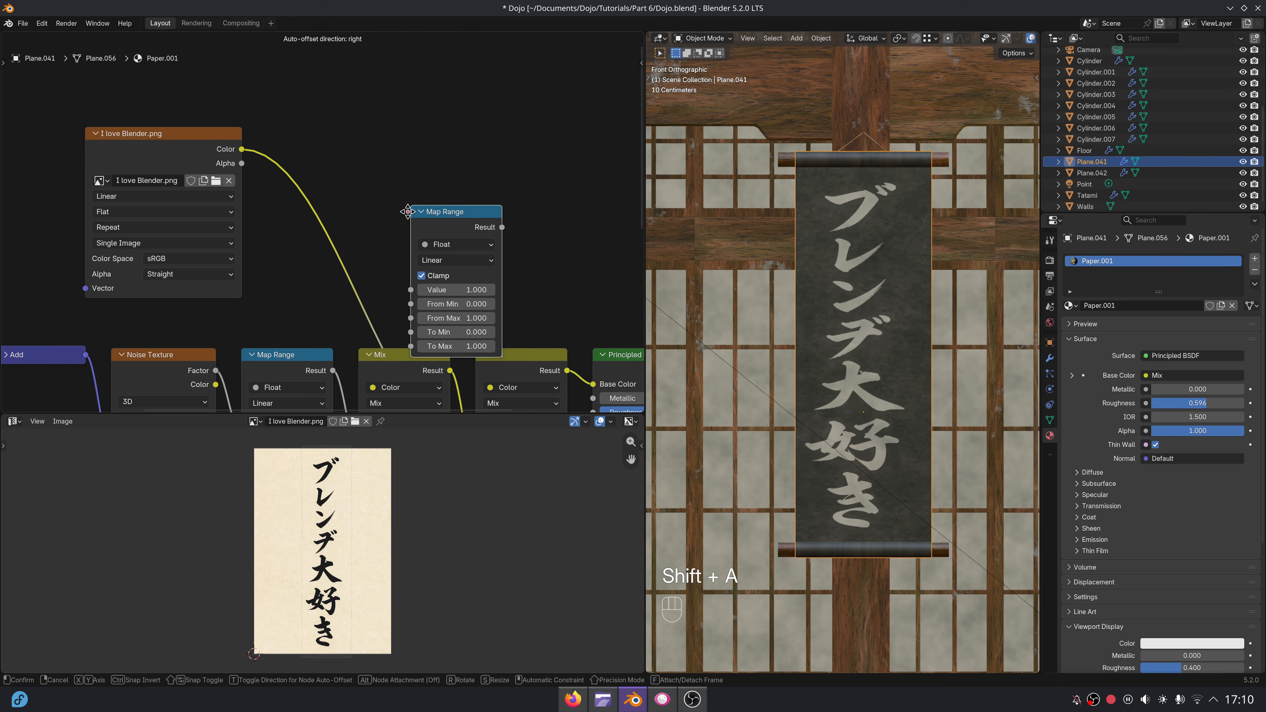
click(332, 129)
Set the new Map Range node to From Min 0.1, From Max 0.7, To Min 1 and To Max 0.
scroll(856, 195, up, 1)
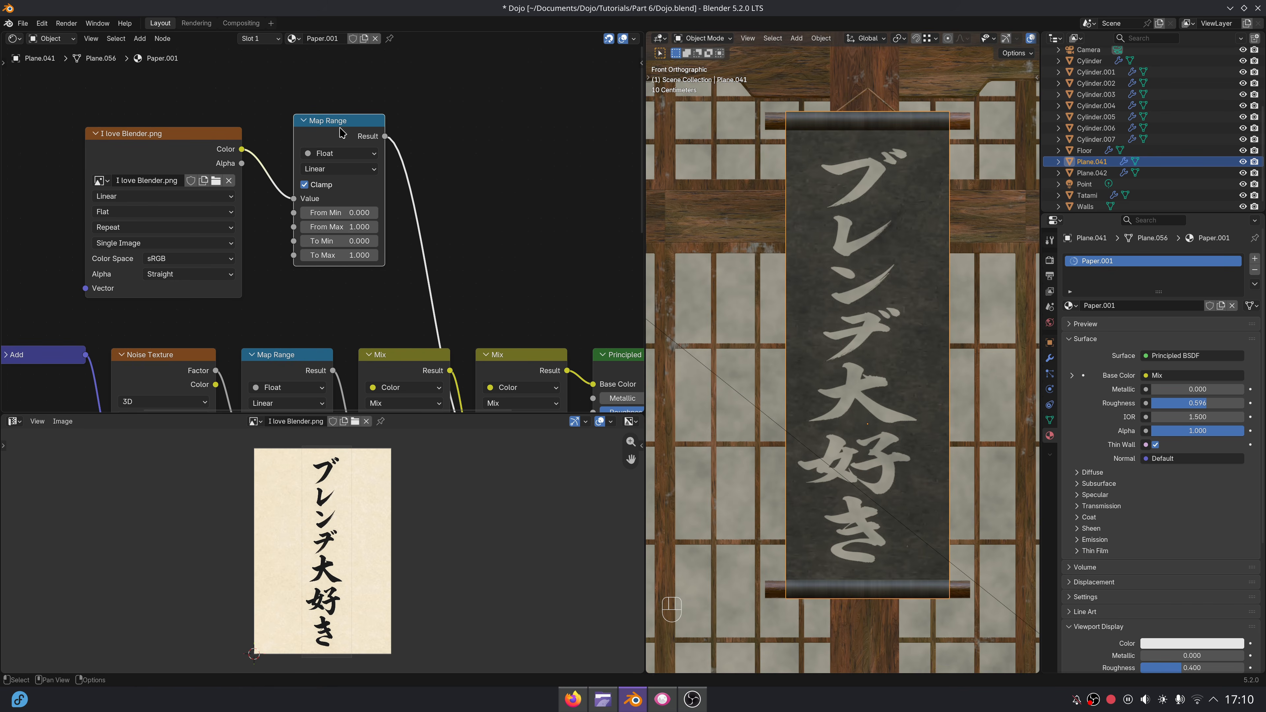
scroll(368, 263, up, 2)
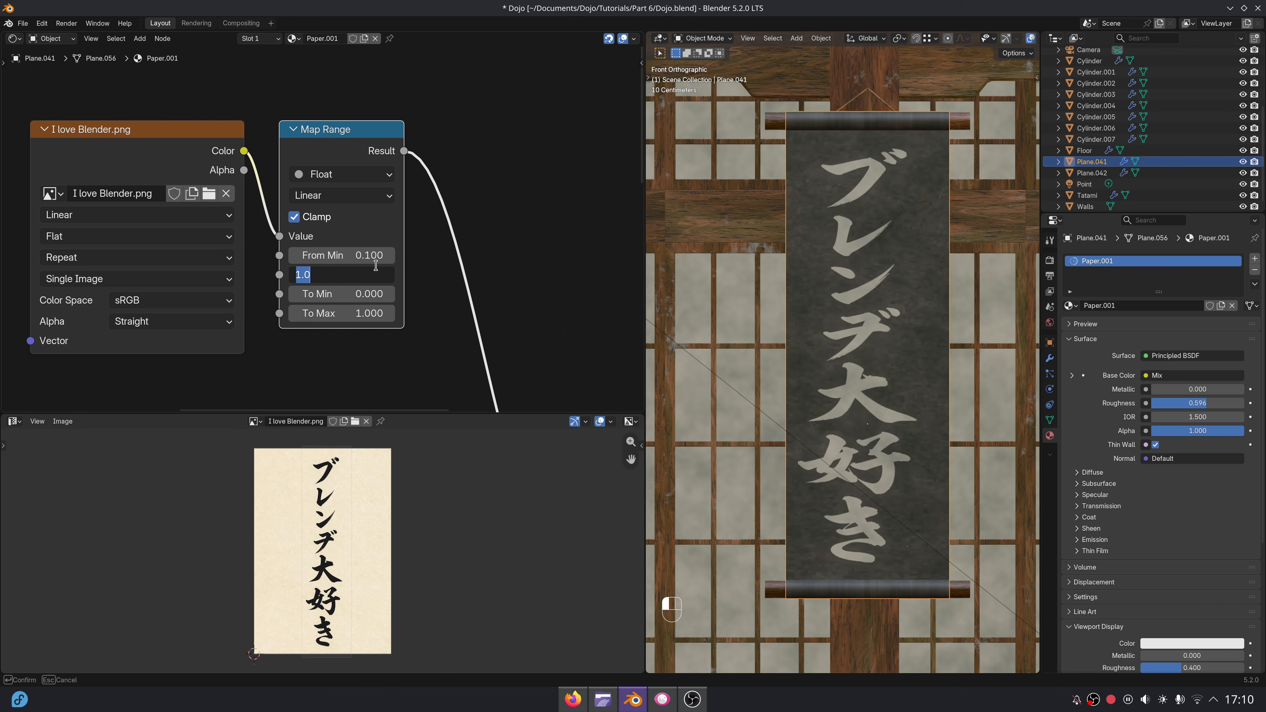
key(Return)
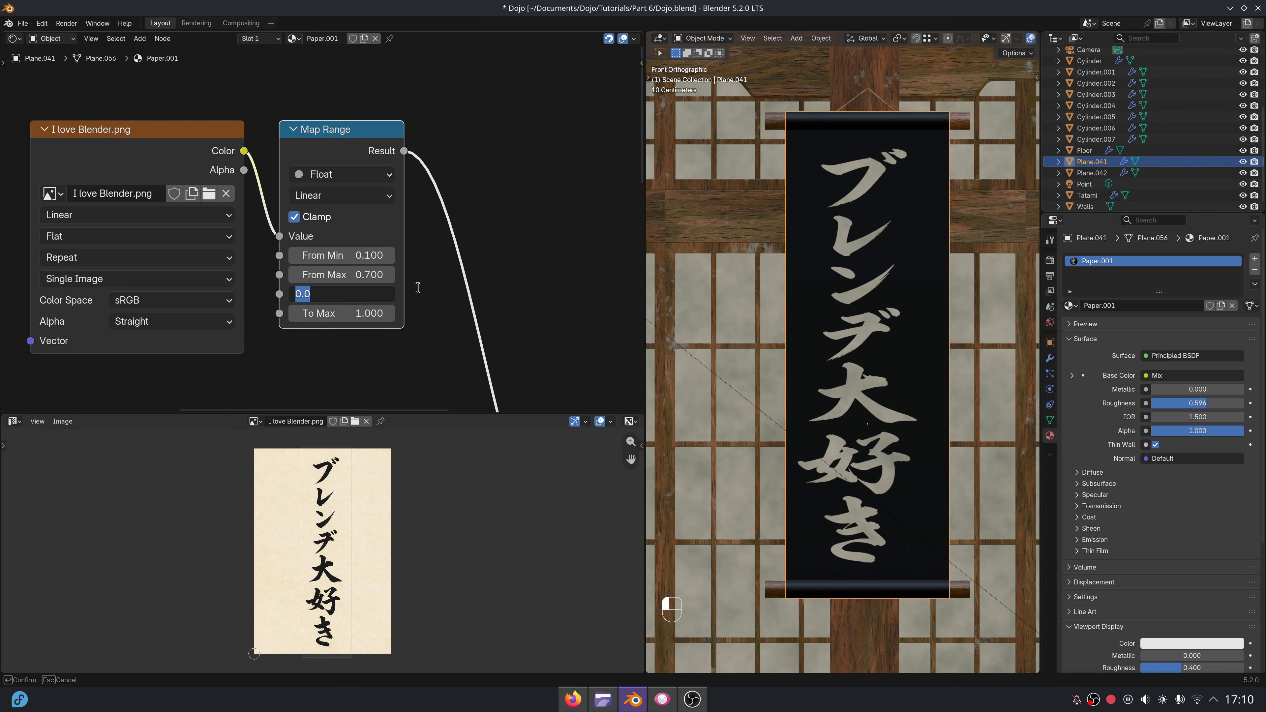
text(1)
key(Tab)
text(0)
key(Return)
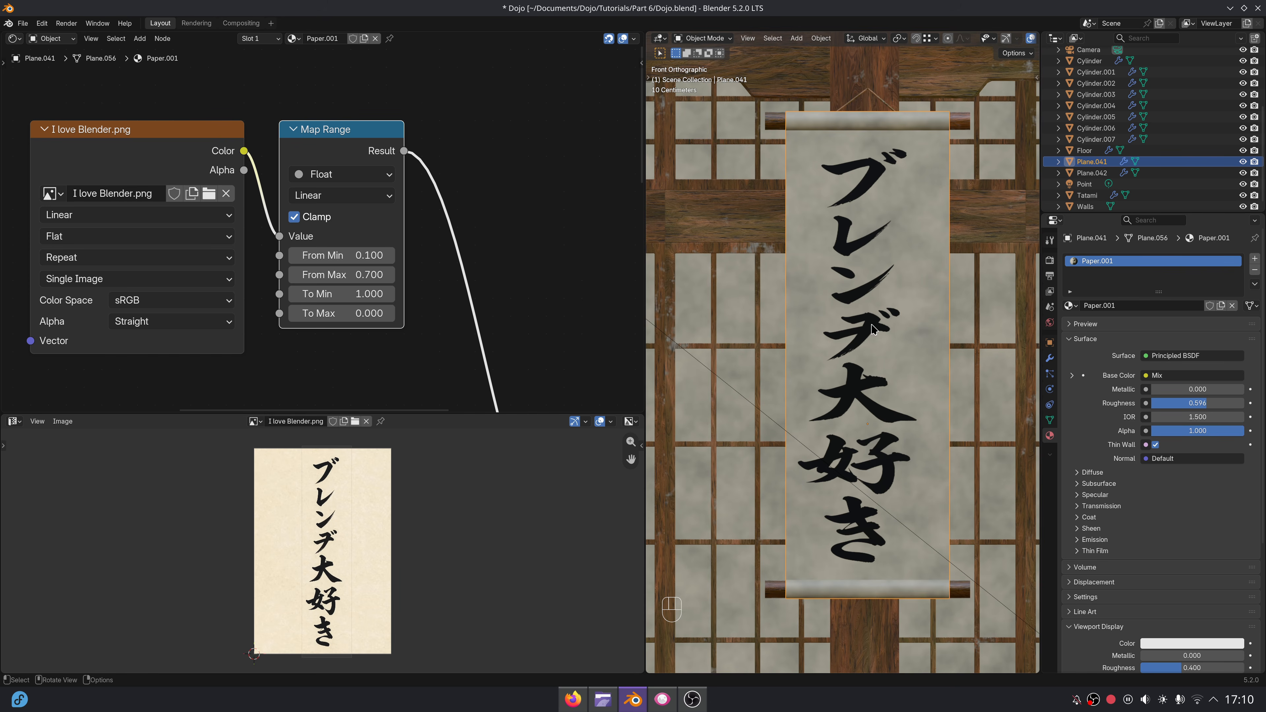
Scale the paper's UVs up further to shrink the lettering, and set the image texture's extension to Extend.
key(Tab)
key(s)
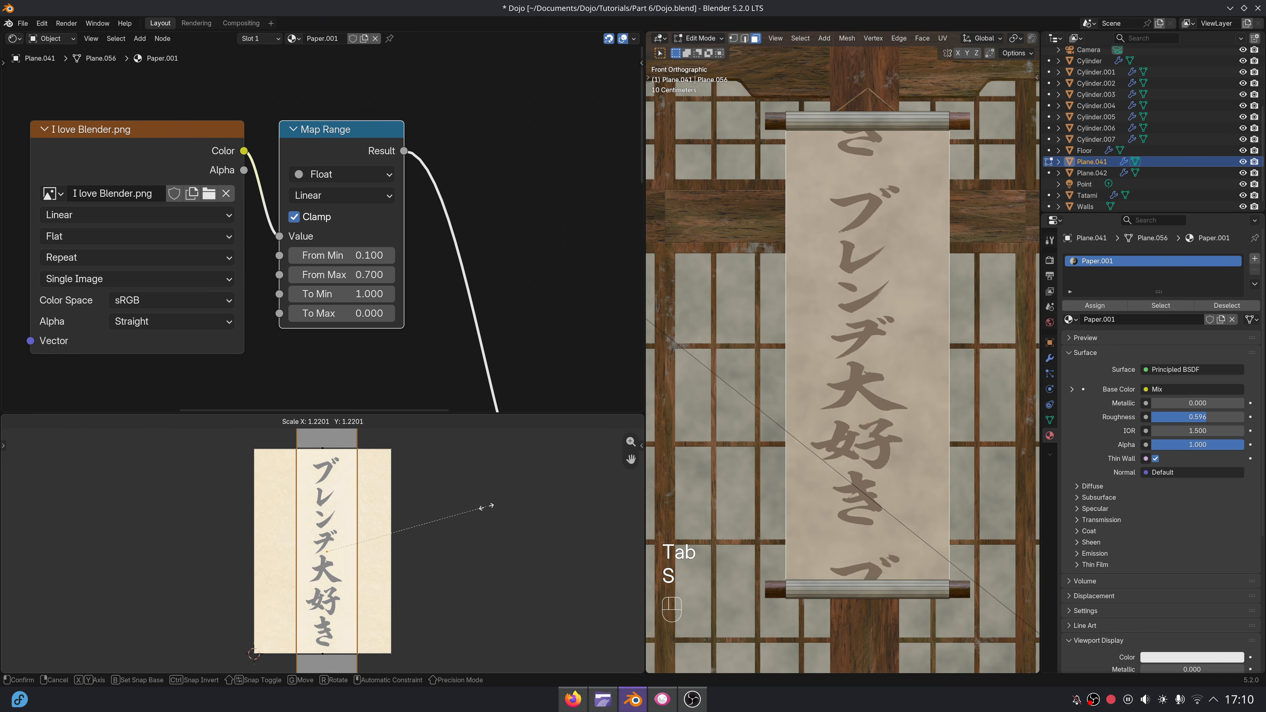
click(513, 504)
key(Tab)
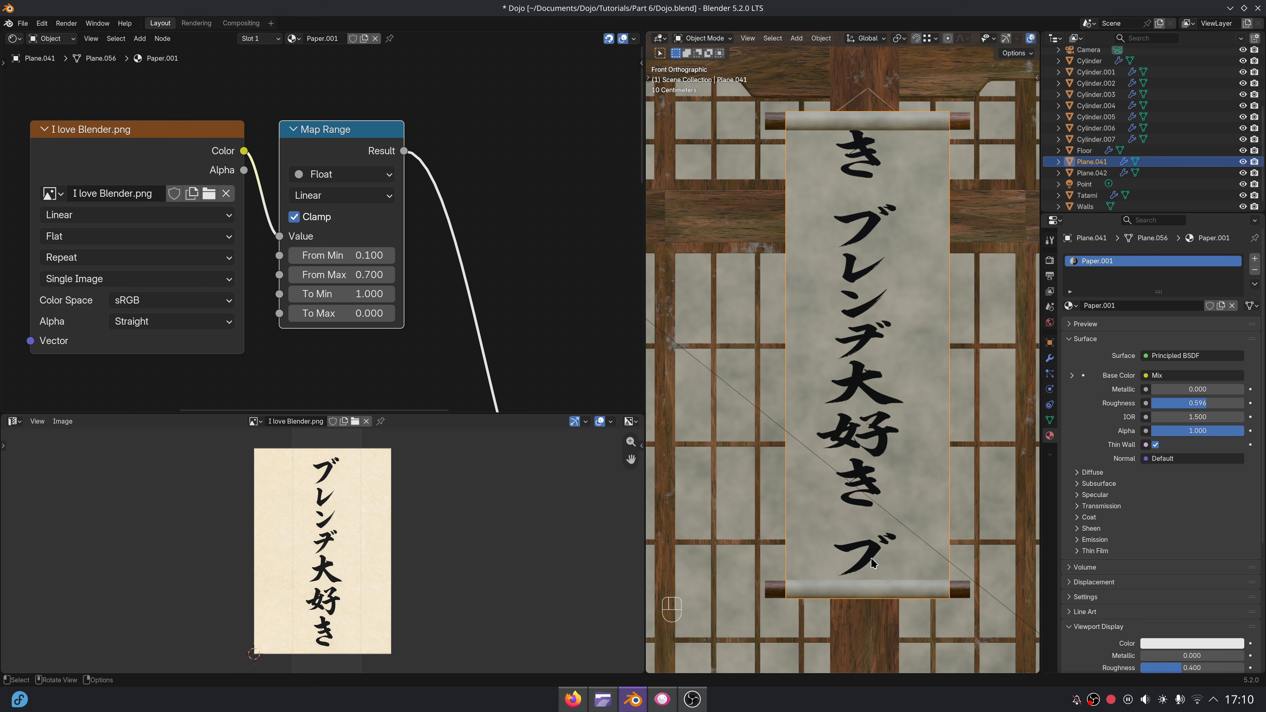
click(108, 258)
click(92, 320)
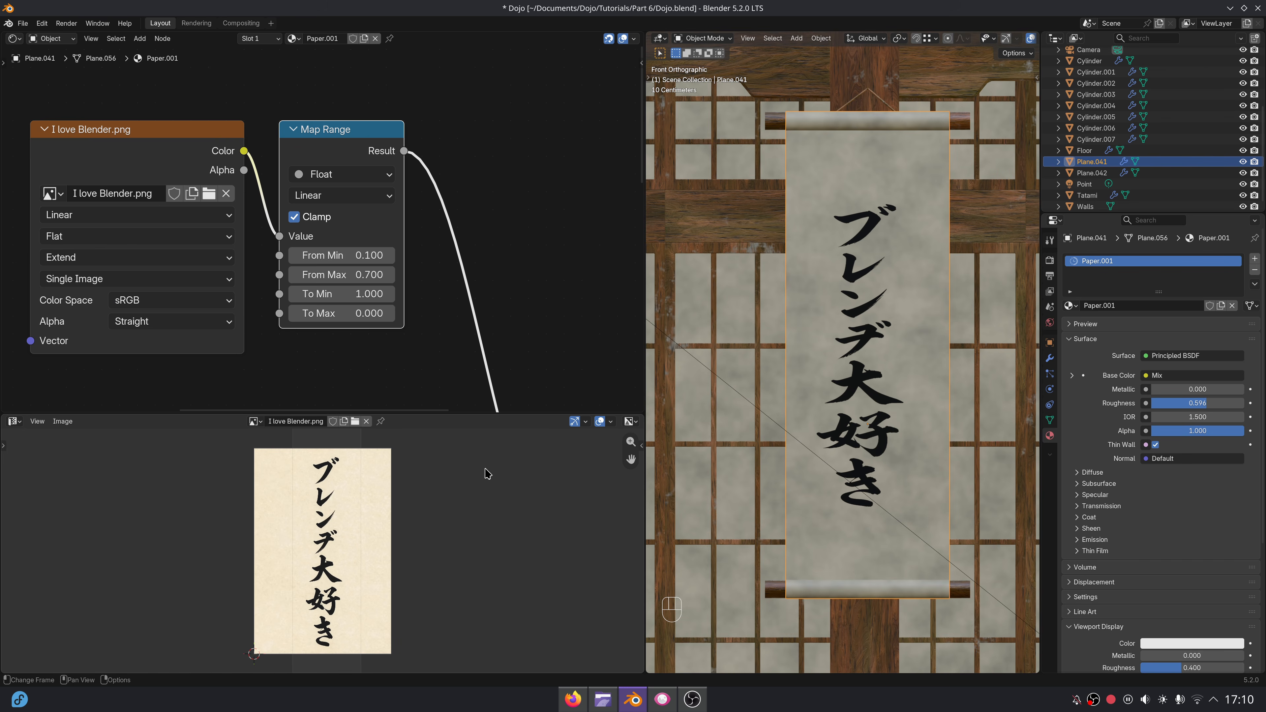
scroll(343, 544, up, 1)
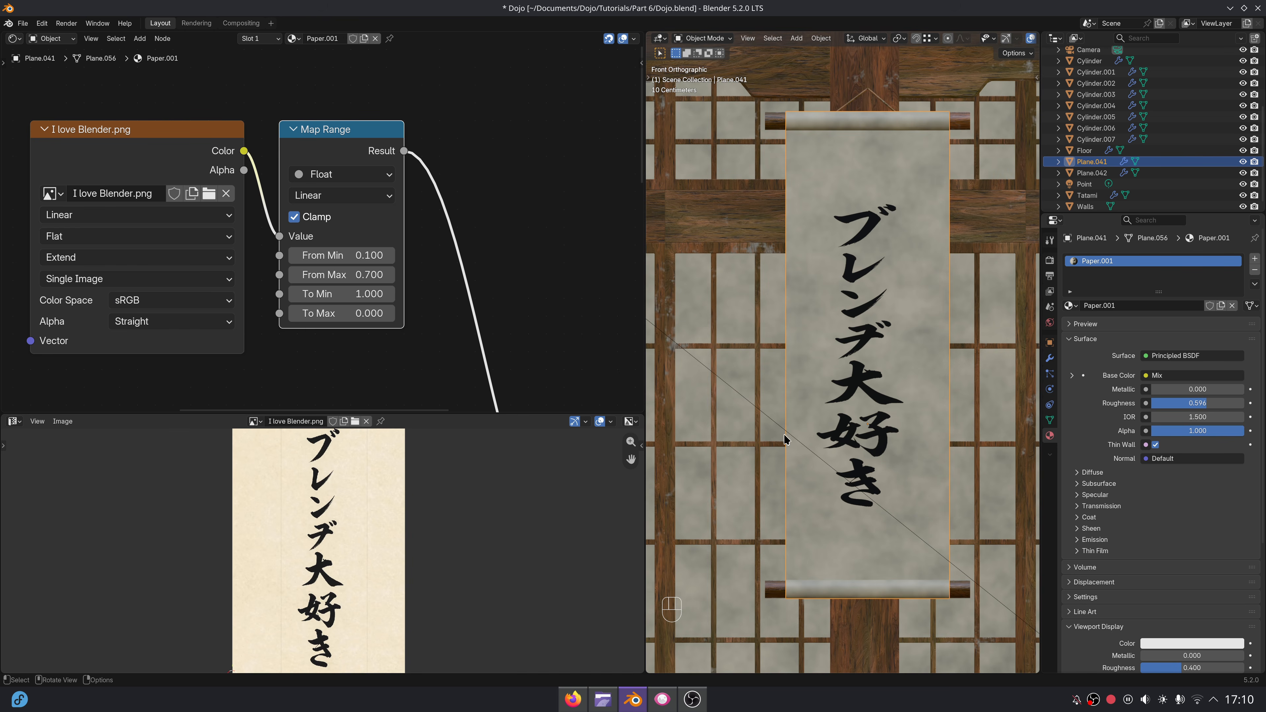
scroll(854, 420, down, 2)
Rename the first scroll's Paper.001 material to Paper with text.
drag(647, 342, 268, 342)
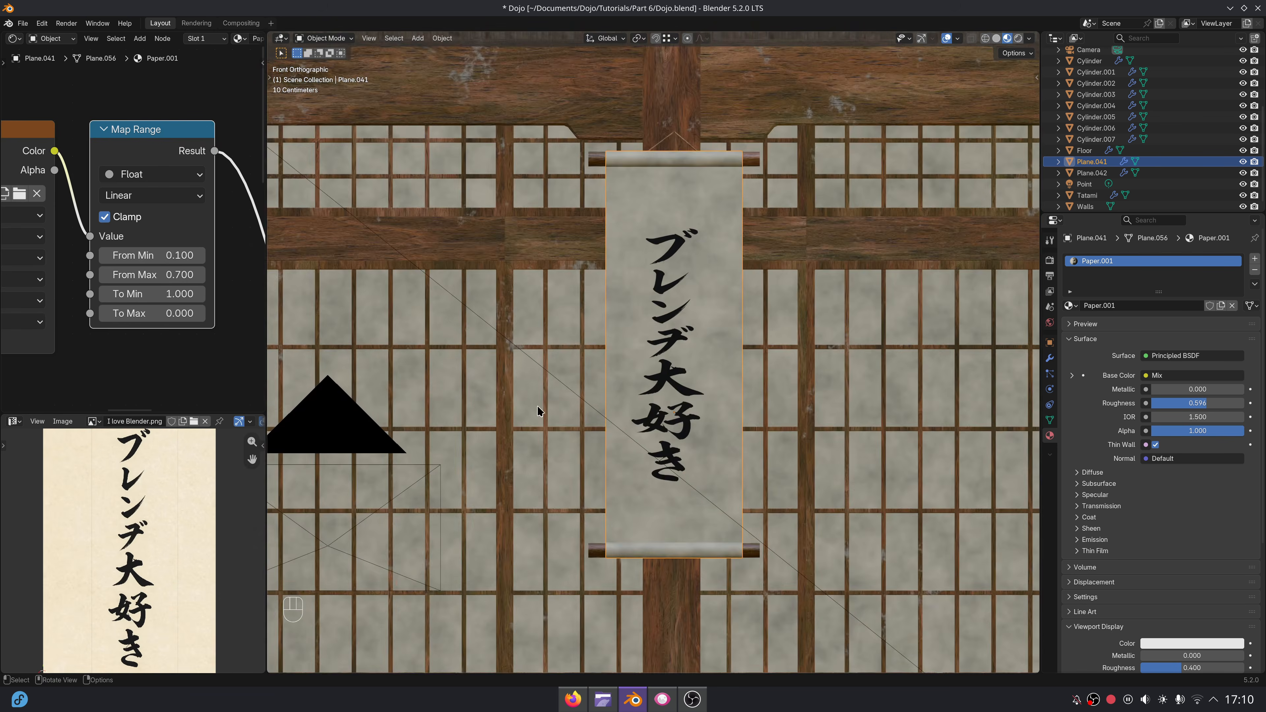
middle_drag(537, 416, 666, 403)
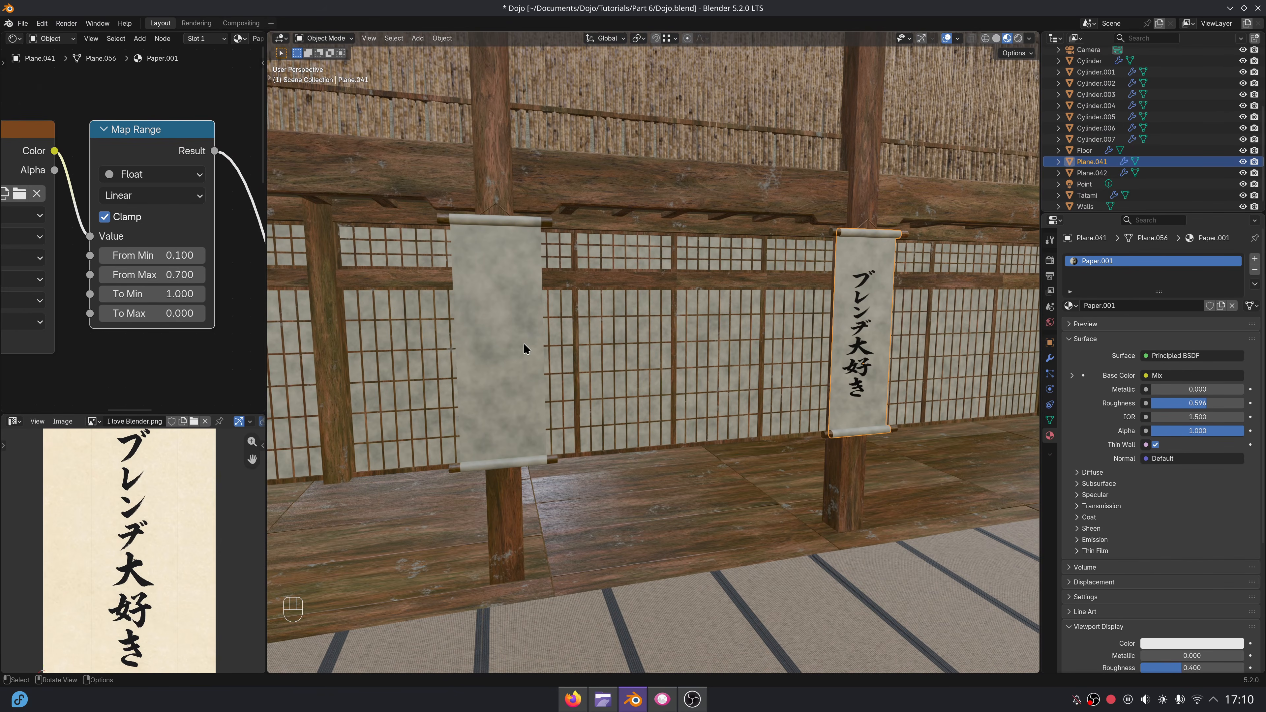
click(505, 338)
drag(266, 285, 618, 289)
click(1005, 309)
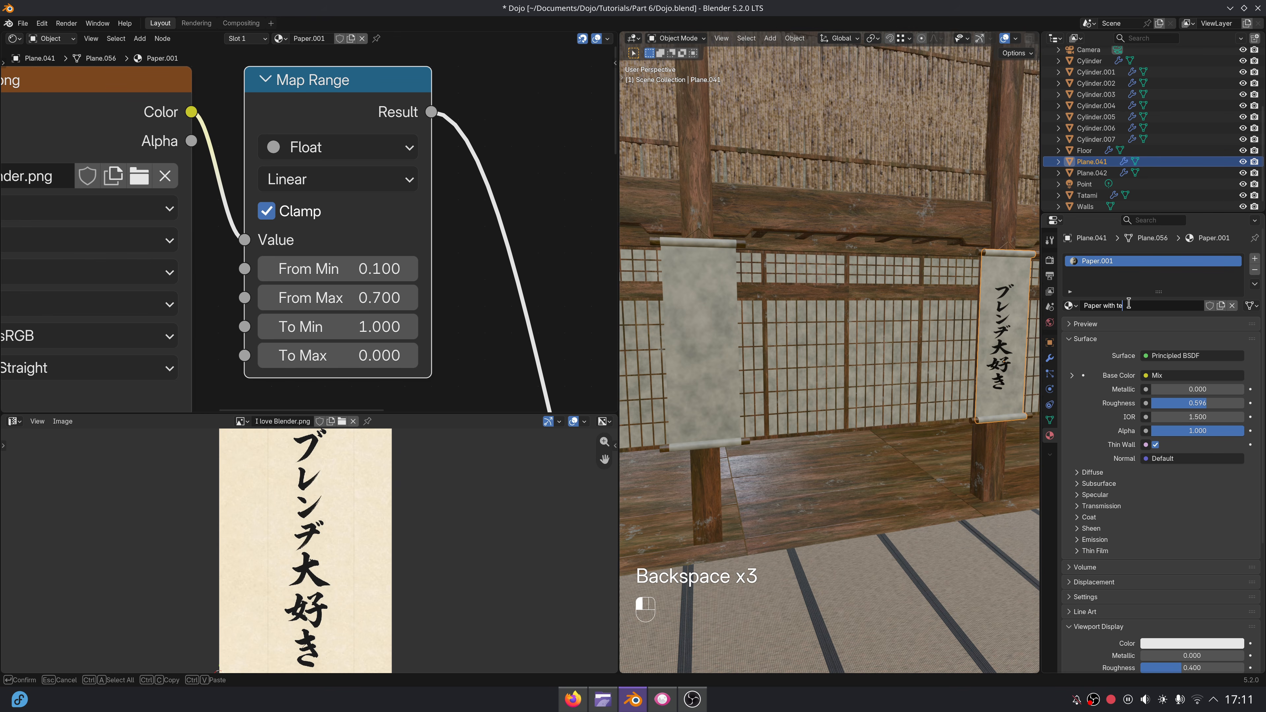
text(xt)
key(Return)
Assign the Paper with text material to the second scroll's paper sheet.
click(736, 331)
click(1069, 306)
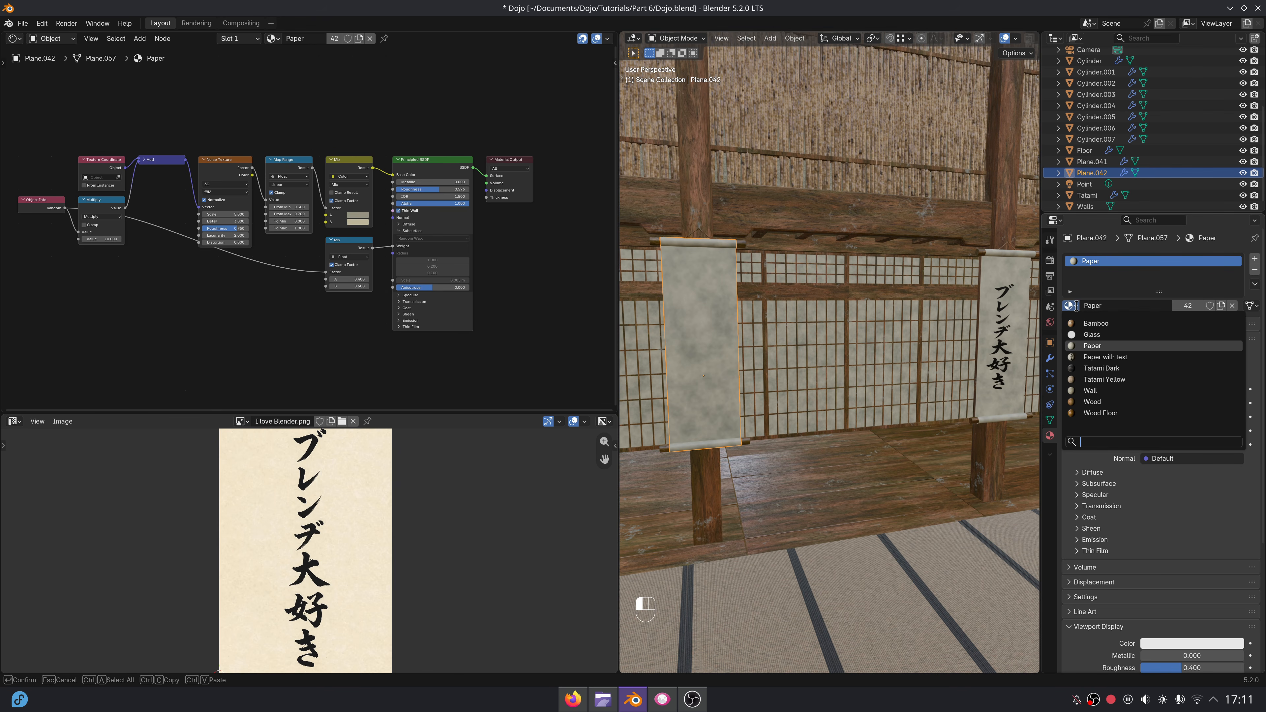
click(1104, 357)
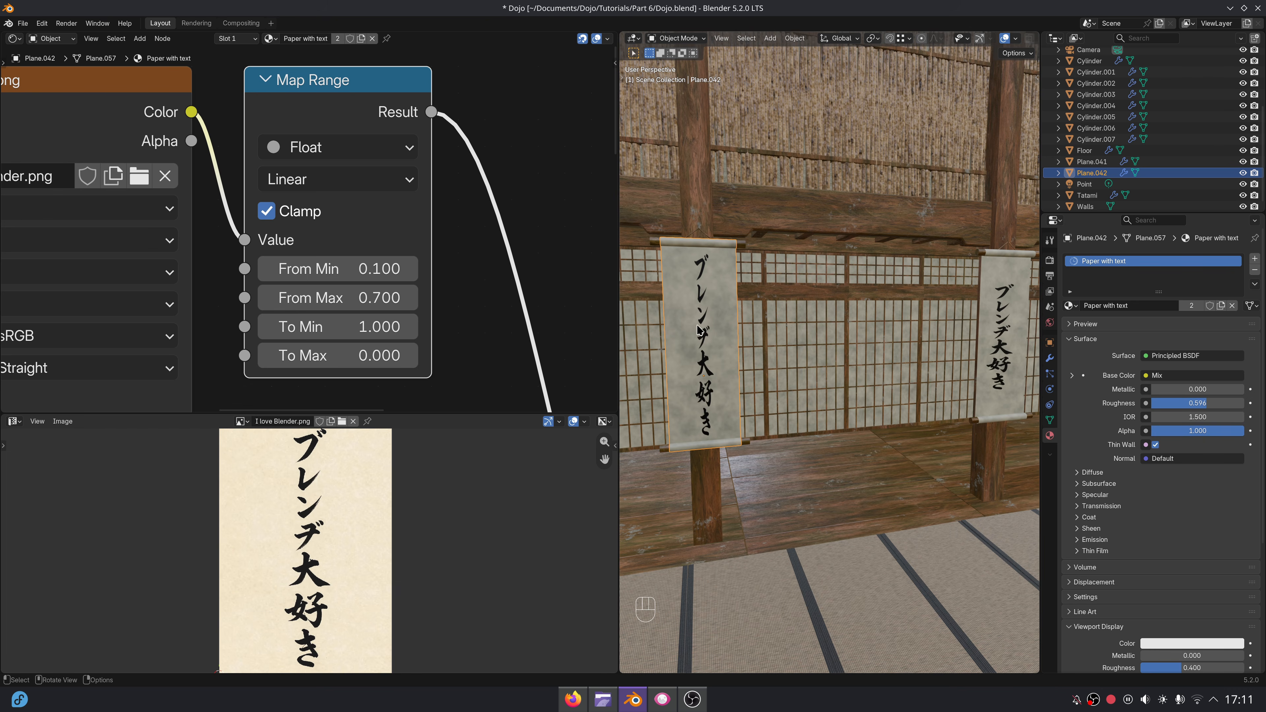
Make the second scroll's material a single-user copy and replace its image with the other lettering PNG from the Assets folder.
key(shift+KP_1)
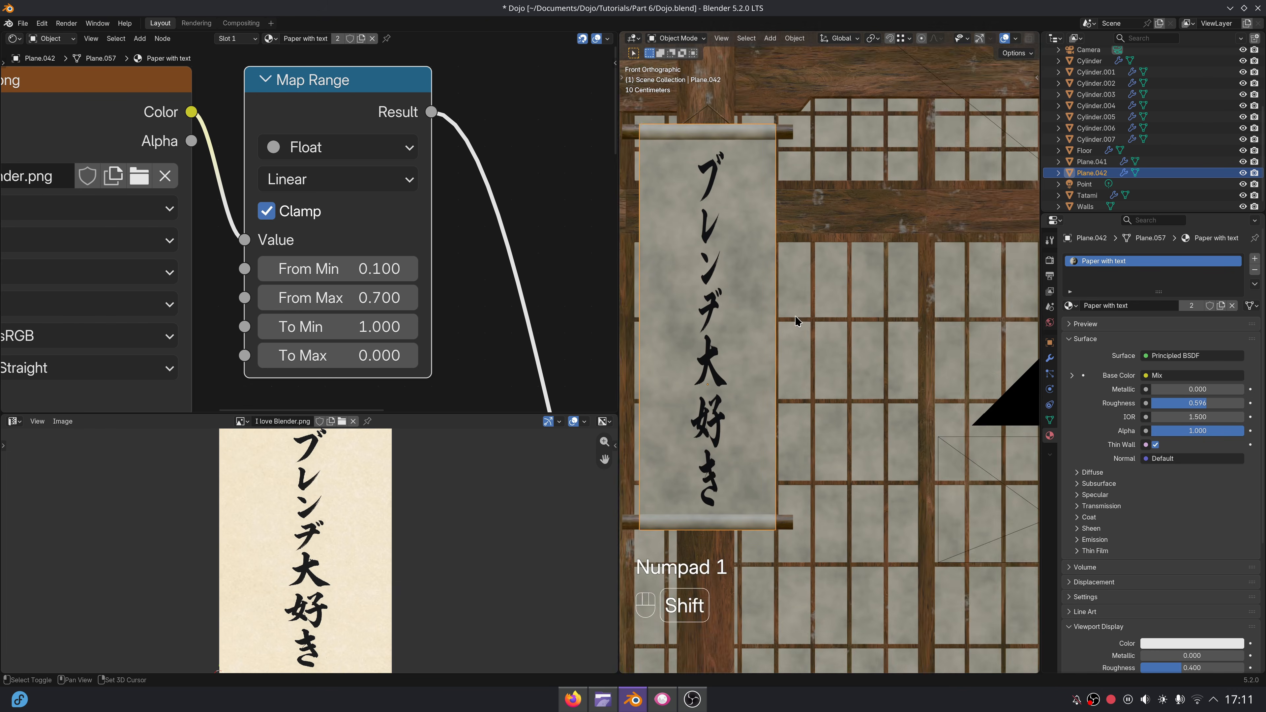
click(1189, 305)
scroll(304, 192, down, 2)
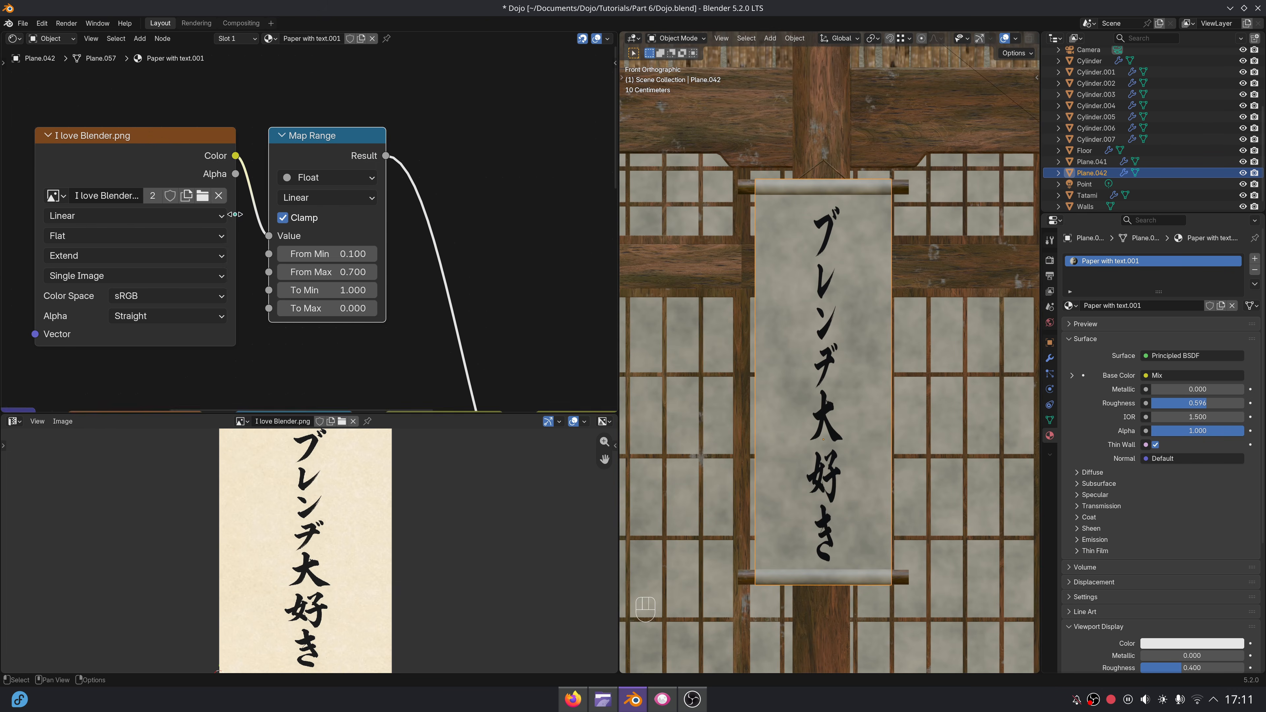
click(296, 175)
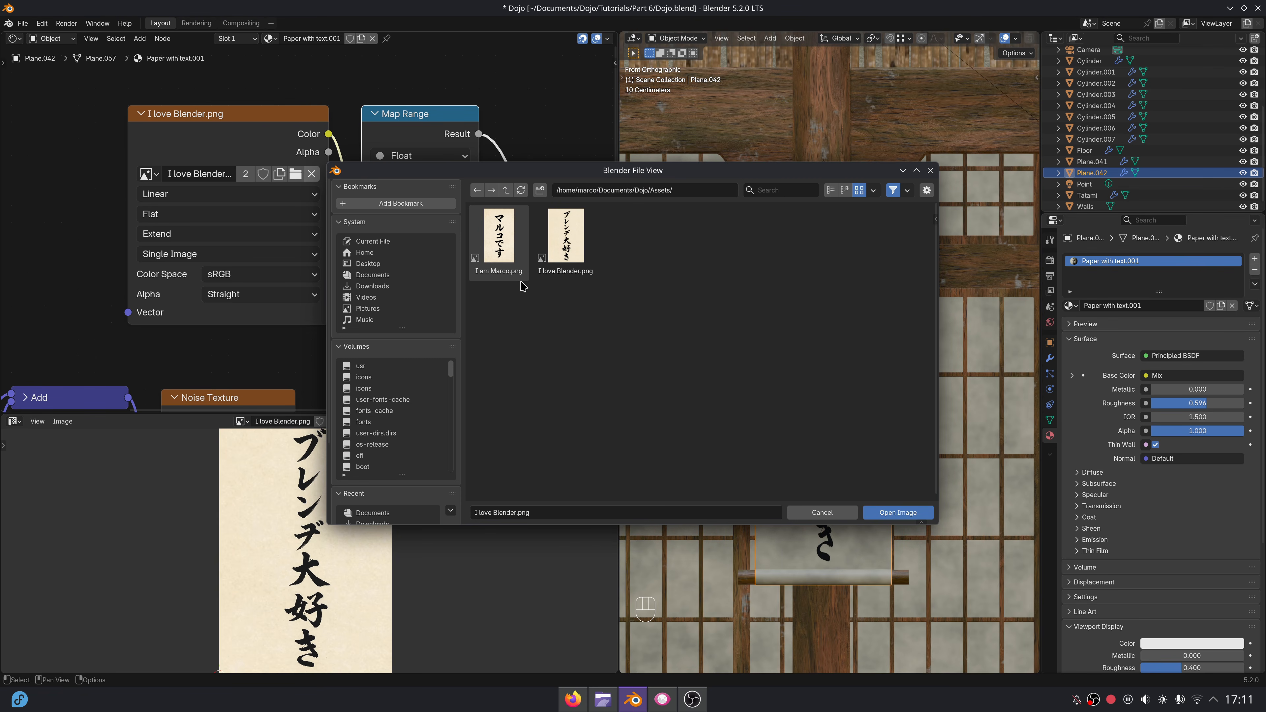
double_click(513, 235)
scroll(346, 307, down, 2)
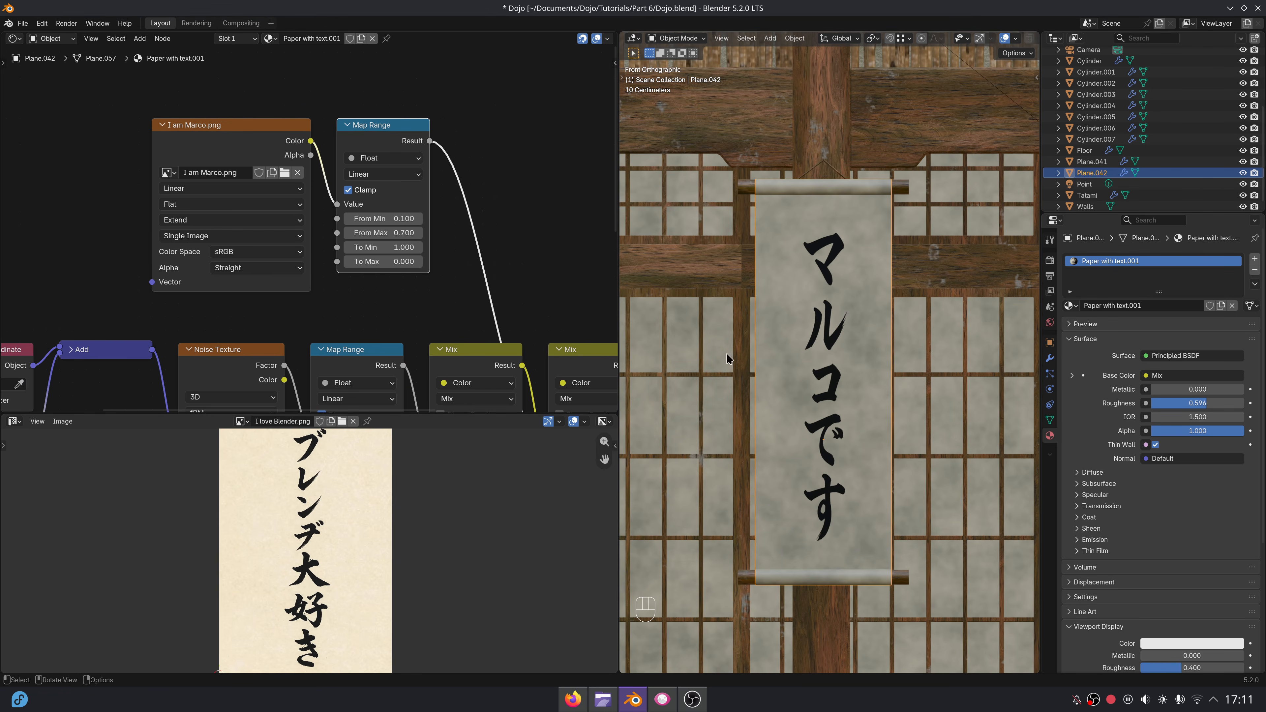
Unwrap the second scroll's paper in front view with Project from View, scale its UVs up beyond the image height, and leave Edit Mode.
key(Tab)
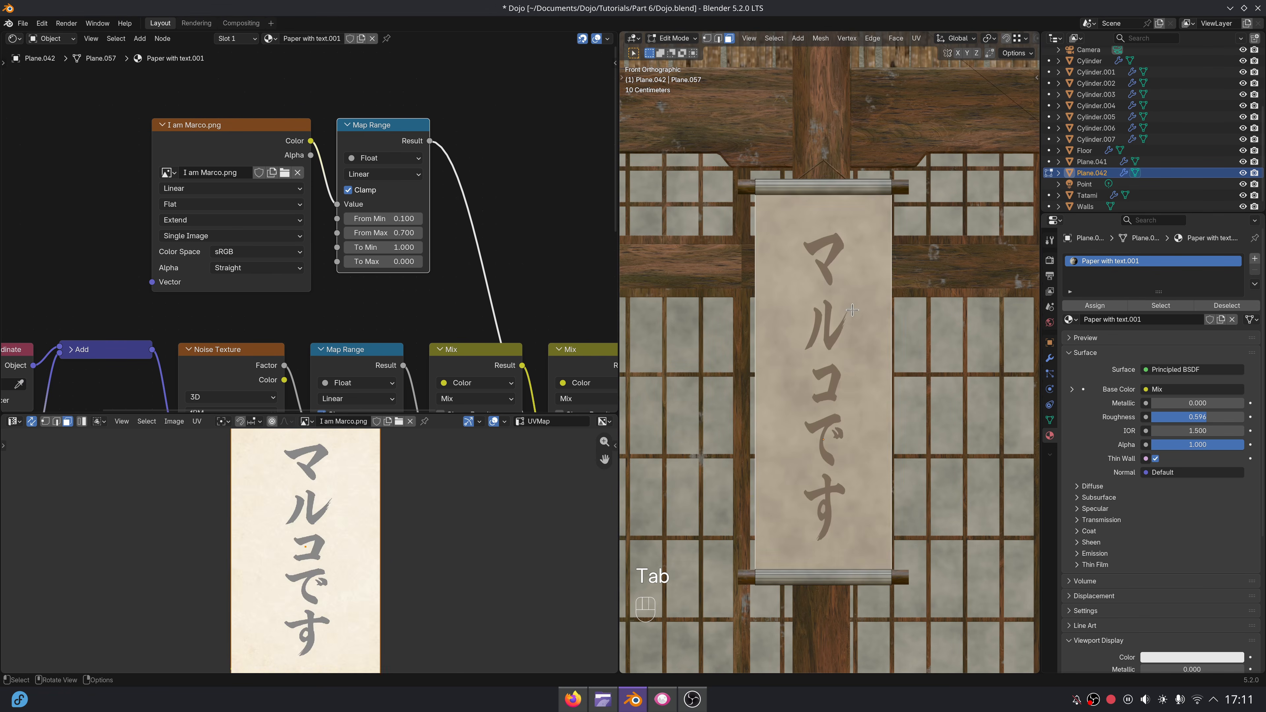
key(u)
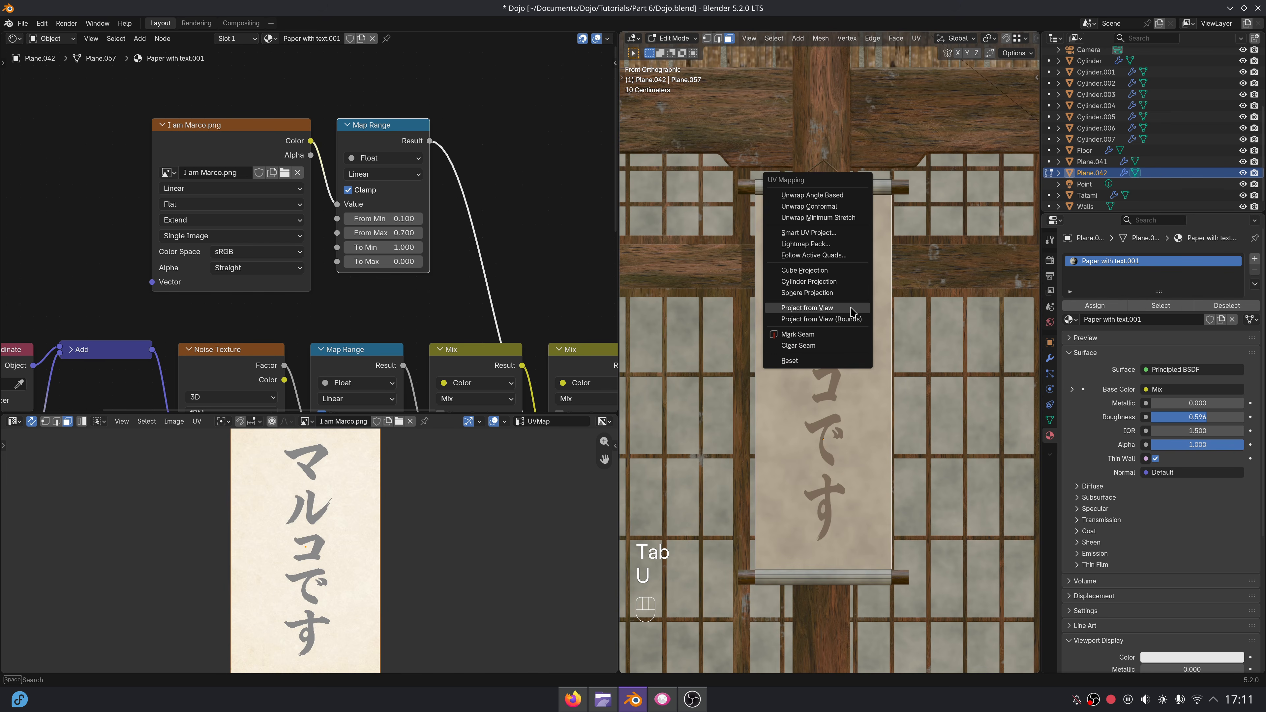
click(850, 308)
scroll(396, 573, down, 3)
key(s)
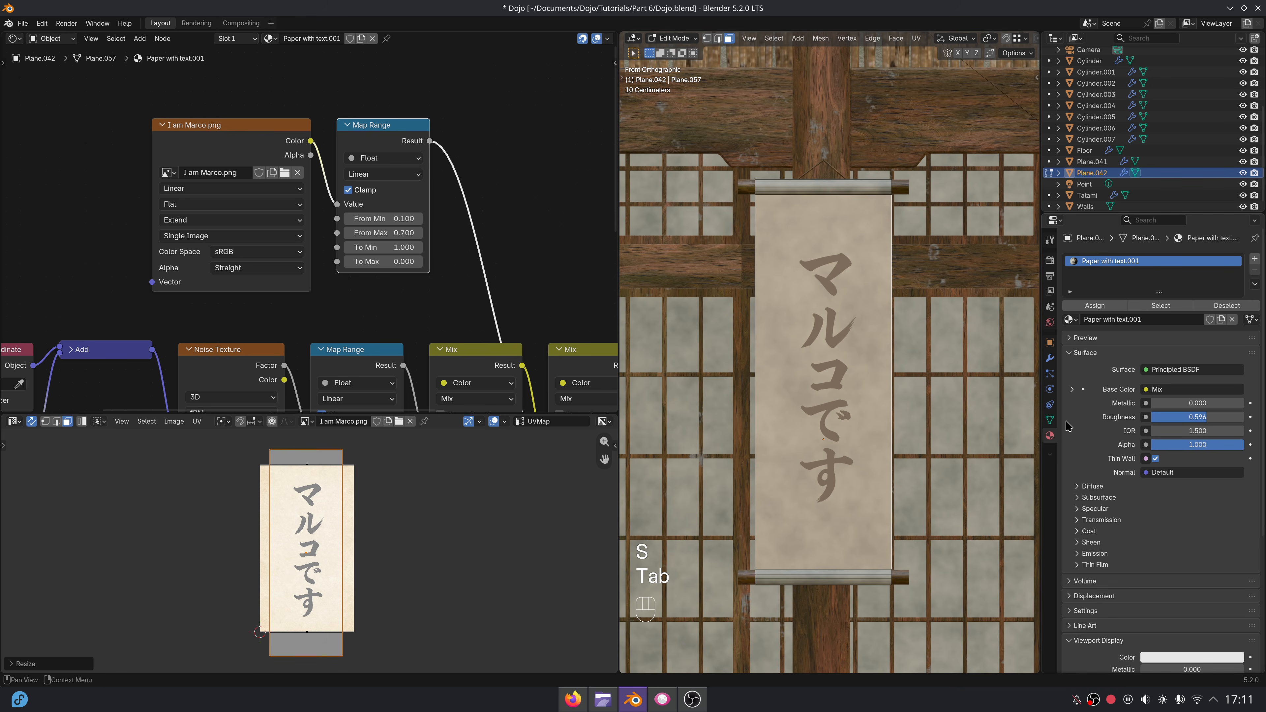
key(Tab)
Widen the 3D viewport, check both lettered scrolls in rendered shading, select the first scroll's paper and return to material preview.
scroll(917, 426, down, 5)
scroll(804, 414, down, 2)
shift+middle_drag(921, 431, 870, 401)
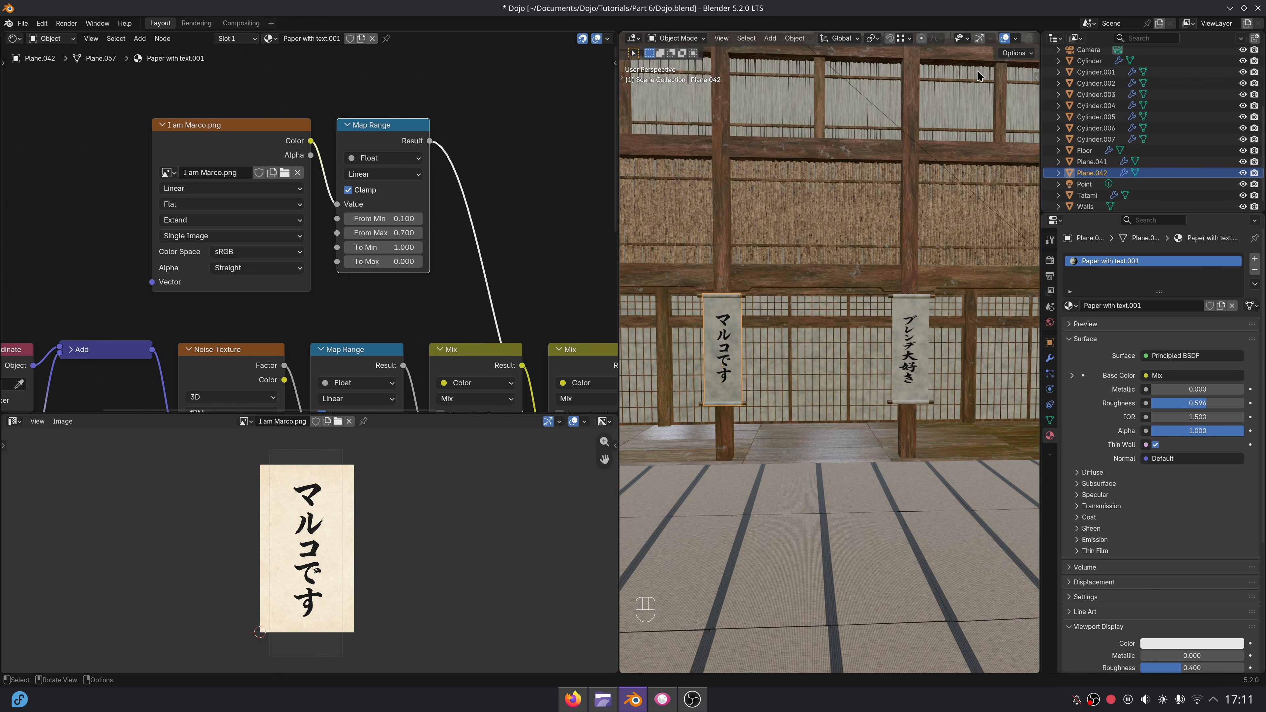
drag(619, 151, 165, 151)
scroll(640, 330, down, 4)
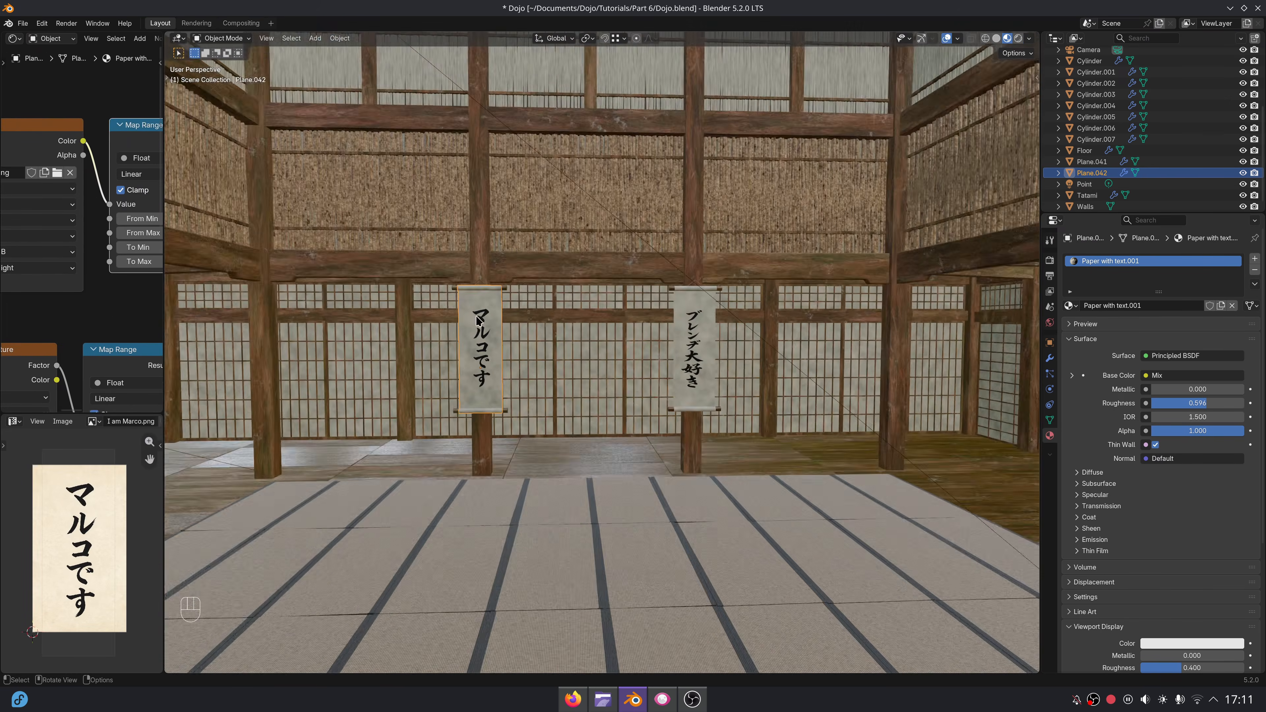
middle_drag(640, 330, 770, 251)
click(1019, 38)
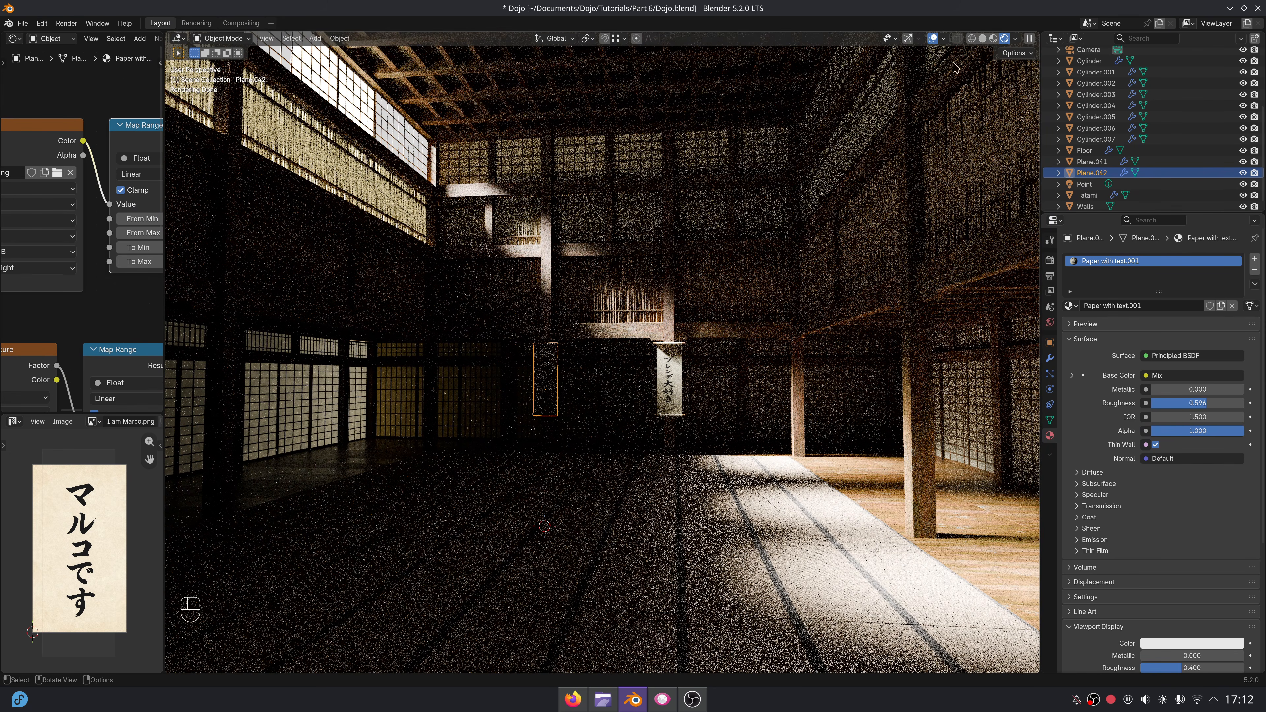
click(983, 41)
click(666, 365)
click(1006, 38)
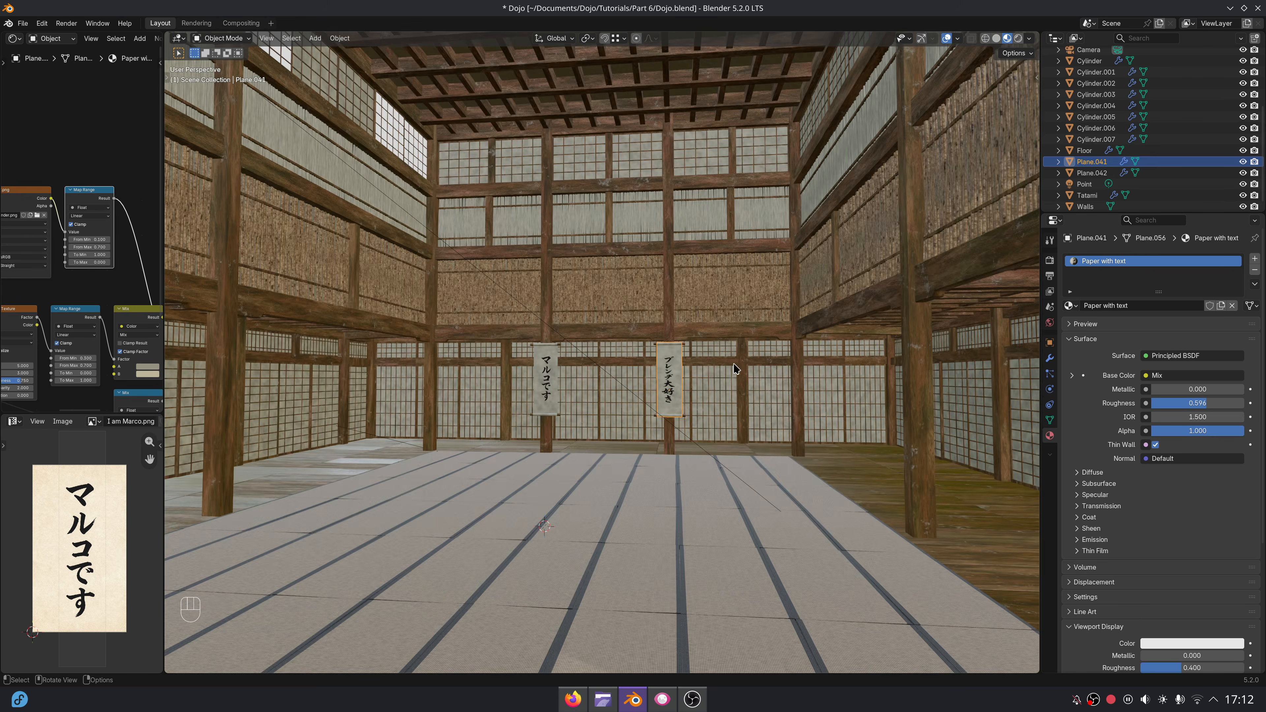
Unwrap the right-hand scroll's paper again in front view with Project from View.
scroll(719, 392, up, 2)
key(KP_1)
key(Tab)
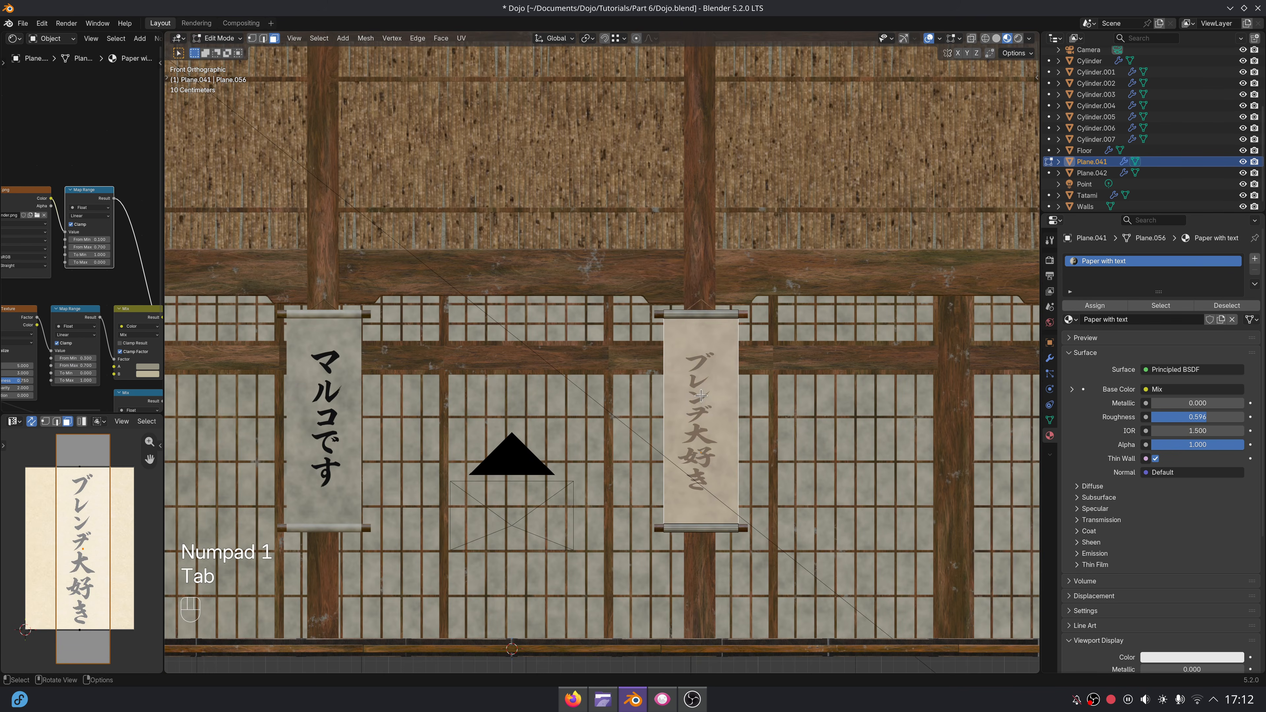
key(u)
click(702, 397)
Scale the paper's UVs slightly taller than the lettering image, center them over the characters, and leave Edit Mode.
key(s)
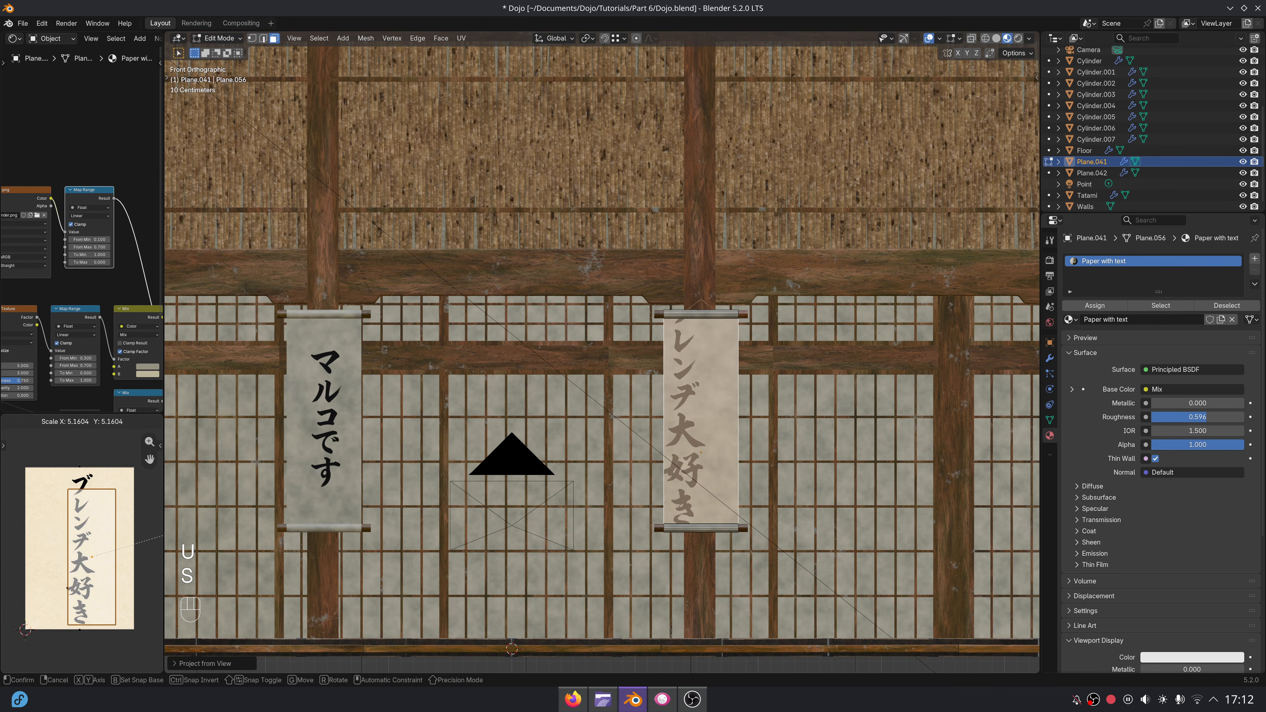
key(g)
click(107, 523)
key(s)
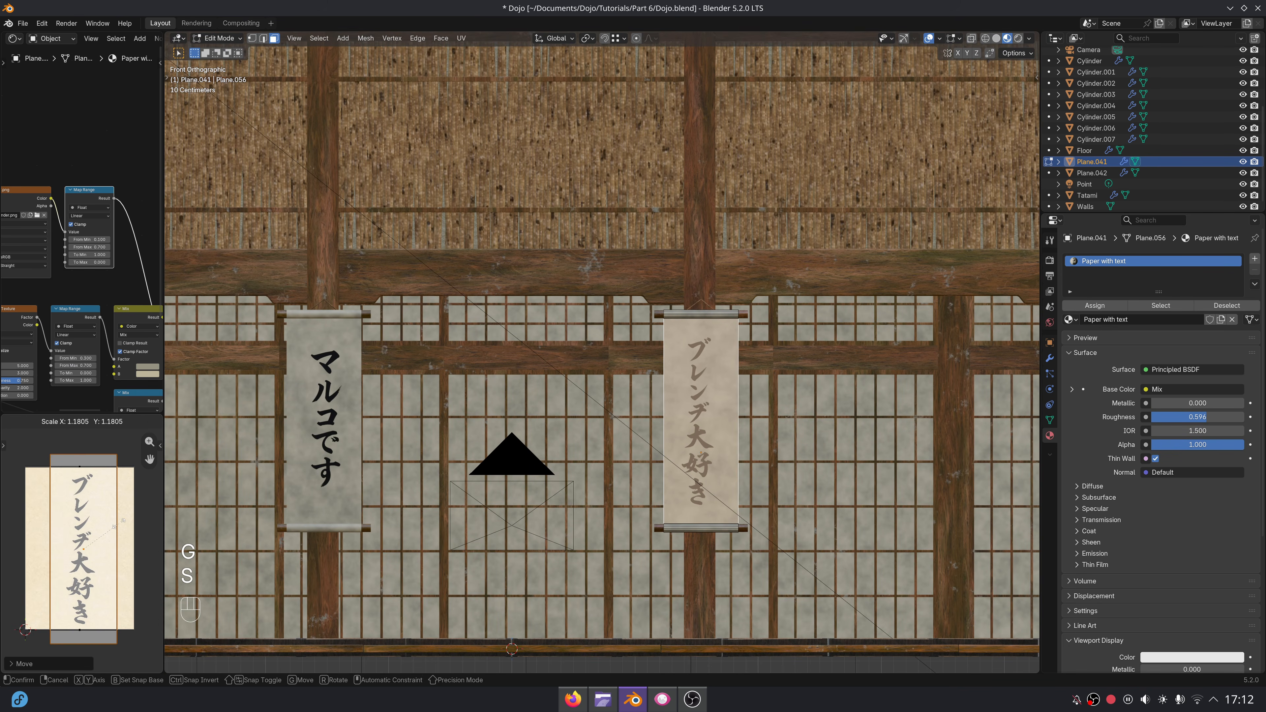
click(123, 520)
key(Tab)
Check both scrolls in rendered shading, from inside the room and through the scene camera.
middle_drag(588, 447, 696, 429)
click(1019, 39)
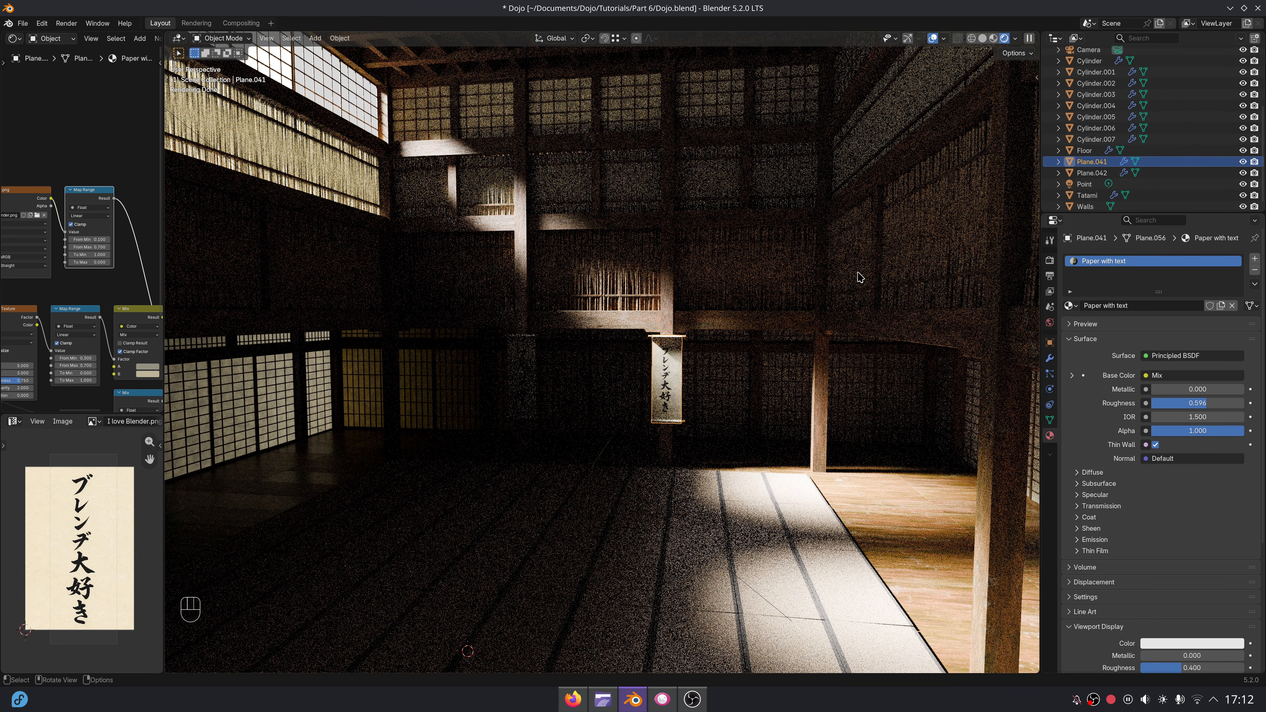
key(KP_0)
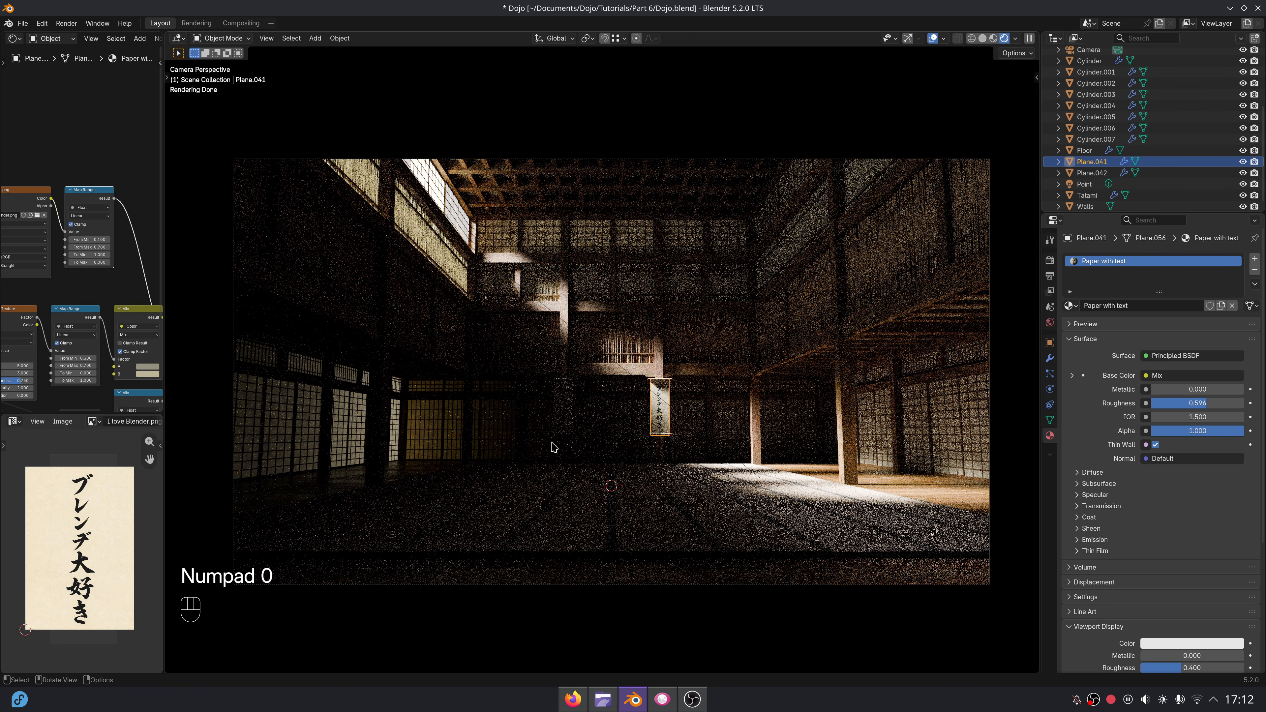
Render a still image in the Rendering workspace, hide the sidebar and fit the result to the view.
click(197, 23)
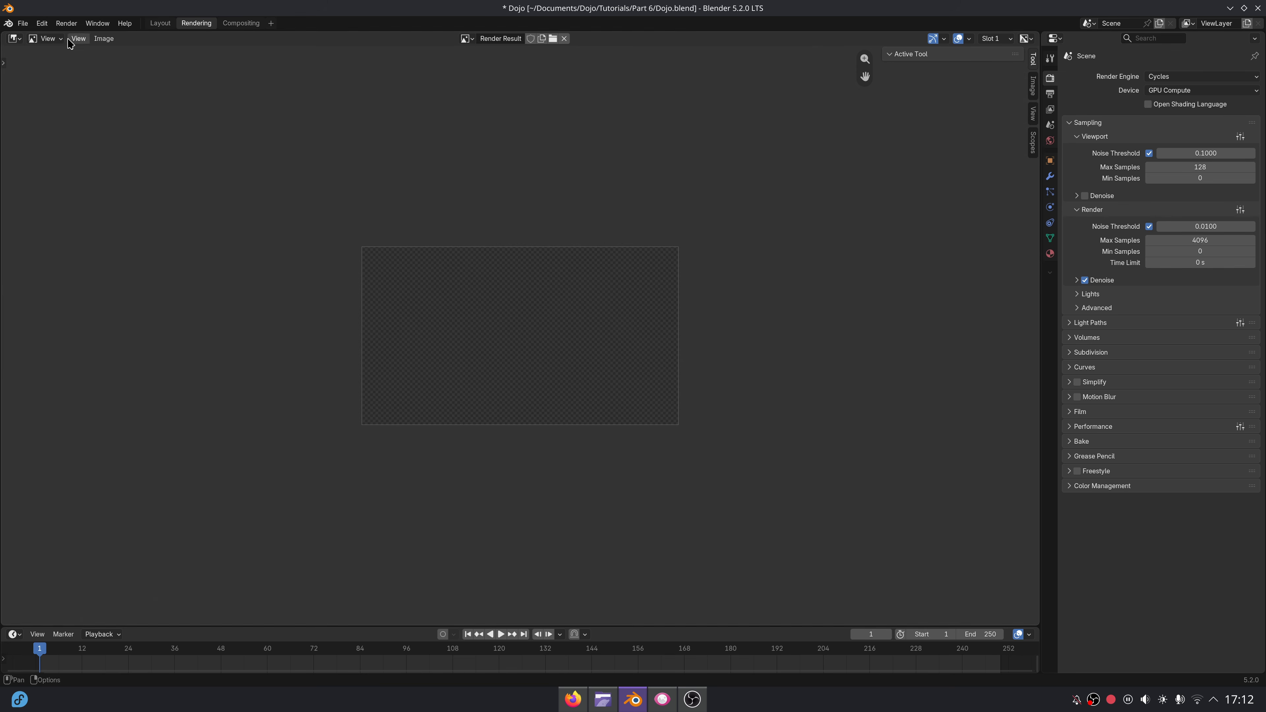
click(66, 23)
click(75, 34)
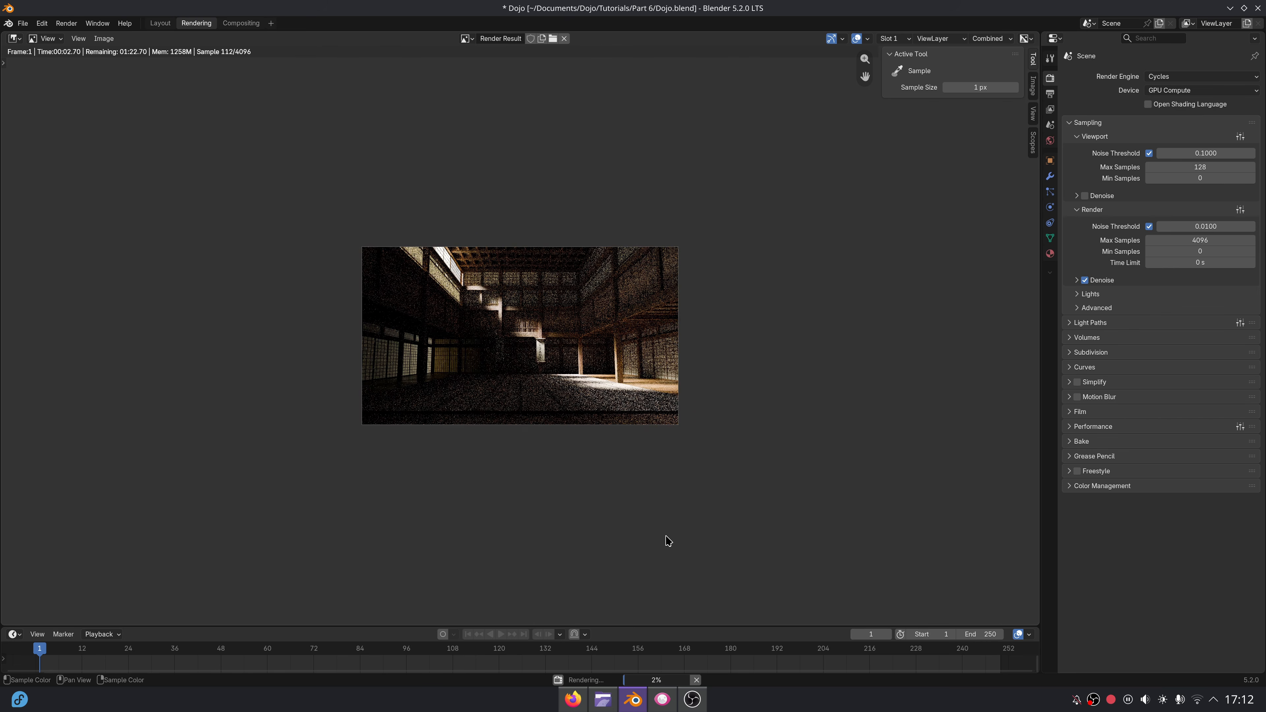
key(n)
key(Home)
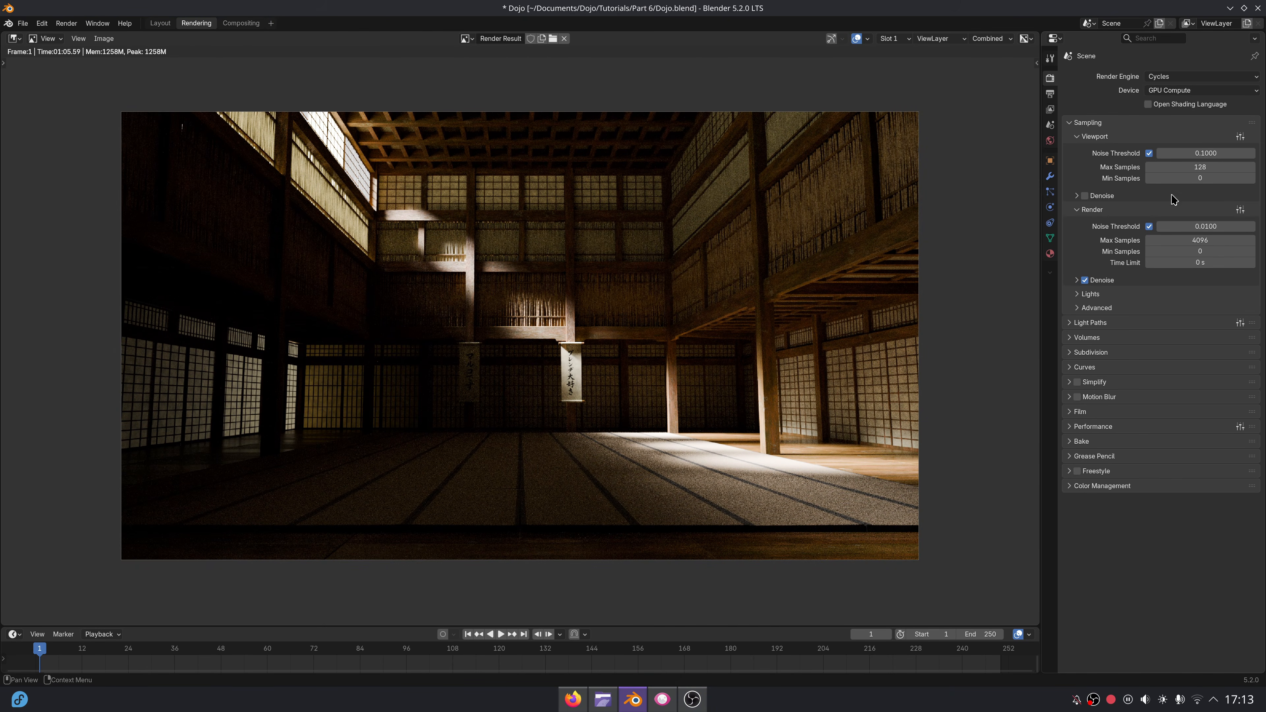
Lower the render's Max Samples to 512 and render the image again.
click(1122, 136)
click(1182, 182)
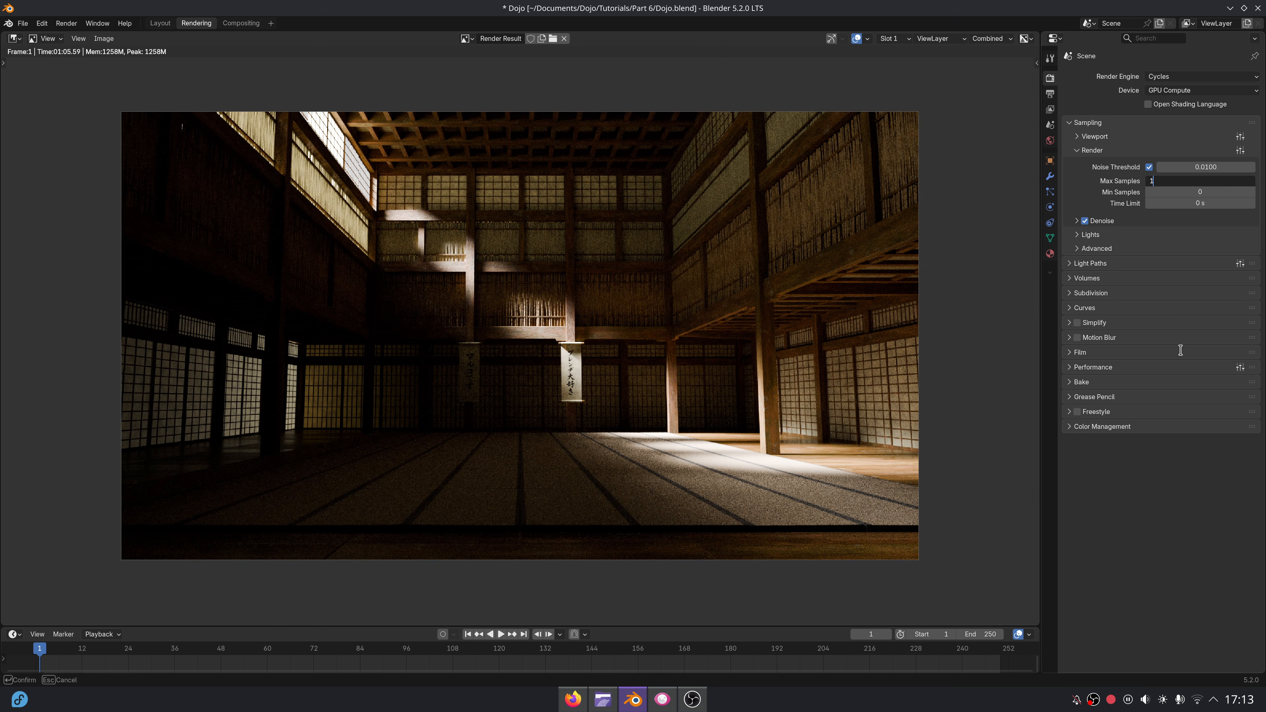
text(512)
key(Return)
click(67, 23)
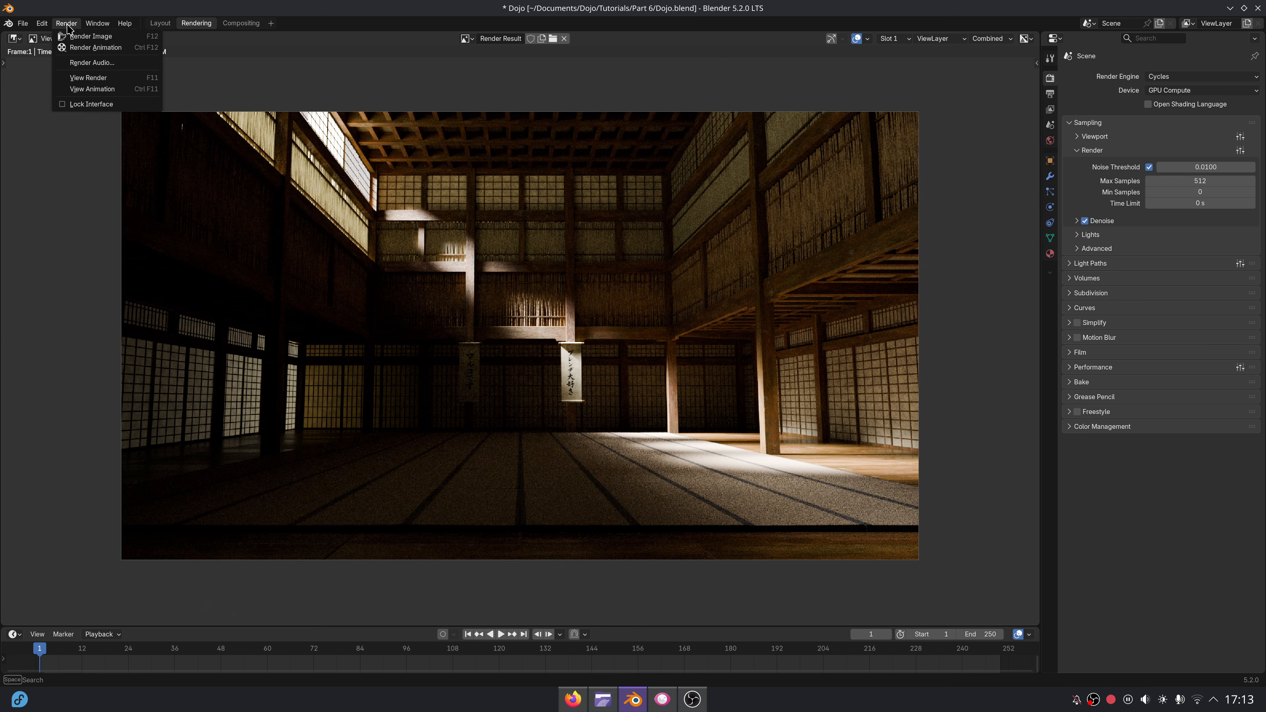
click(75, 32)
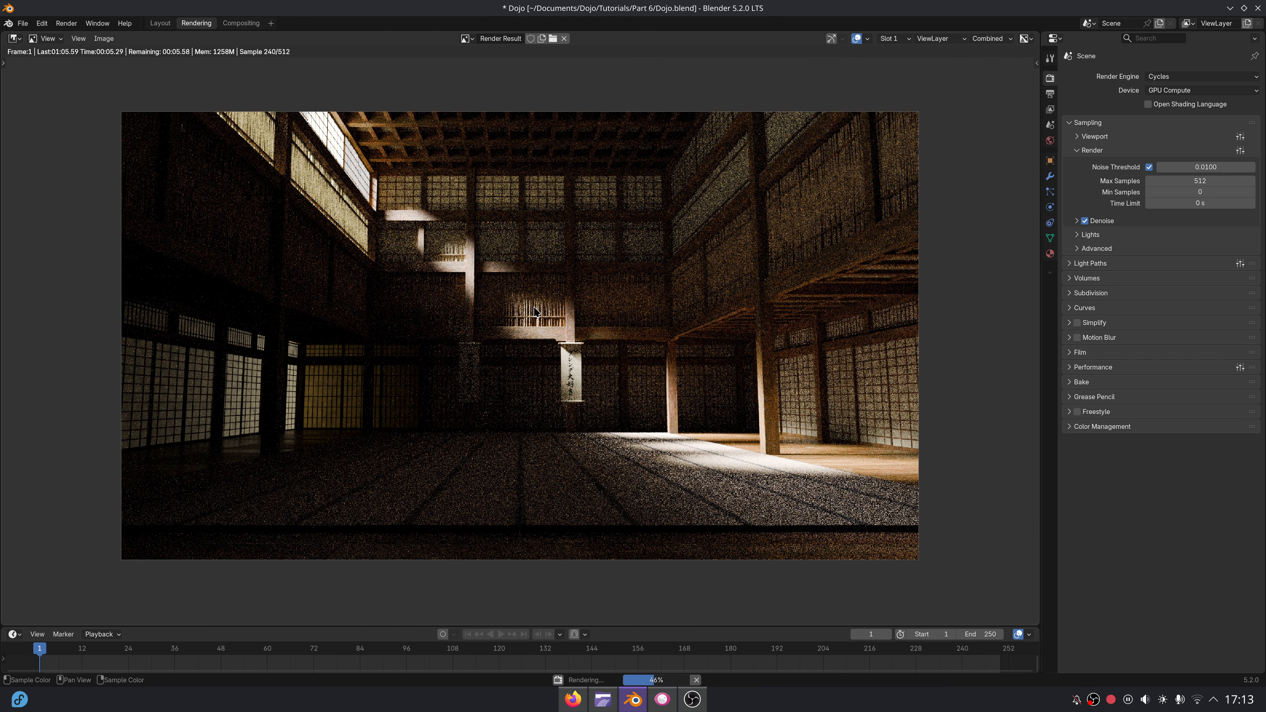
Raise the Color Management exposure to 1.488 and inspect the scrolls in the render.
click(1090, 428)
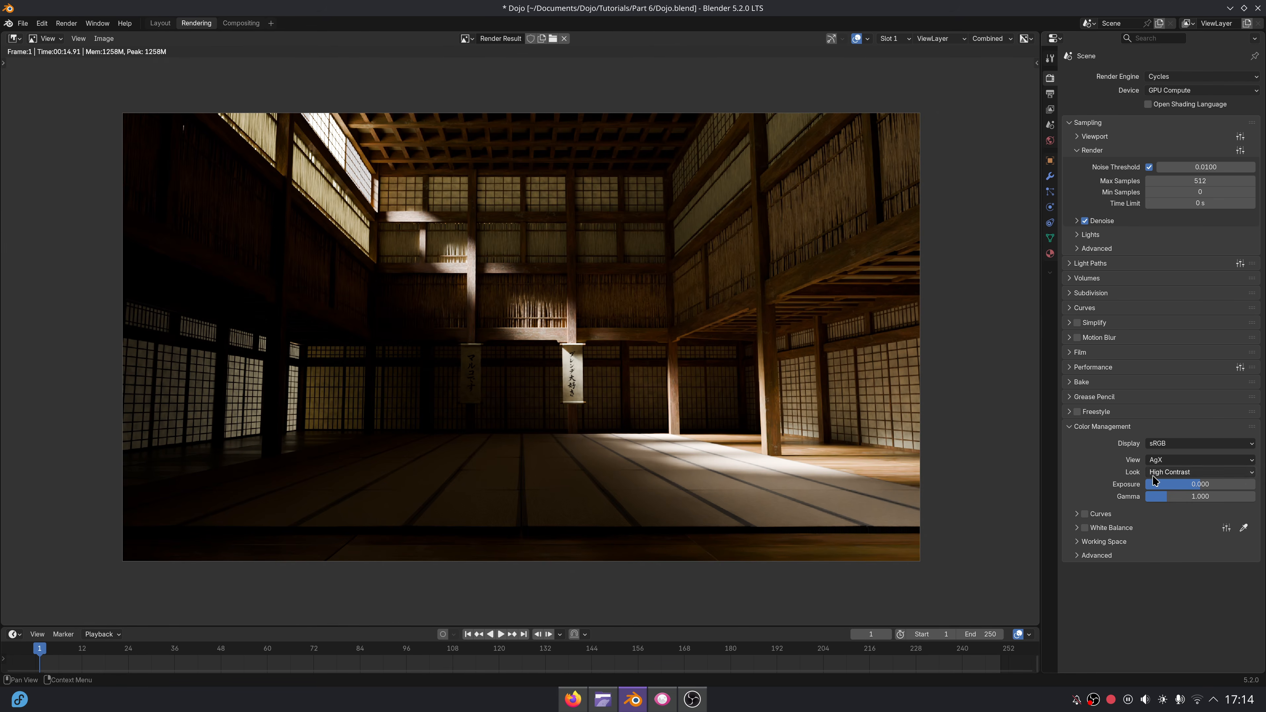
drag(1155, 480, 1169, 480)
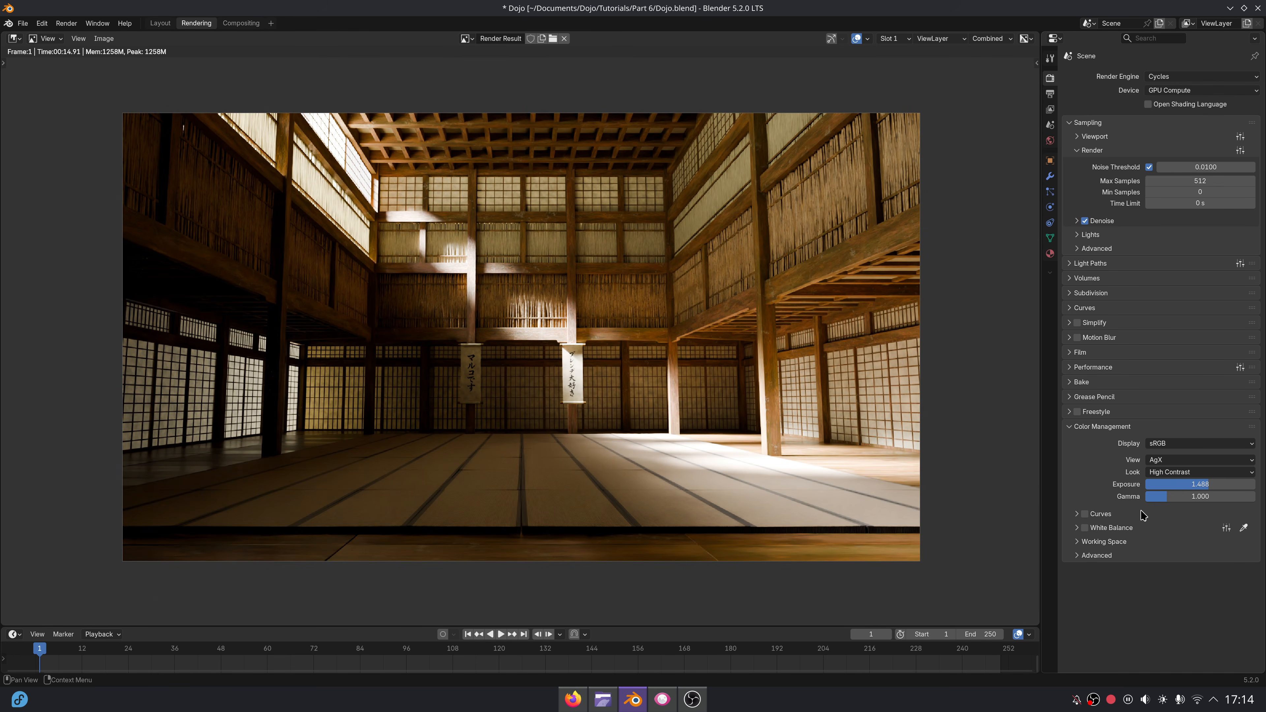
key(Return)
scroll(832, 439, up, 5)
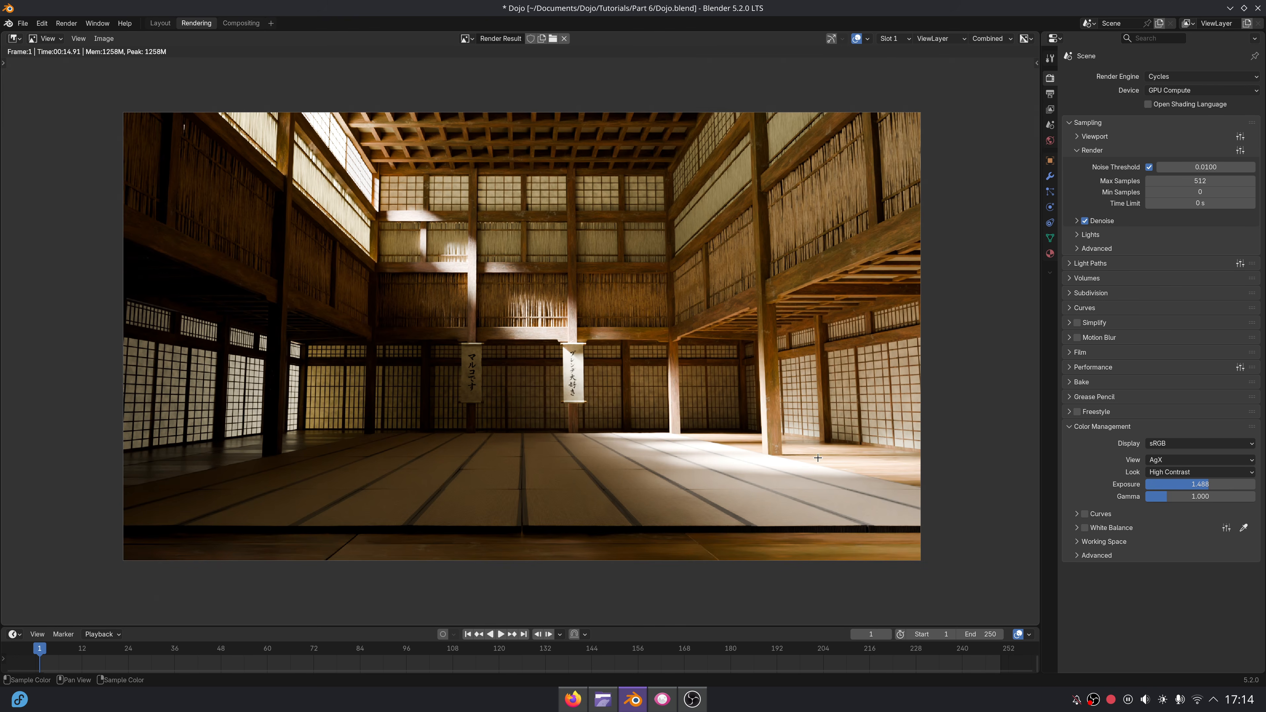
scroll(835, 433, down, 5)
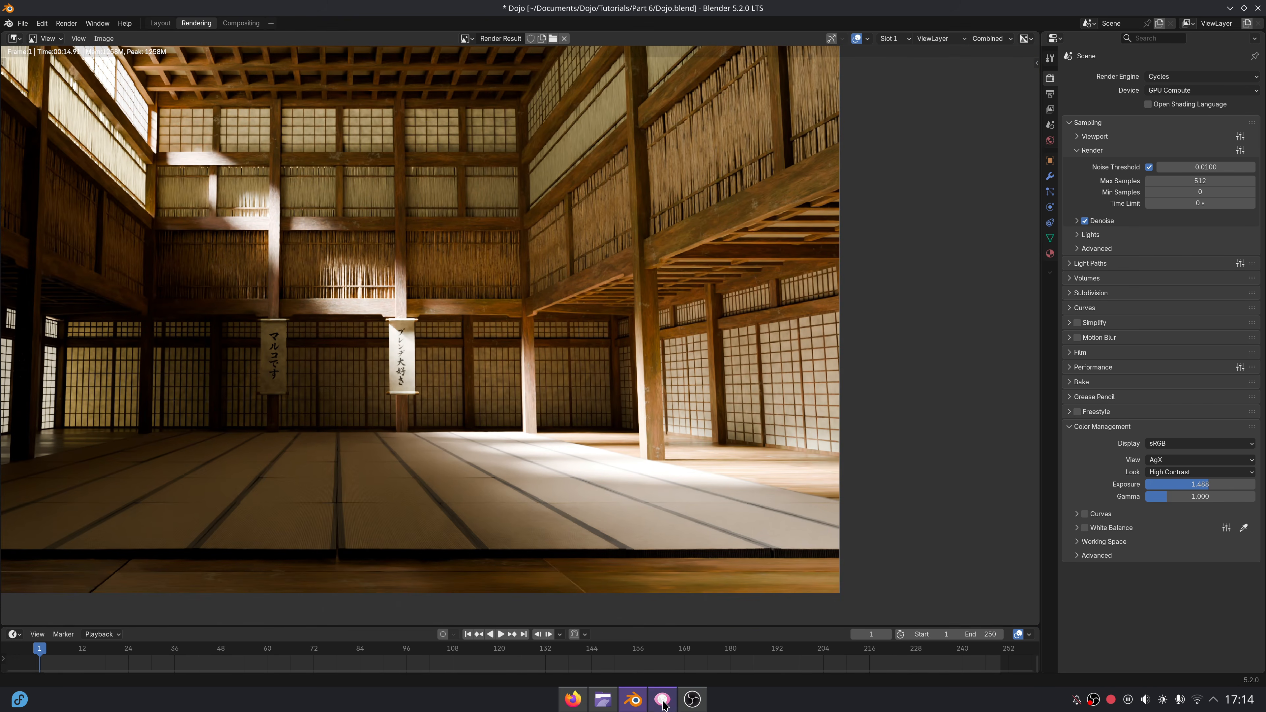
Switch to Gwenview and examine the column and beam edges around the scrolls in the Scene 1.webp image up close.
click(664, 700)
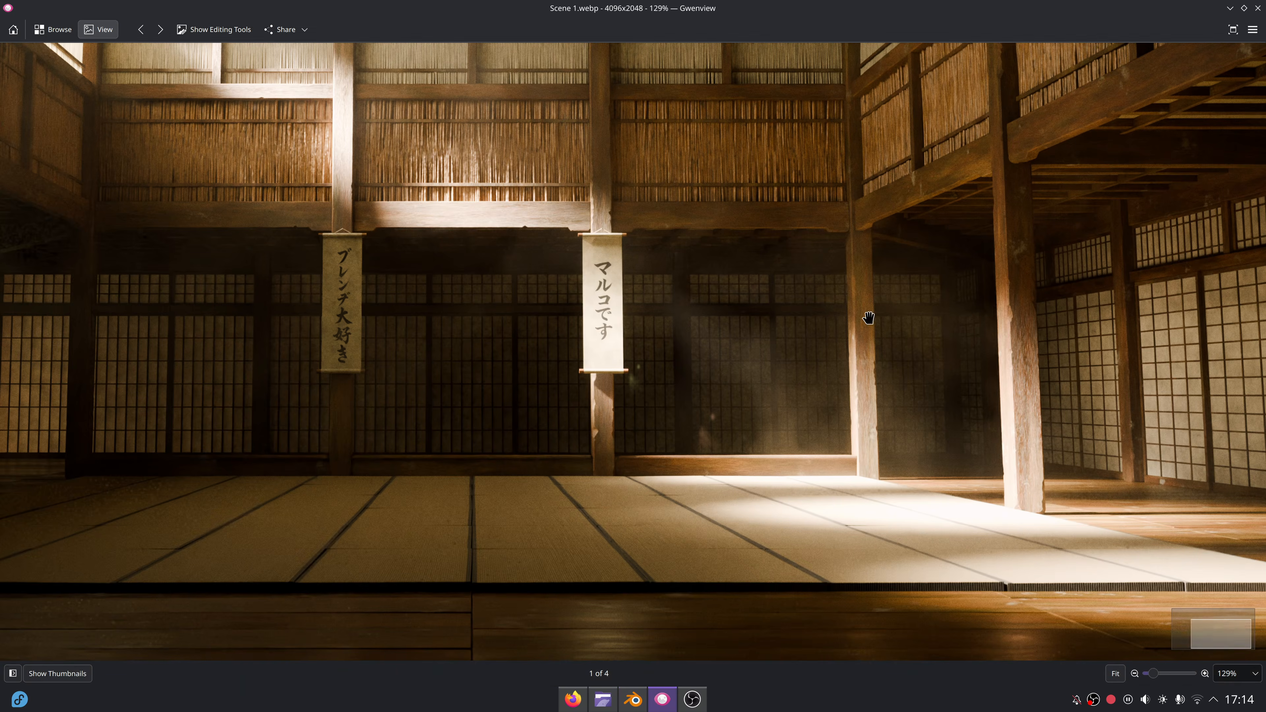
ctrl+scroll(913, 405, up, 5)
drag(912, 405, 760, 280)
ctrl+scroll(750, 317, down, 2)
drag(673, 287, 726, 438)
ctrl+scroll(717, 305, down, 4)
ctrl+scroll(922, 442, up, 5)
mouse_move(912, 359)
mouse_down()
mouse_move(857, 283)
mouse_move(868, 390)
mouse_up()
mouse_move(477, 269)
mouse_down()
mouse_move(763, 268)
mouse_move(1060, 129)
mouse_up()
ctrl+scroll(616, 447, up, 1)
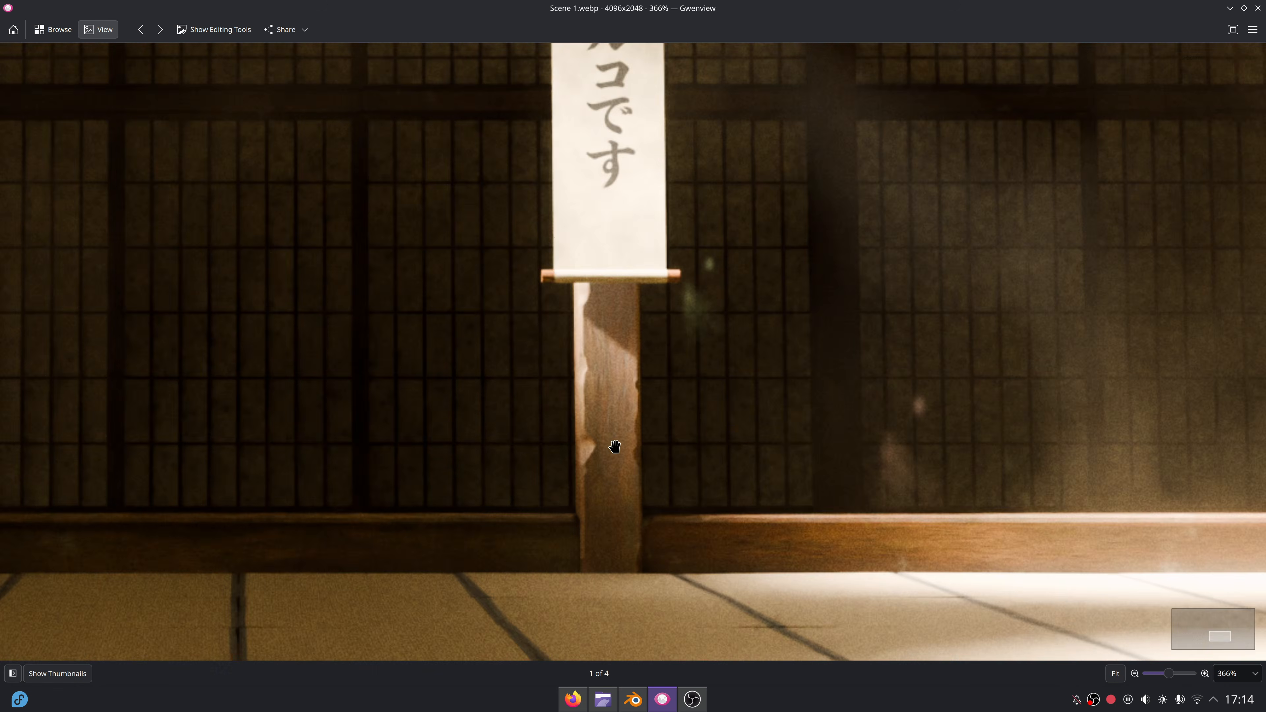
ctrl+scroll(617, 434, up, 1)
drag(633, 299, 675, 441)
drag(739, 154, 746, 531)
scroll(678, 380, up, 5)
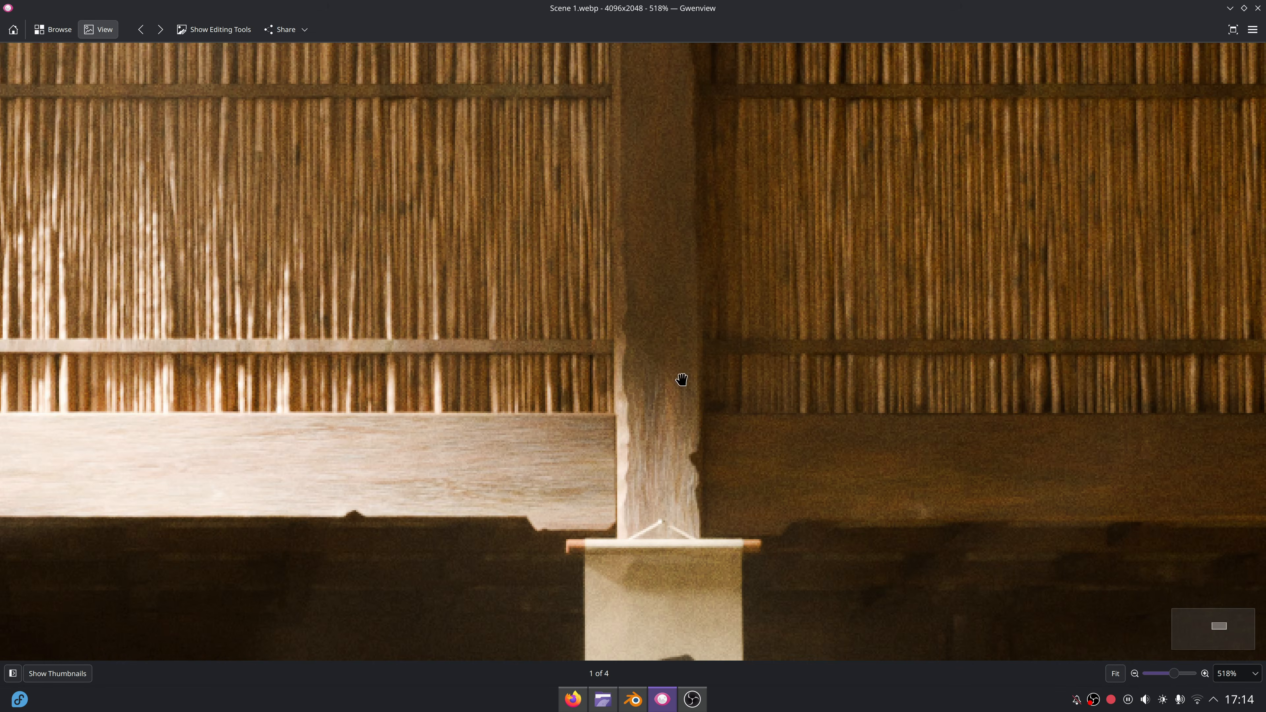
ctrl+scroll(653, 356, down, 1)
ctrl+scroll(653, 356, down, 1)
Switch back to Blender's Layout workspace, leave the camera view, use solid shading and deselect everything.
click(637, 704)
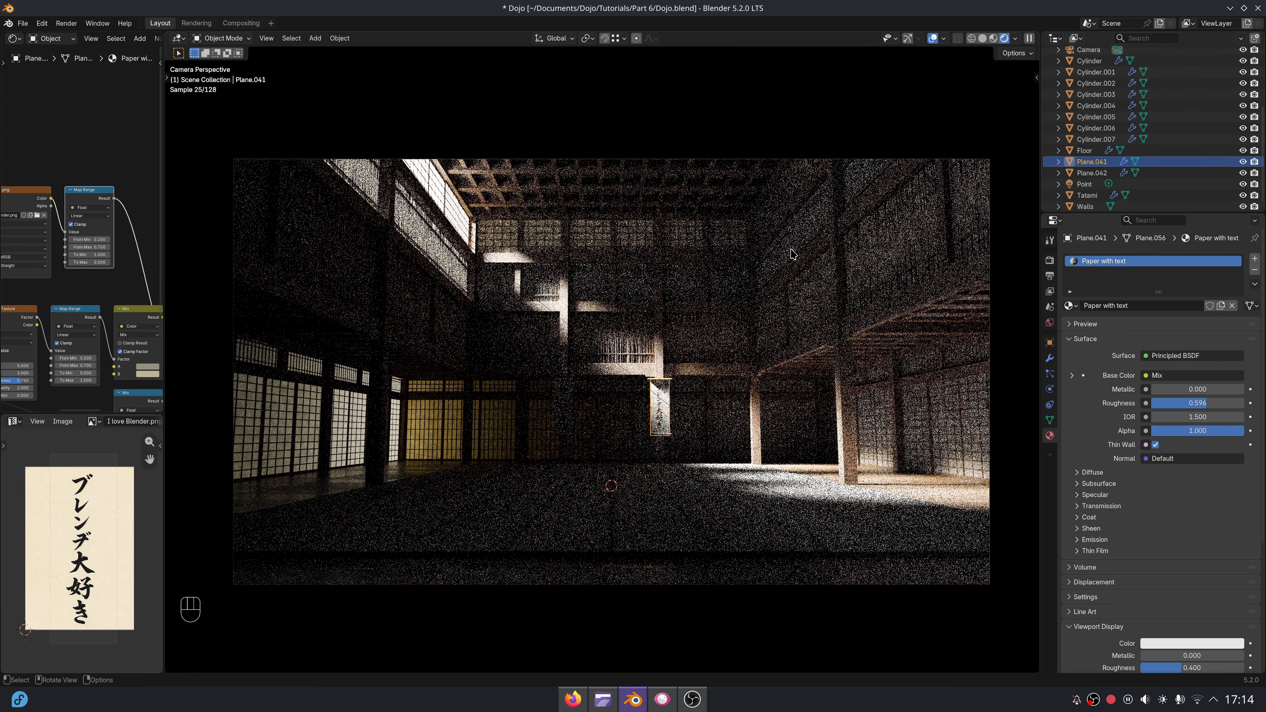
key(KP_0)
click(983, 38)
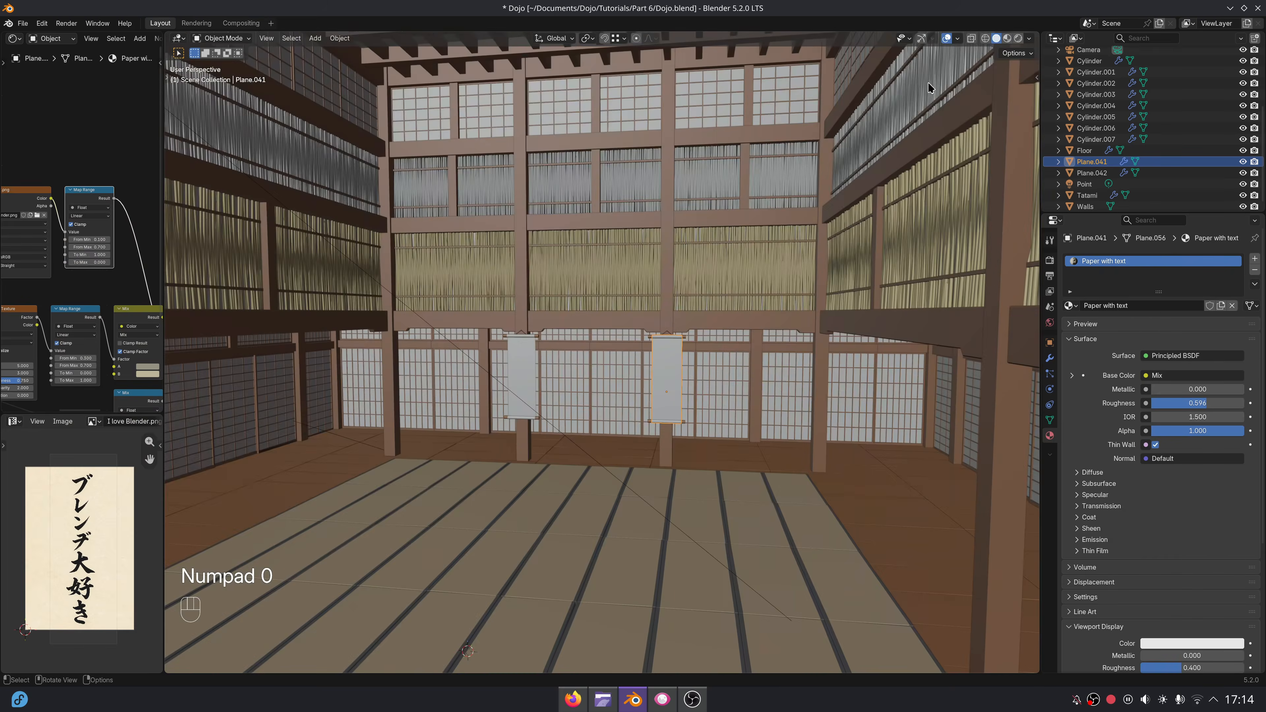
mouse_move(731, 374)
middle_down()
mouse_move(701, 410)
mouse_move(727, 363)
middle_up()
scroll(702, 407, down, 2)
key(alt+a)
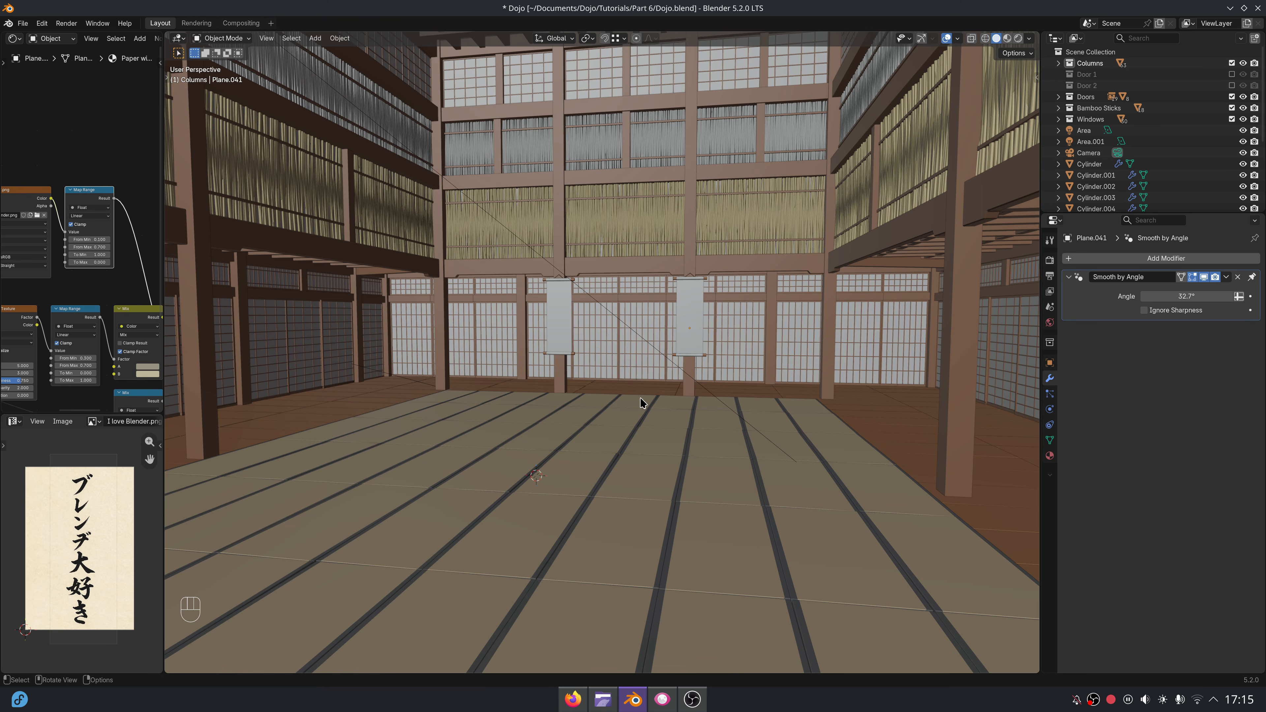
Select the dojo's main columns together with the horizontal beams and upper posts on the back and side walls.
shift+middle_drag(642, 403, 593, 396)
click(397, 421)
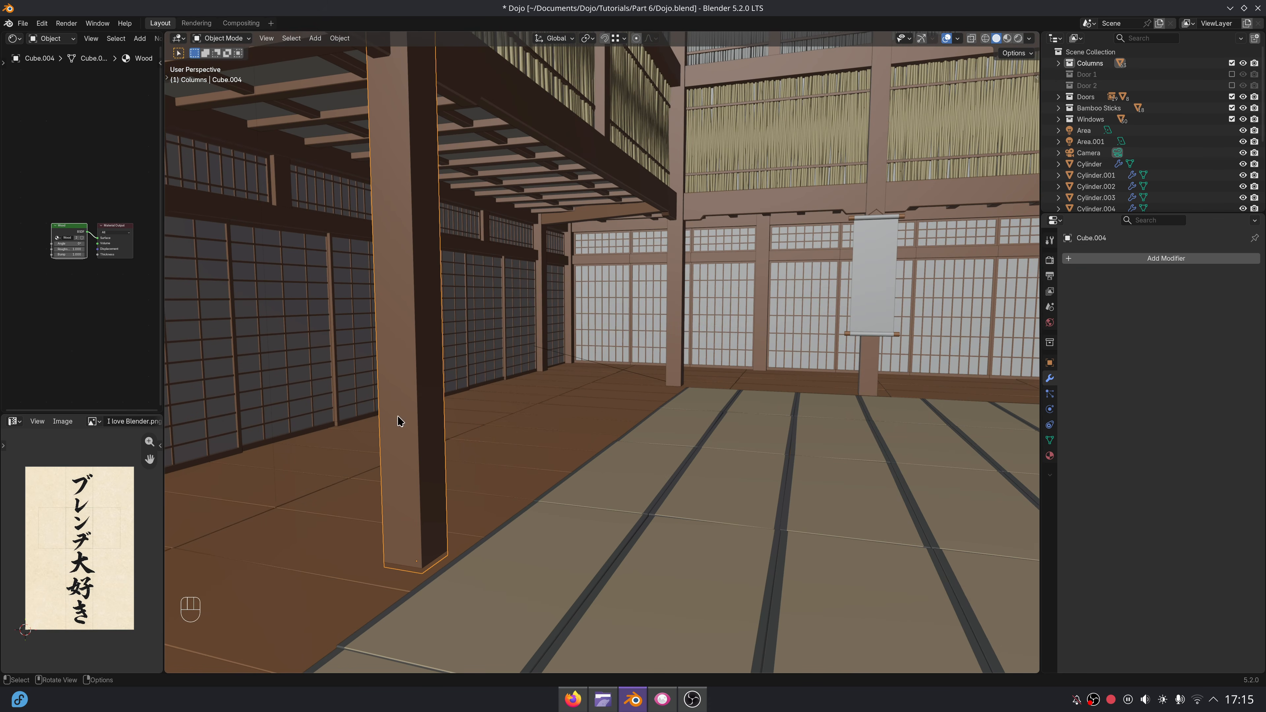
shift+click(671, 300)
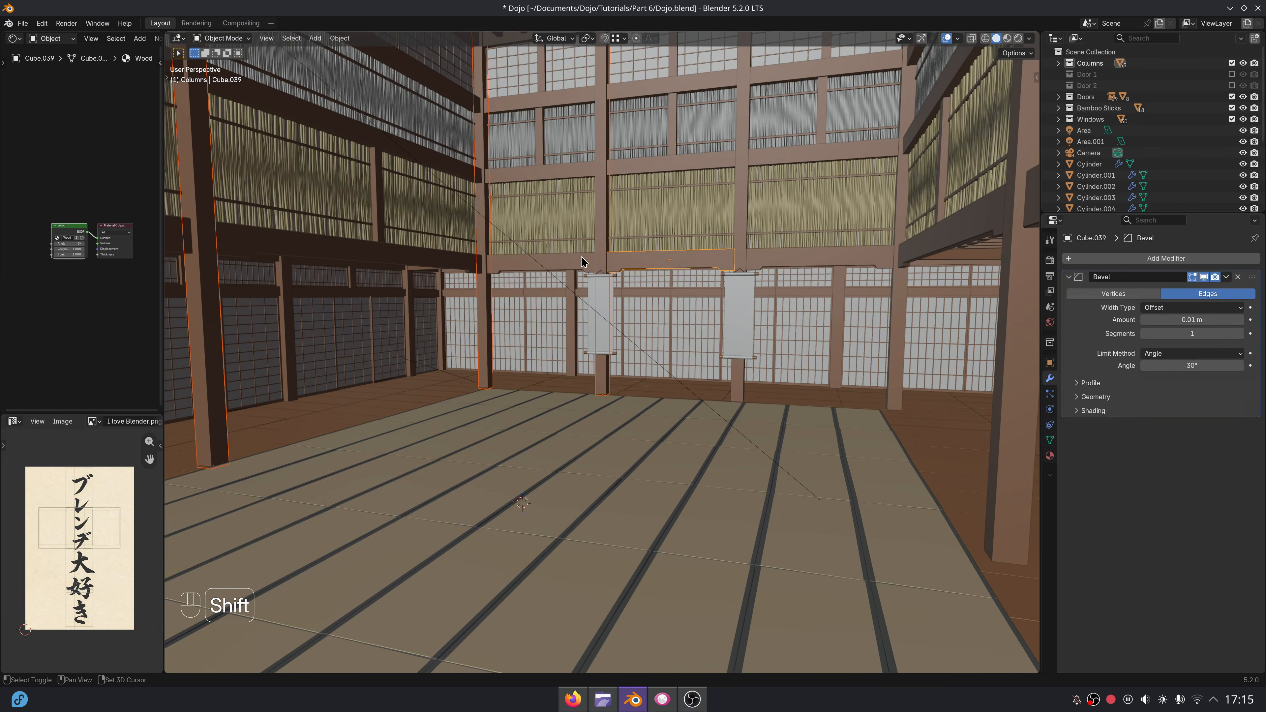
shift+click(900, 305)
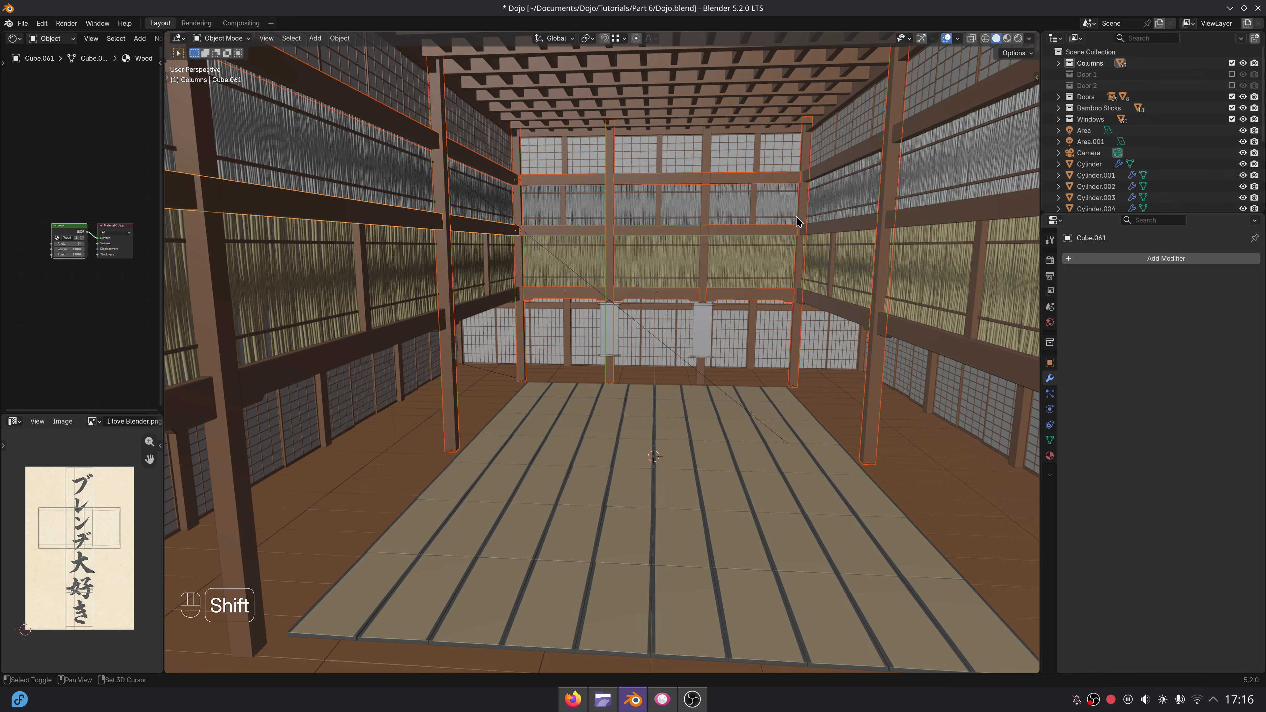
shift+click(843, 162)
shift+click(404, 355)
shift+click(853, 304)
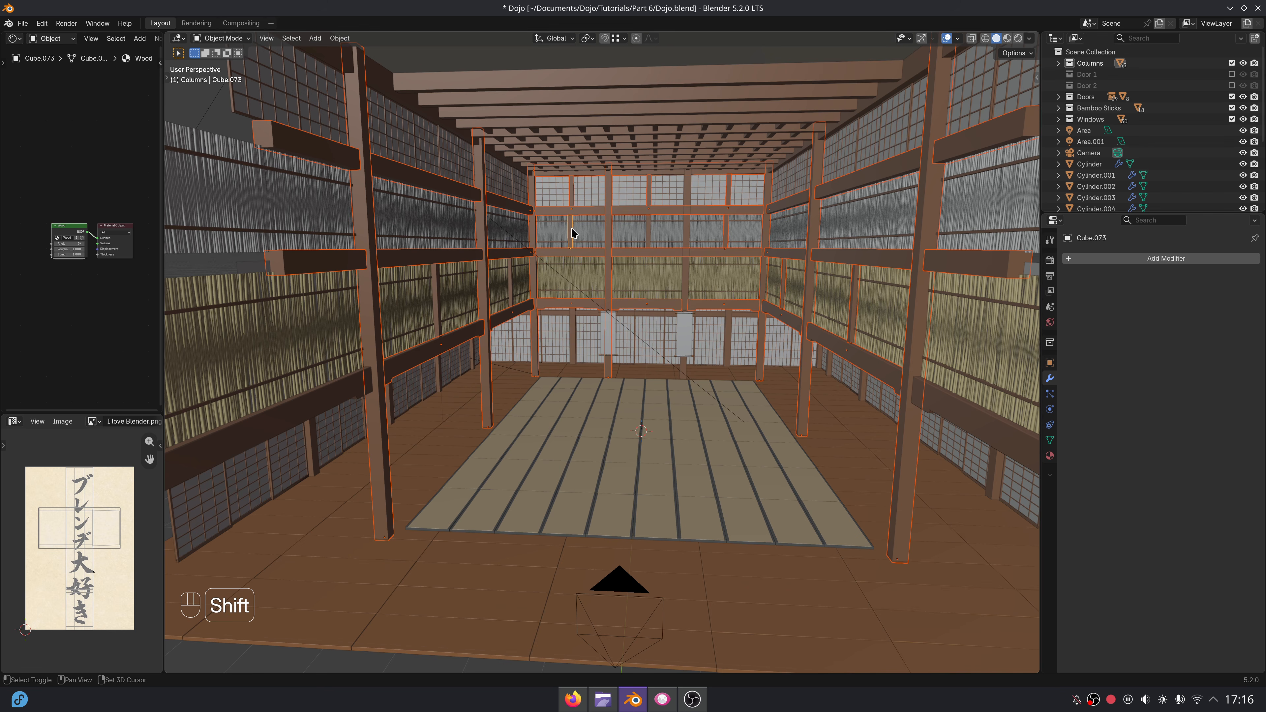
shift+click(437, 294)
shift+click(366, 387)
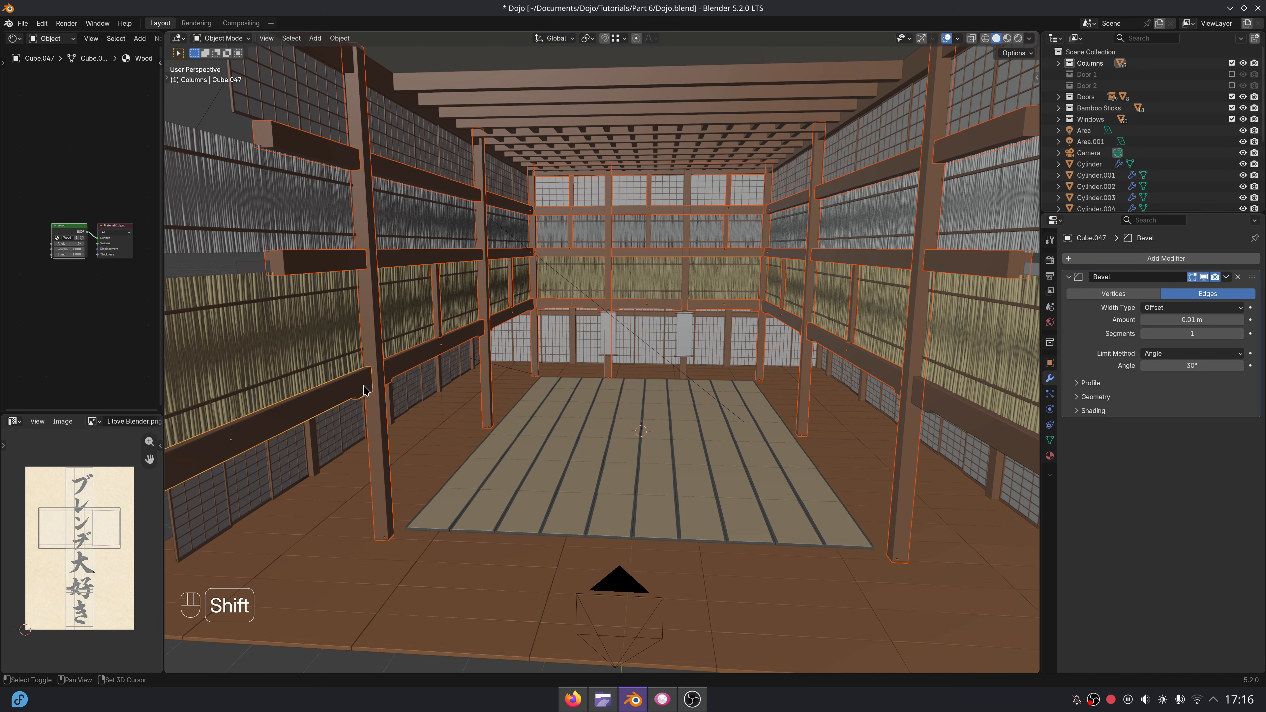
shift+click(935, 405)
Add the lower posts along the left side wall to the selection and undo the last selection click.
scroll(469, 387, up, 5)
middle_drag(580, 402, 548, 401)
shift+click(470, 319)
shift+click(551, 289)
shift+click(573, 277)
scroll(319, 394, down, 4)
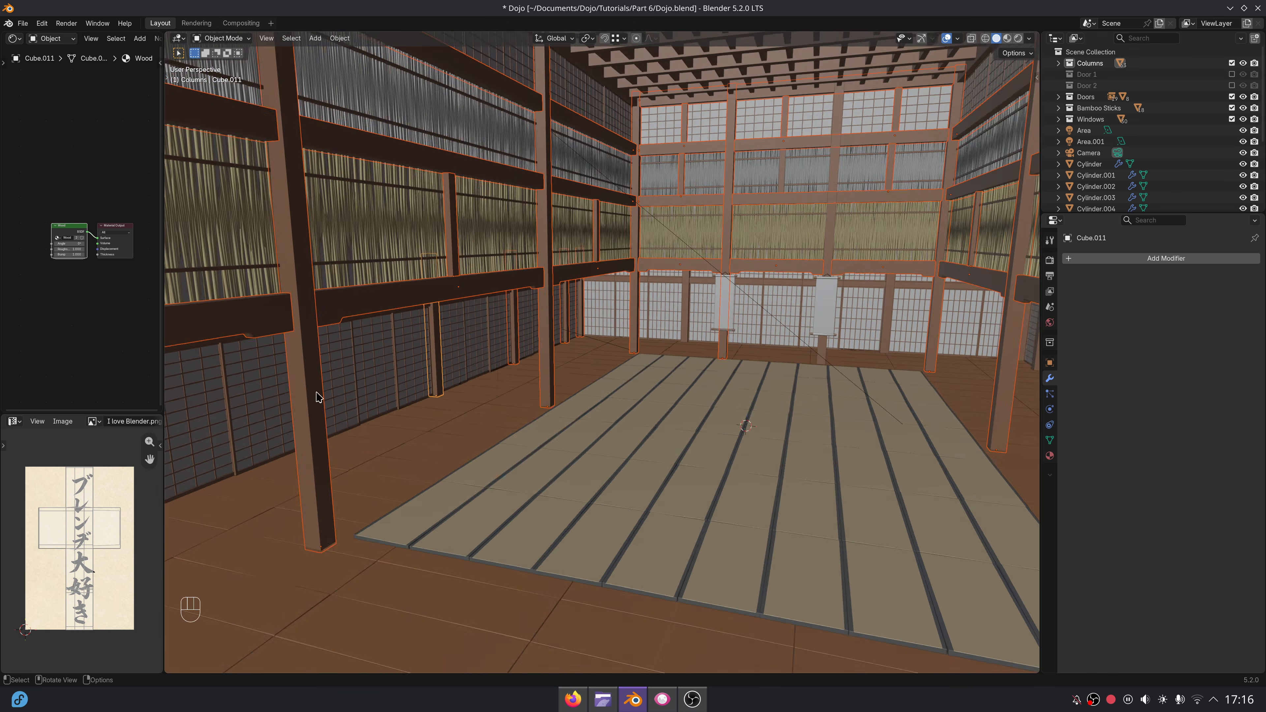
middle_drag(317, 395, 399, 371)
shift+click(370, 322)
key(ctrl+z)
Add the lower posts along the right side wall to the selection.
middle_drag(389, 311, 828, 334)
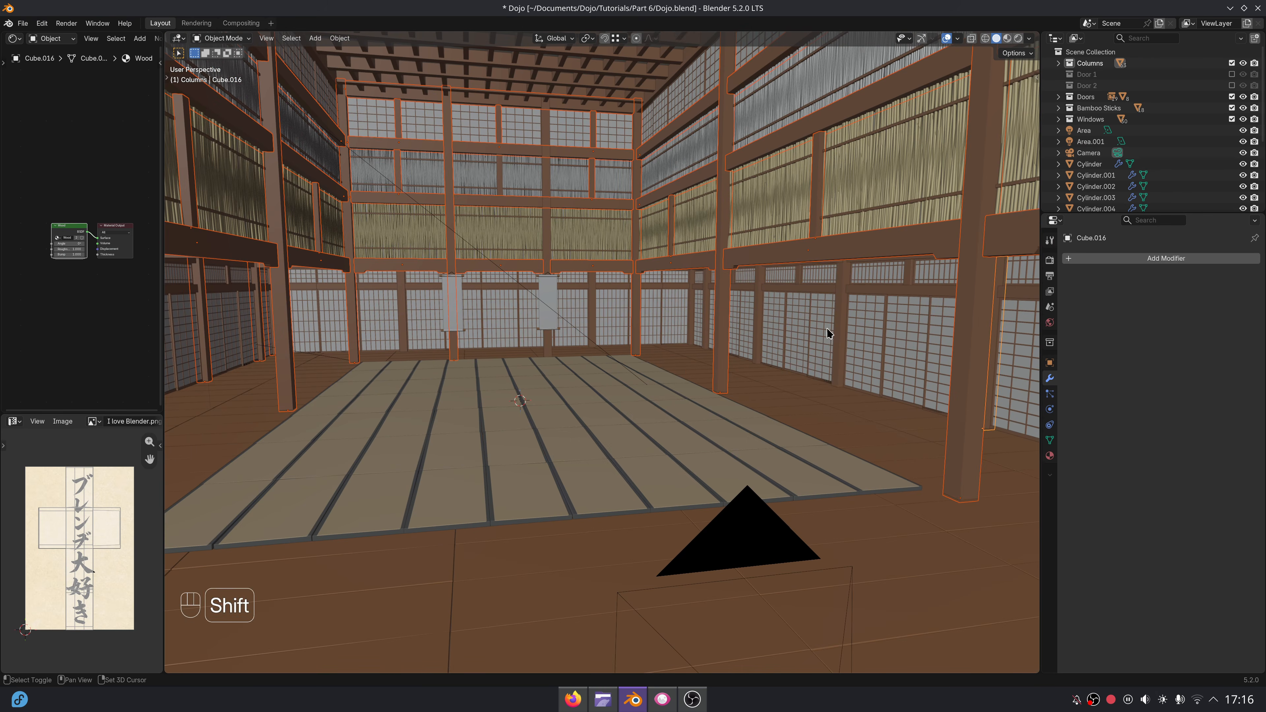
shift+click(828, 334)
scroll(748, 329, up, 3)
shift+click(721, 322)
shift+click(700, 311)
shift+click(589, 280)
middle_drag(588, 282, 643, 345)
middle_drag(643, 344, 518, 409)
Make a left-hand column the active object and give it a Bevel modifier with an amount of 0.01 m.
scroll(549, 368, down, 3)
shift+click(548, 357)
scroll(548, 345, up, 4)
shift+click(494, 417)
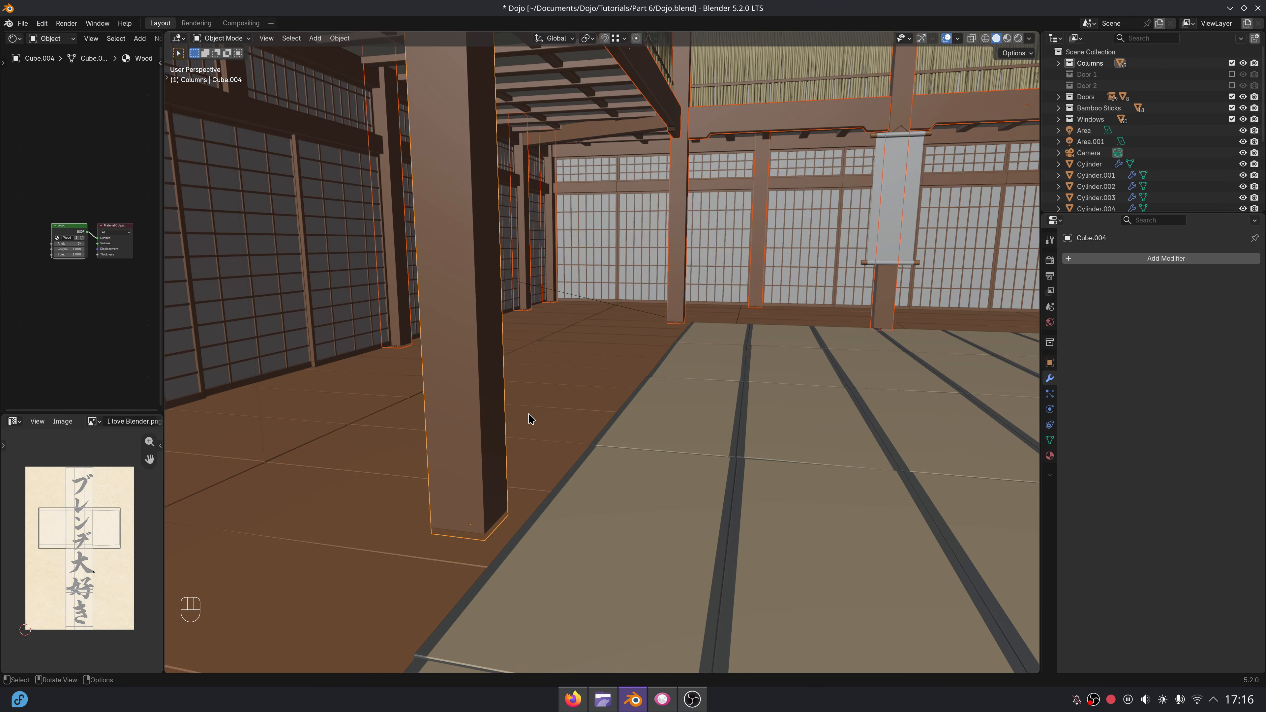
click(1095, 263)
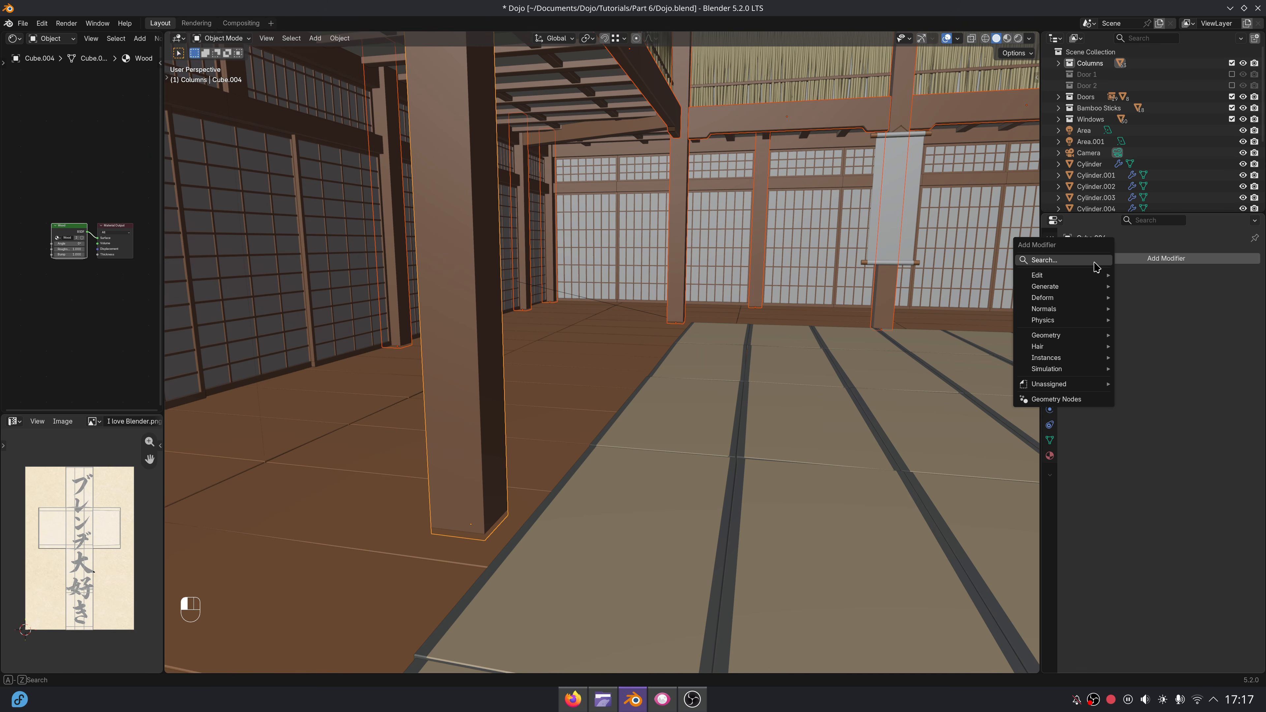
text(bev)
key(Return)
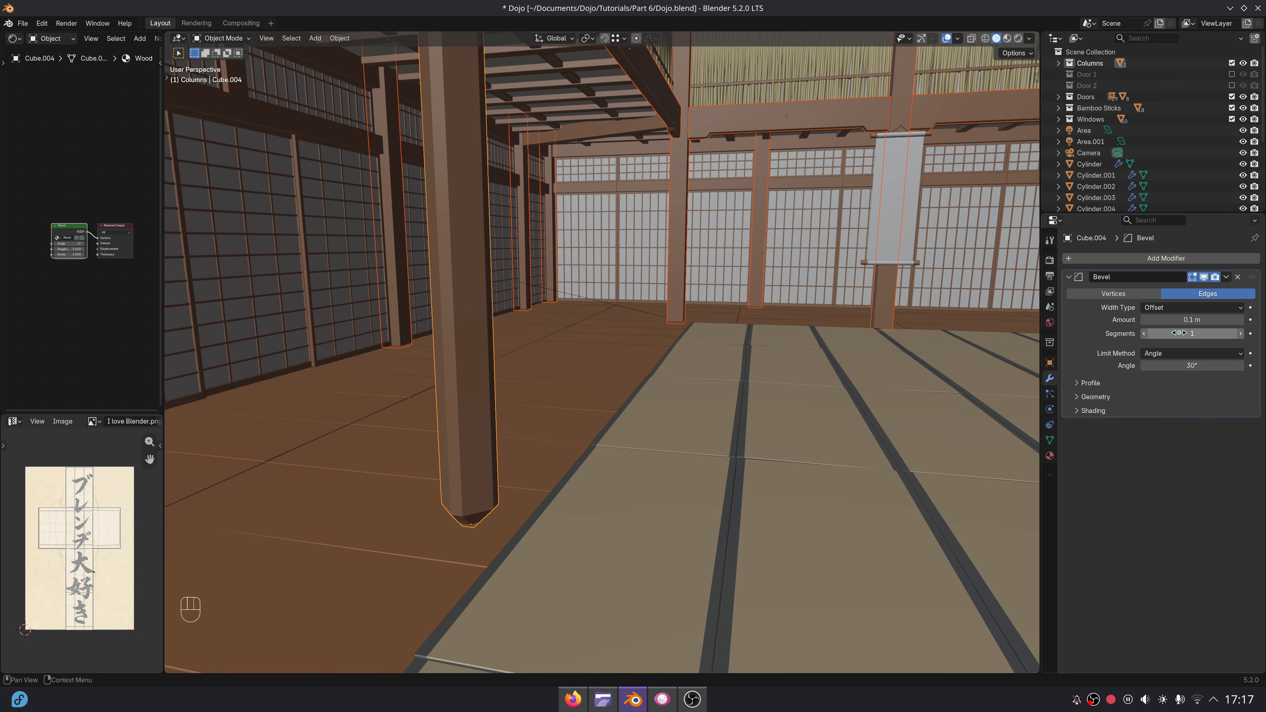
click(1180, 320)
text(0.01)
key(Return)
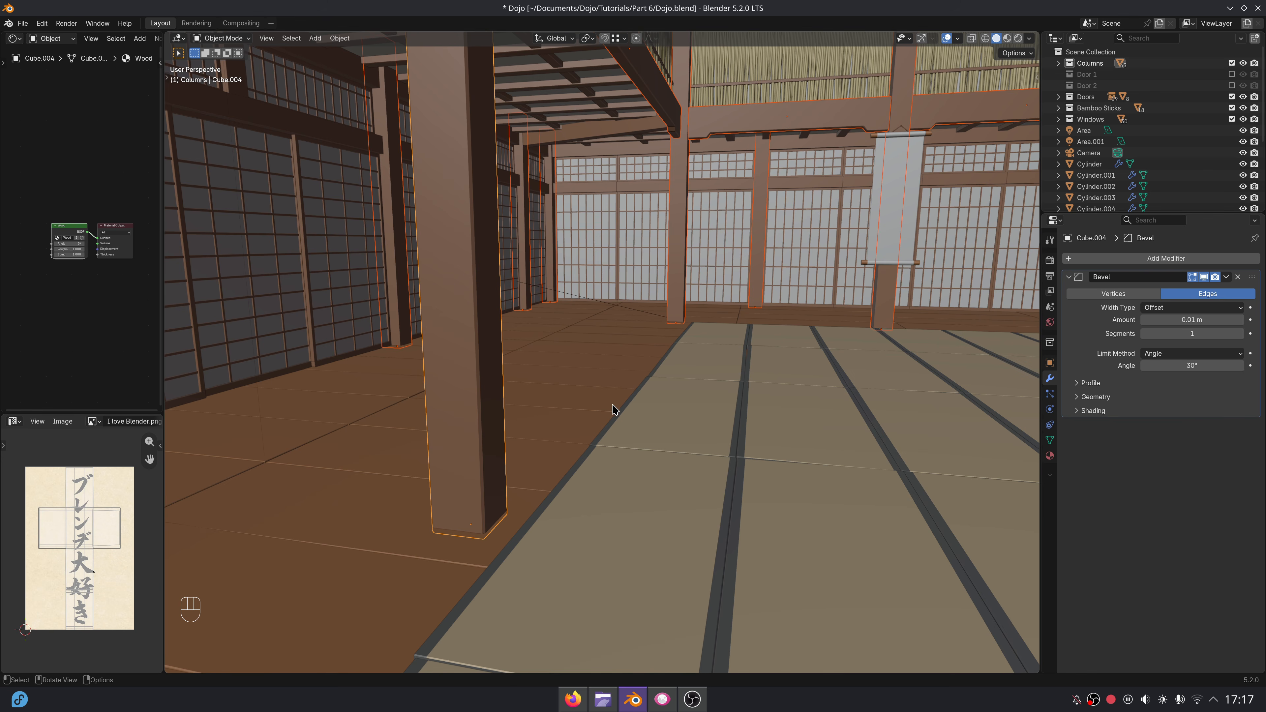
Copy the active column's Bevel modifier to all selected columns and beams, and deselect everything.
key(ctrl+l)
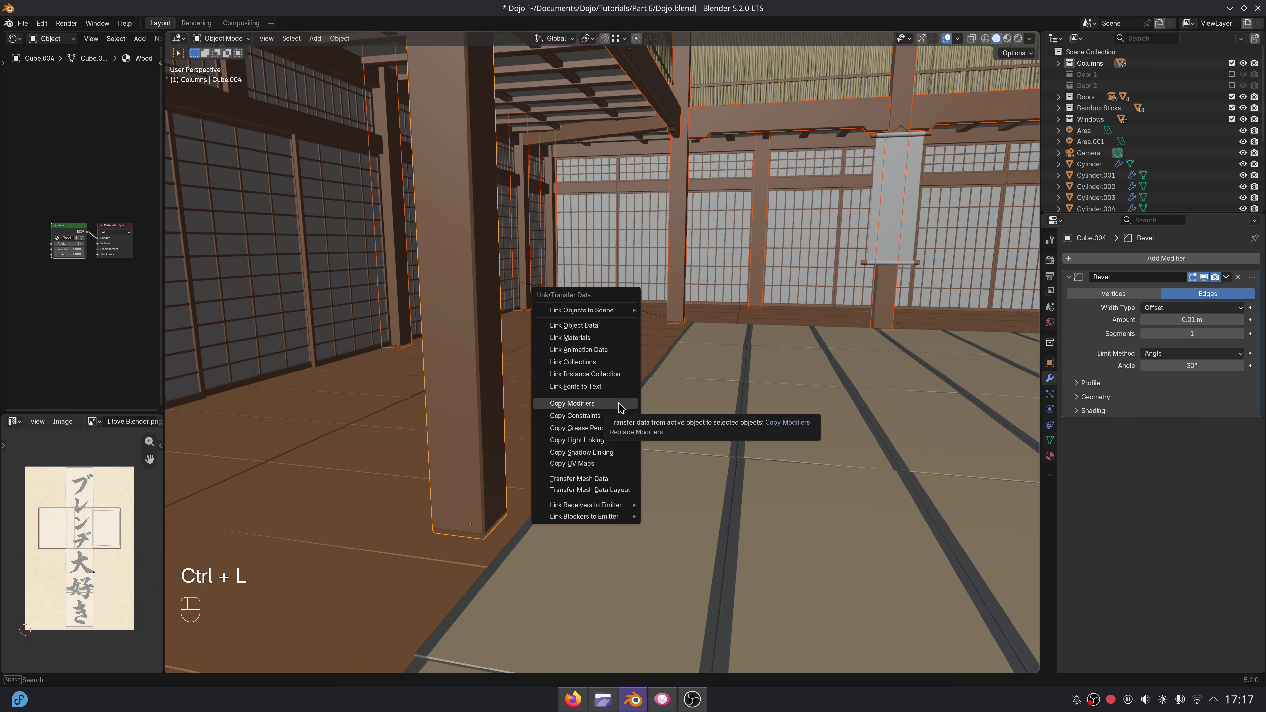
click(612, 405)
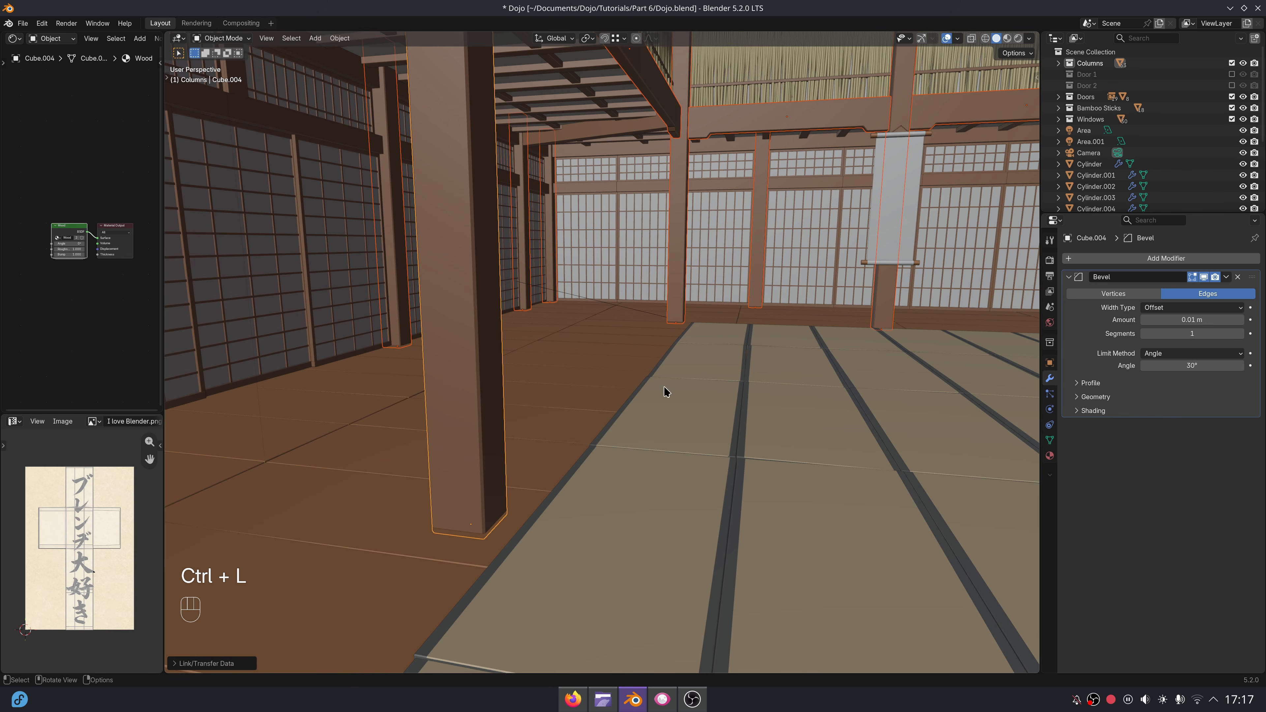
scroll(718, 309, down, 7)
shift+middle_drag(793, 324, 715, 315)
key(alt+a)
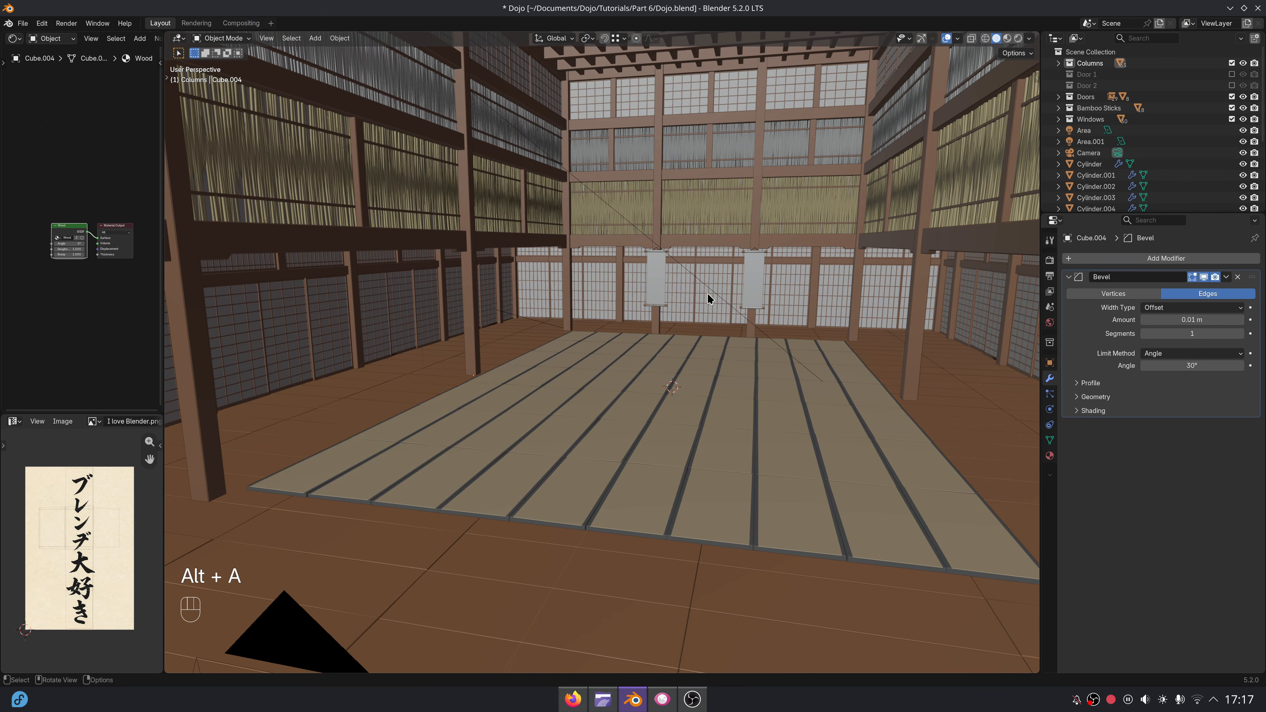
Render the scene as a still image and inspect the beveled columns, beams and hanging scrolls up close.
click(197, 23)
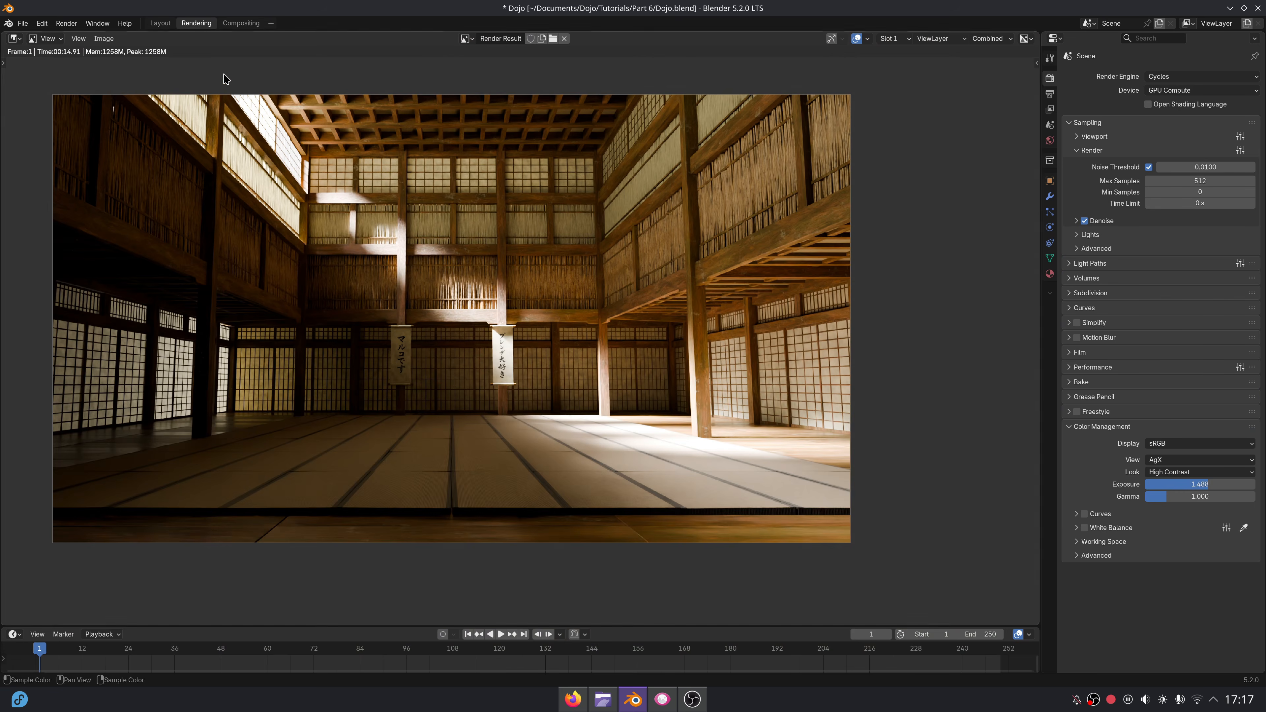
click(75, 26)
click(89, 38)
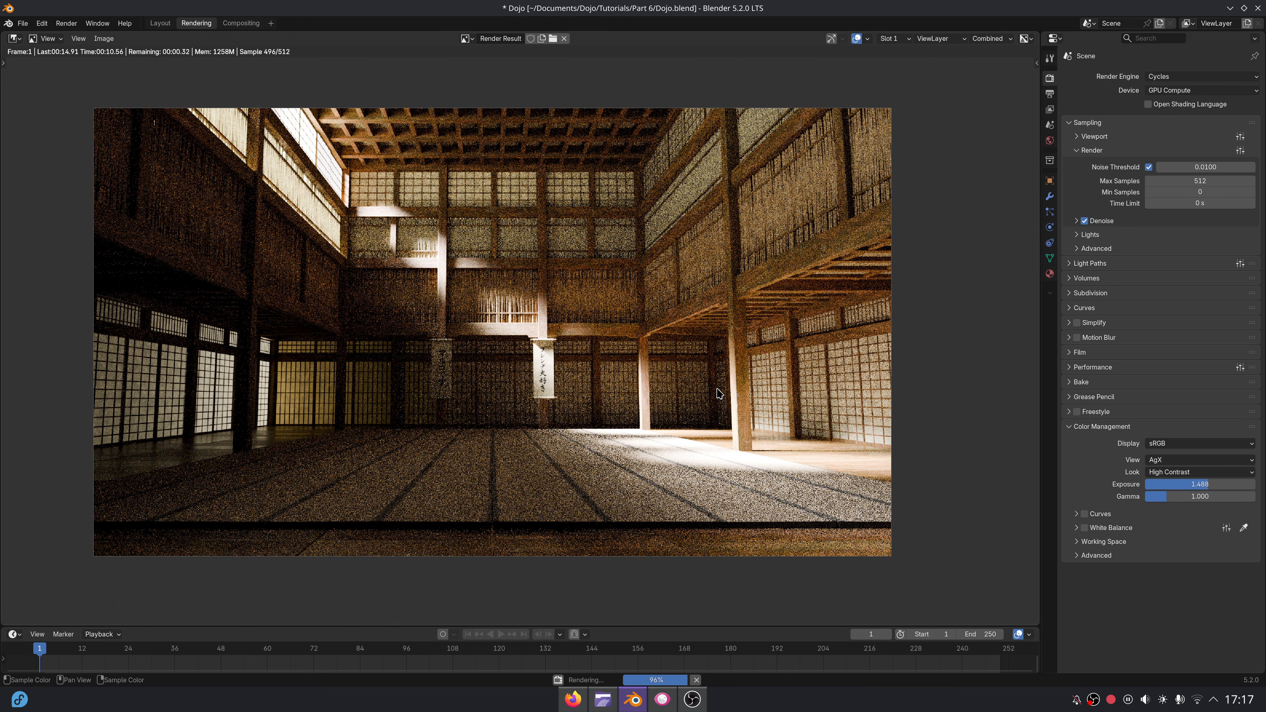
scroll(667, 368, up, 5)
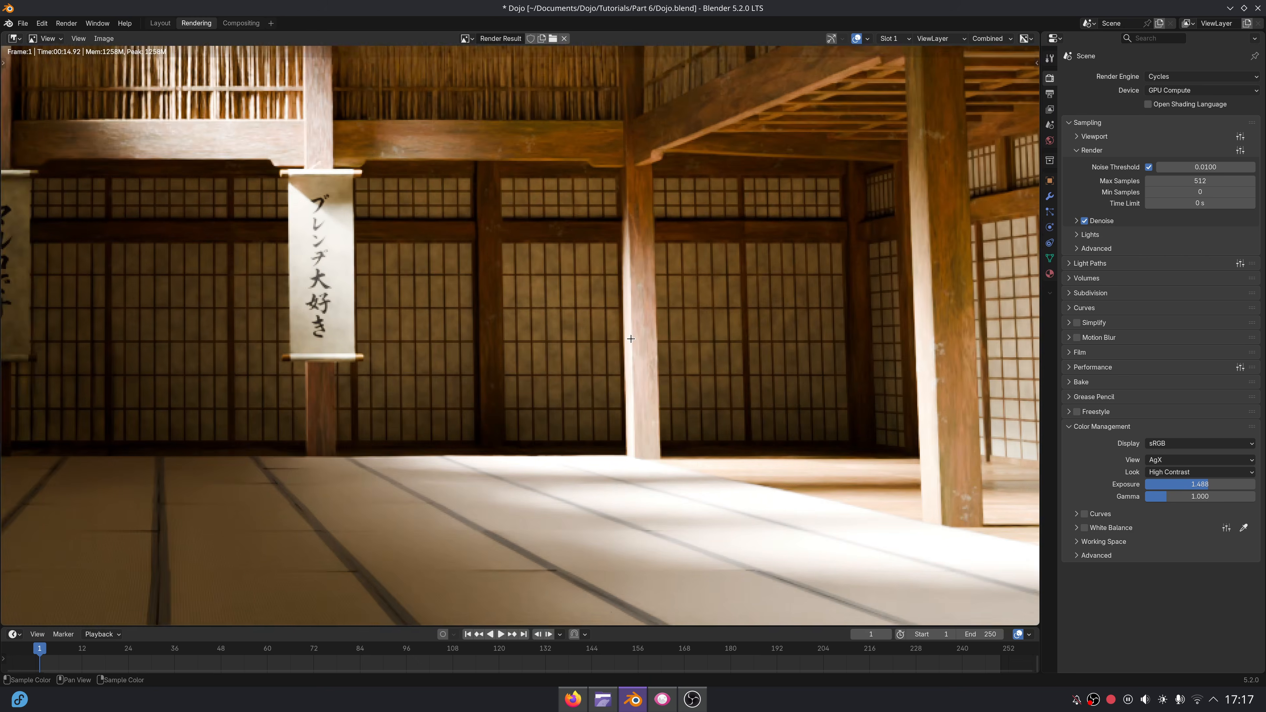
middle_drag(632, 339, 320, 543)
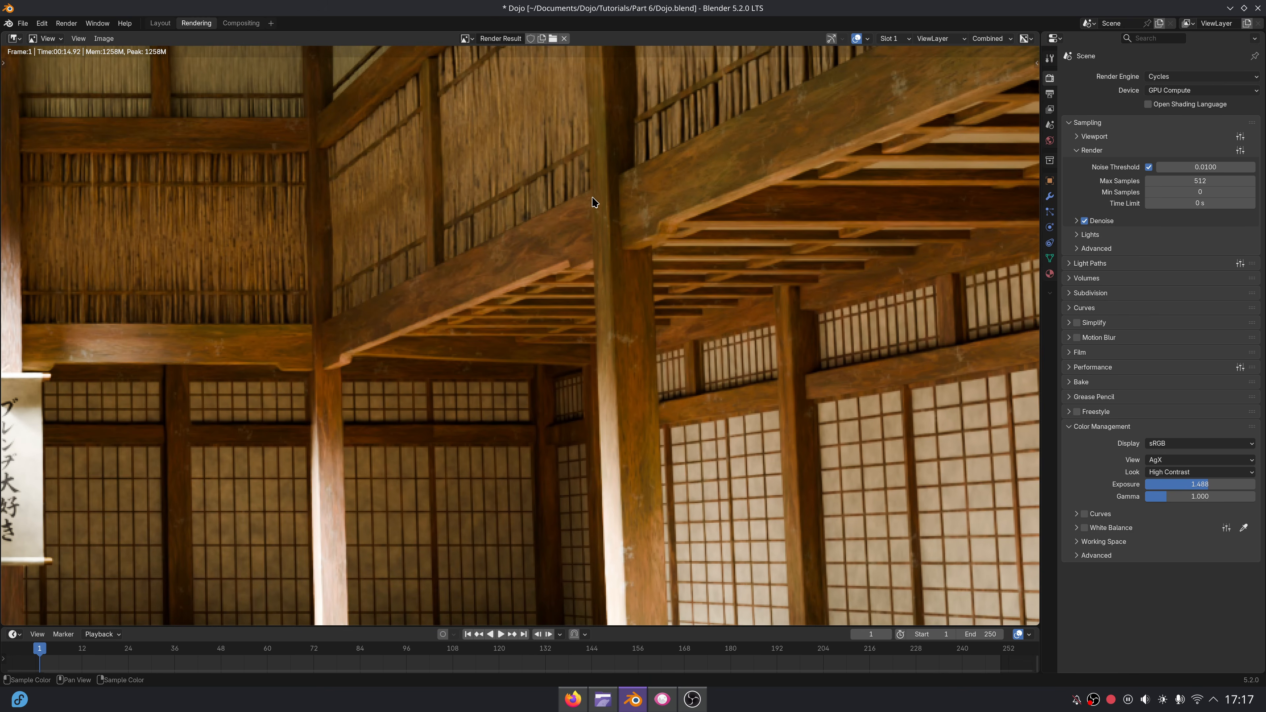
middle_drag(593, 202, 678, 275)
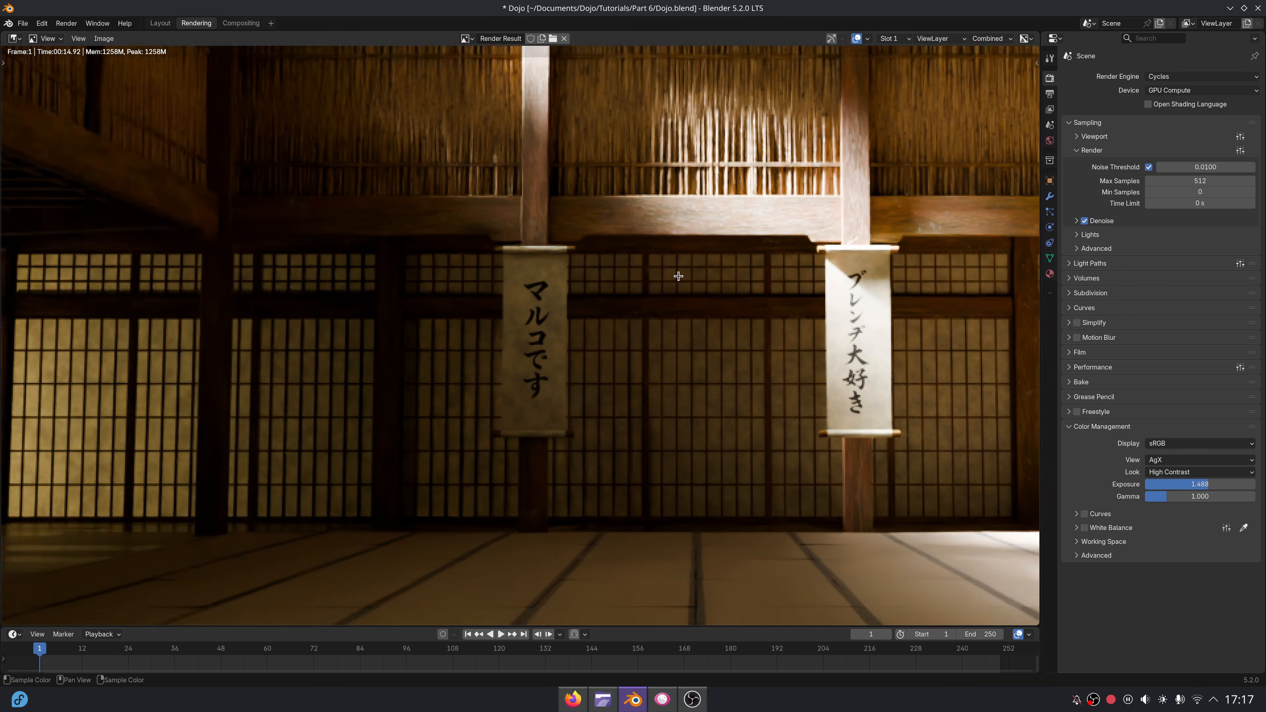
scroll(678, 276, down, 4)
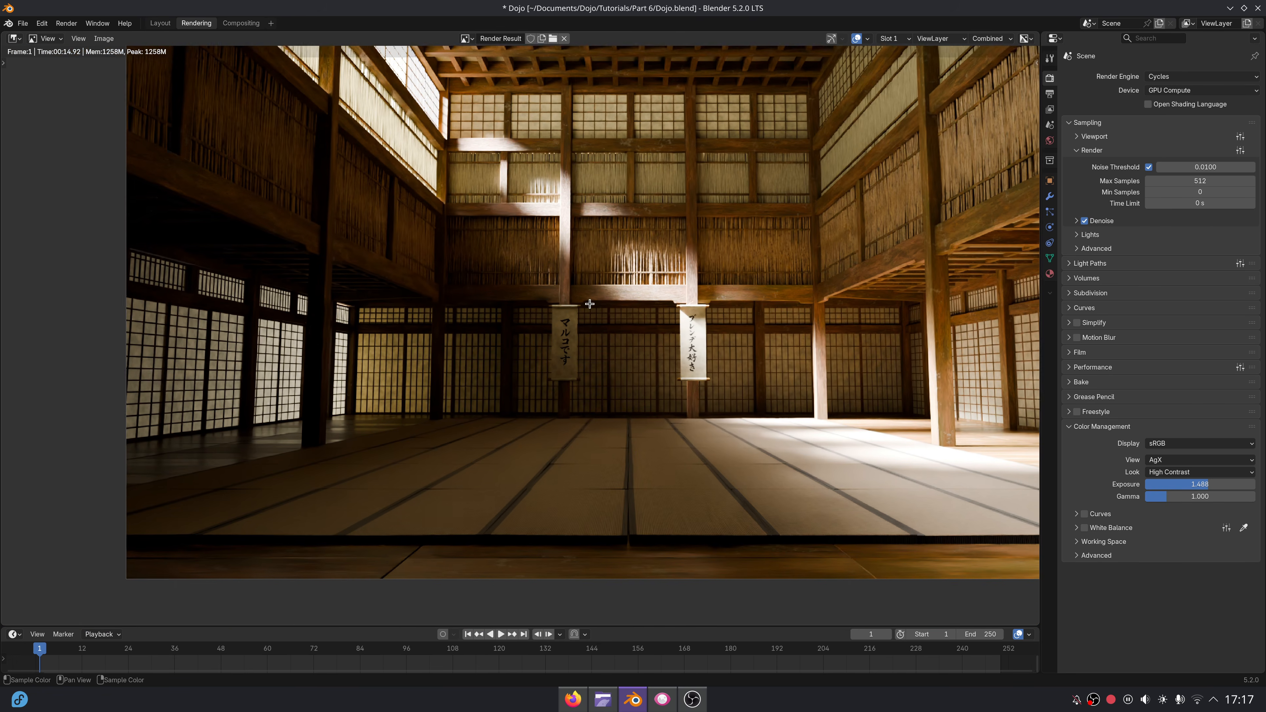
middle_drag(589, 304, 492, 330)
Set the output resolution to the 4K UHDTV 2160p preset and the maximum render samples to 1024.
click(1050, 97)
click(1240, 75)
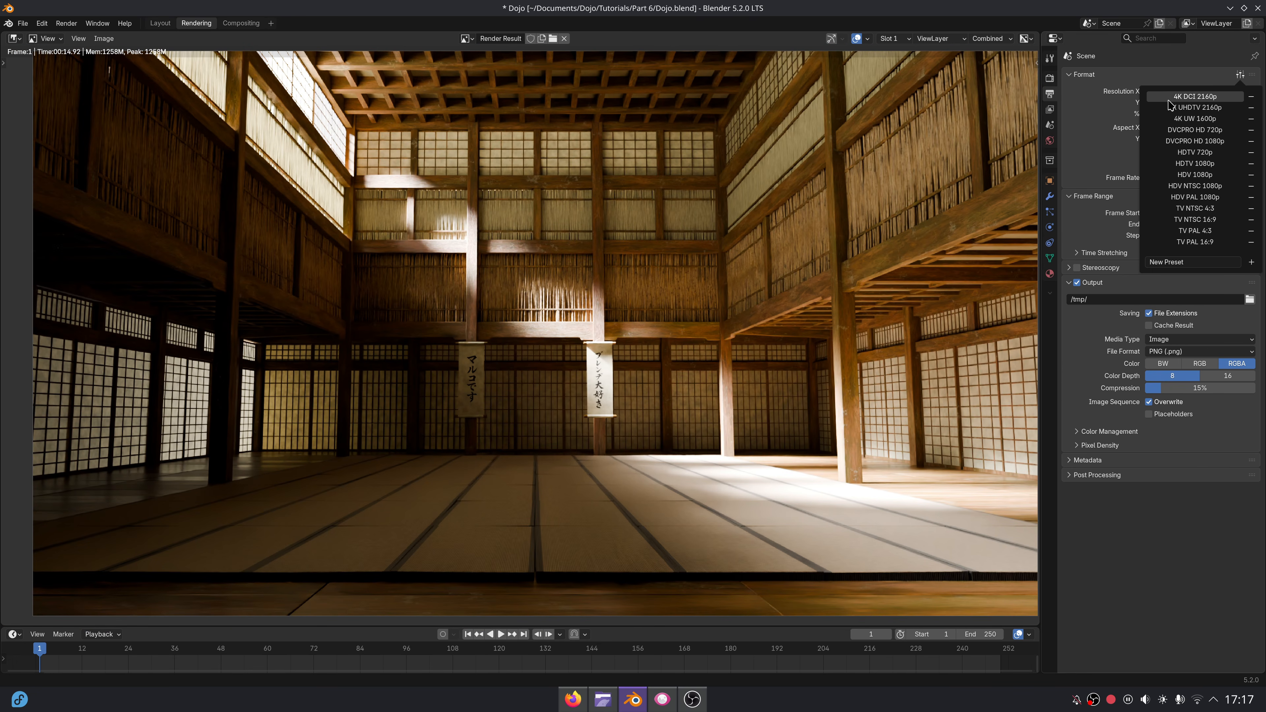
click(1171, 110)
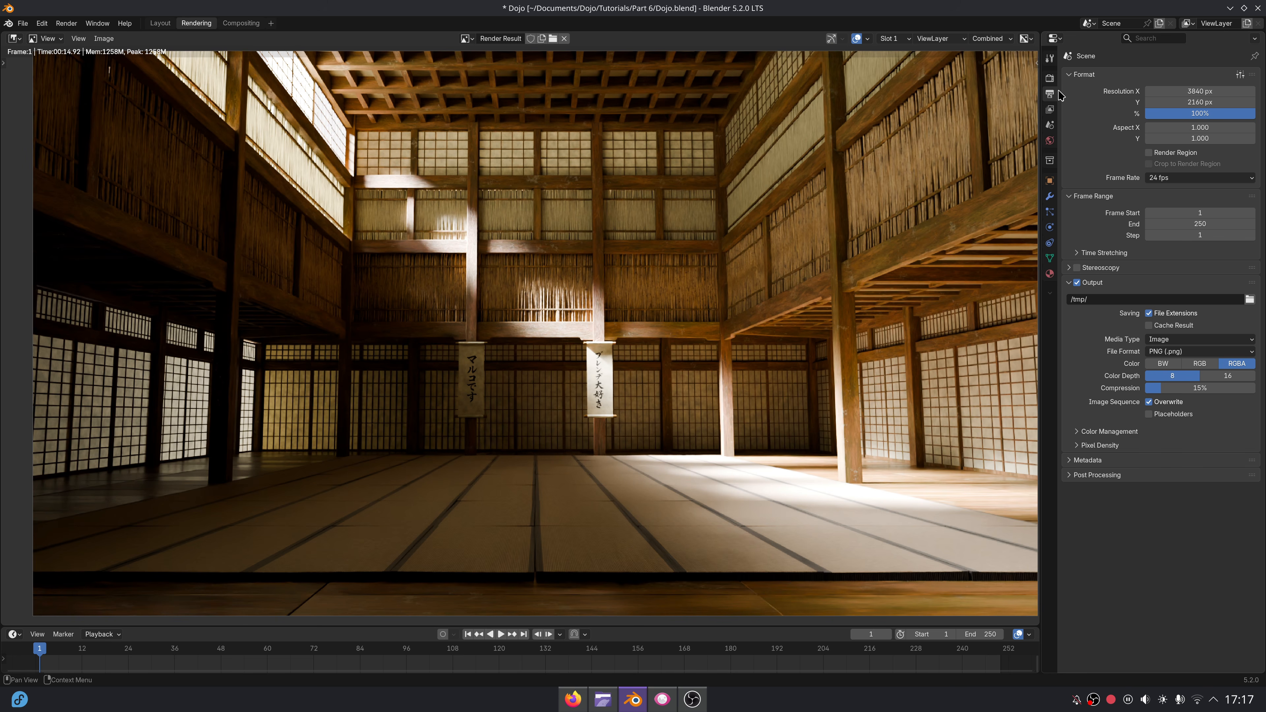
click(1050, 77)
click(1216, 179)
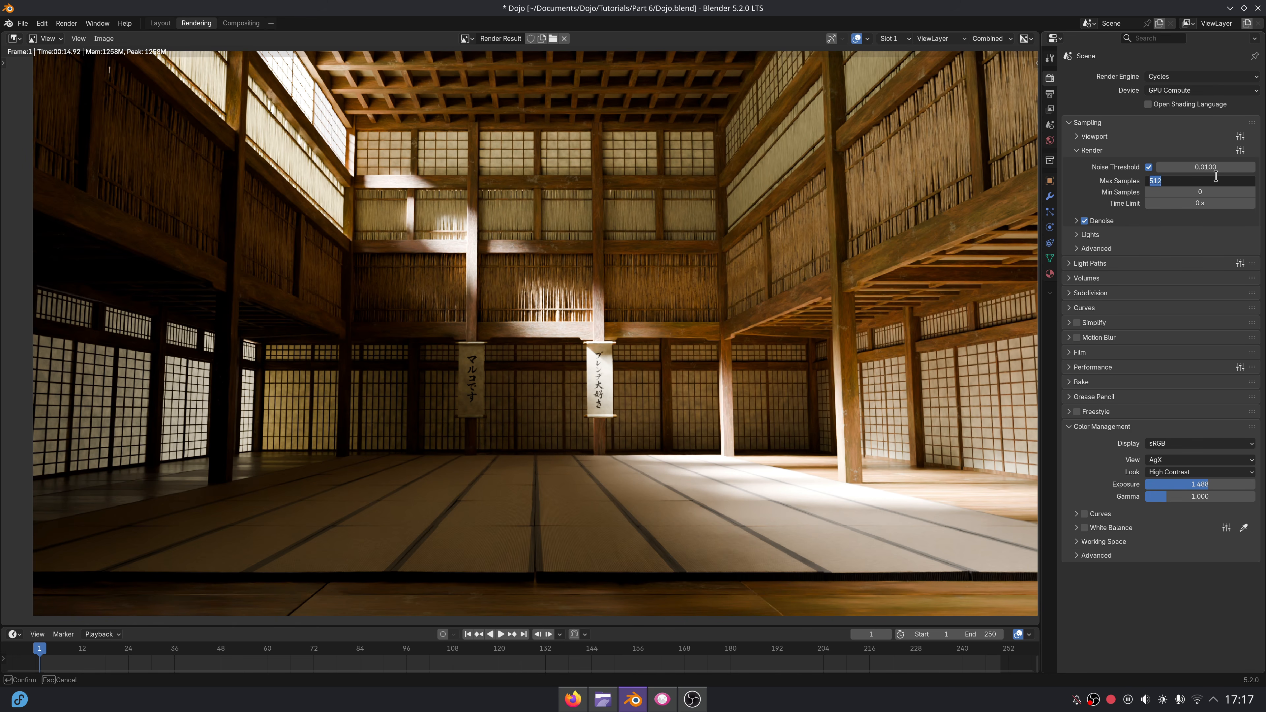
text(1024)
key(Return)
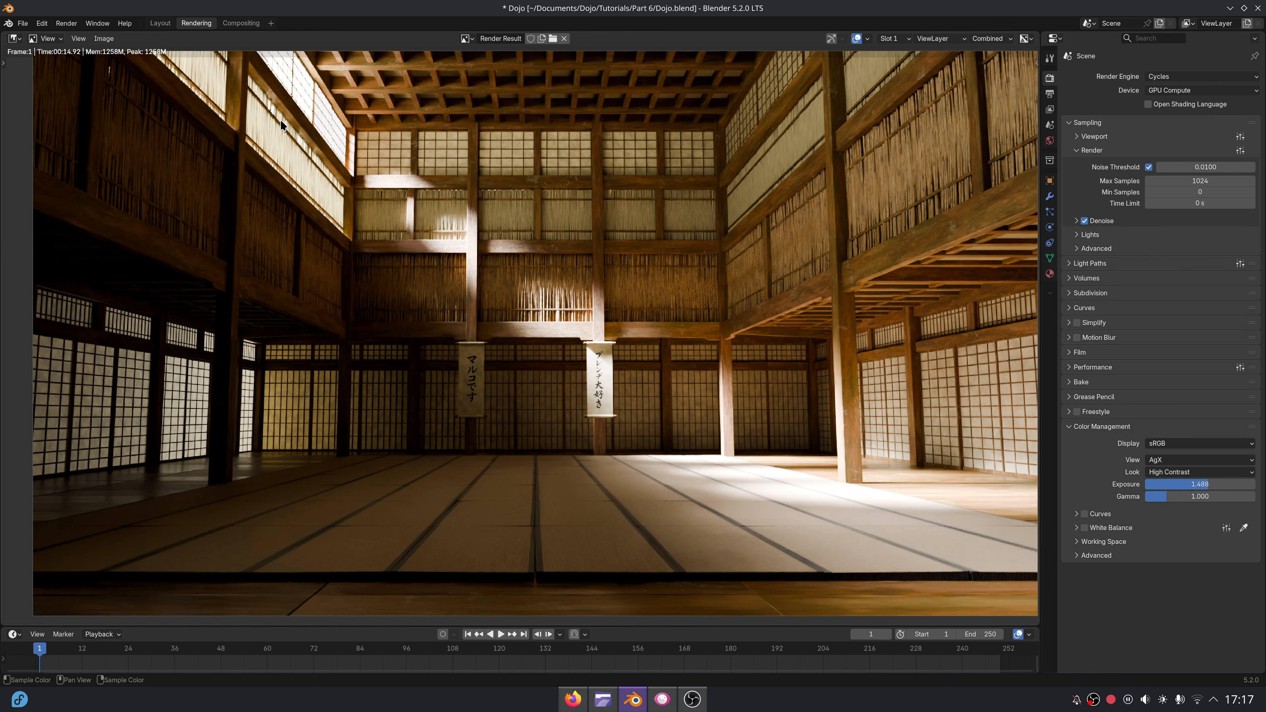
Render the image again at 4K and examine the scrolls, columns and tatami floor in detail.
click(69, 24)
click(76, 36)
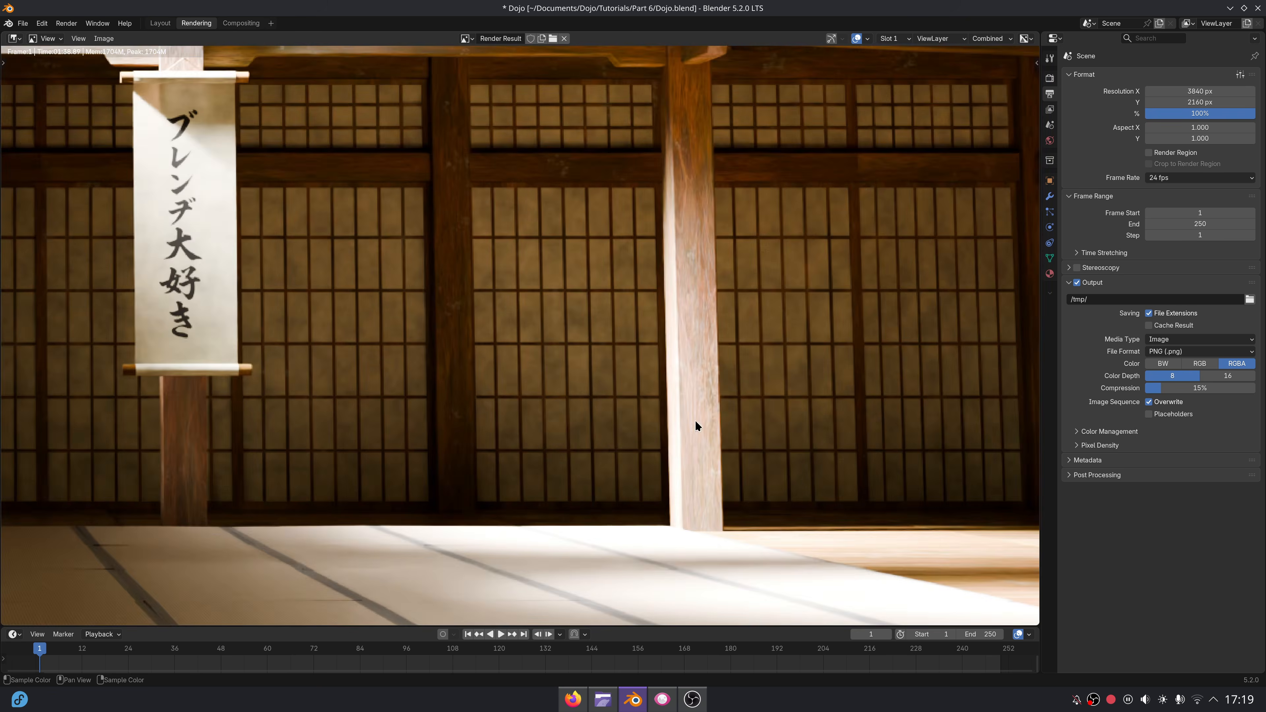
scroll(693, 368, down, 5)
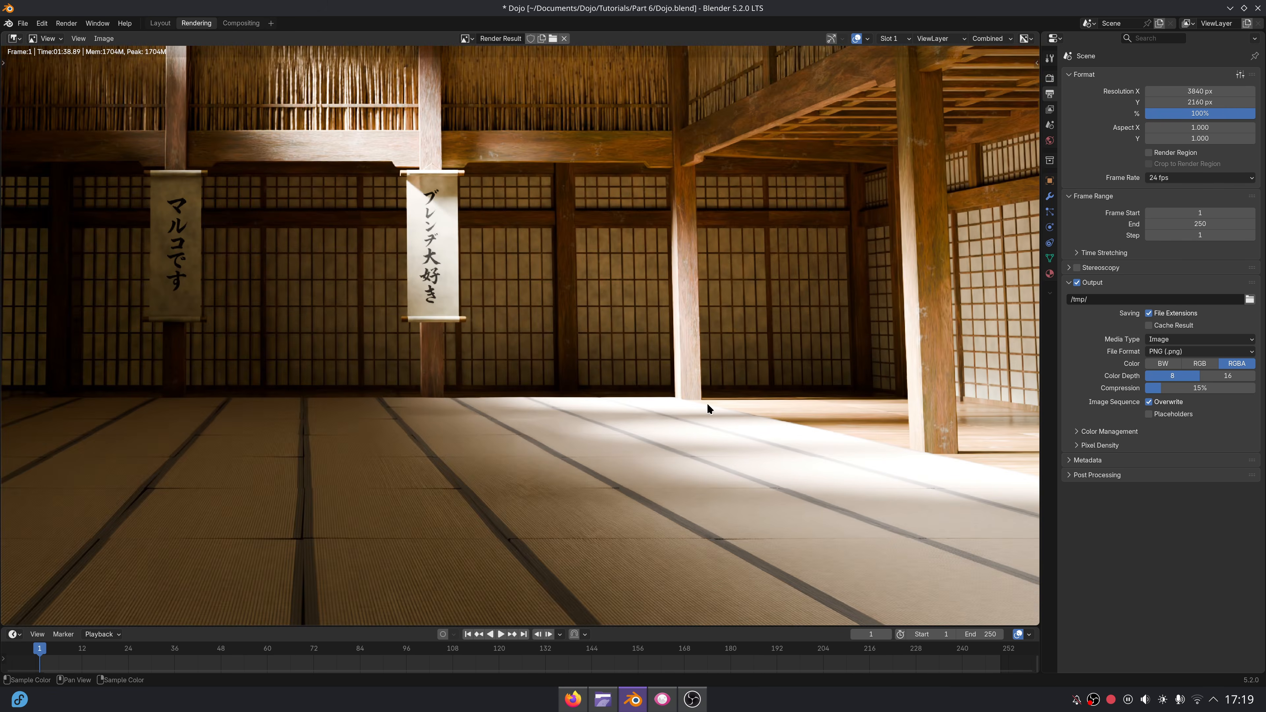
scroll(580, 324, up, 8)
scroll(575, 291, down, 6)
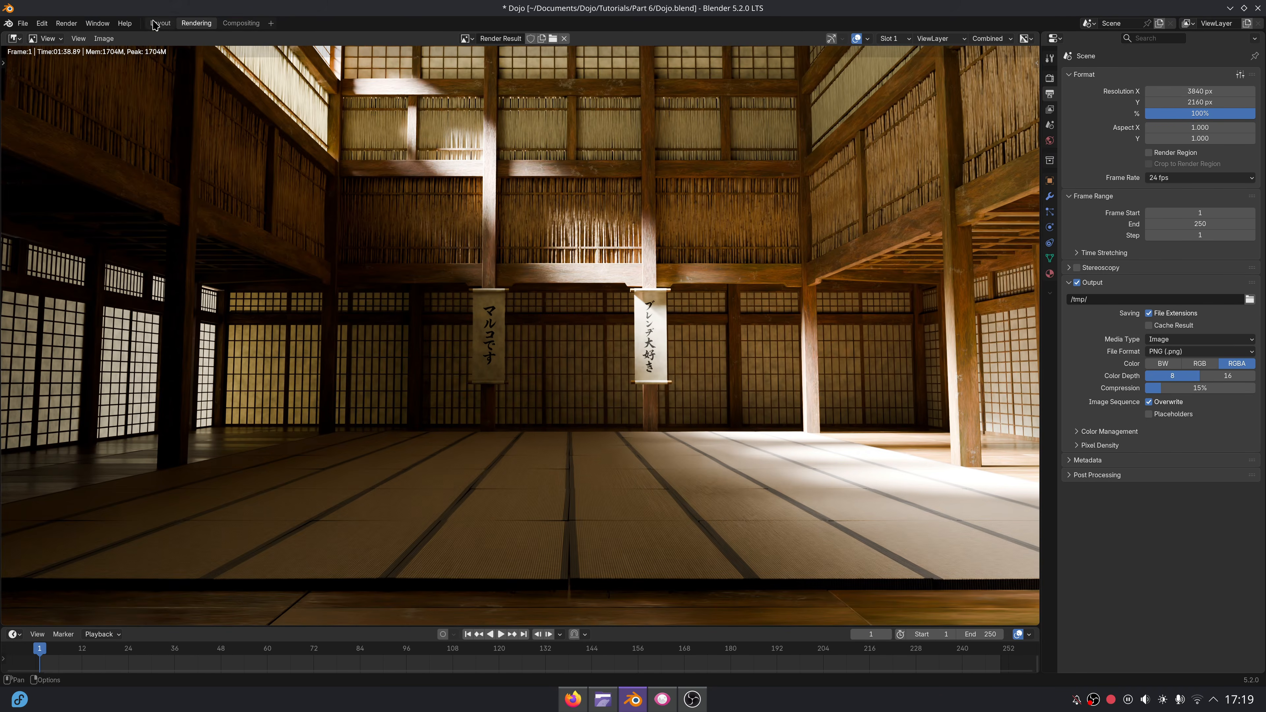
Return to the modeling layout and append the Damage node group from Damage.blend in the Documents/Damage folder.
click(156, 26)
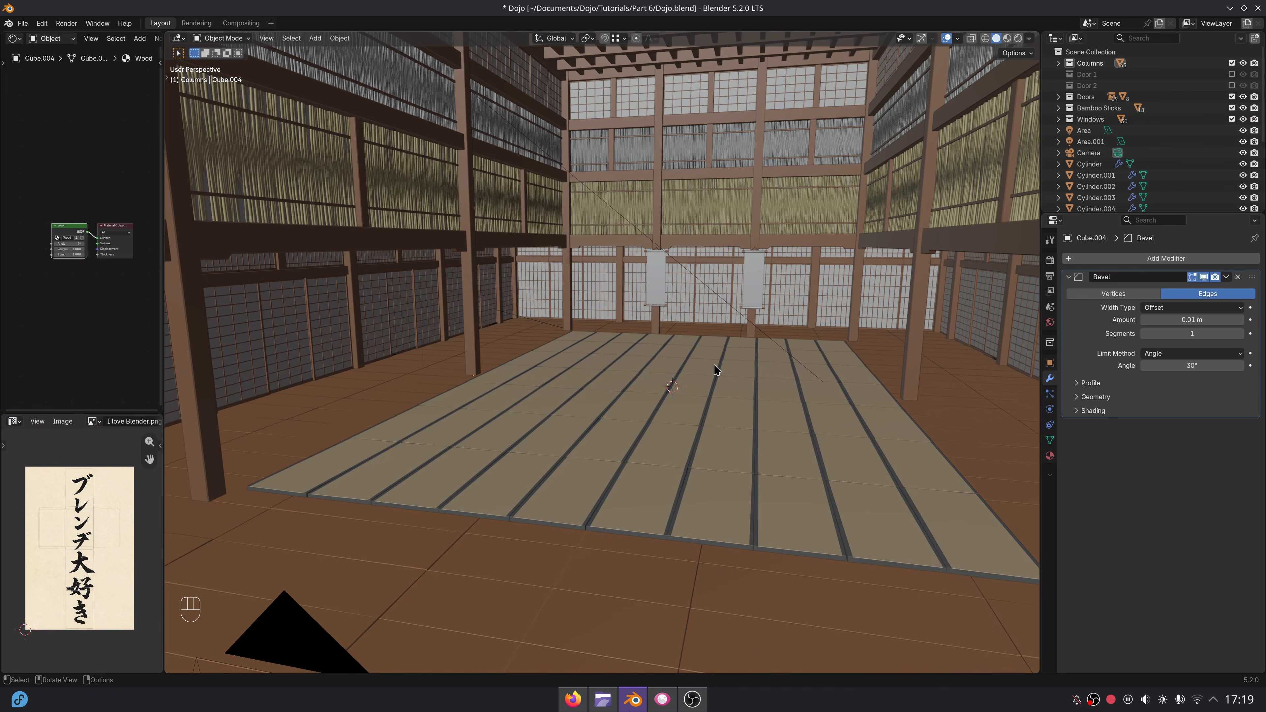
middle_drag(716, 369, 635, 394)
scroll(625, 384, up, 4)
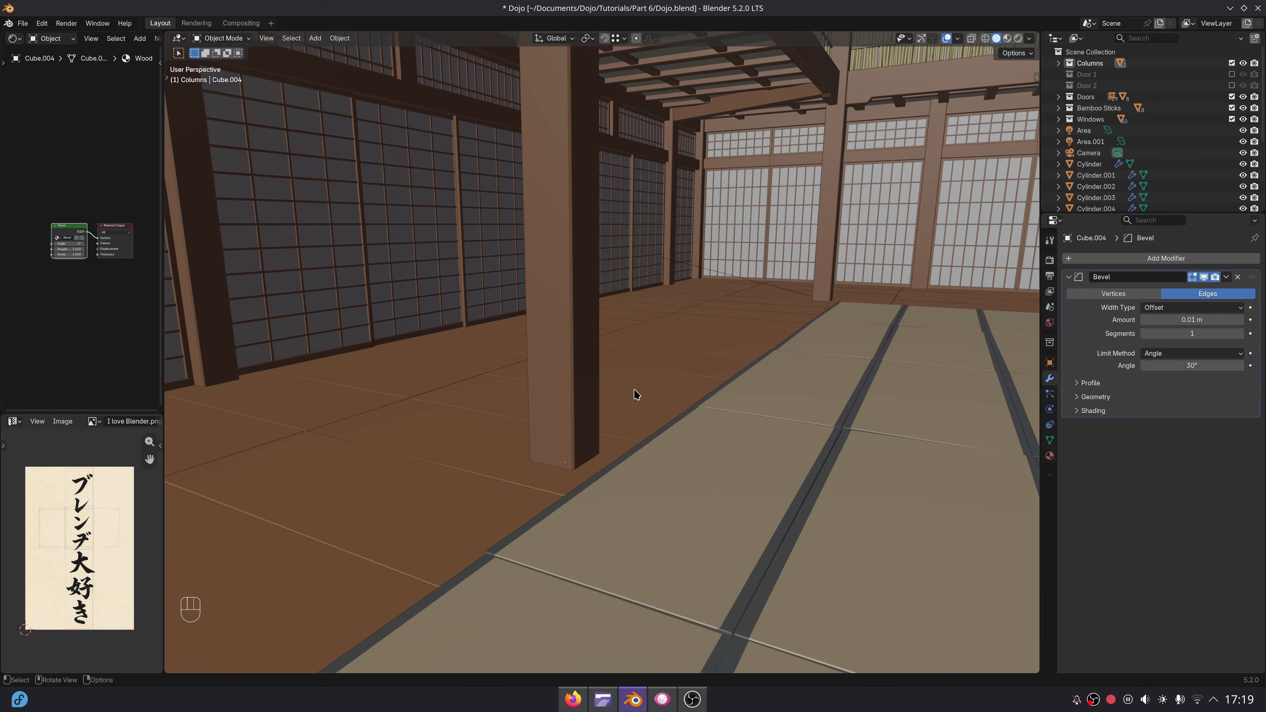
click(23, 24)
click(48, 164)
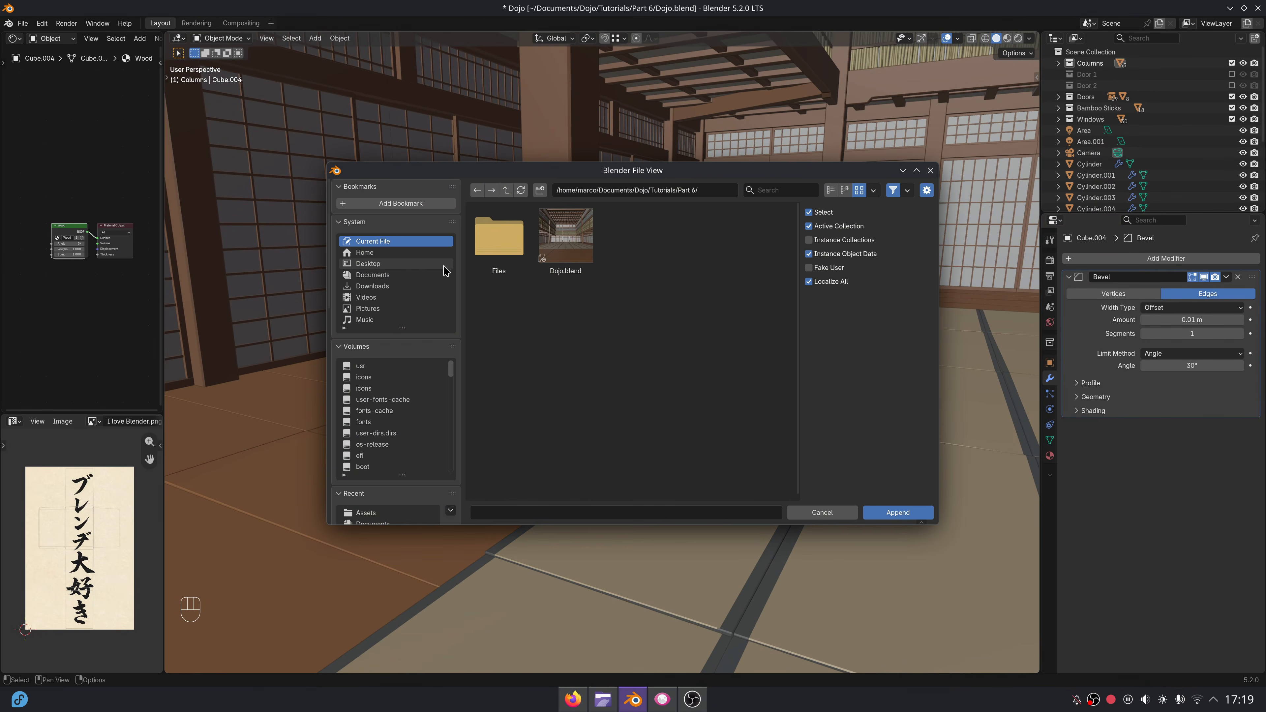
click(404, 275)
click(498, 234)
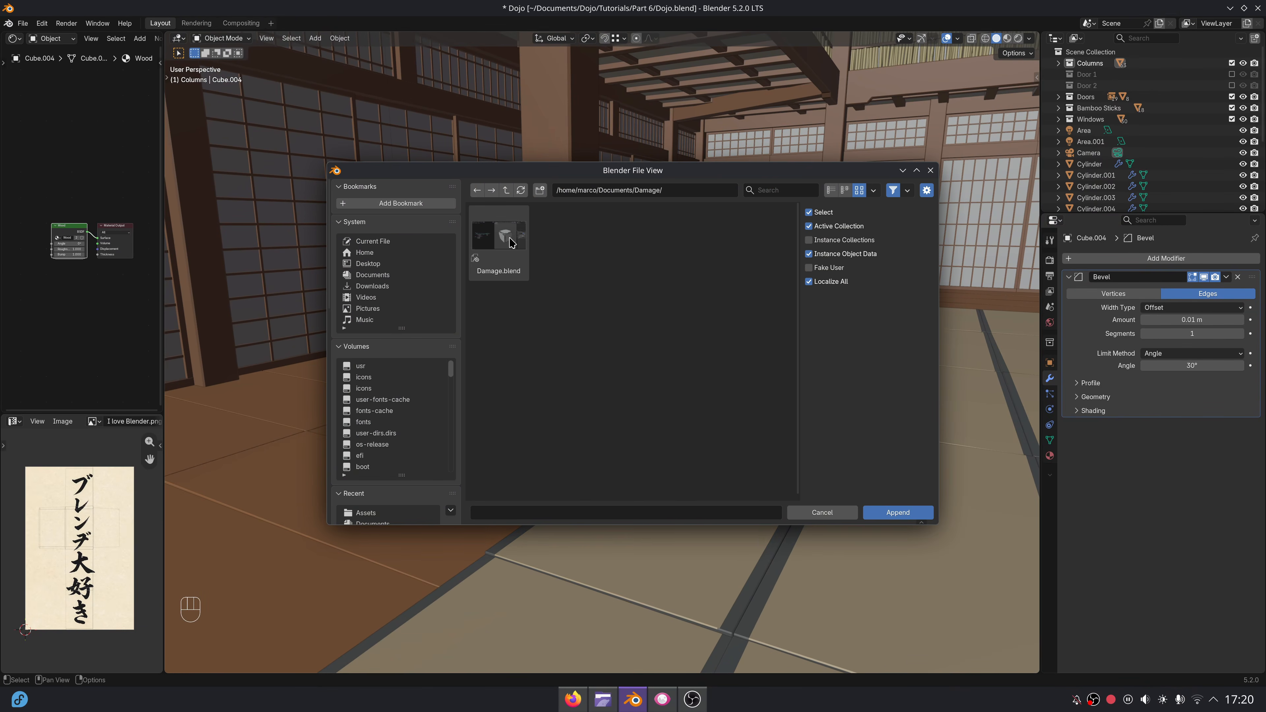
click(498, 234)
click(559, 319)
double_click(497, 237)
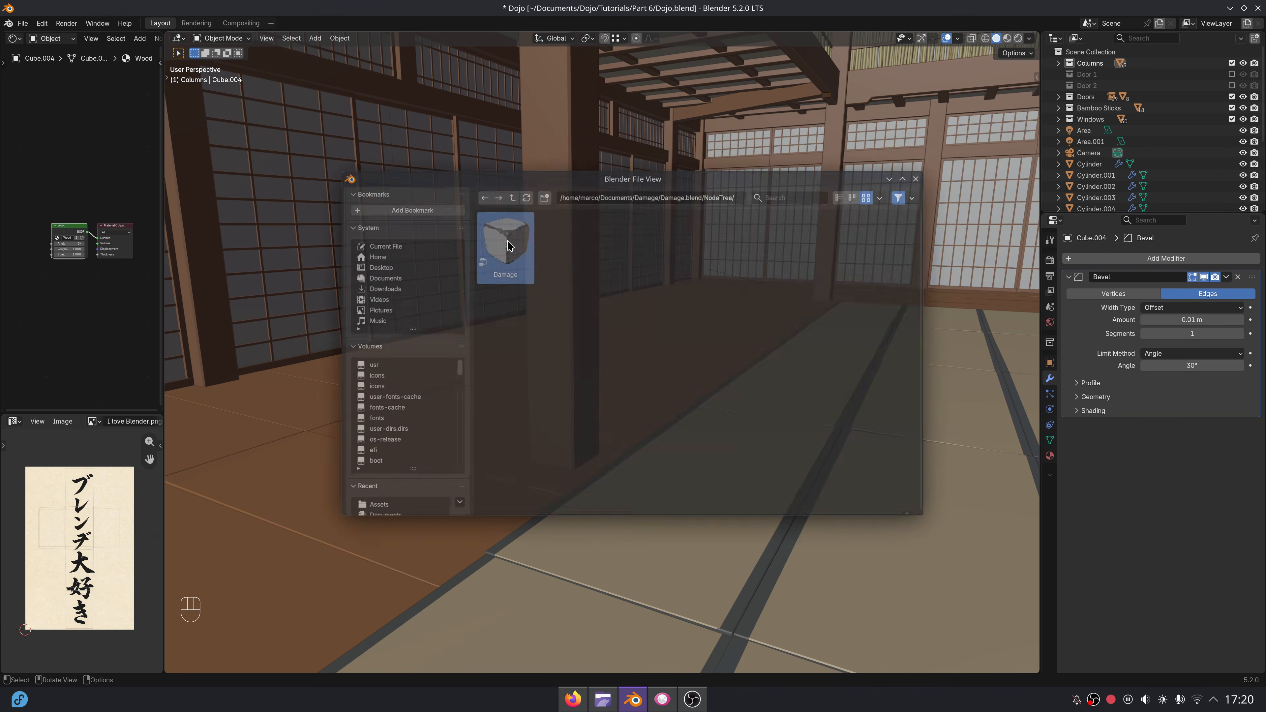
Select the left-hand column and give it a Geometry Nodes modifier that uses the Damage node group.
click(567, 282)
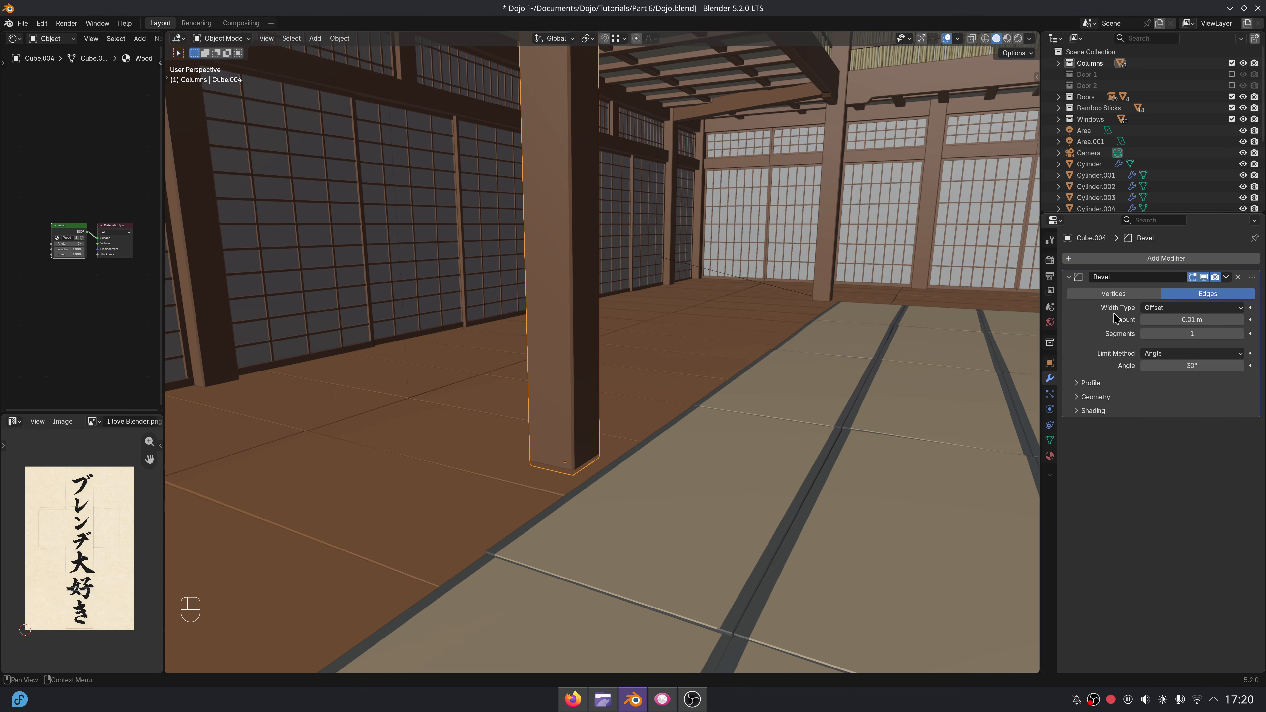
click(1123, 259)
click(1097, 405)
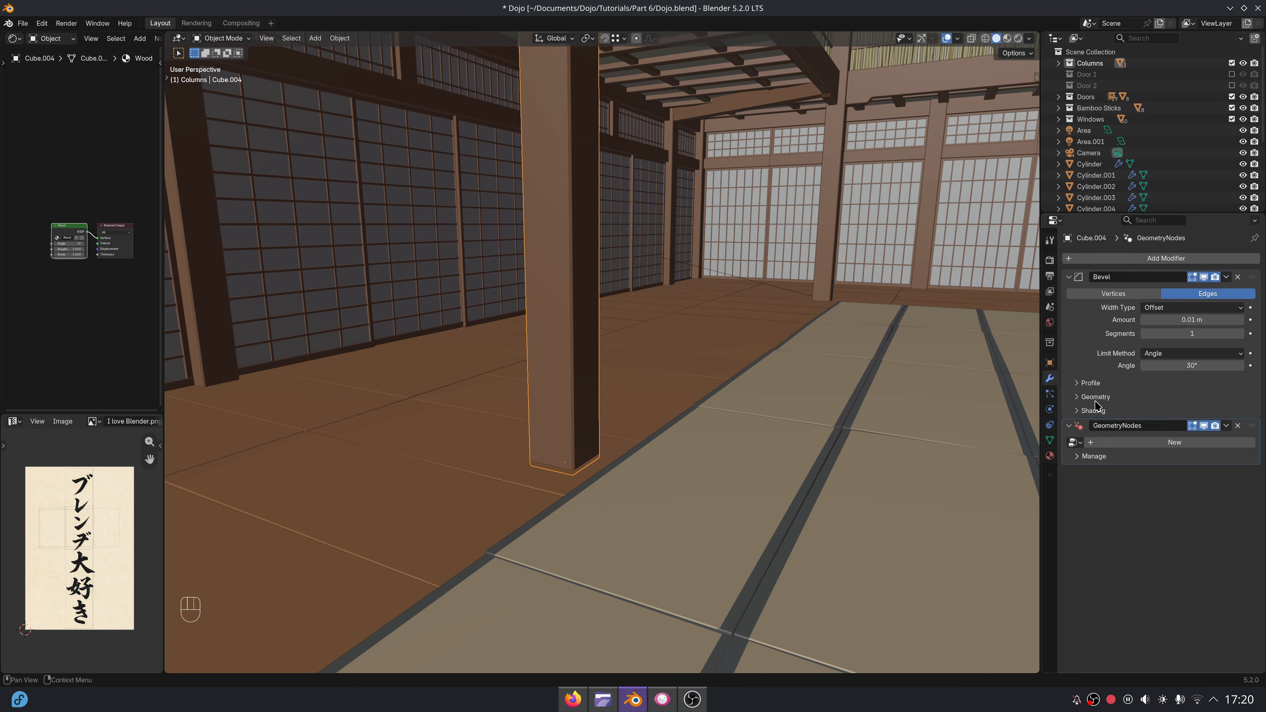
click(1076, 443)
text(dama)
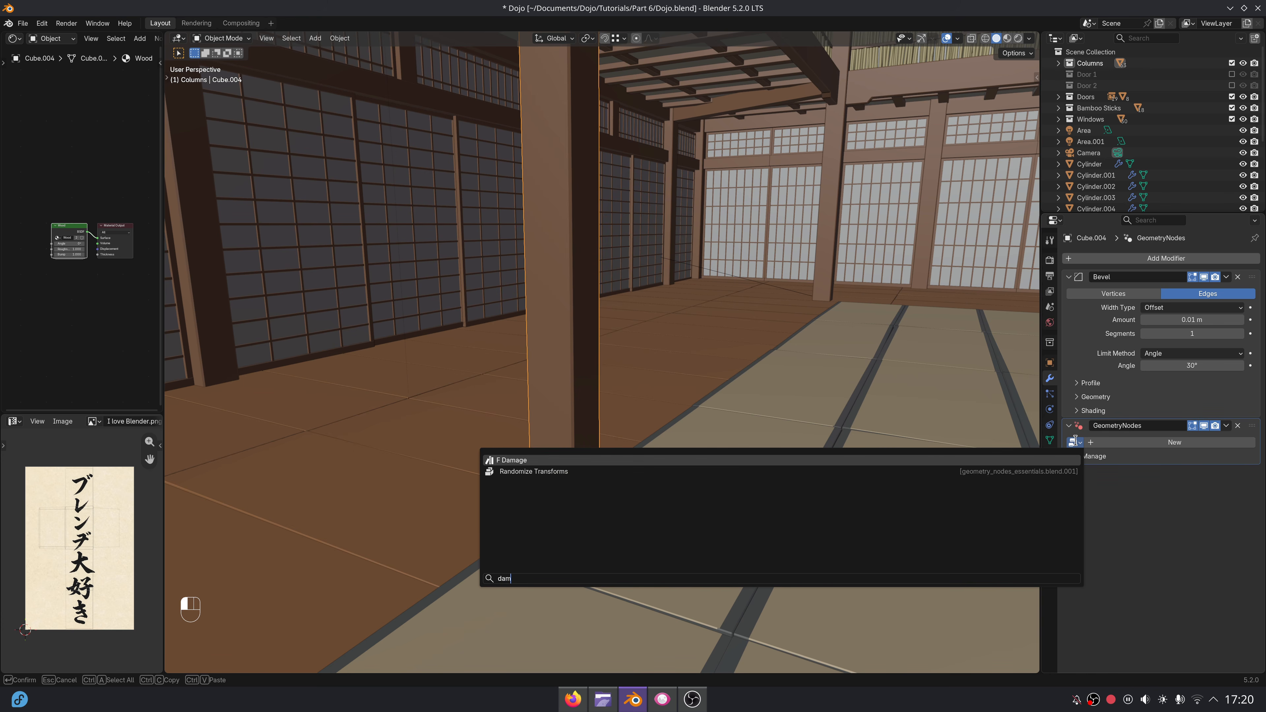
key(Return)
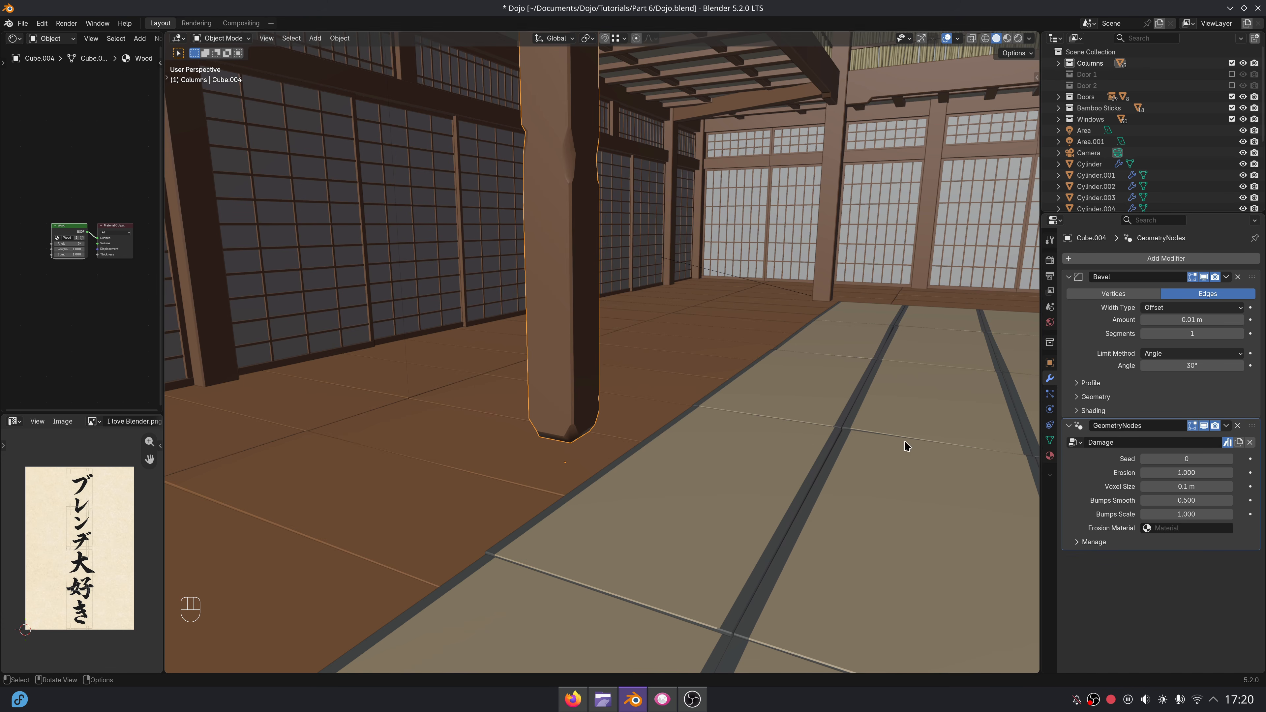
Set the column's Damage modifier to a voxel size of 0.02 m and an erosion of 1.6.
shift+middle_drag(779, 335, 793, 384)
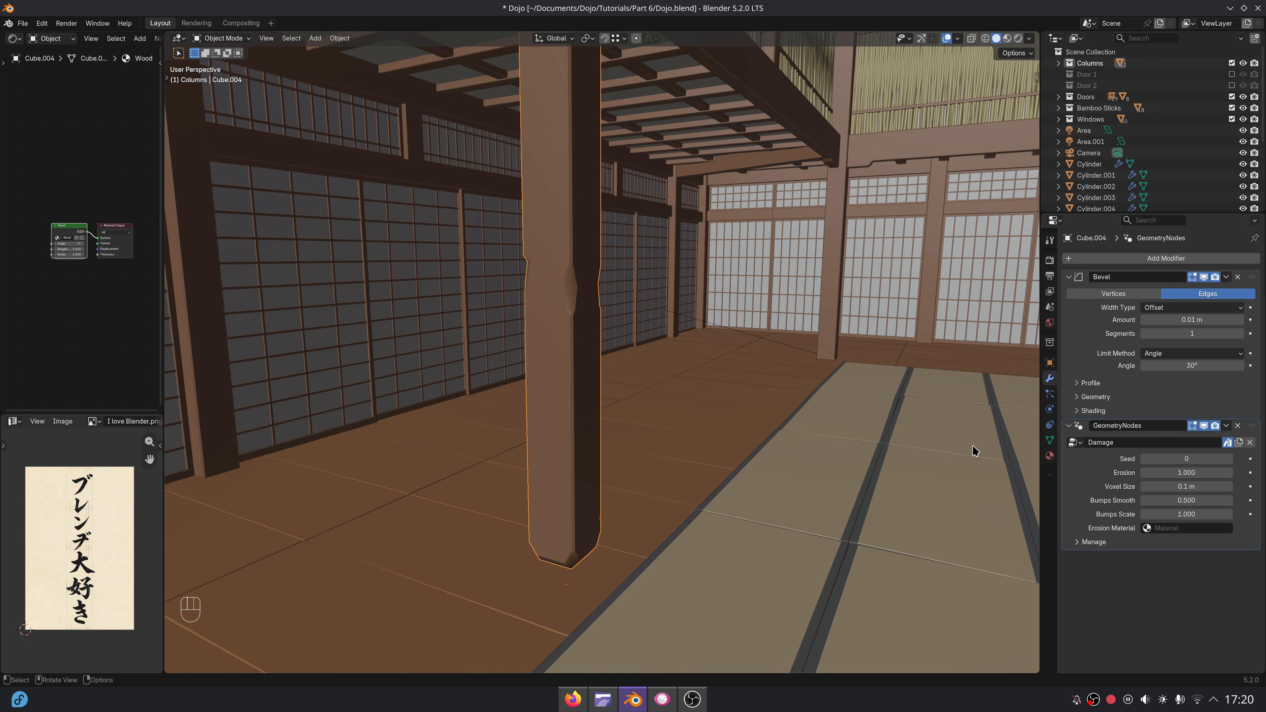
double_click(1210, 489)
key(Return)
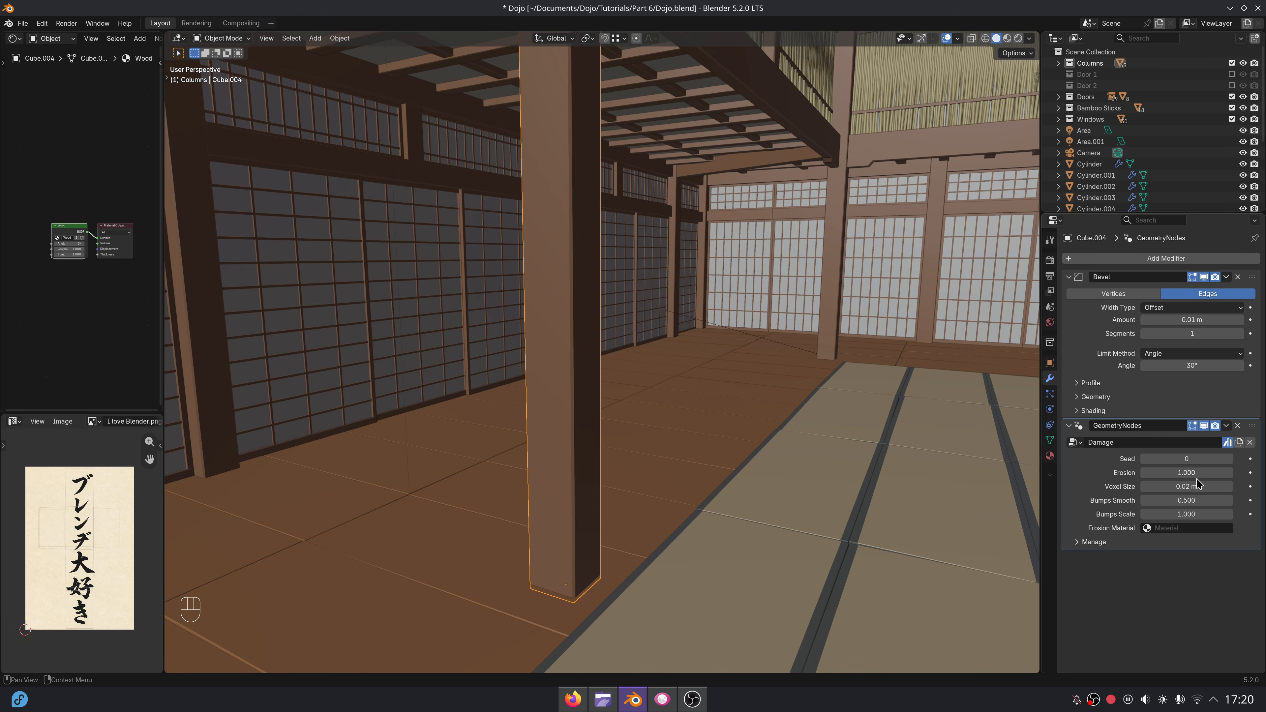
double_click(1196, 474)
text(1.)
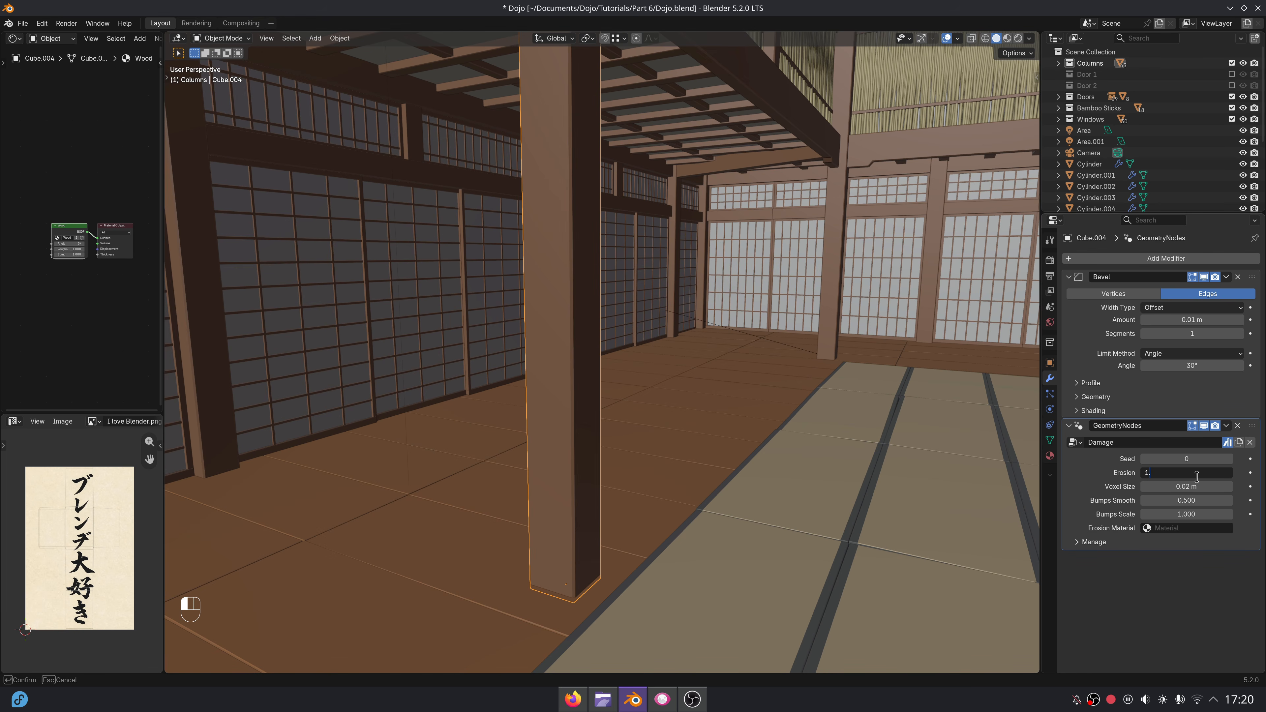
text(6)
key(Return)
Set both Bumps Smooth and Bumps Scale of the column's Damage modifier to 2.
double_click(1194, 500)
text(2)
key(Return)
double_click(1191, 514)
text(2)
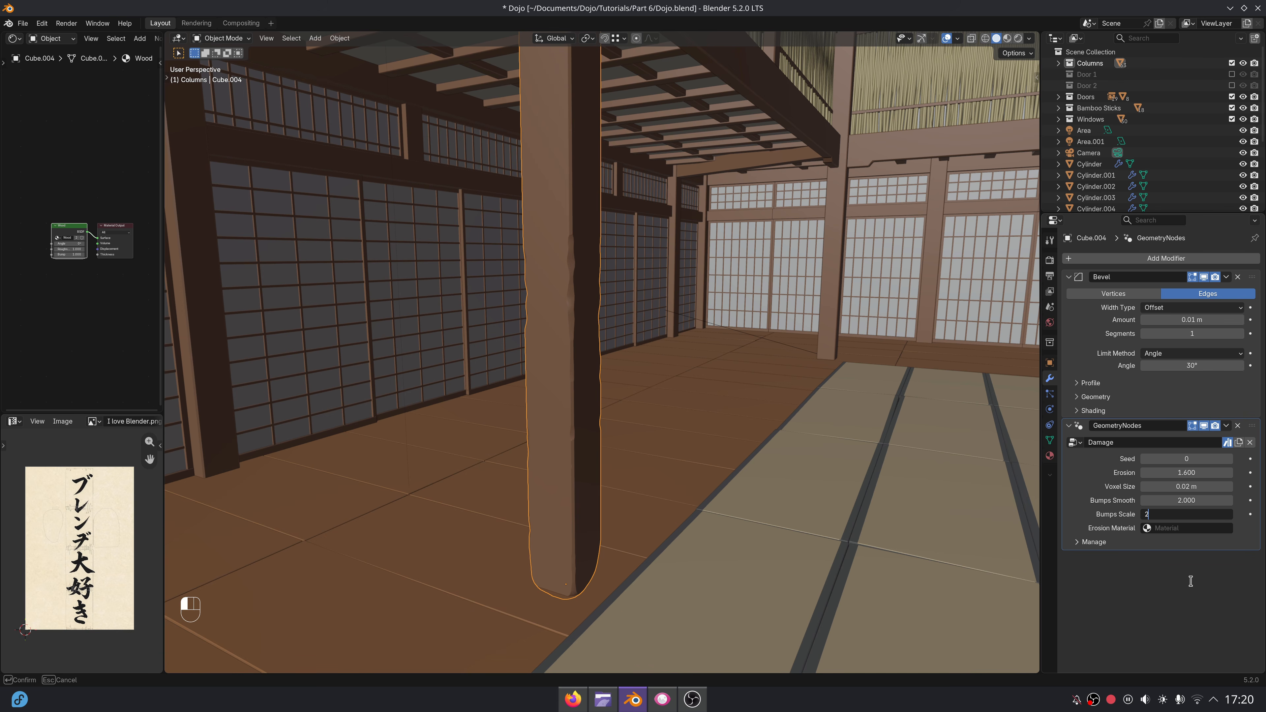
key(Return)
middle_drag(668, 503, 697, 467)
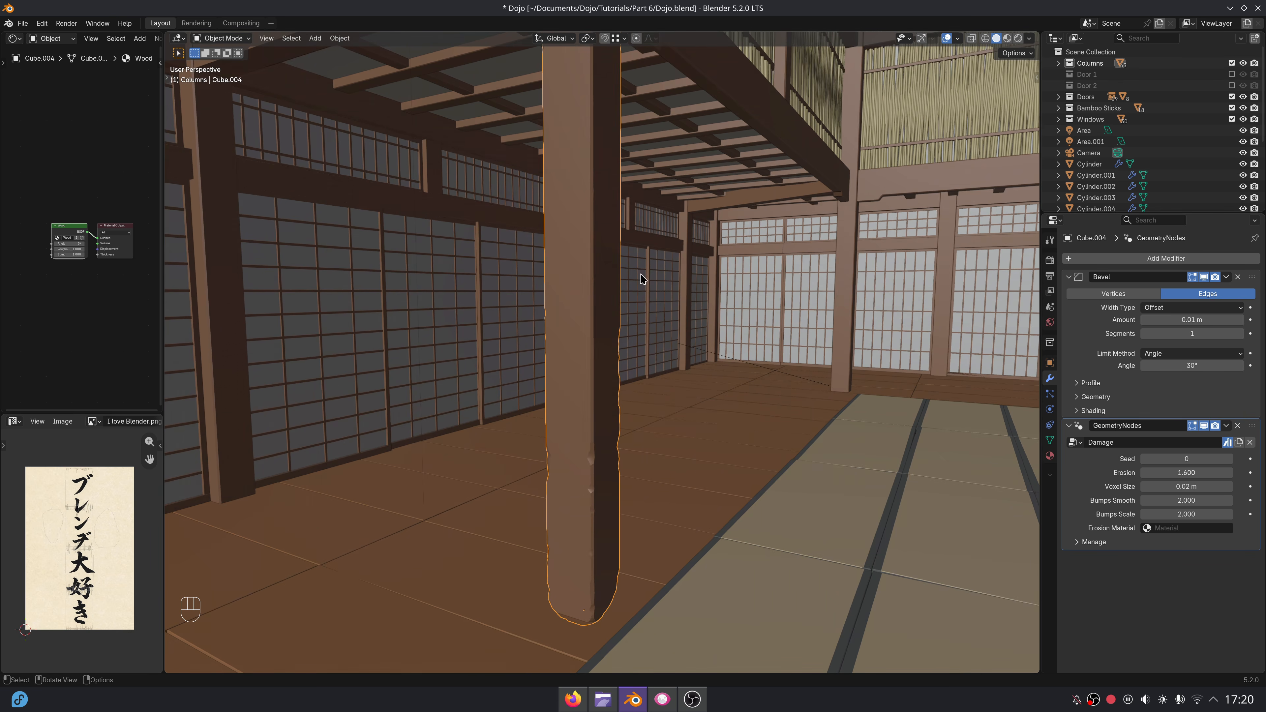
Add the back-left corner column, the two columns behind the scrolls and the back wall's lower beams to the selection.
middle_drag(641, 279, 668, 287)
shift+middle_drag(668, 287, 646, 235)
shift+middle_drag(646, 234, 649, 268)
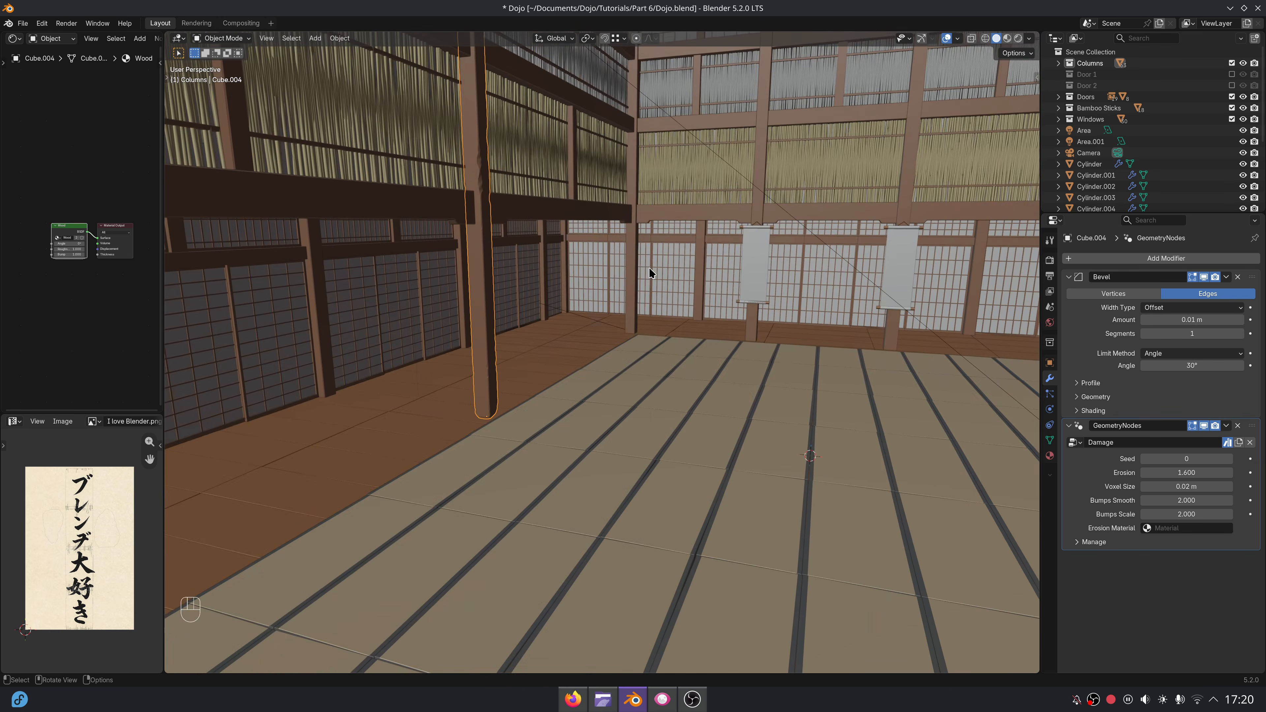
shift+click(636, 265)
shift+click(751, 221)
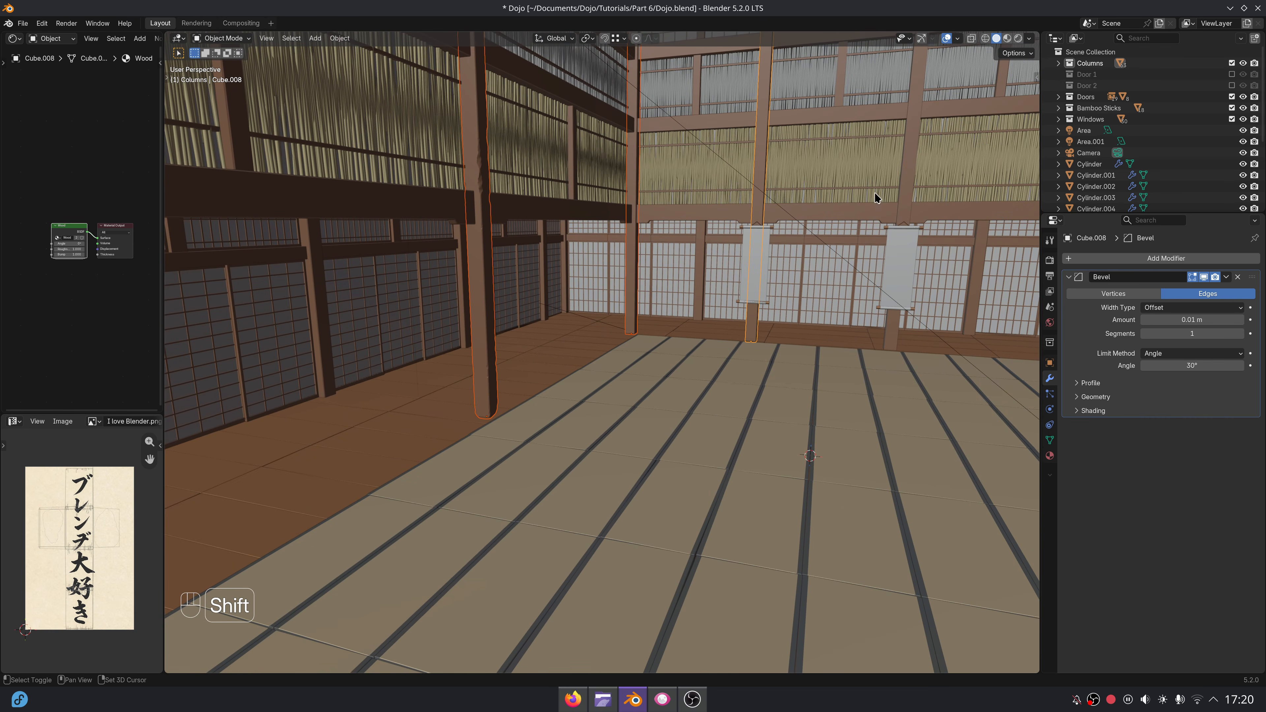
shift+click(908, 182)
shift+click(856, 213)
shift+click(713, 214)
Add the front-left column, the left side's horizontal beams and the back wall's upper beams to the selection.
middle_drag(713, 220, 698, 399)
shift+middle_drag(698, 399, 421, 354)
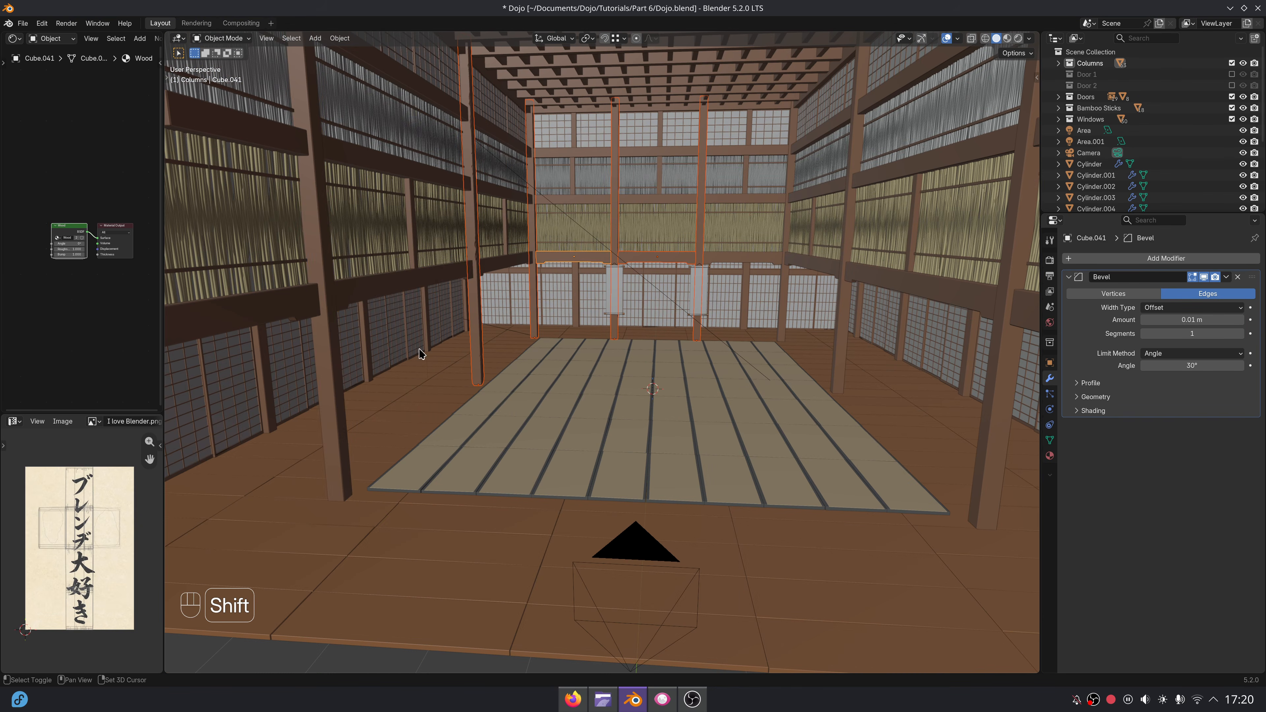
shift+click(336, 344)
shift+click(344, 295)
shift+click(305, 301)
shift+click(366, 149)
shift+click(502, 136)
shift+click(568, 151)
shift+click(582, 200)
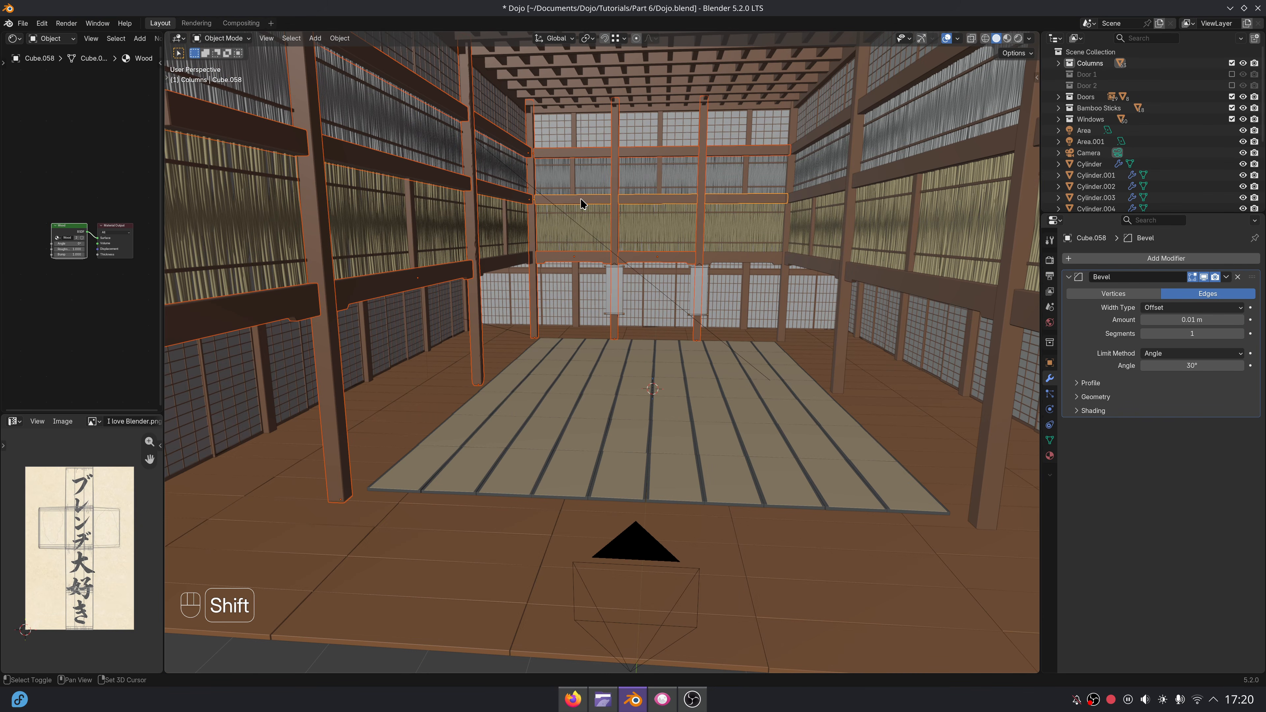
Add the back wall's remaining lower beam and the right side's columns and horizontal beams to the selection.
shift+click(757, 258)
shift+click(789, 245)
shift+click(821, 266)
shift+click(858, 271)
shift+click(849, 245)
shift+click(867, 176)
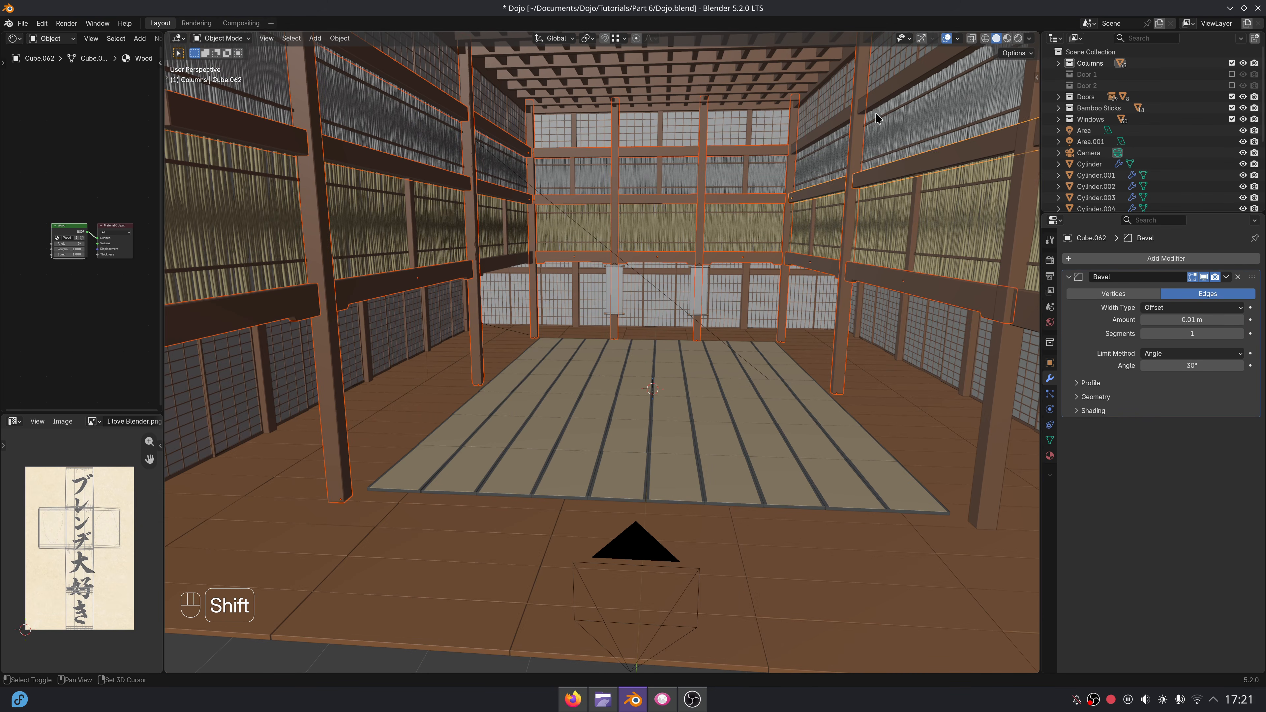
shift+click(875, 103)
shift+click(1013, 257)
Make the damaged left-hand column the active object and copy its modifiers to all selected columns and beams.
middle_drag(1012, 259, 947, 289)
shift+middle_drag(947, 289, 895, 324)
middle_drag(419, 345, 503, 389)
ctrl+middle_drag(503, 389, 542, 367)
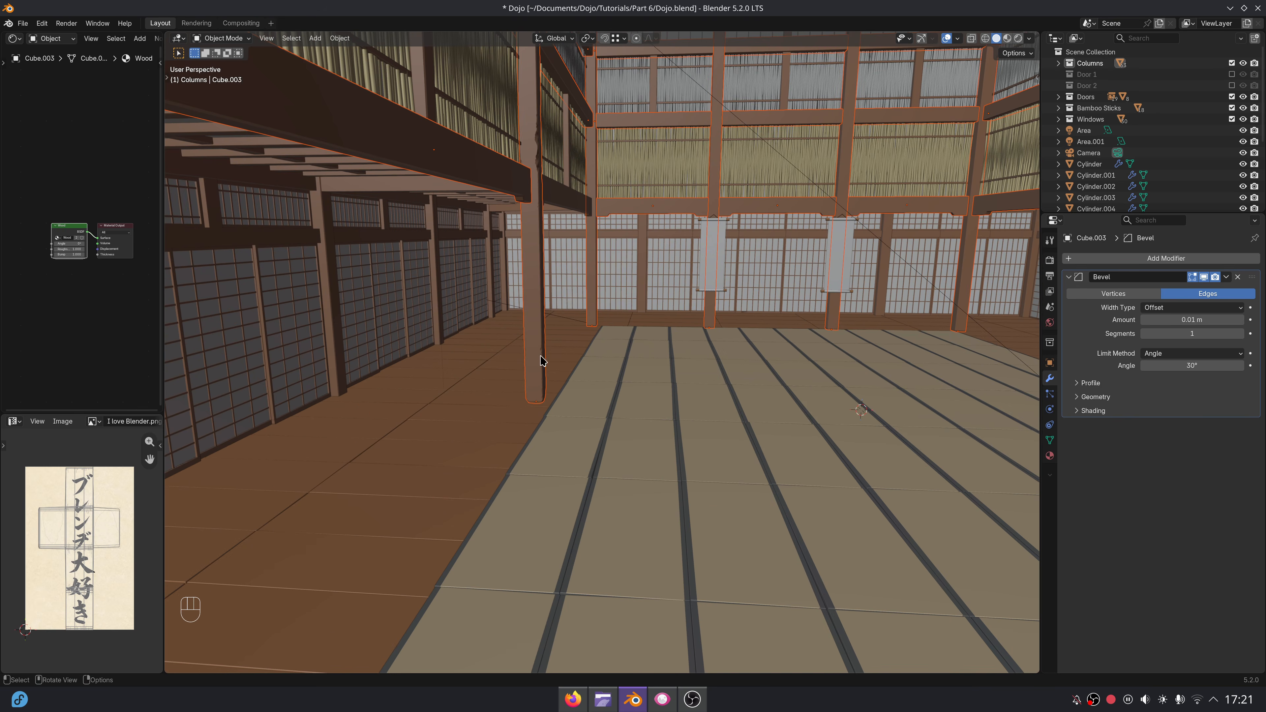
shift+click(538, 331)
key(ctrl+l)
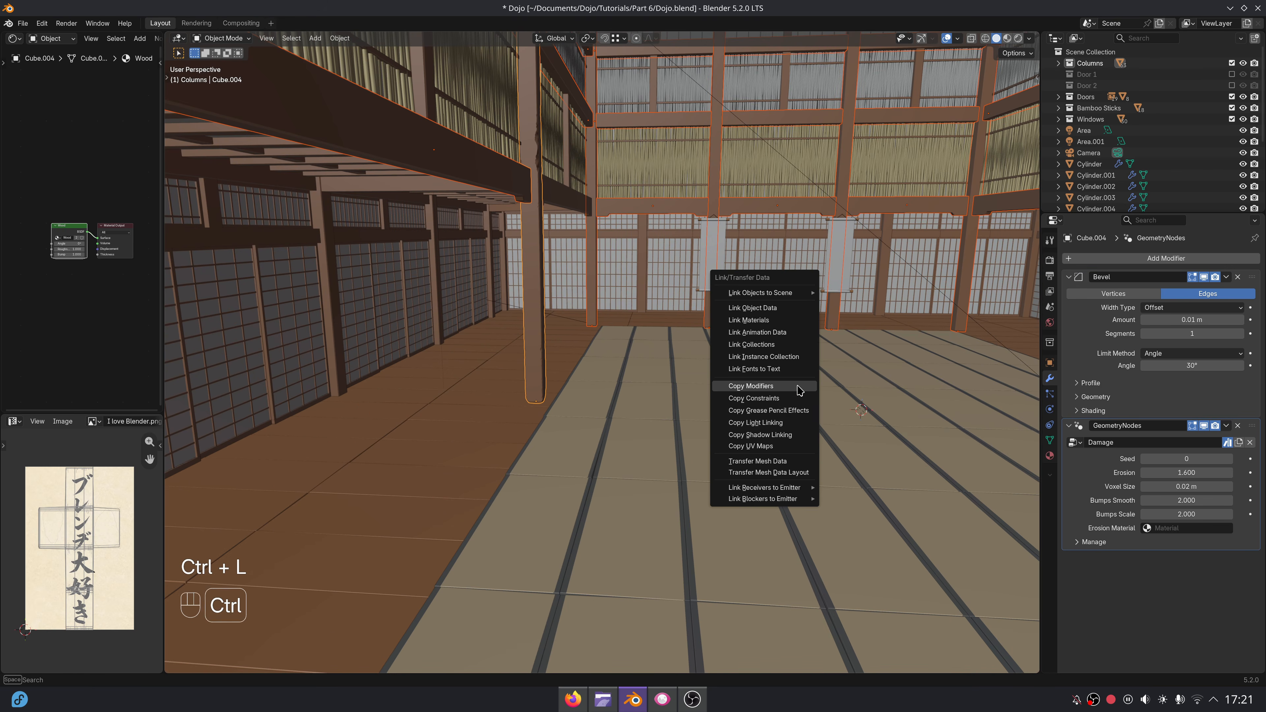
click(798, 390)
scroll(734, 359, down, 2)
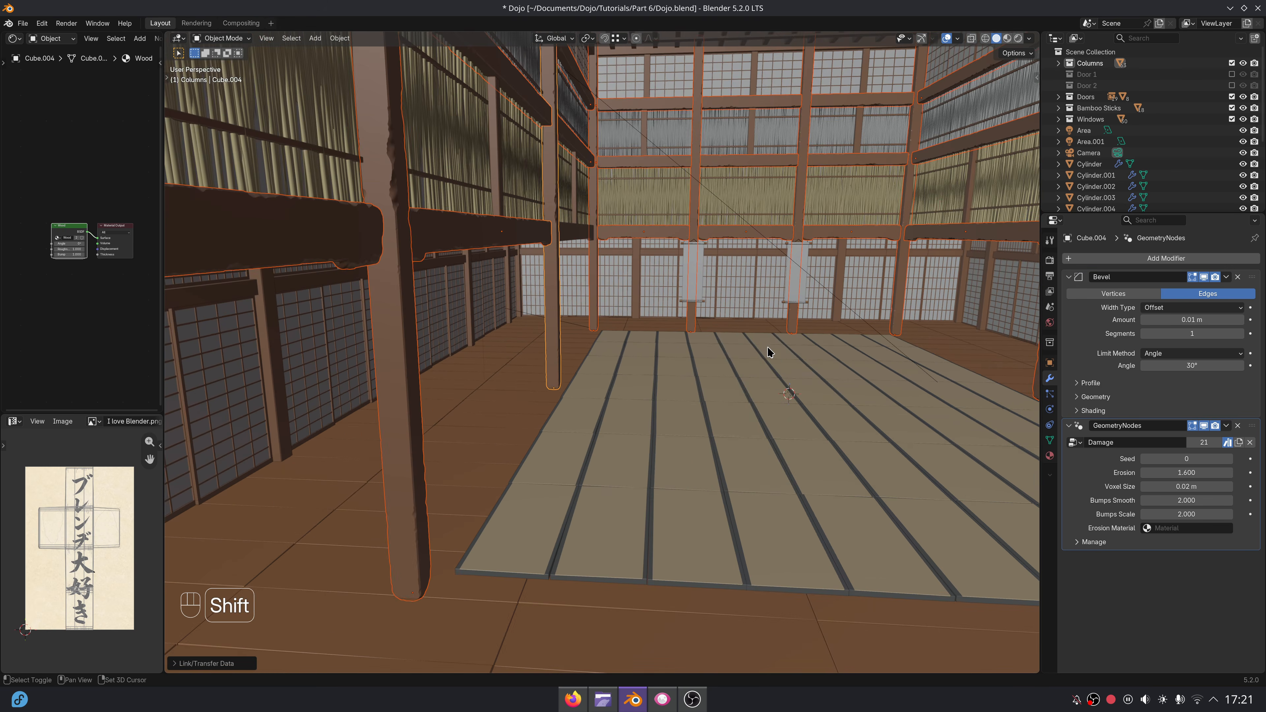
Render the dojo as a still image with the damaged columns and beams.
shift+middle_drag(768, 350, 718, 355)
click(187, 27)
click(66, 23)
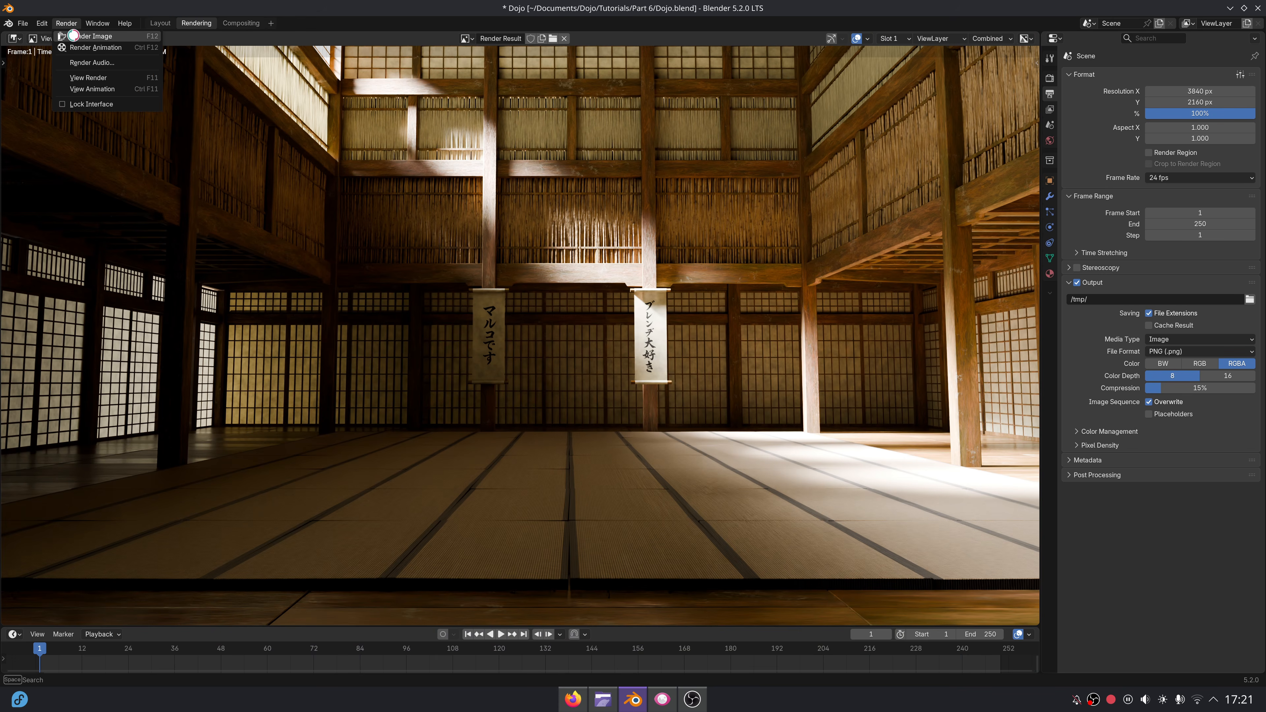
click(82, 35)
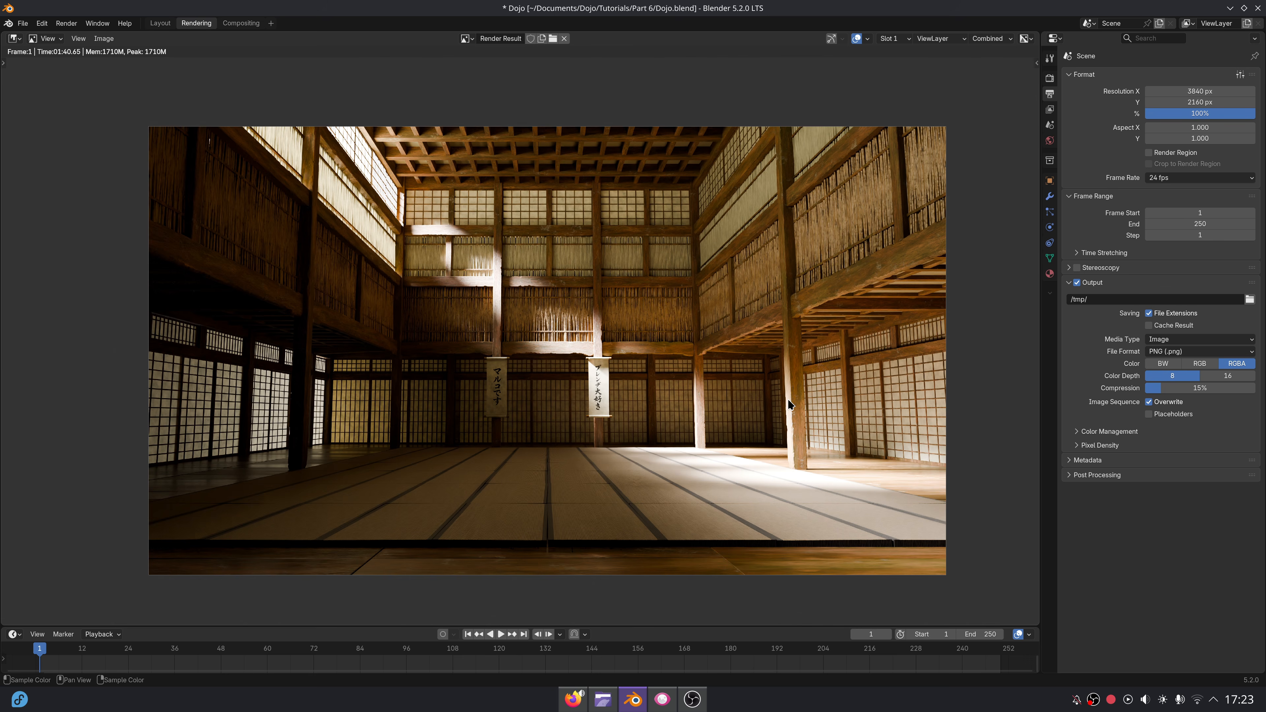
Examine the damaged columns, beams, bamboo panels and scrolls up close in the render result.
middle_drag(722, 381, 624, 333)
scroll(520, 323, up, 6)
middle_drag(520, 323, 626, 367)
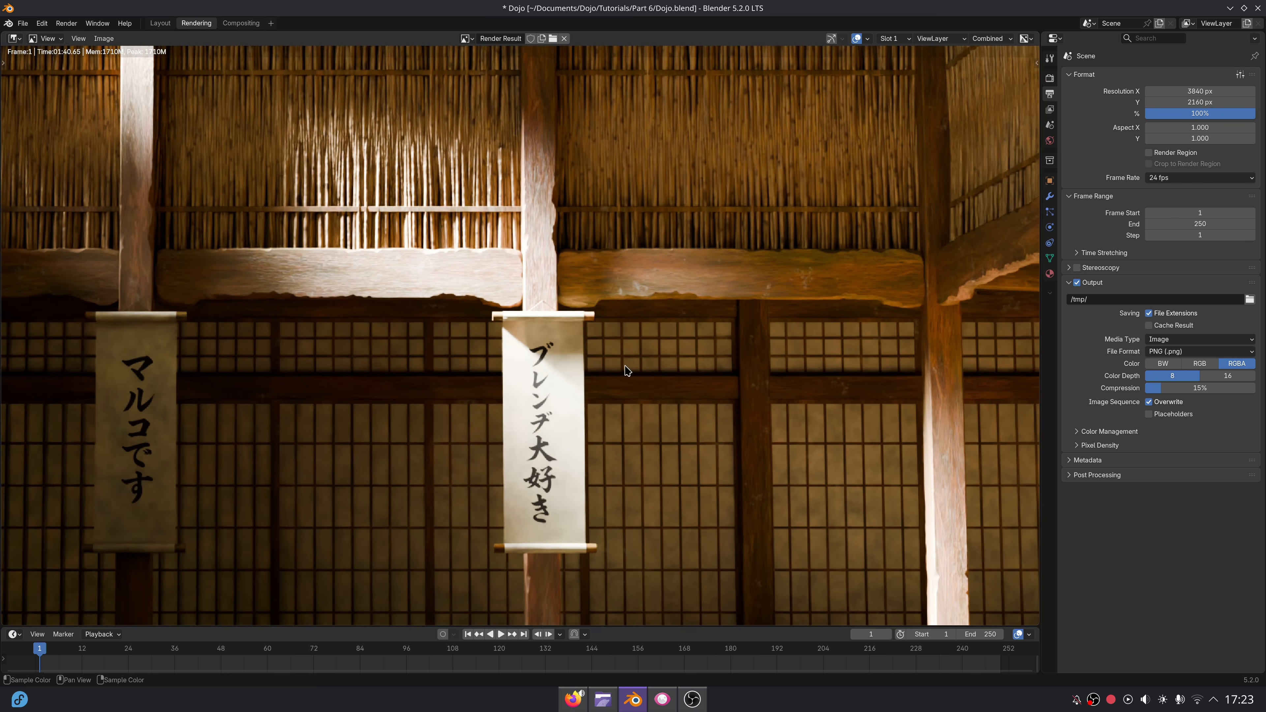
middle_drag(485, 274, 730, 418)
scroll(343, 248, up, 3)
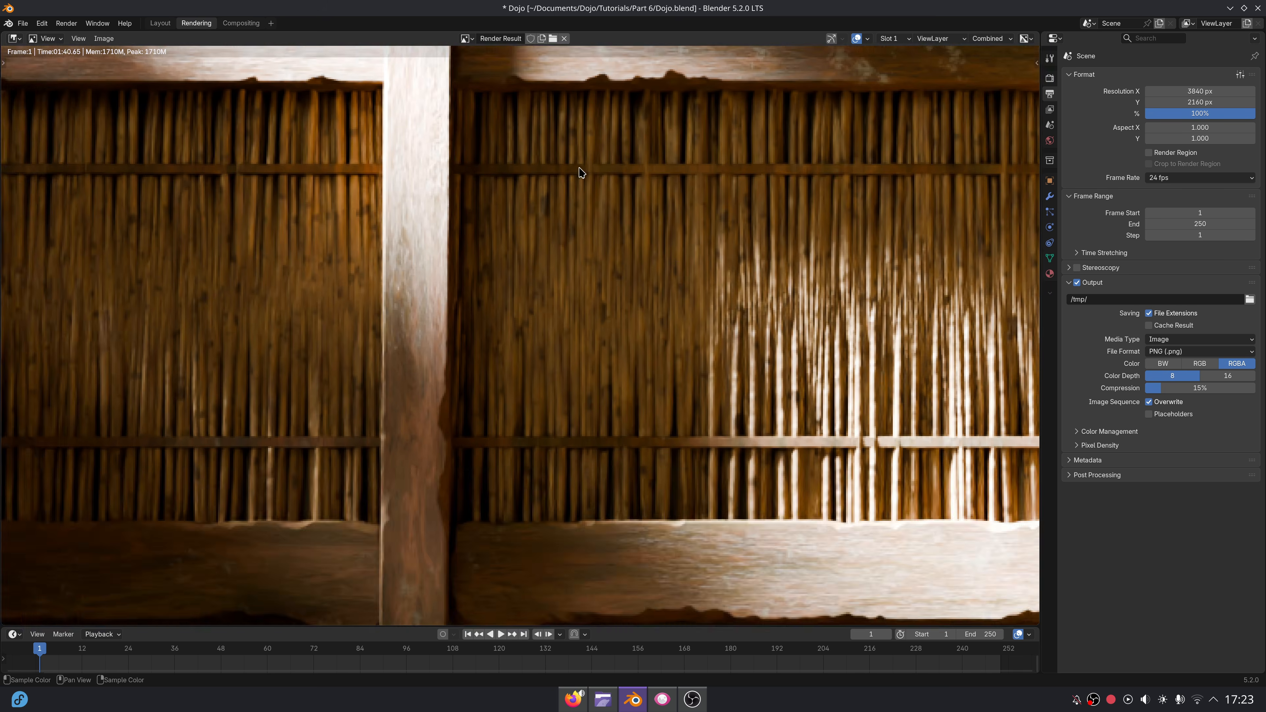
middle_drag(978, 100, 409, 214)
scroll(721, 246, down, 3)
middle_drag(942, 528, 703, 367)
scroll(860, 367, up, 2)
middle_drag(860, 367, 548, 220)
middle_drag(930, 559, 732, 290)
scroll(522, 335, down, 4)
scroll(463, 333, down, 4)
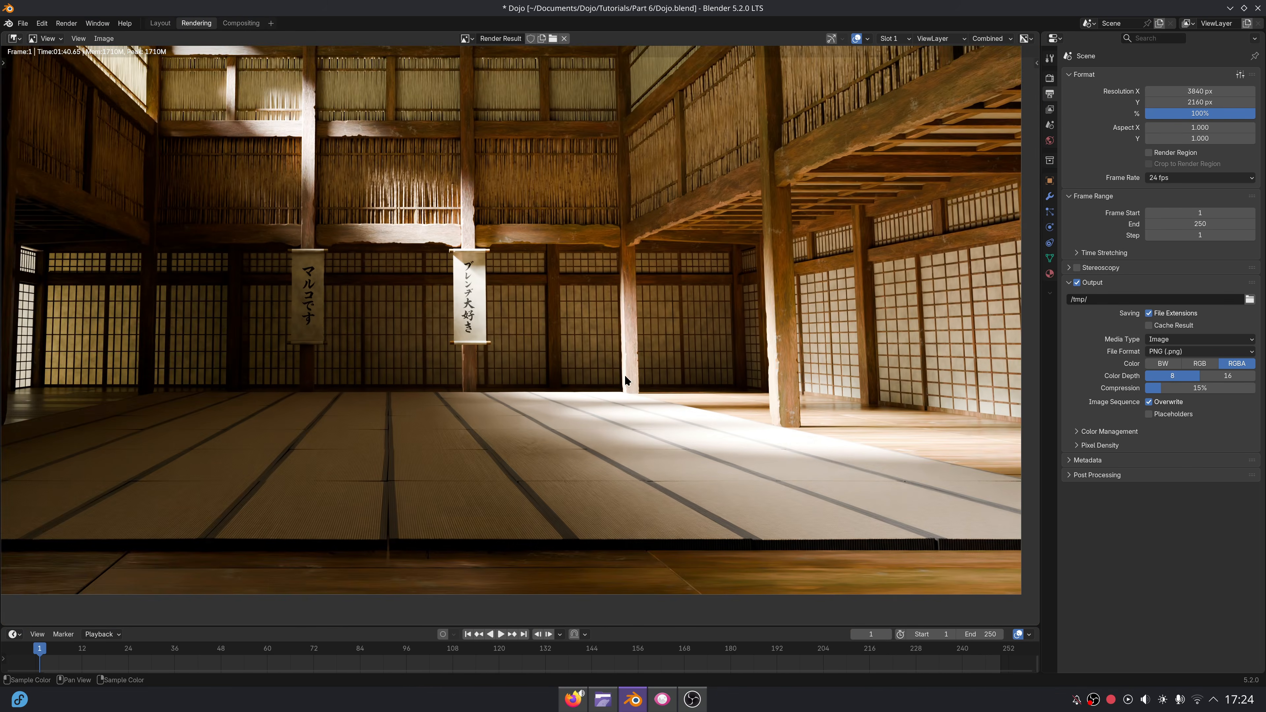
Add a cube at the centre of the dojo floor and enlarge it uniformly to a scale of about 6.16.
click(158, 23)
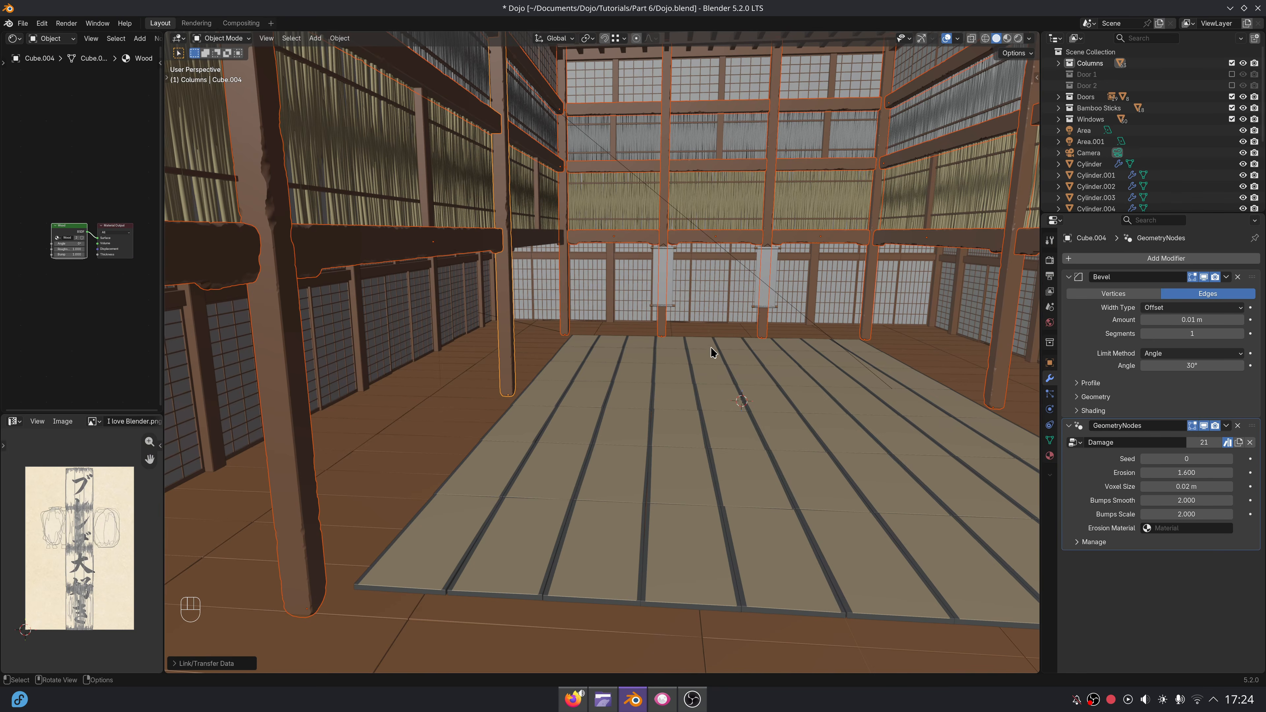
middle_drag(712, 352, 698, 358)
key(shift+a)
click(729, 366)
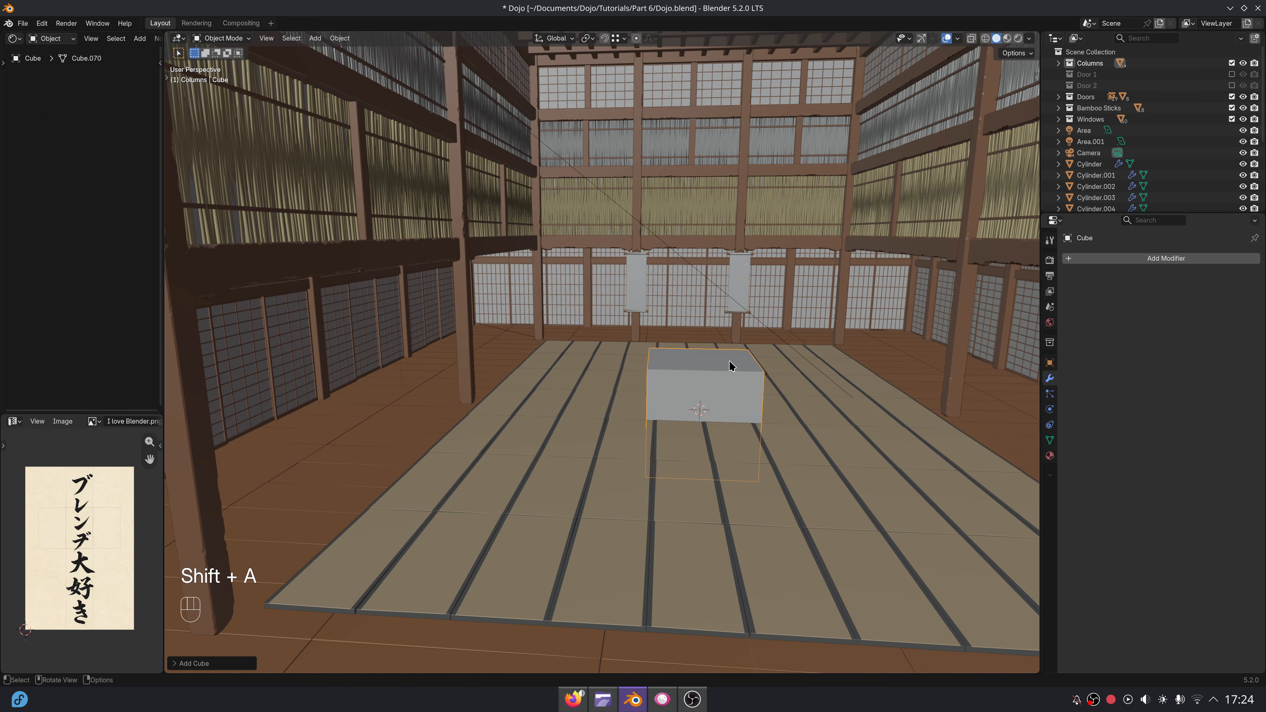
scroll(730, 367, down, 9)
key(s)
click(783, 403)
key(s)
click(823, 424)
Raise the cube to about Z 3.95 m and stretch it to scales of about 11.63 in Y and 8.66 in X, enclosing the dojo.
key(g)
key(z)
click(825, 383)
middle_drag(798, 369, 640, 380)
key(s)
key(y)
click(735, 376)
middle_drag(735, 376, 792, 360)
scroll(760, 372, up, 3)
key(s)
key(x)
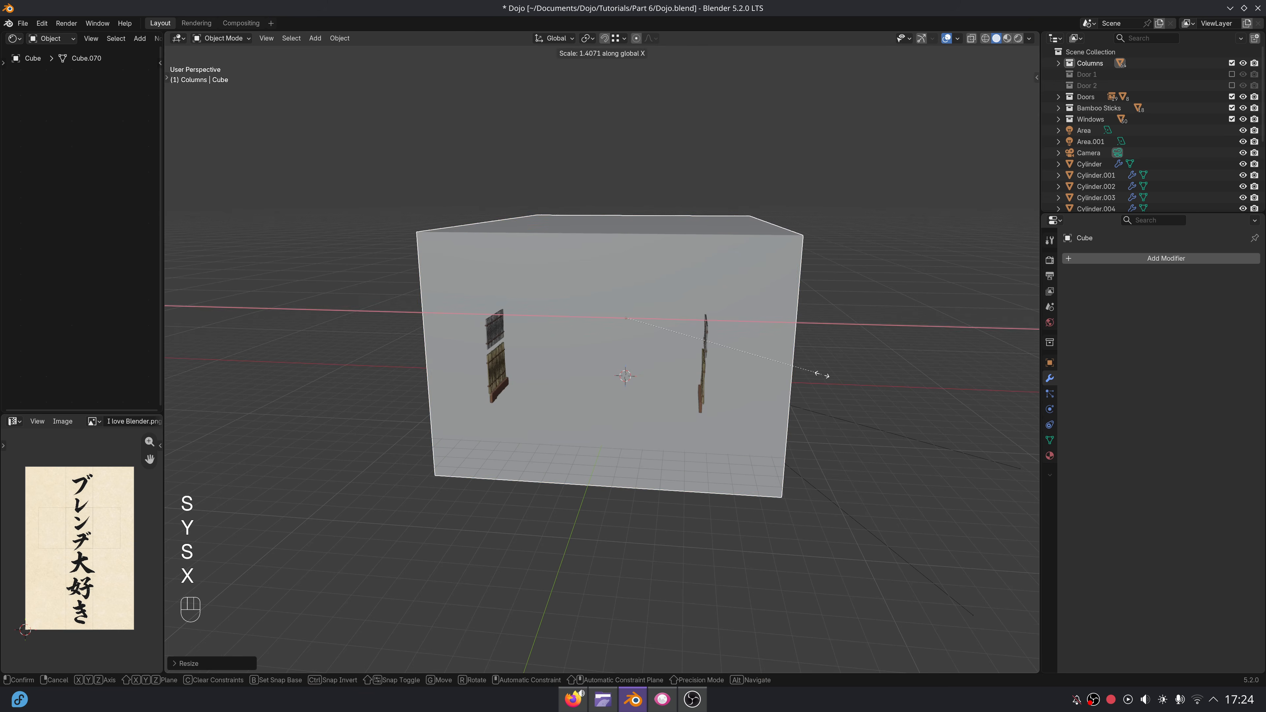
click(821, 375)
Set the enclosing cube's viewport display to Wire.
click(1050, 363)
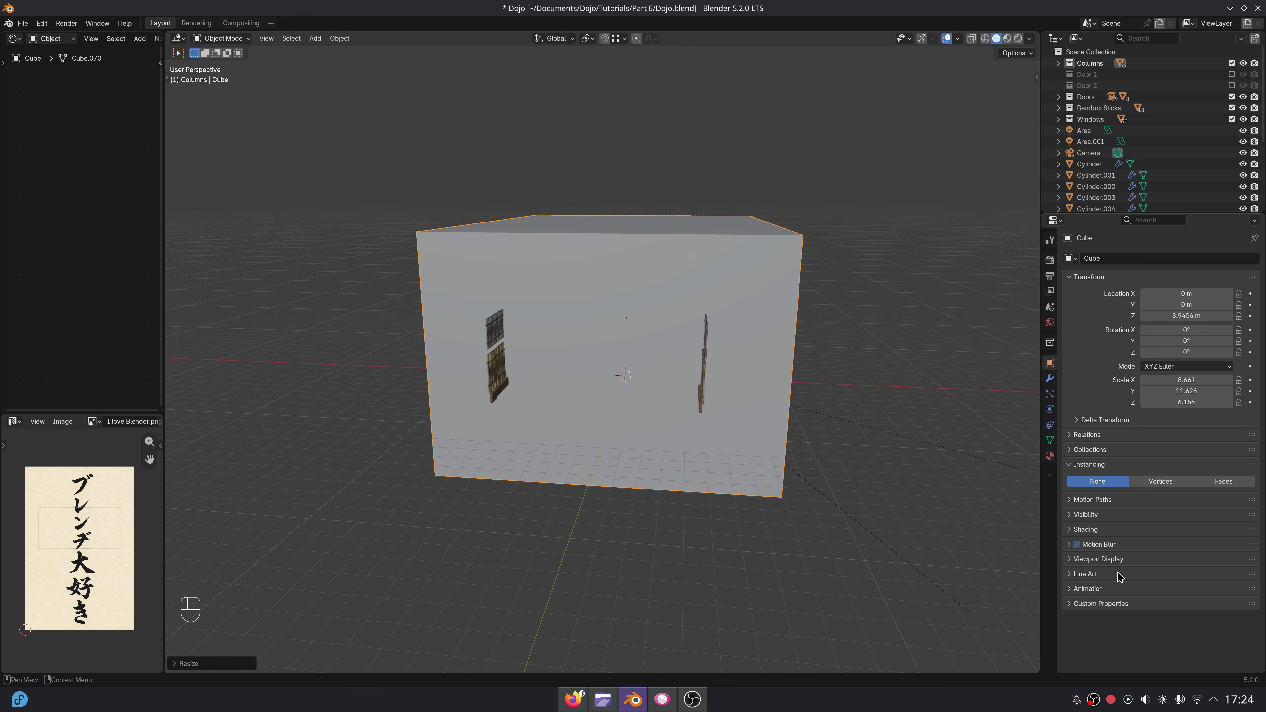
click(1098, 560)
scroll(1147, 574, down, 3)
click(1163, 604)
click(1163, 631)
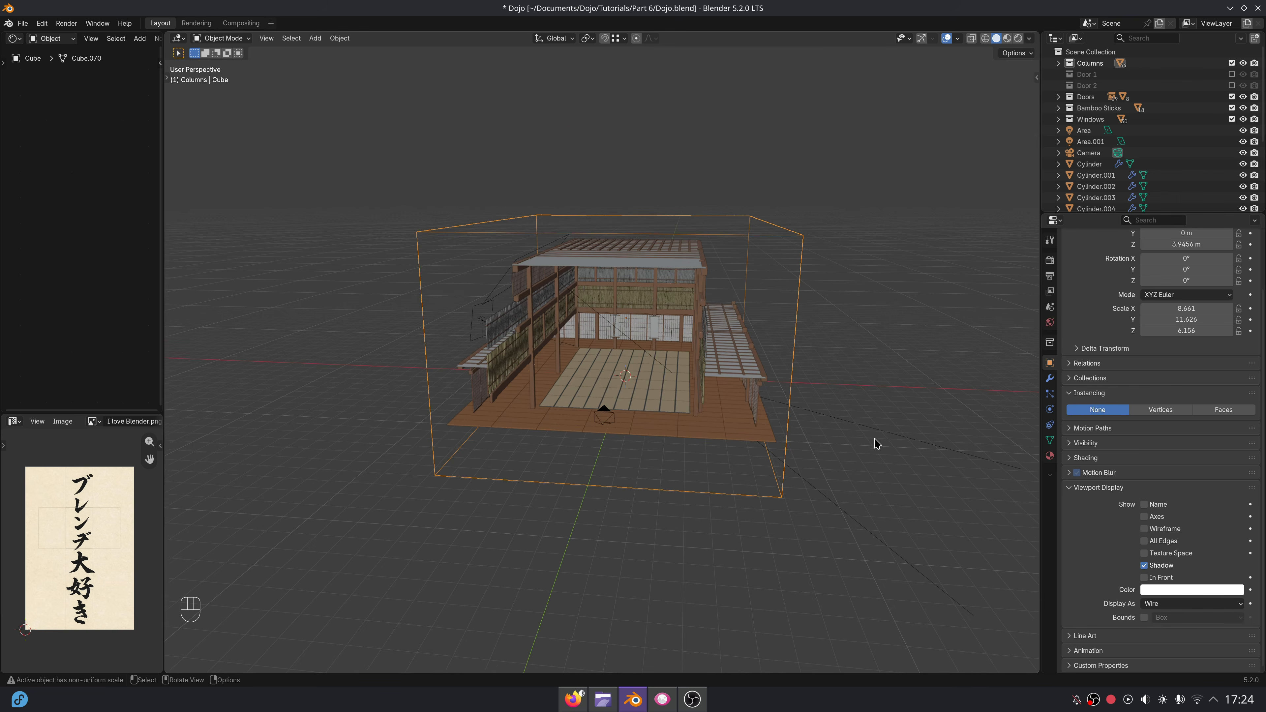
Enlarge the Shader Editor and create a new material for the enclosing cube.
scroll(823, 424, up, 2)
middle_drag(878, 444, 857, 429)
shift+middle_drag(857, 428, 713, 372)
scroll(777, 398, up, 4)
drag(160, 172, 371, 172)
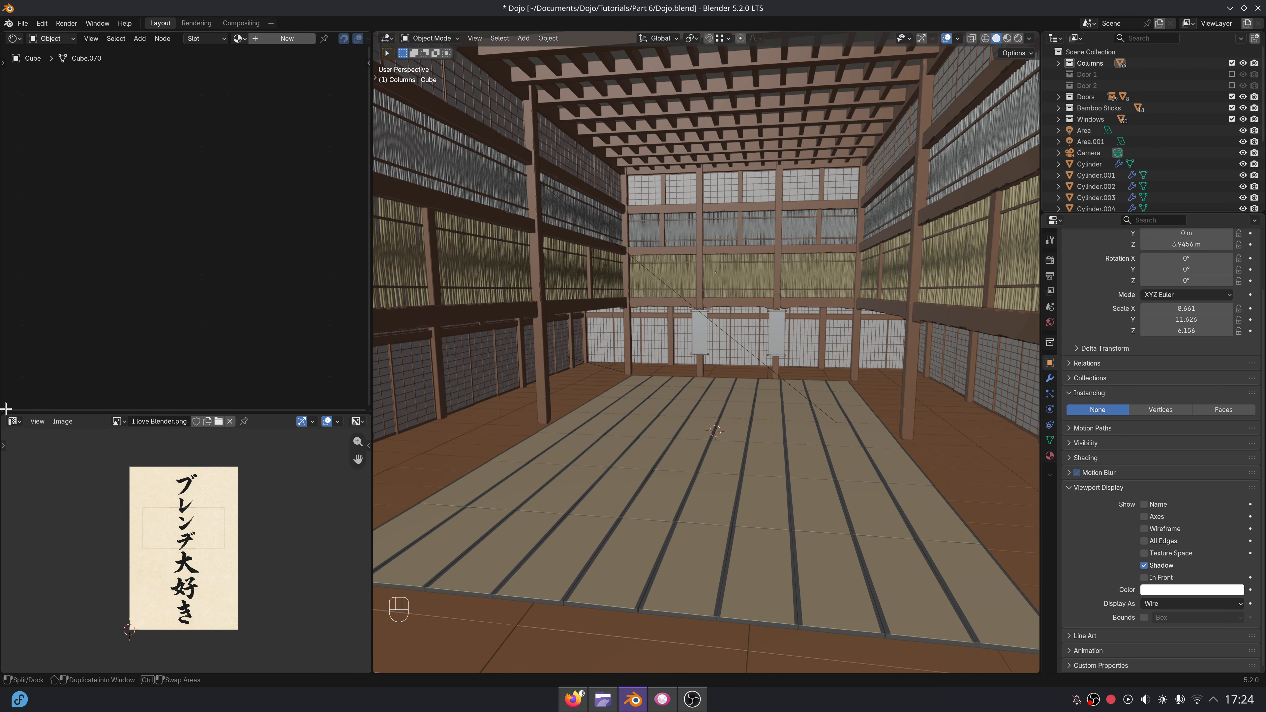
drag(6, 409, 9, 434)
click(263, 43)
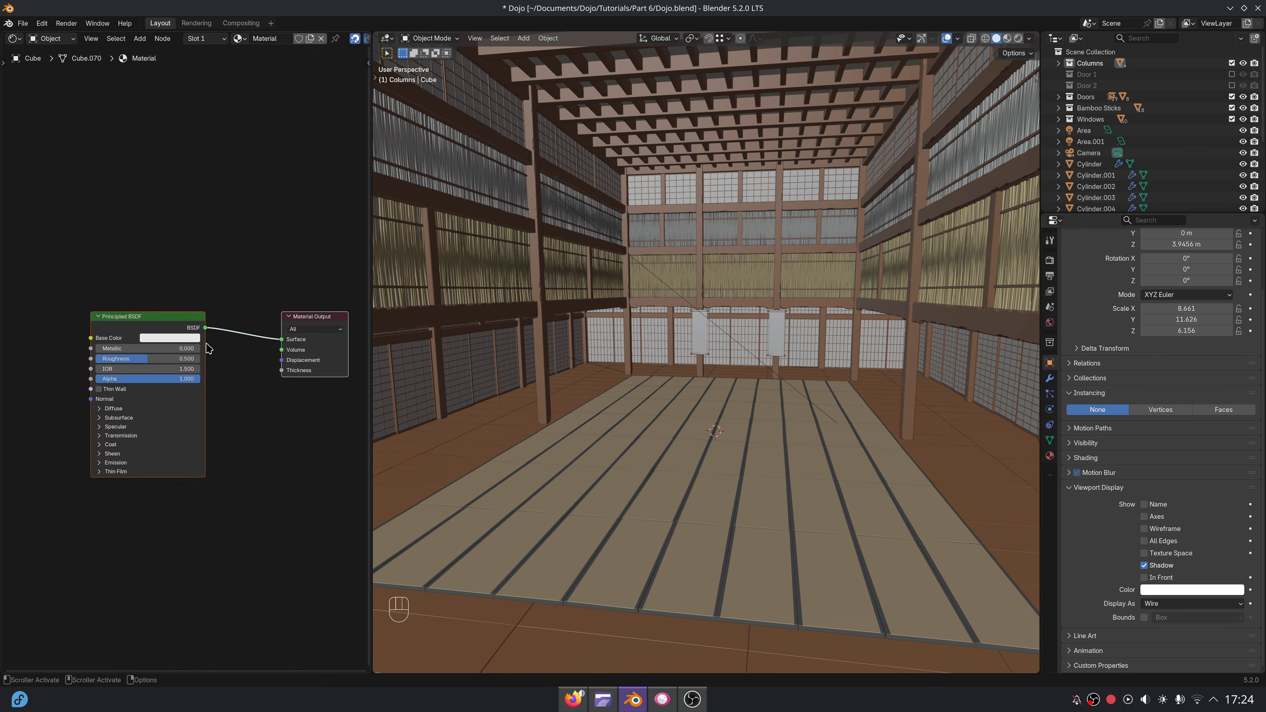
Replace the Principled BSDF with a Volume Scatter node connected to the Material Output's Volume input.
key(Delete)
key(shift+a)
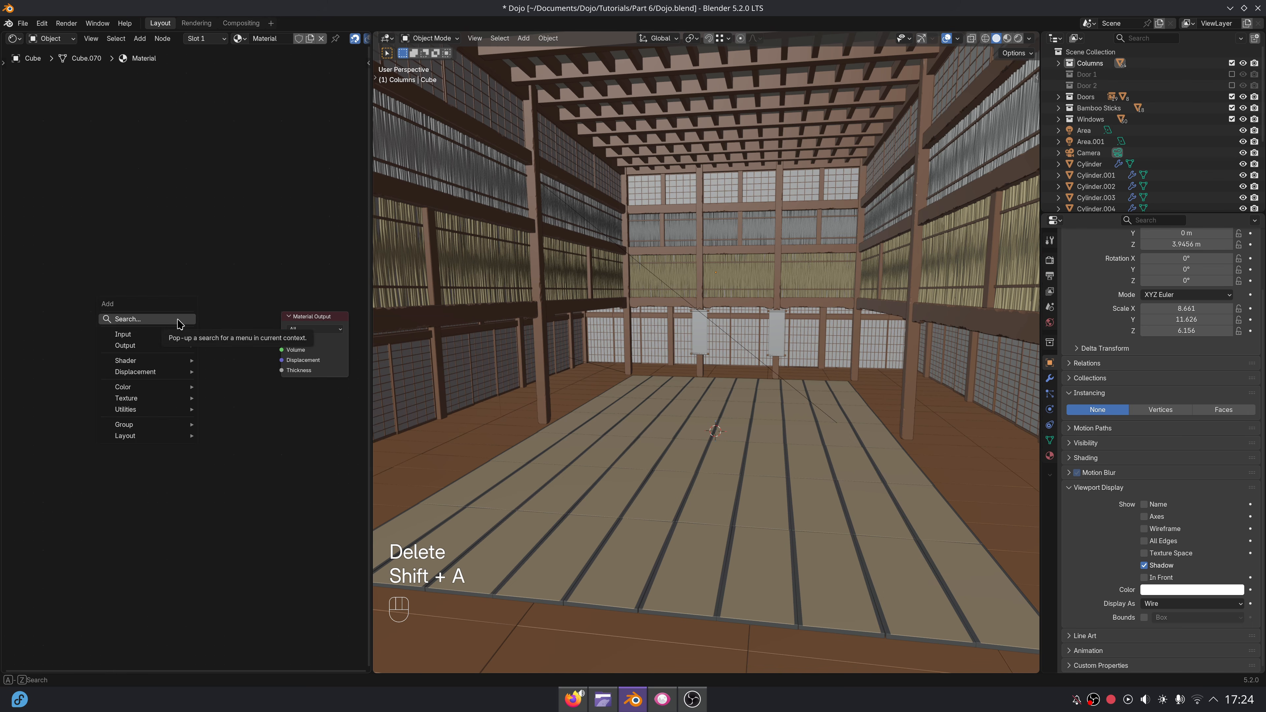
click(180, 322)
text(volume sc)
key(Return)
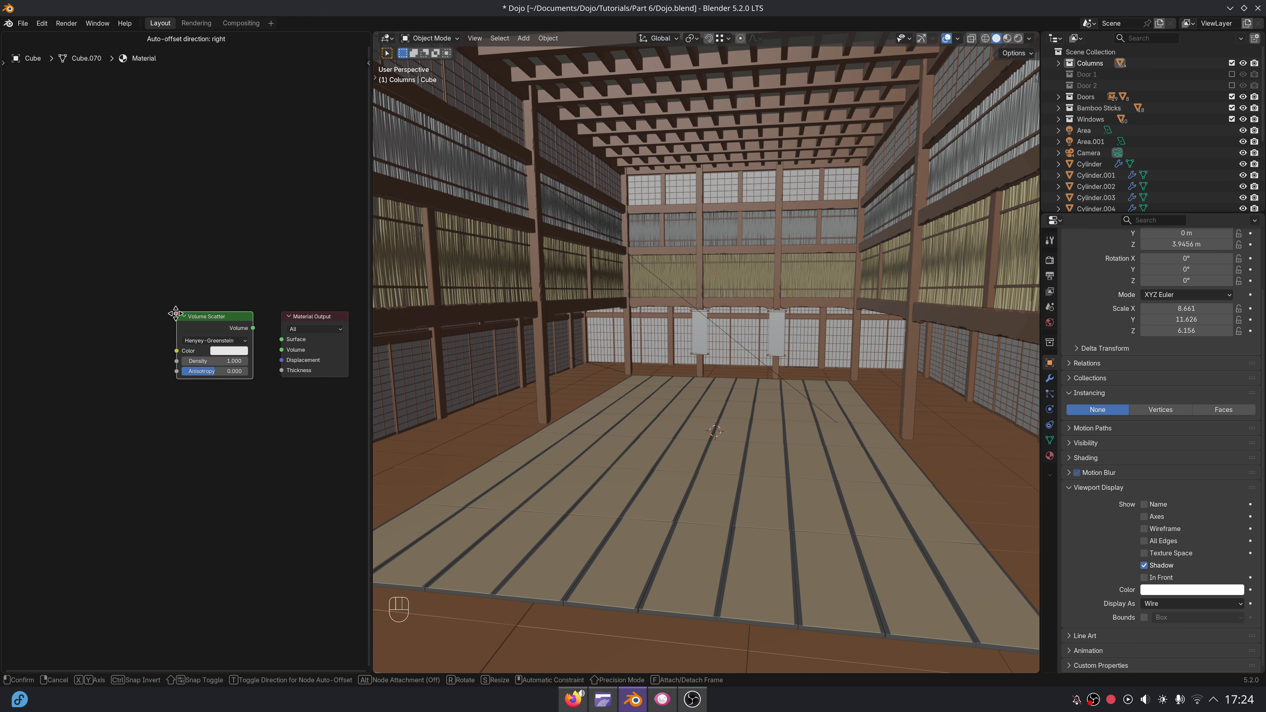
click(176, 312)
middle_drag(273, 348, 198, 344)
scroll(198, 344, up, 5)
drag(169, 313, 215, 345)
Set the Volume Scatter's phase function to Mie and its density to 0.01.
click(112, 332)
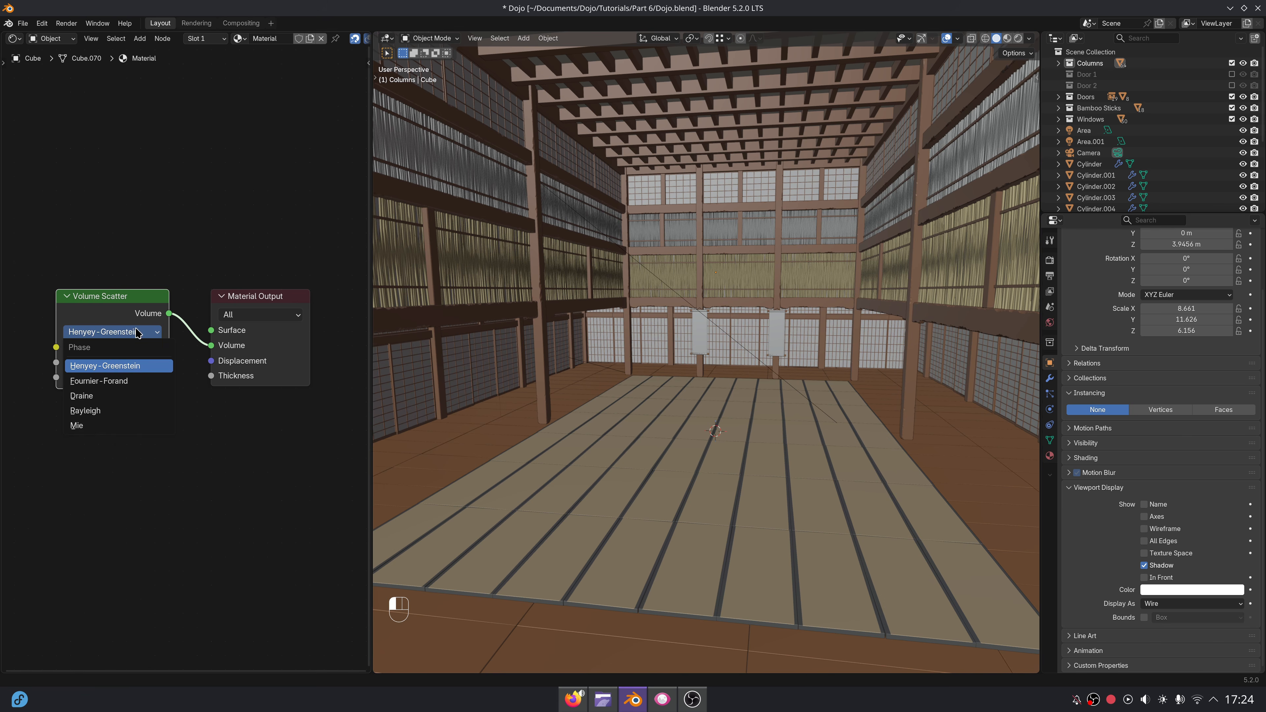
click(100, 426)
click(114, 363)
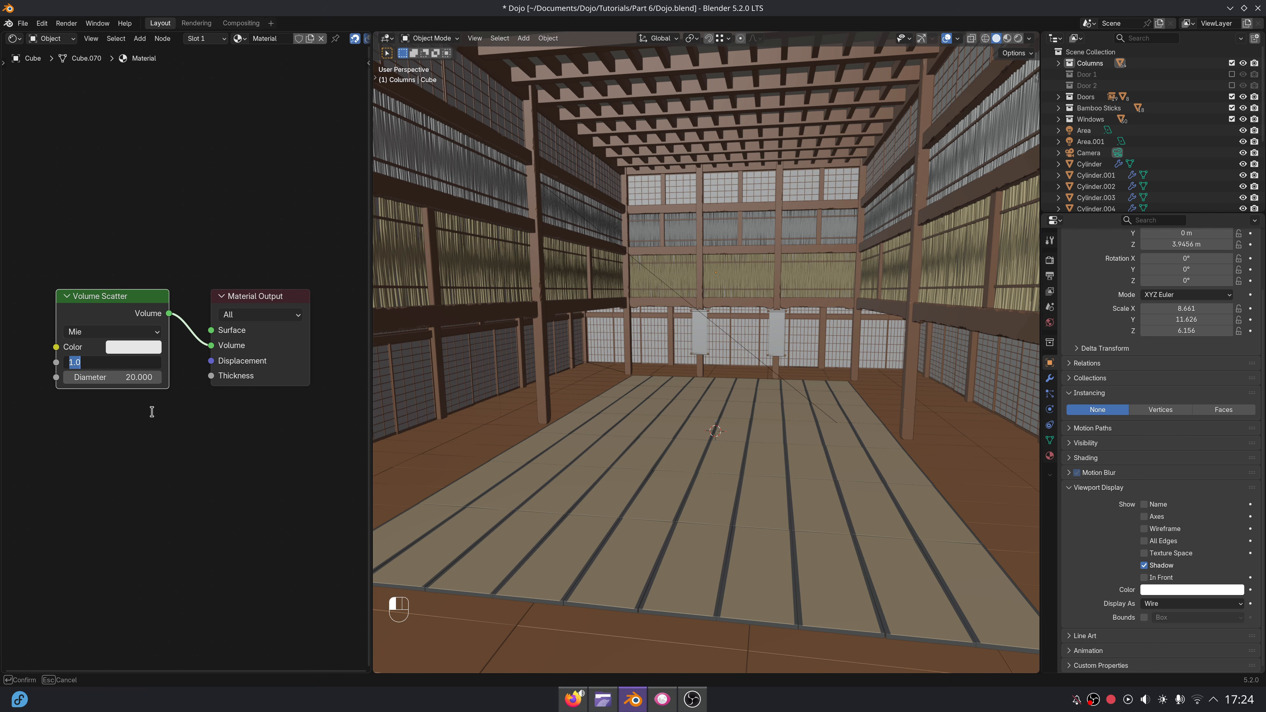
key(Return)
Preview the volume in rendered shading from the camera and set the scatter density to 0.004.
click(1019, 39)
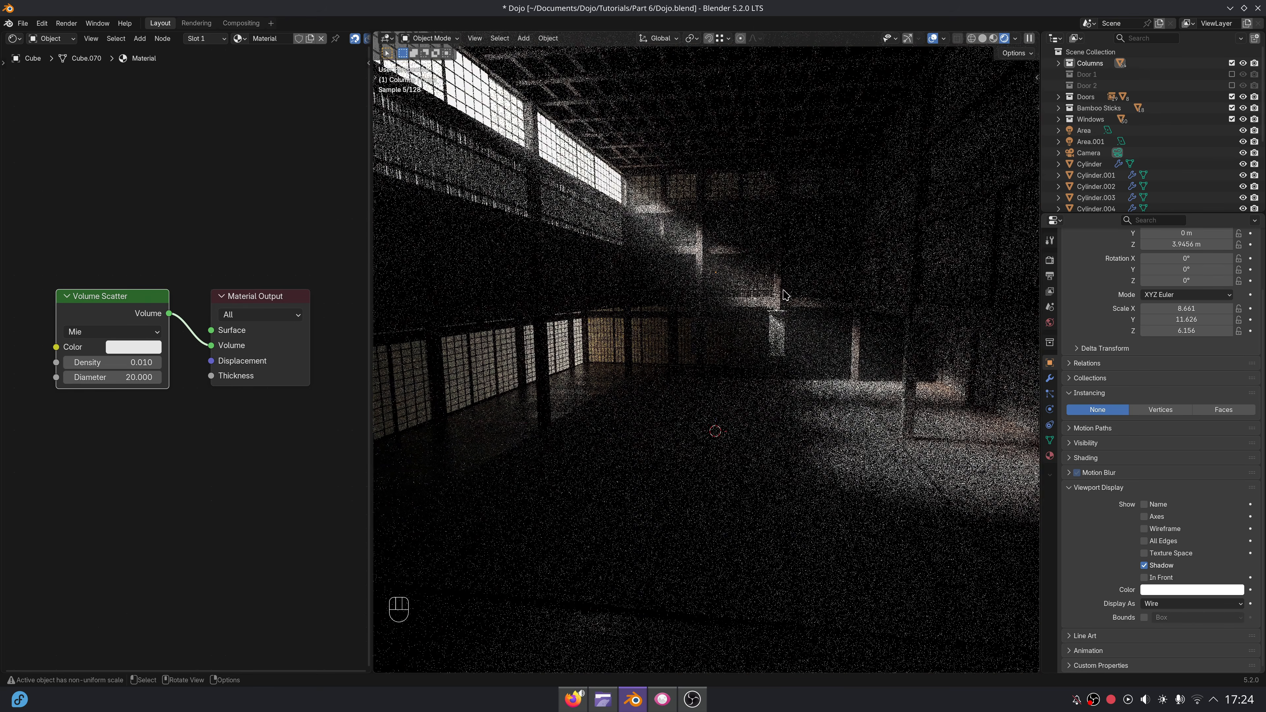
key(KP_0)
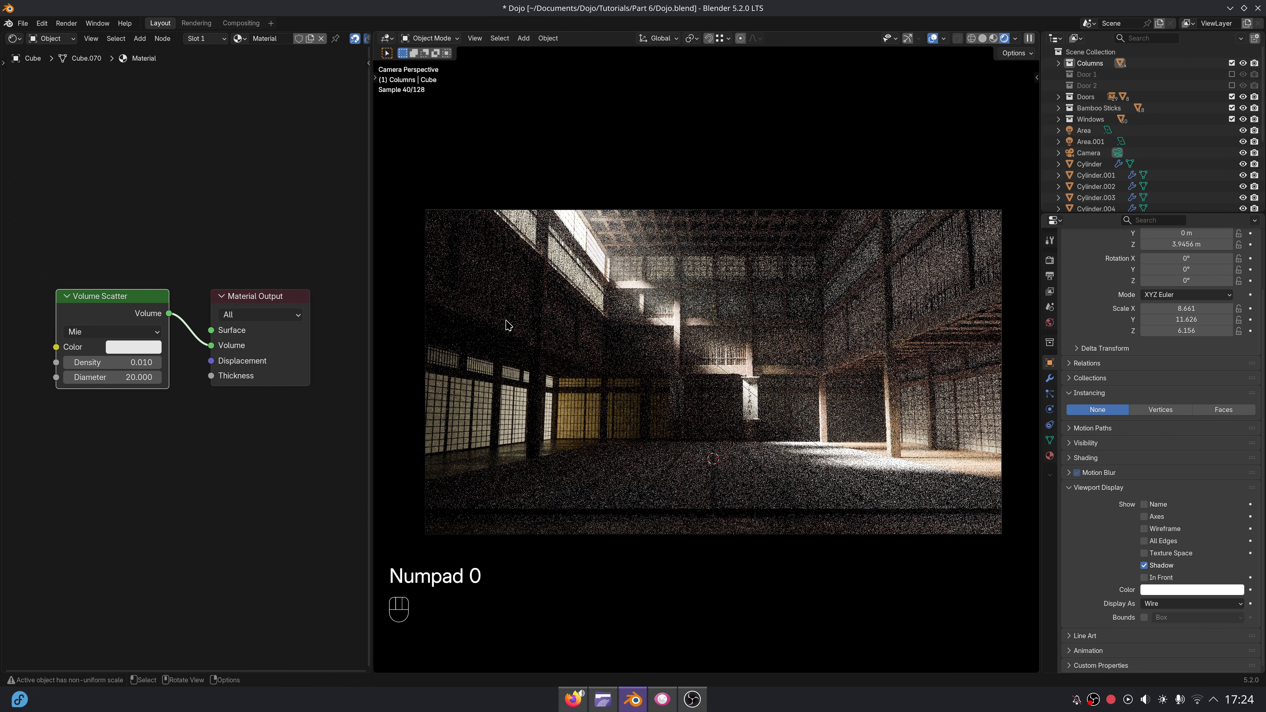
click(150, 367)
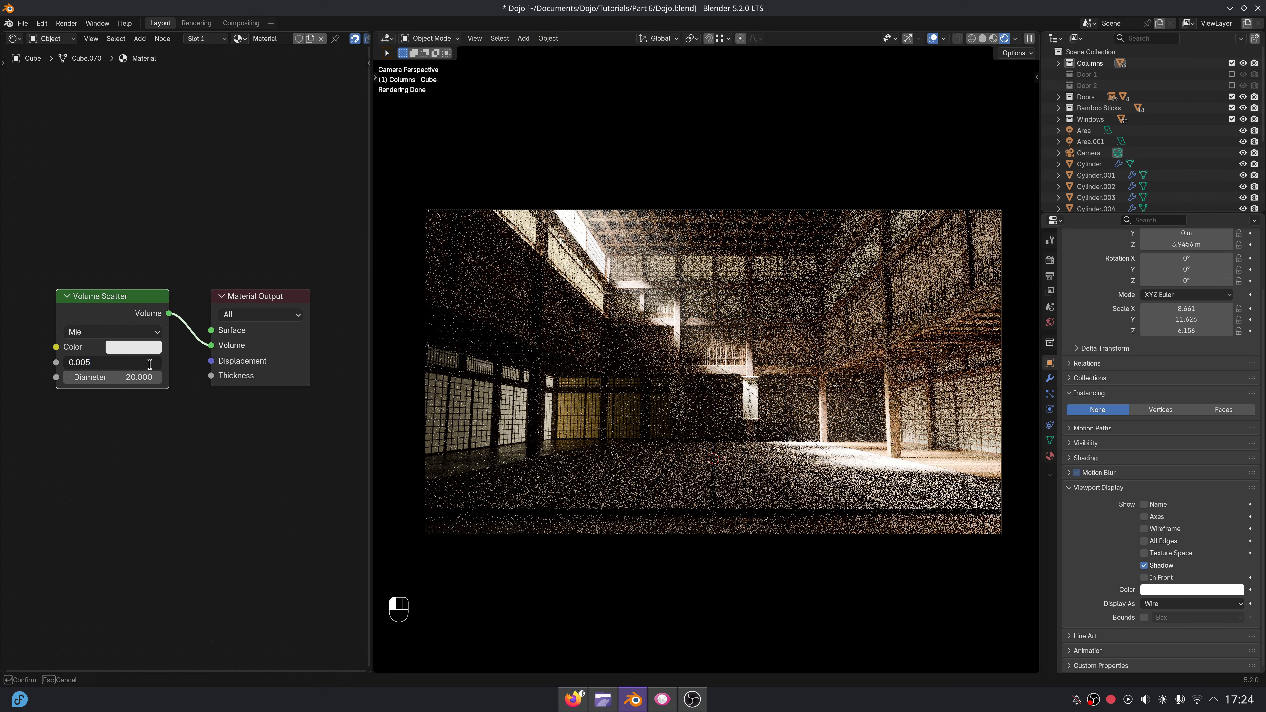
text(0.004)
key(Return)
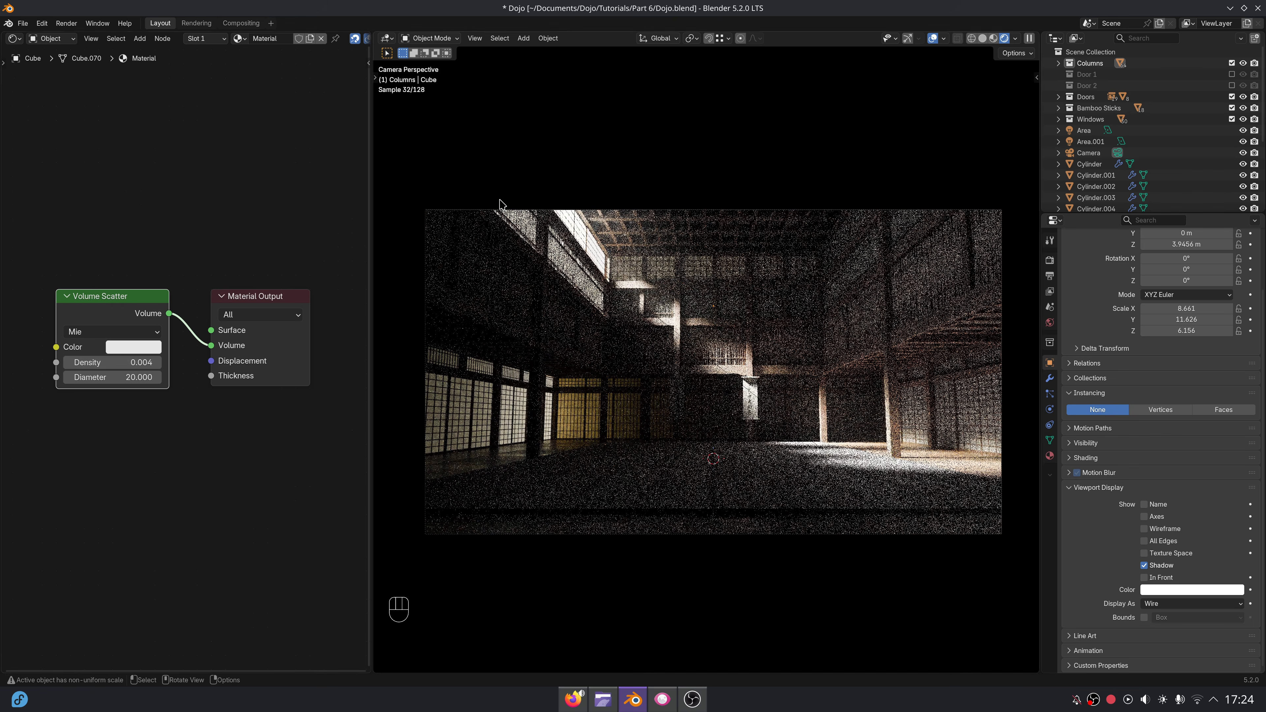
Return the viewport to solid shading and render the still image with the volumetric light.
click(986, 38)
click(197, 23)
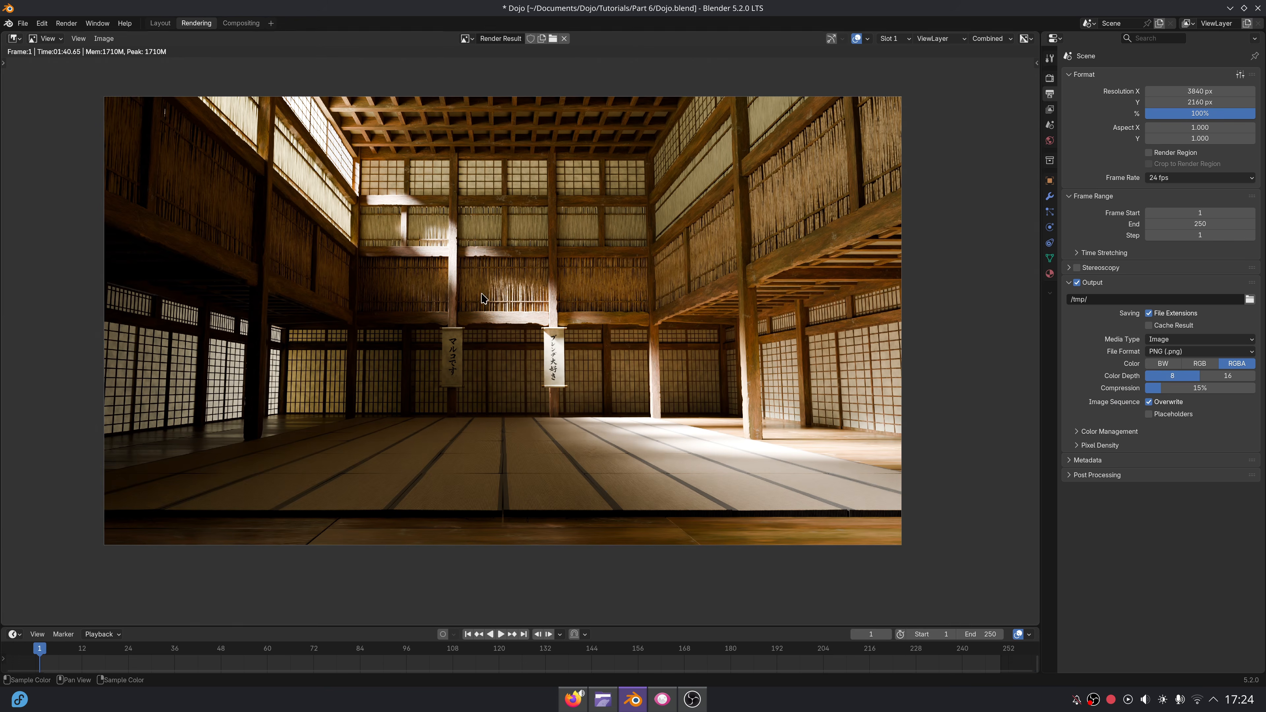
click(60, 30)
click(80, 38)
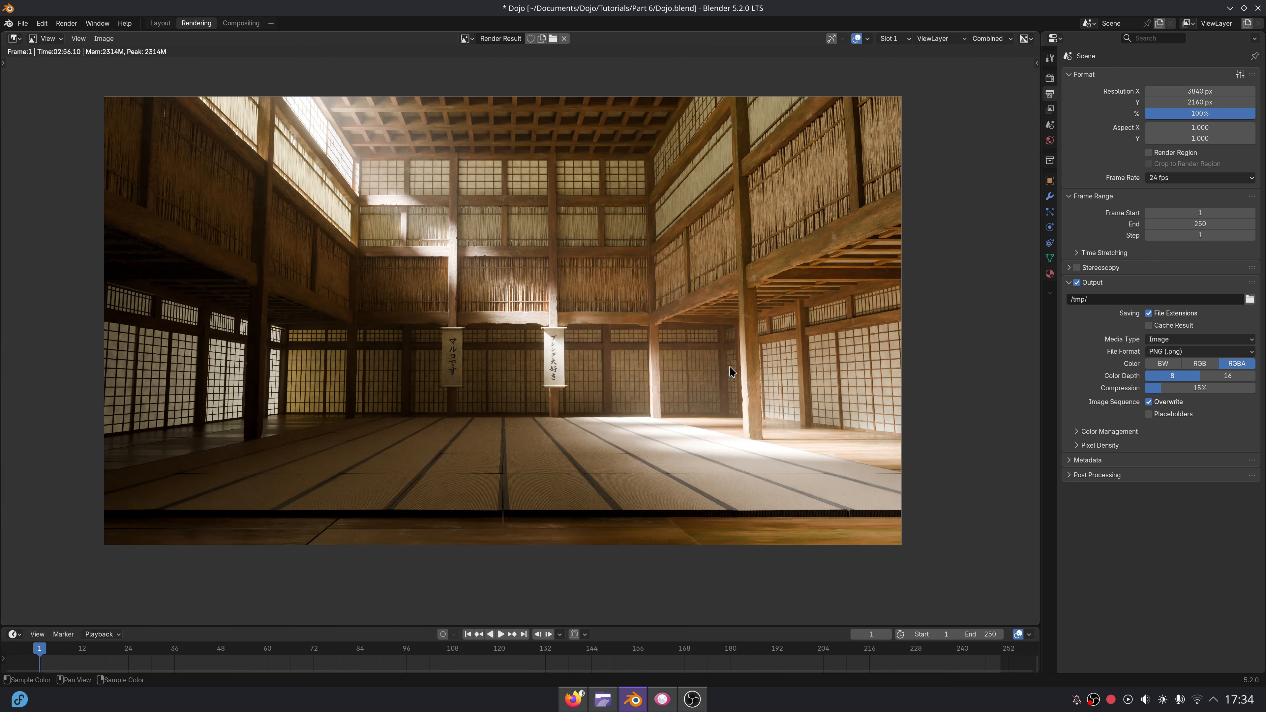
Adjust the colour management exposure to about 1.19 for the rendered image.
middle_drag(641, 348, 707, 342)
scroll(626, 349, up, 4)
scroll(530, 333, down, 4)
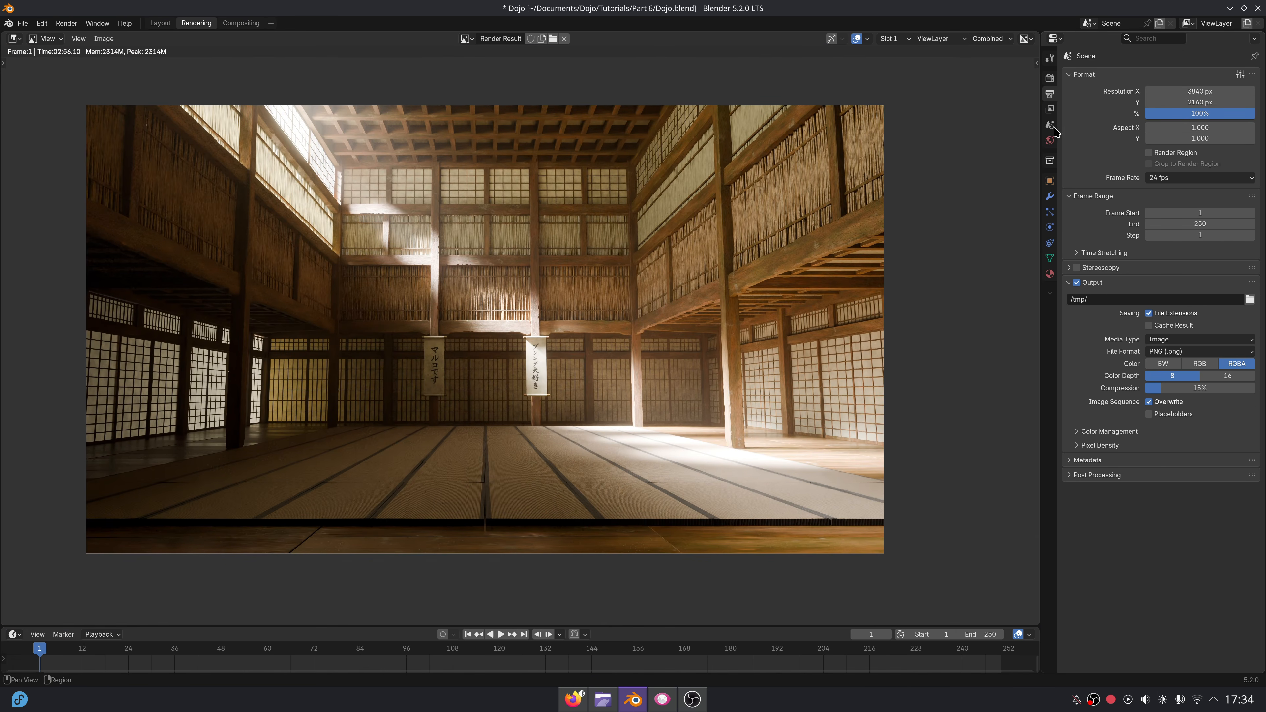
click(1050, 79)
drag(1176, 491, 1150, 492)
middle_drag(549, 313, 565, 317)
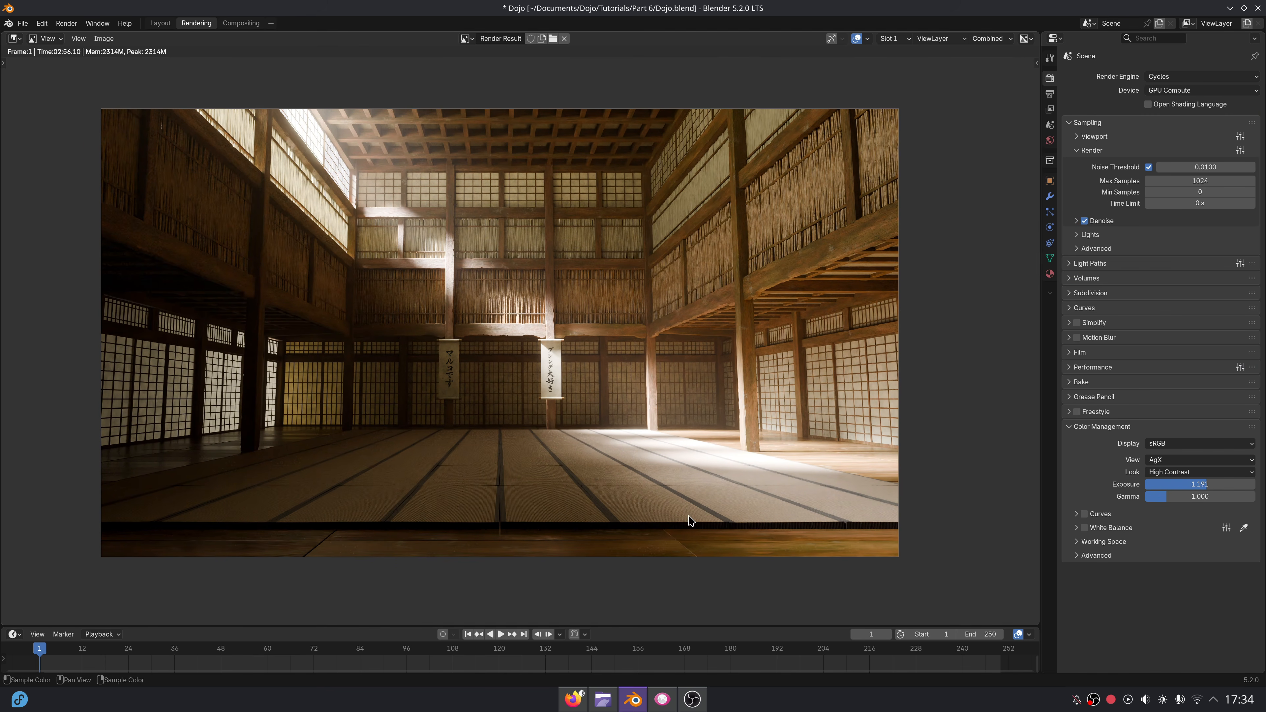
Switch to Gwenview and examine the lighting, haze and wood detail in the reference image Scene 1.webp.
click(660, 698)
ctrl+scroll(708, 379, up, 2)
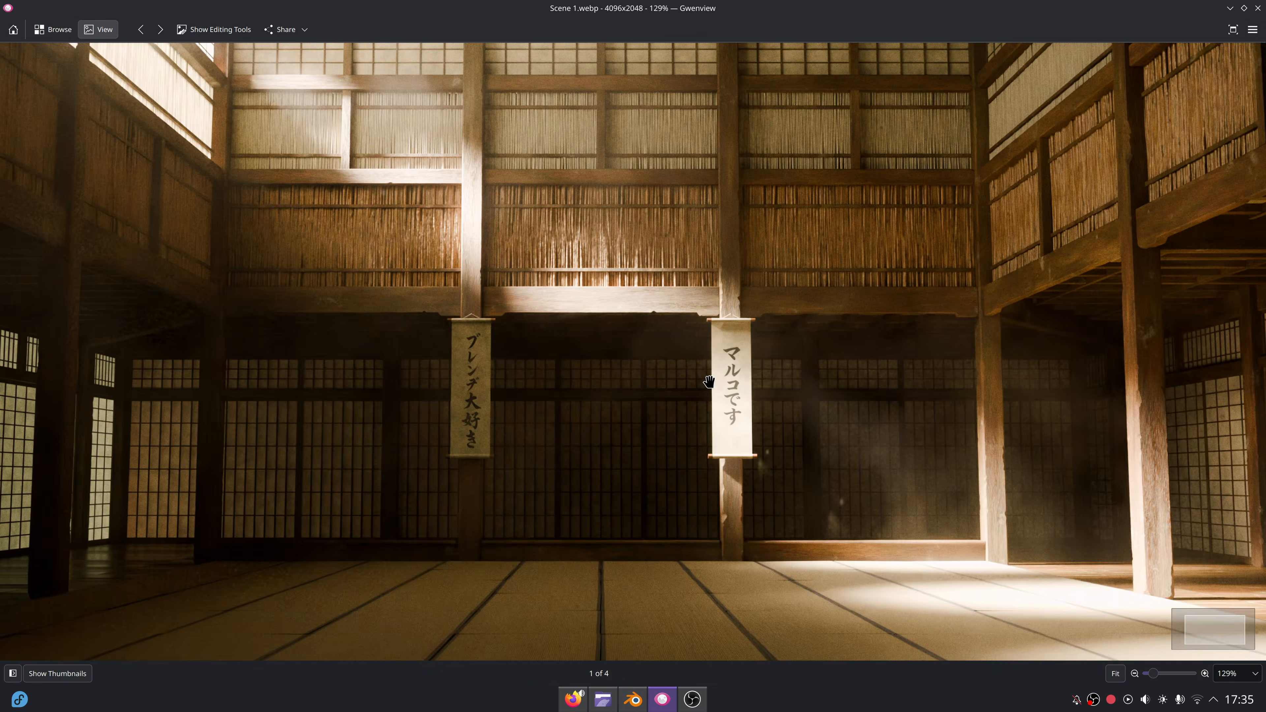
ctrl+scroll(708, 379, down, 2)
ctrl+scroll(664, 377, up, 2)
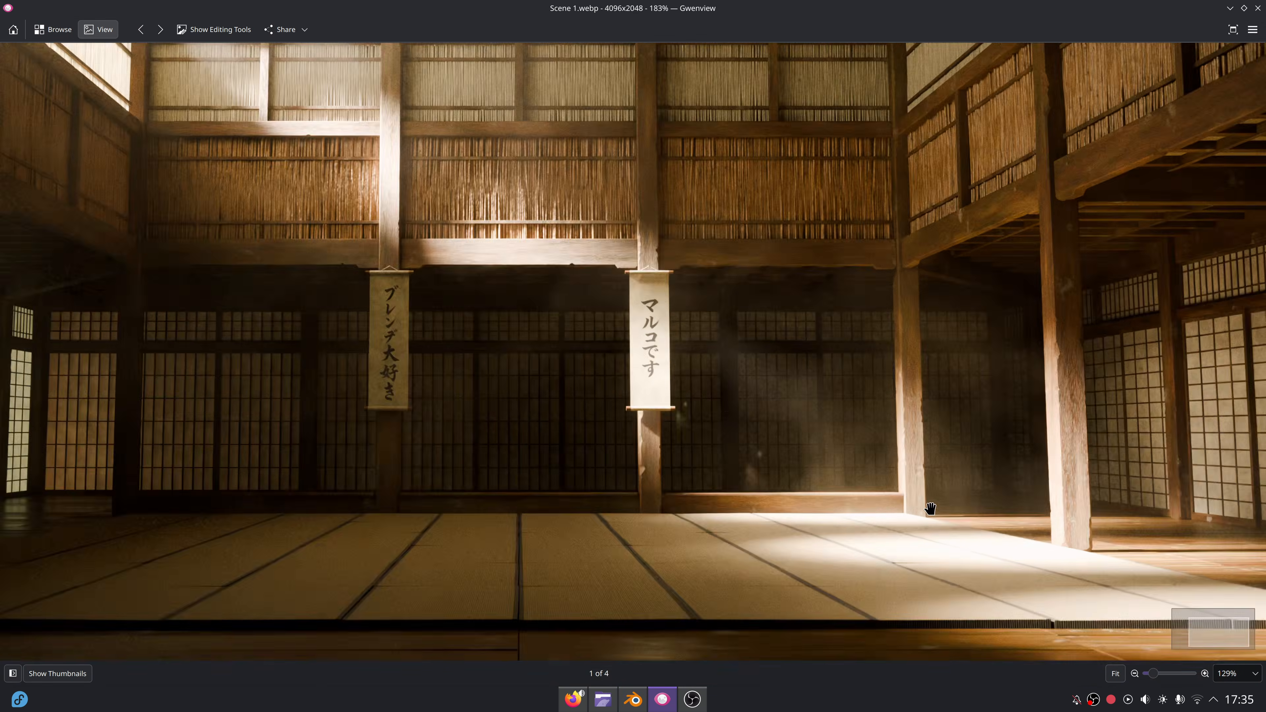
ctrl+scroll(627, 381, down, 2)
ctrl+scroll(309, 100, up, 4)
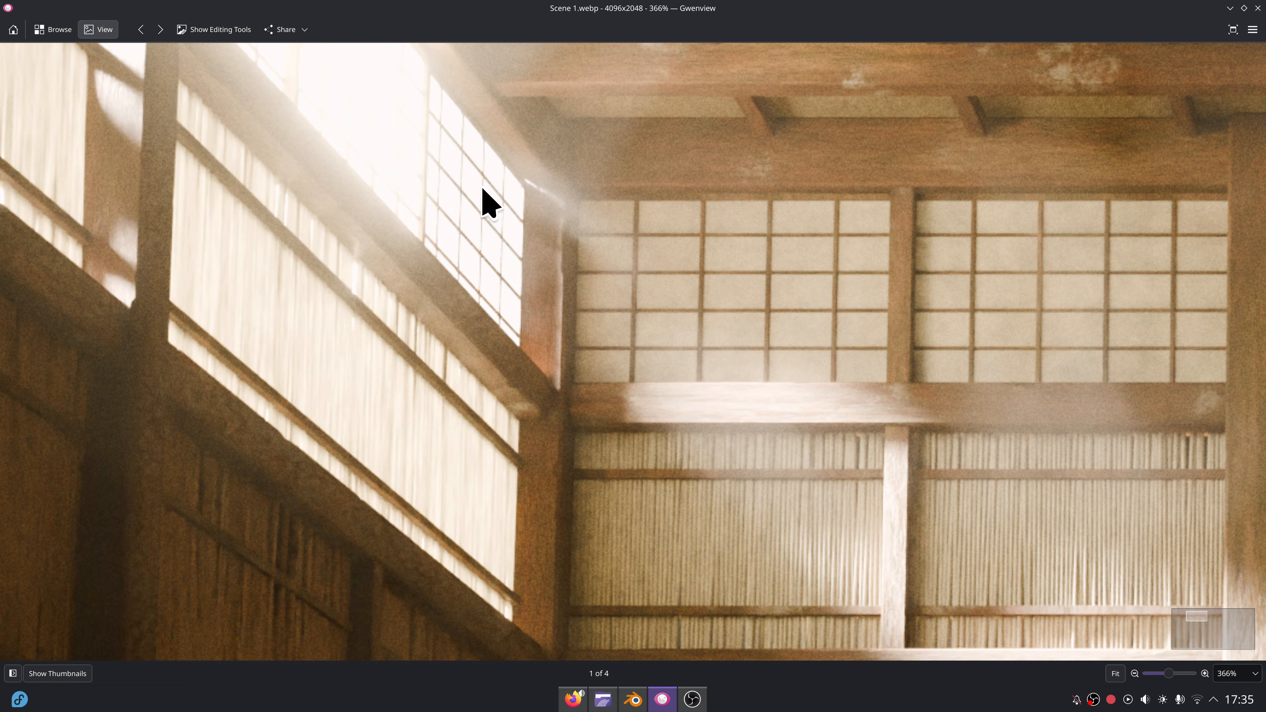
ctrl+scroll(611, 317, down, 4)
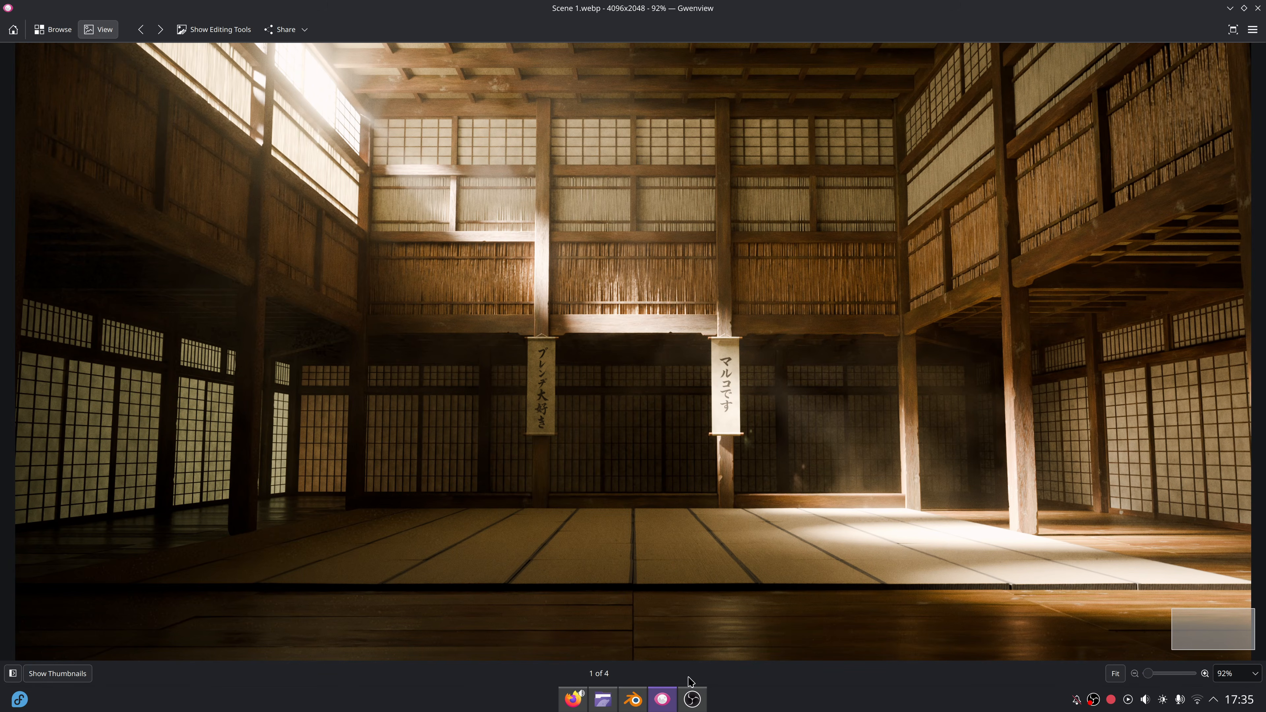
Switch back to Blender and examine the render's light, haze, scrolls and tatami floor in a maximized view.
click(634, 700)
scroll(522, 304, up, 3)
middle_drag(523, 298, 579, 300)
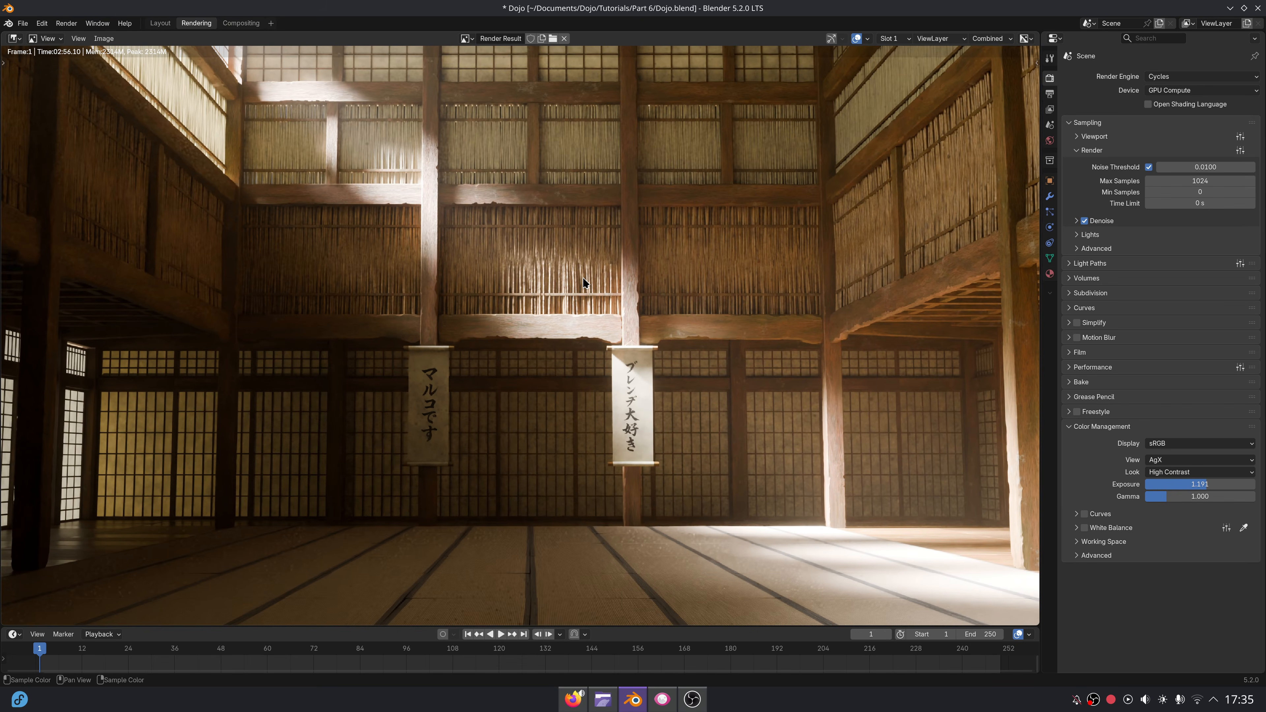
key(ctrl+space)
scroll(585, 283, down, 2)
scroll(698, 279, up, 4)
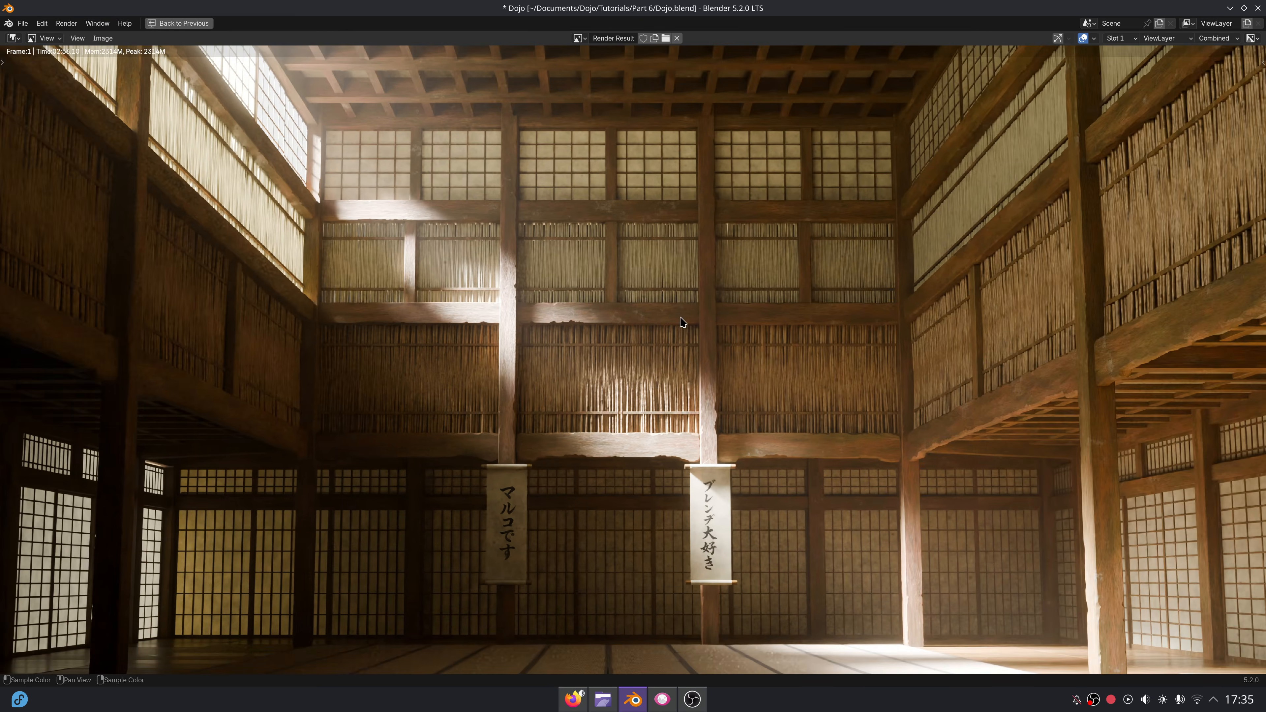
scroll(682, 322, up, 1)
middle_drag(701, 290, 629, 298)
middle_drag(779, 285, 694, 392)
middle_drag(823, 504, 794, 301)
middle_drag(602, 583, 736, 418)
middle_drag(706, 522, 878, 500)
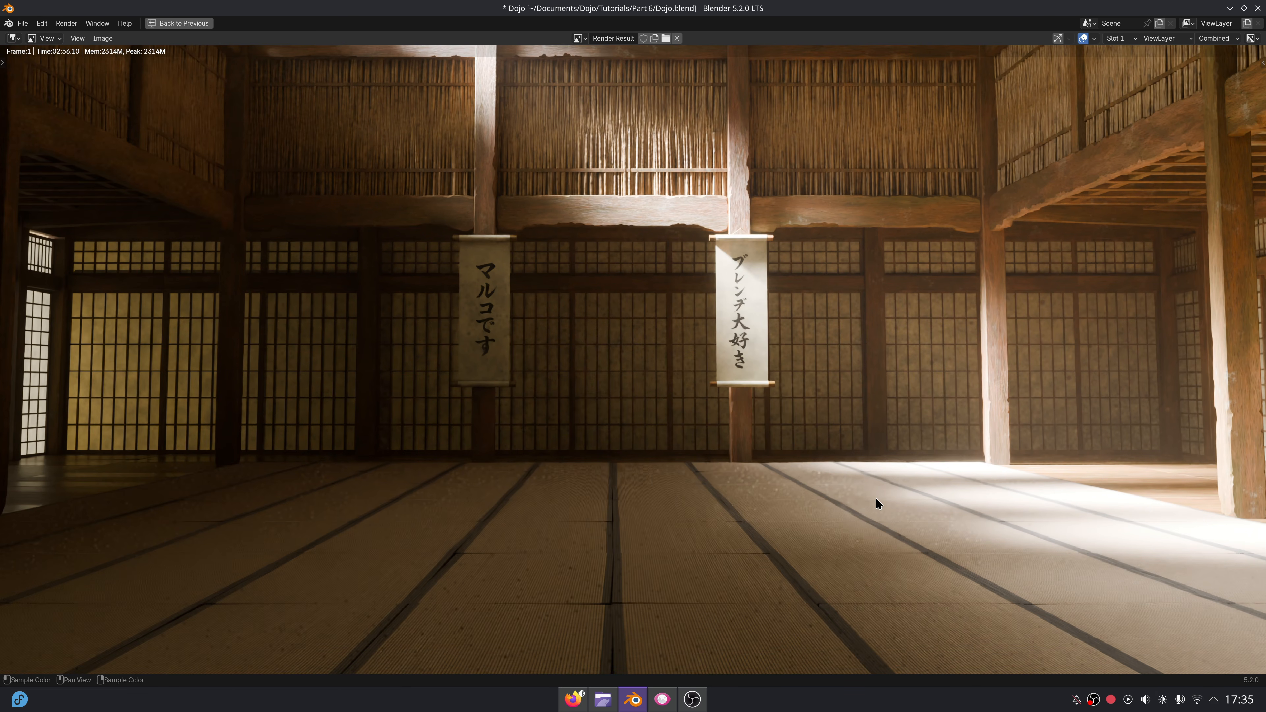